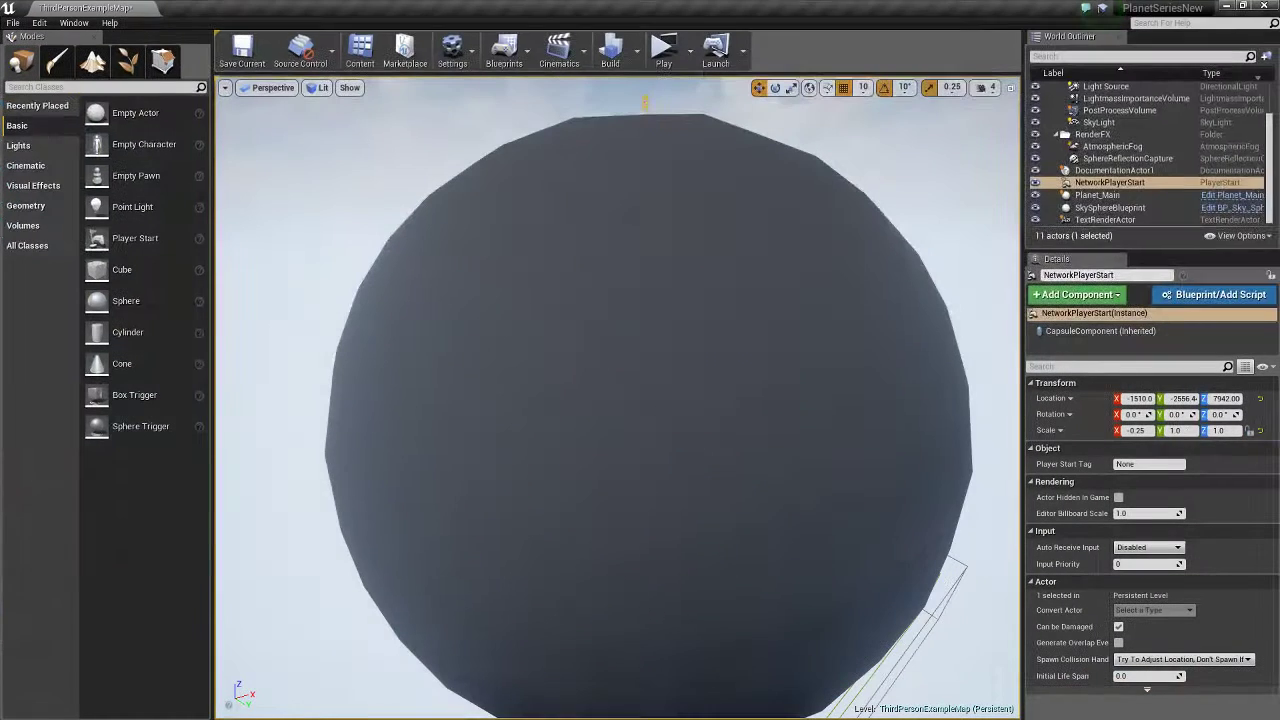
# - Examine the surface and coarse outline of the Planet_Main sphere in the level from several angles and distances
pyautogui.moveTo(541, 412); pyautogui.dragTo(775, 450, button='right')
pyautogui.moveTo(620, 380); pyautogui.dragTo(620, 380, button='right')
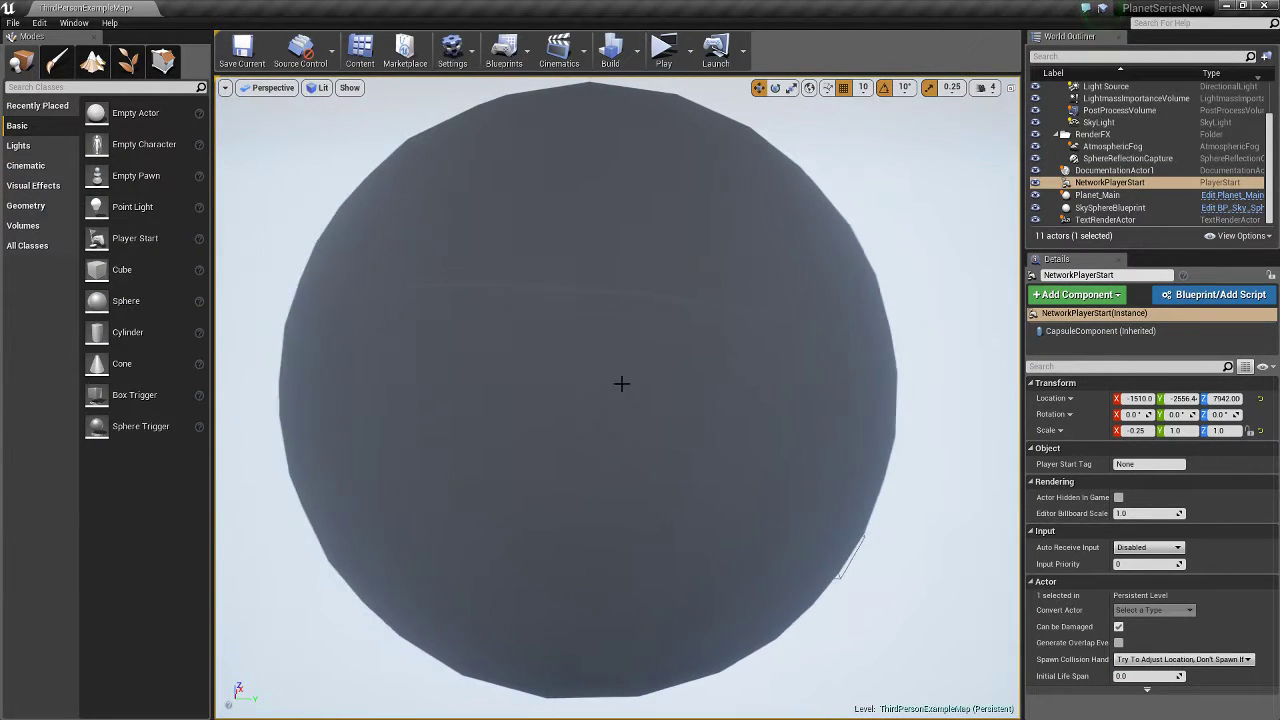
pyautogui.click(570, 350)
pyautogui.moveTo(828, 291); pyautogui.dragTo(828, 291, button='right')
pyautogui.press('s')
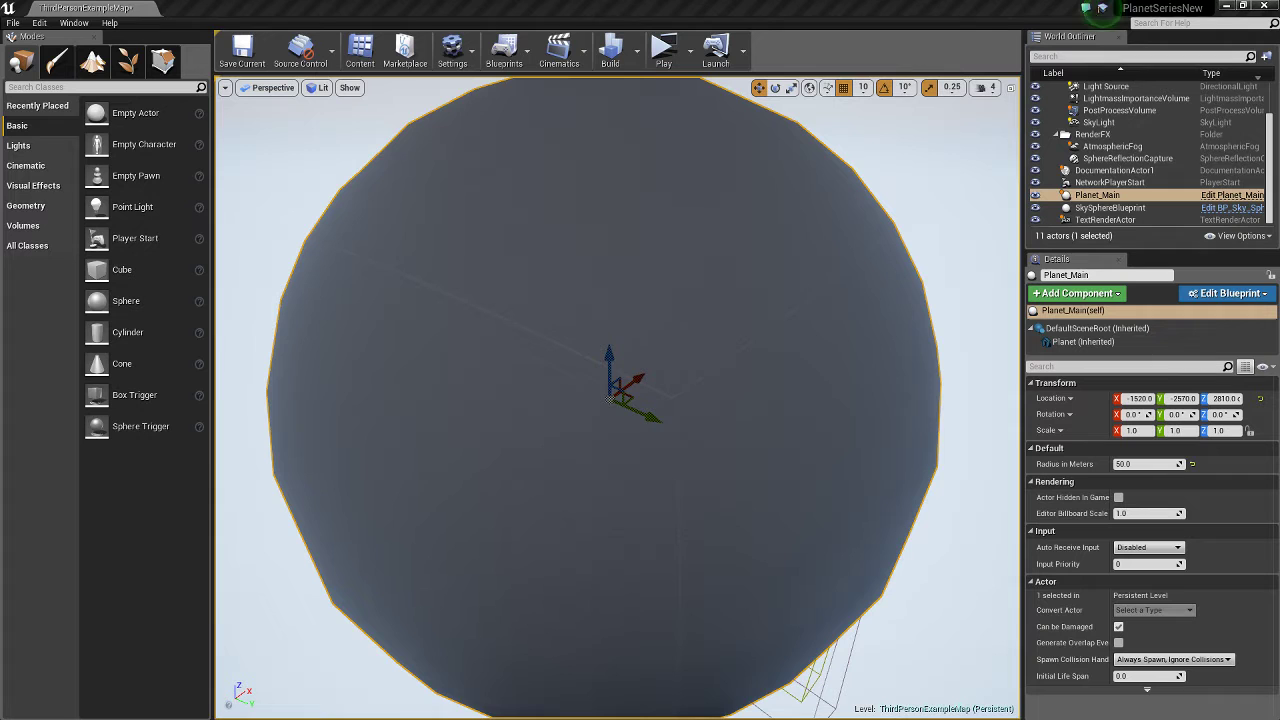
pyautogui.moveTo(636, 367); pyautogui.dragTo(636, 367, button='right')
pyautogui.press('w')
pyautogui.press('s')
pyautogui.moveTo(643, 320); pyautogui.dragTo(643, 320, button='right')
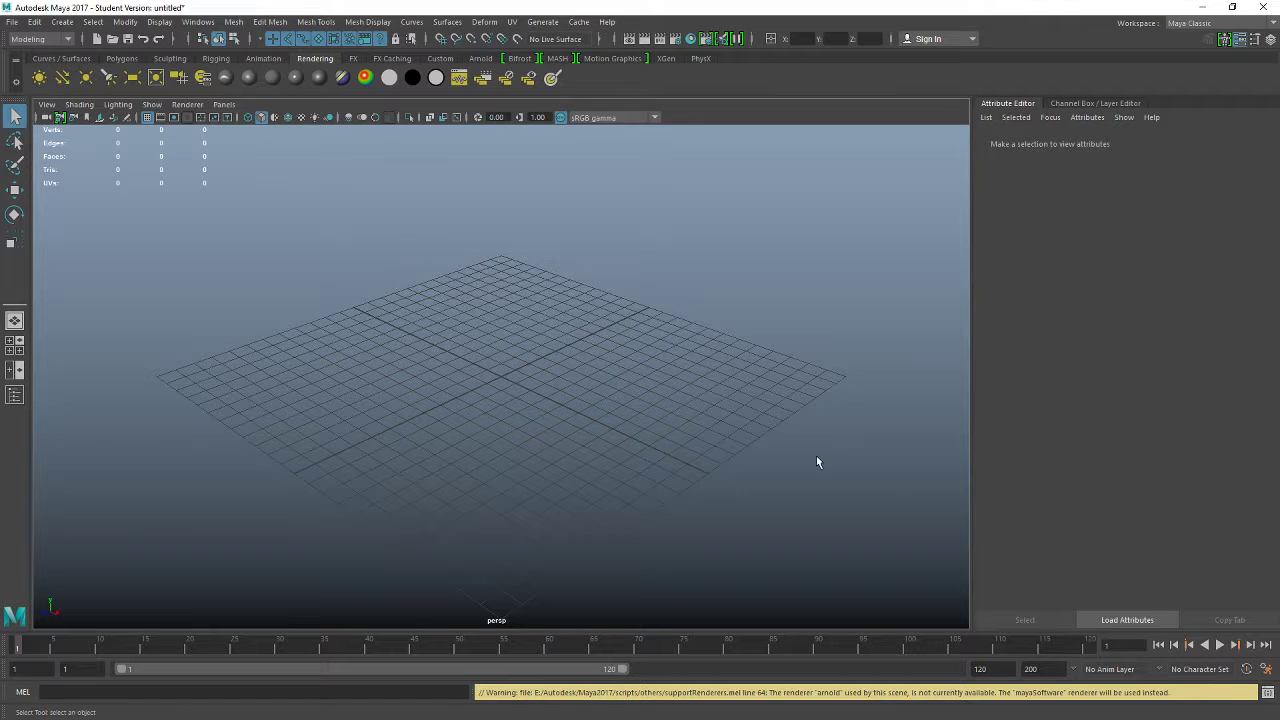
# - Switch to Maya, create a polygon sphere at the grid's centre and scale it up uniformly
pyautogui.keyDown('alt'); pyautogui.moveTo(526, 460); pyautogui.dragTo(489, 457); pyautogui.keyUp('alt')
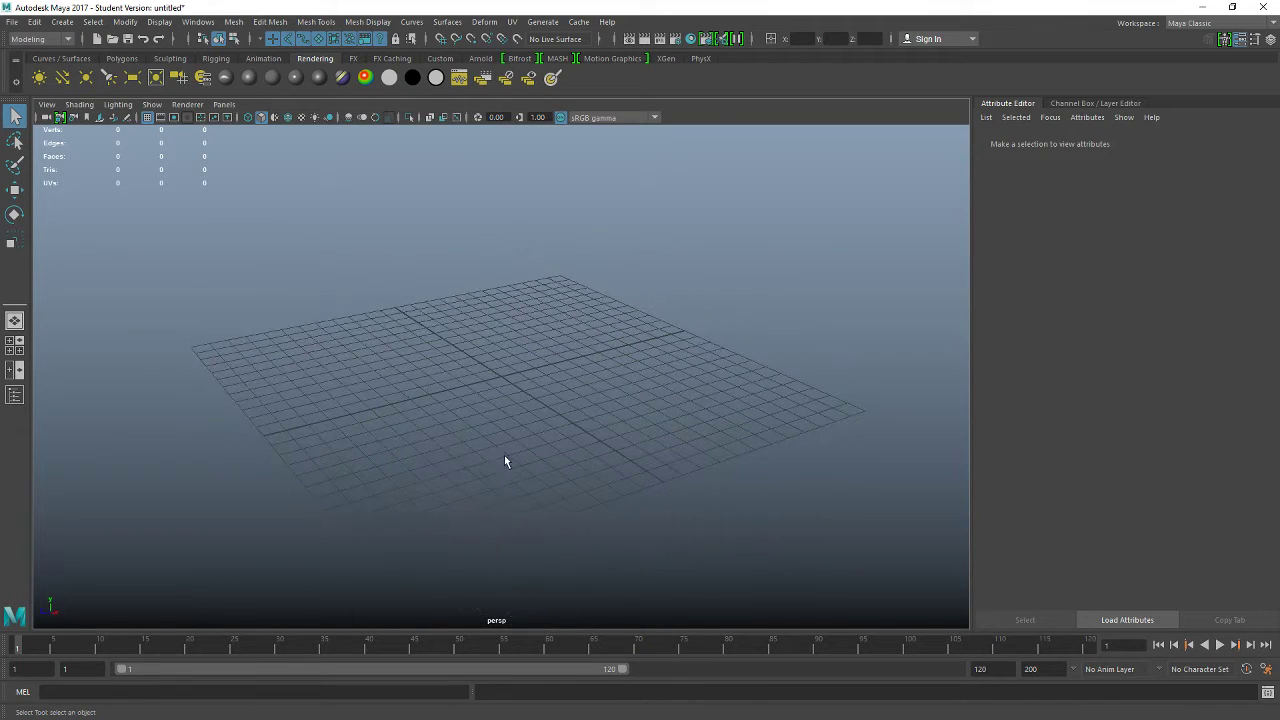
pyautogui.click(115, 59)
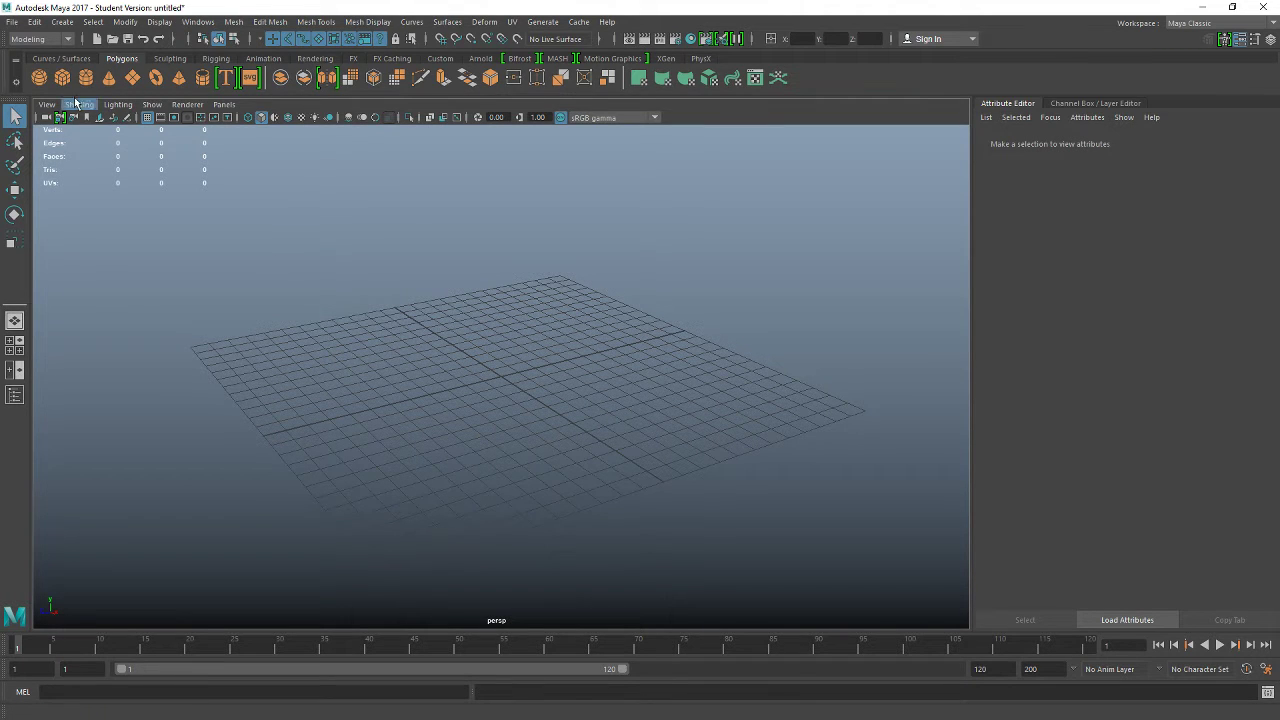
pyautogui.click(39, 79)
pyautogui.press('r')
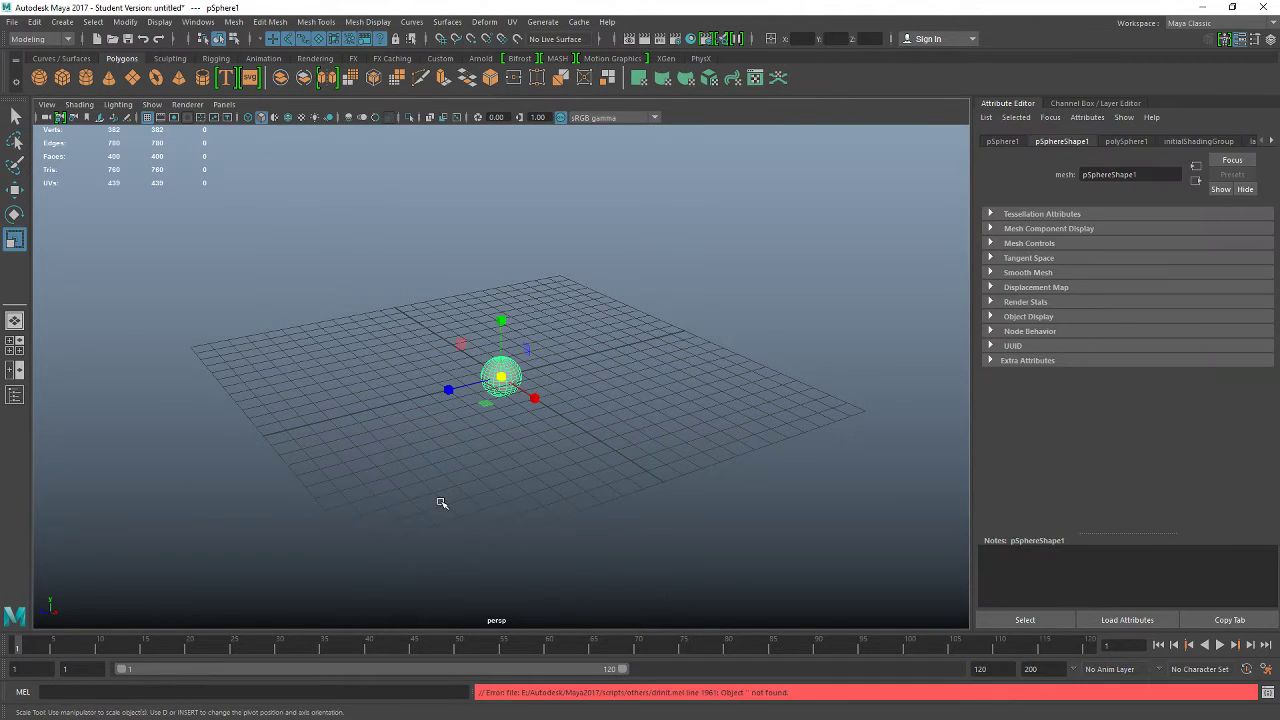
pyautogui.moveTo(443, 506); pyautogui.dragTo(676, 404, button='middle')
pyautogui.click(806, 330)
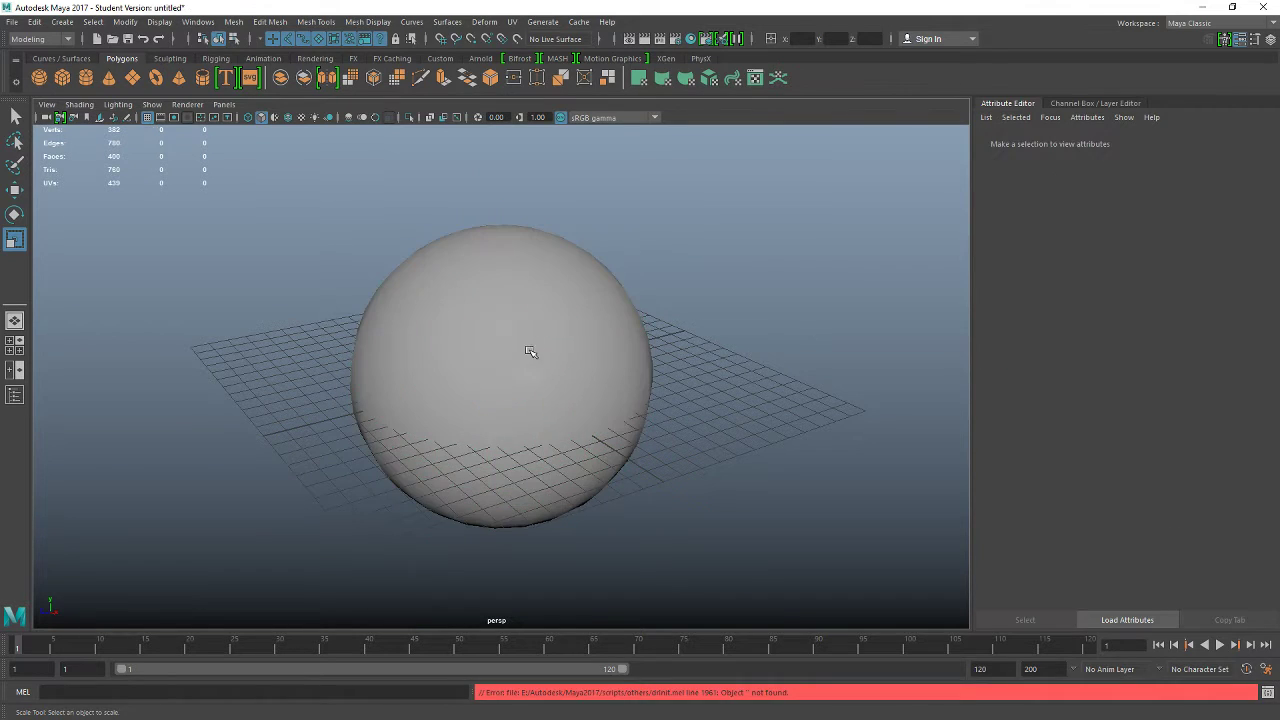
# - Inspect the enlarged sphere's mesh from another angle and delete the sphere
pyautogui.click(528, 355)
pyautogui.keyDown('alt'); pyautogui.moveTo(236, 423); pyautogui.dragTo(282, 410); pyautogui.keyUp('alt')
pyautogui.click(220, 300)
pyautogui.keyDown('alt'); pyautogui.moveTo(440, 250); pyautogui.dragTo(438, 275); pyautogui.keyUp('alt')
pyautogui.click(477, 286)
pyautogui.press('Delete')
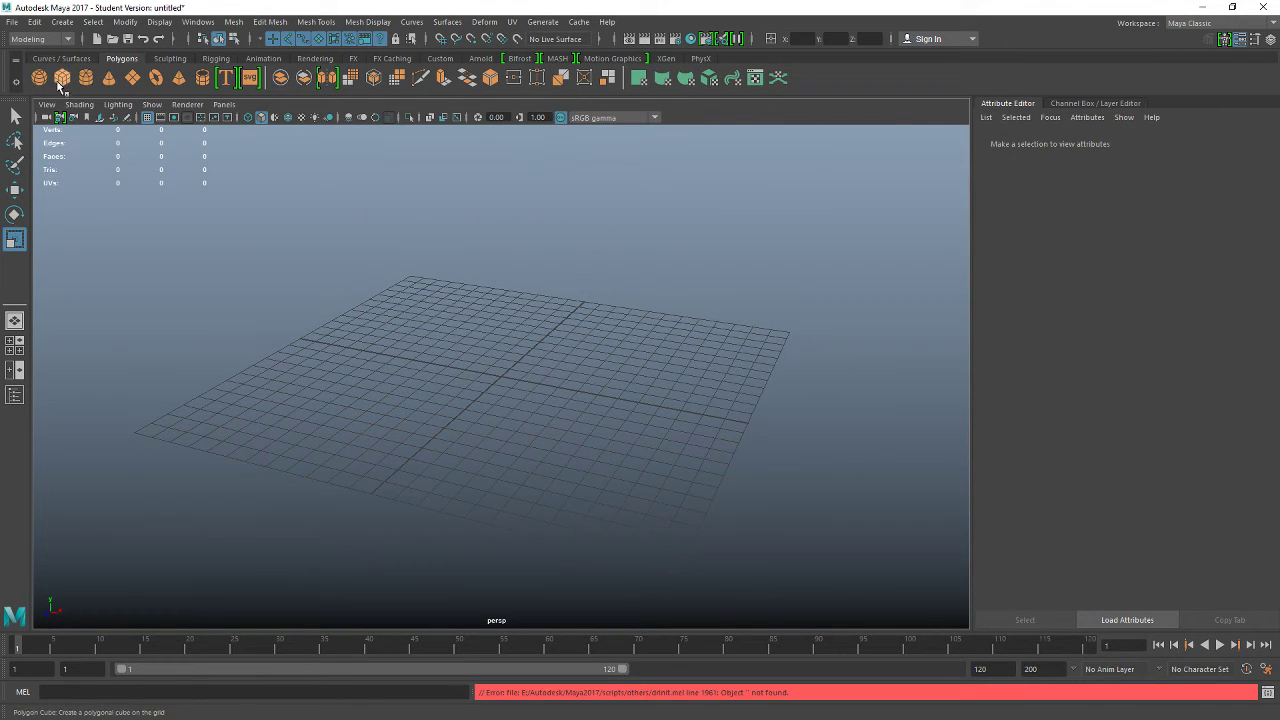
# - Turn a new polygon cube into a large rounded ball by smoothing it twice and scaling it up uniformly
pyautogui.click(62, 78)
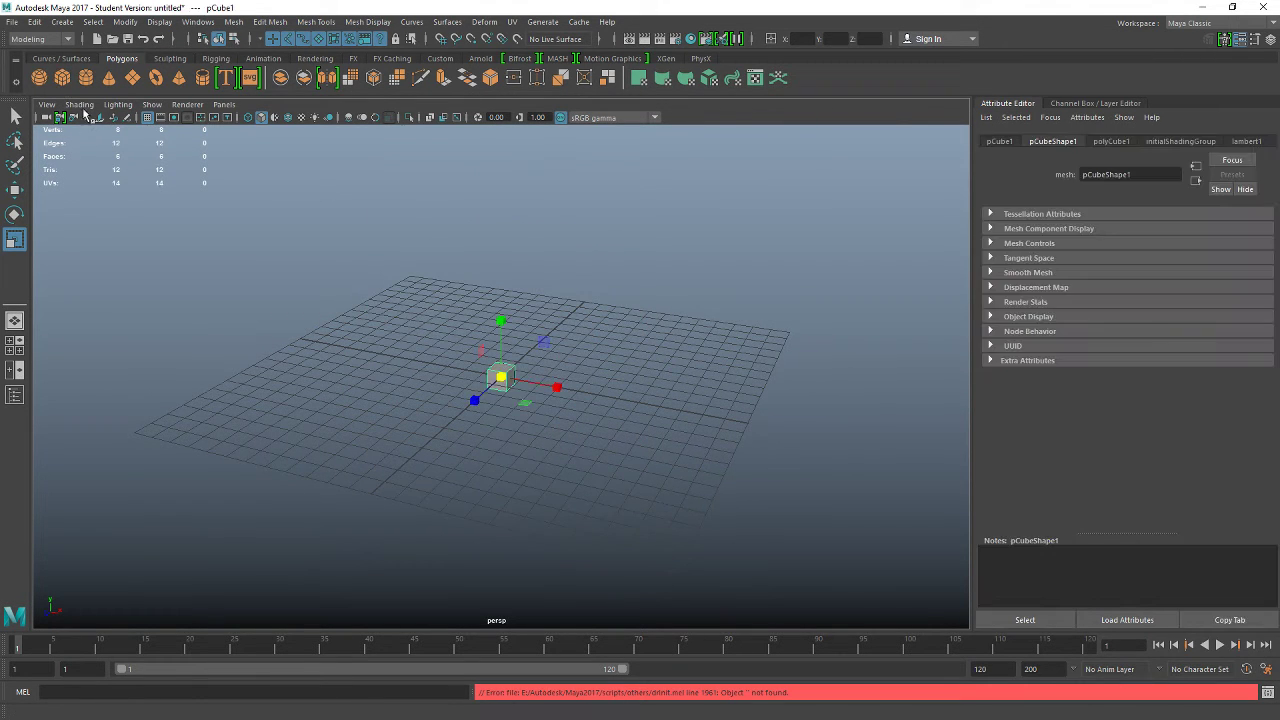
pyautogui.click(352, 82)
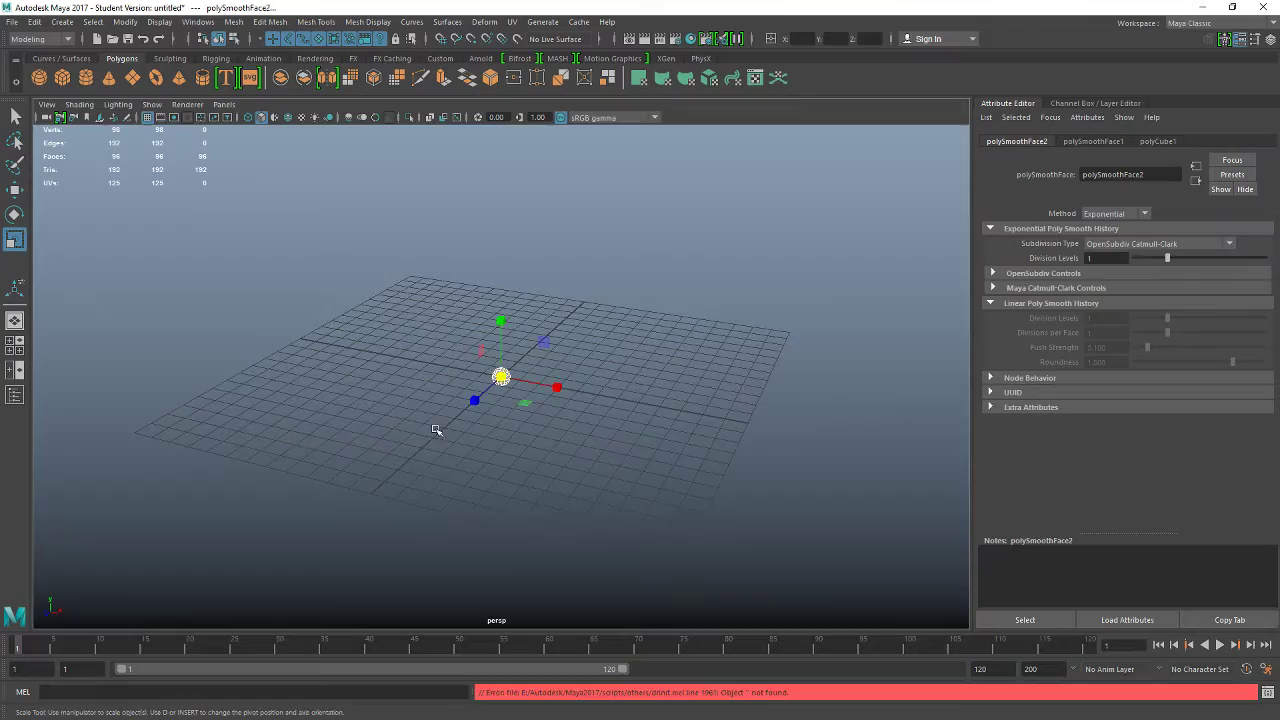
pyautogui.moveTo(436, 429); pyautogui.dragTo(476, 444, button='middle')
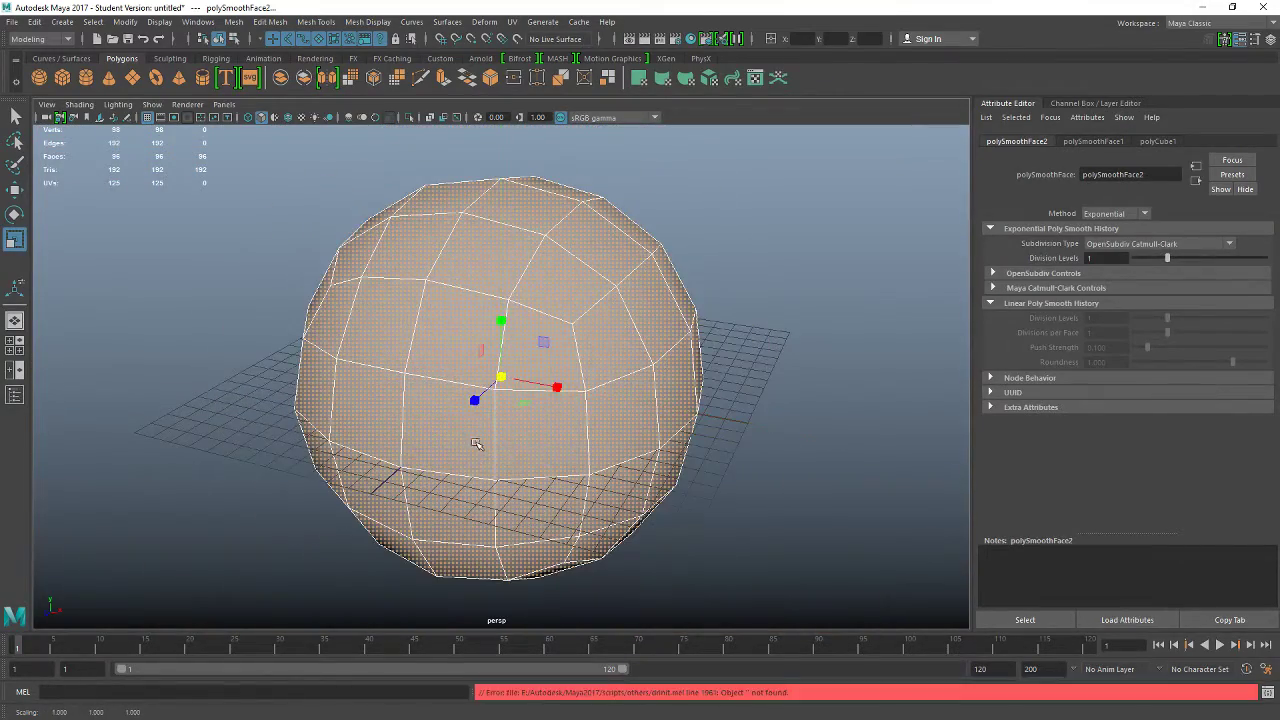
pyautogui.keyDown('alt'); pyautogui.moveTo(769, 473); pyautogui.dragTo(500, 470); pyautogui.keyUp('alt')
pyautogui.click(806, 352)
pyautogui.keyDown('alt'); pyautogui.moveTo(860, 385); pyautogui.dragTo(856, 374); pyautogui.keyUp('alt')
pyautogui.click(470, 348)
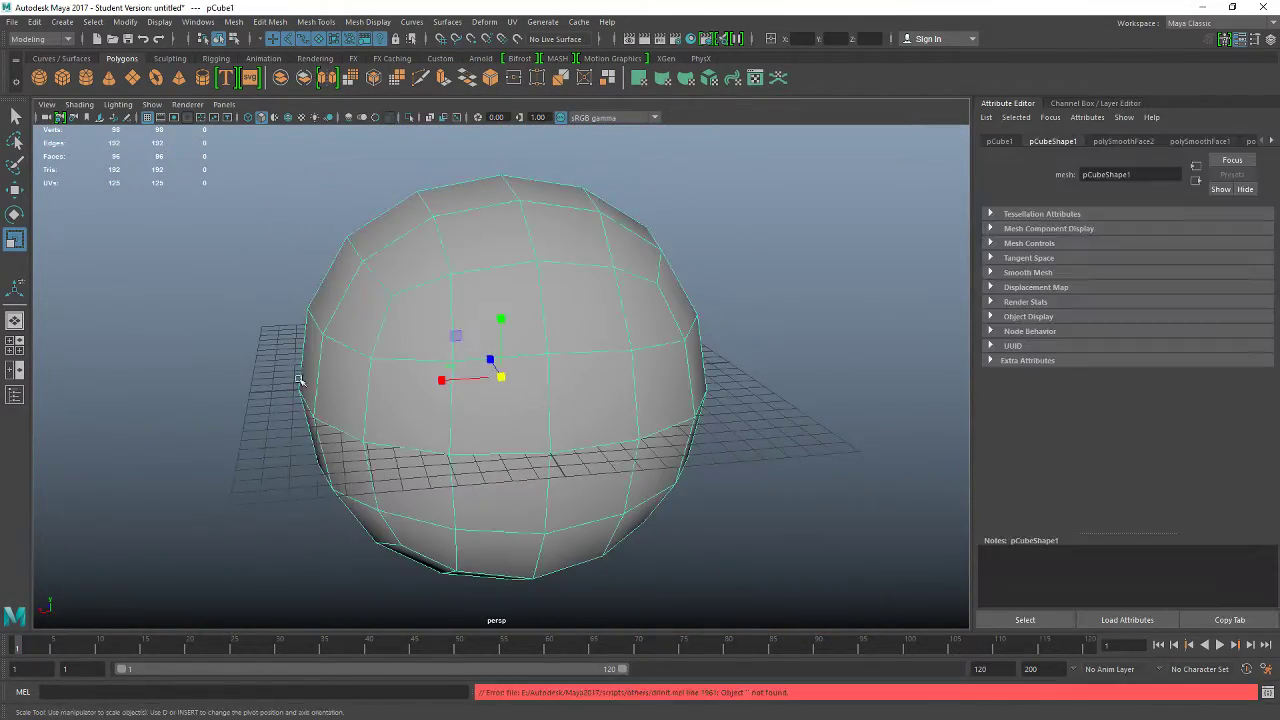
# - Smooth the cube-based ball once more, inspect its quad layout and delete it
pyautogui.keyDown('alt'); pyautogui.moveTo(298, 380); pyautogui.dragTo(520, 330); pyautogui.keyUp('alt')
pyautogui.click(352, 82)
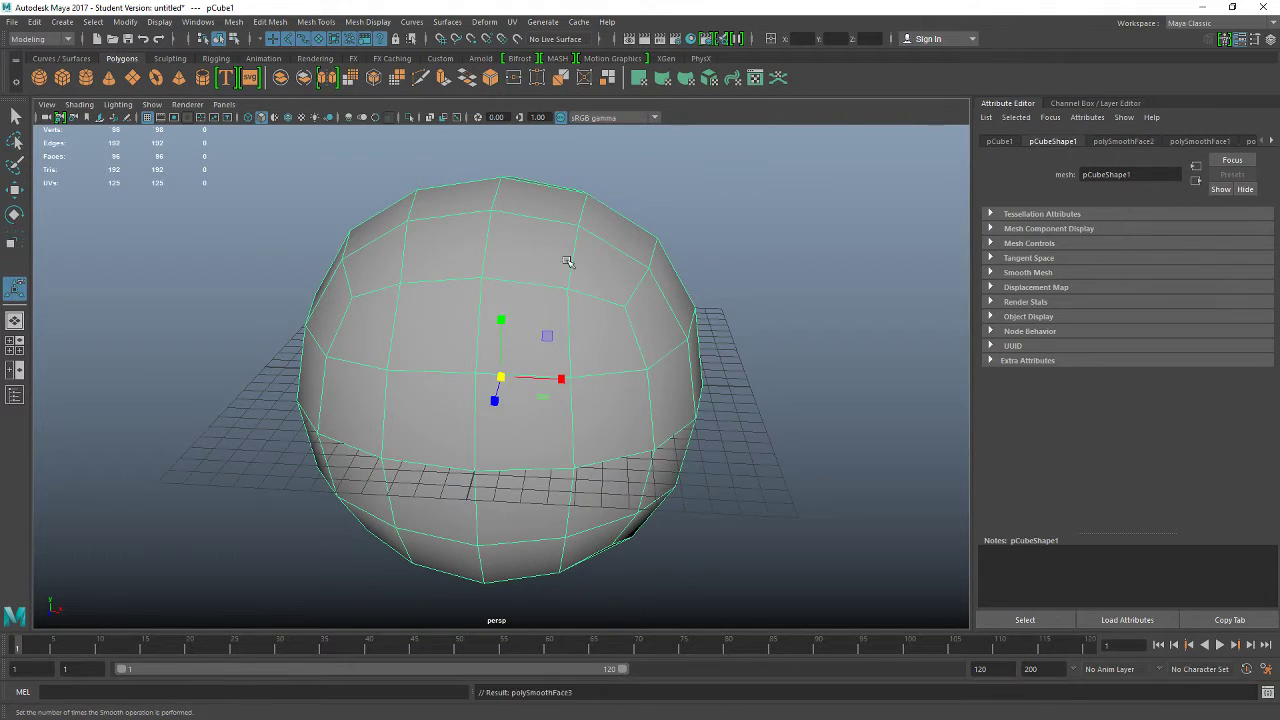
pyautogui.click(780, 360)
pyautogui.keyDown('alt'); pyautogui.moveTo(780, 360); pyautogui.dragTo(716, 372); pyautogui.keyUp('alt')
pyautogui.click(519, 307)
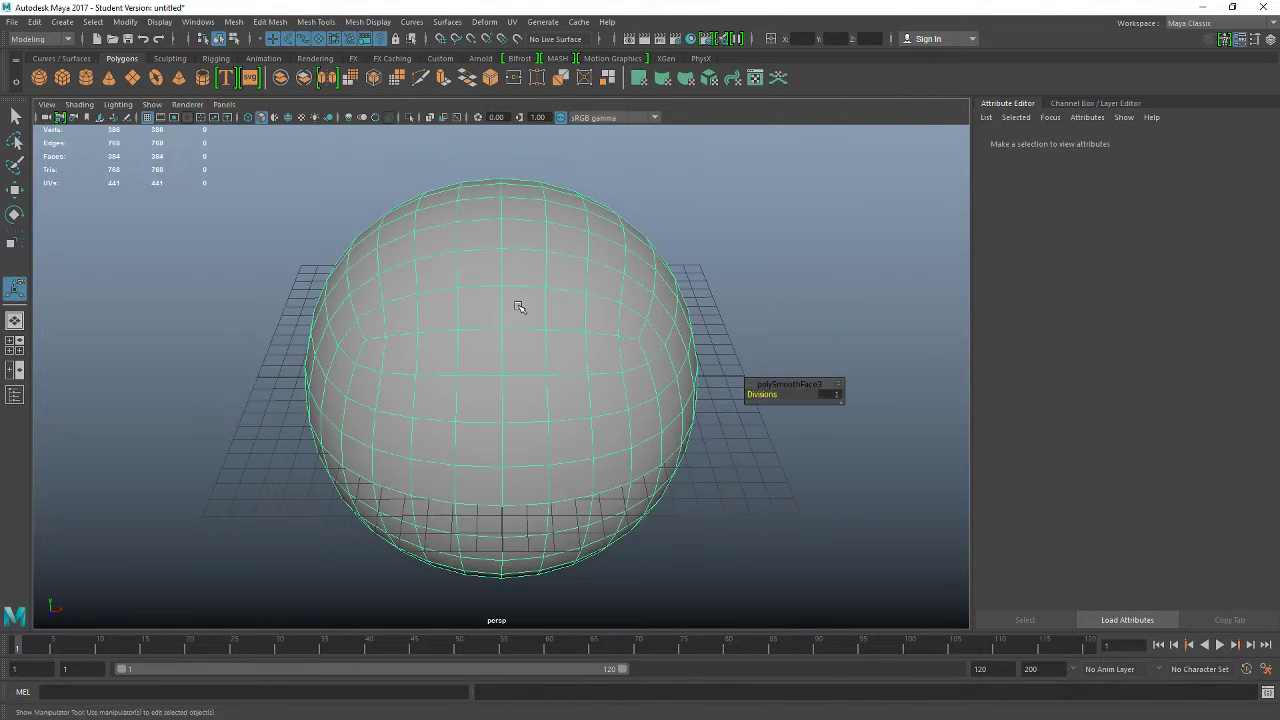
pyautogui.press('Delete')
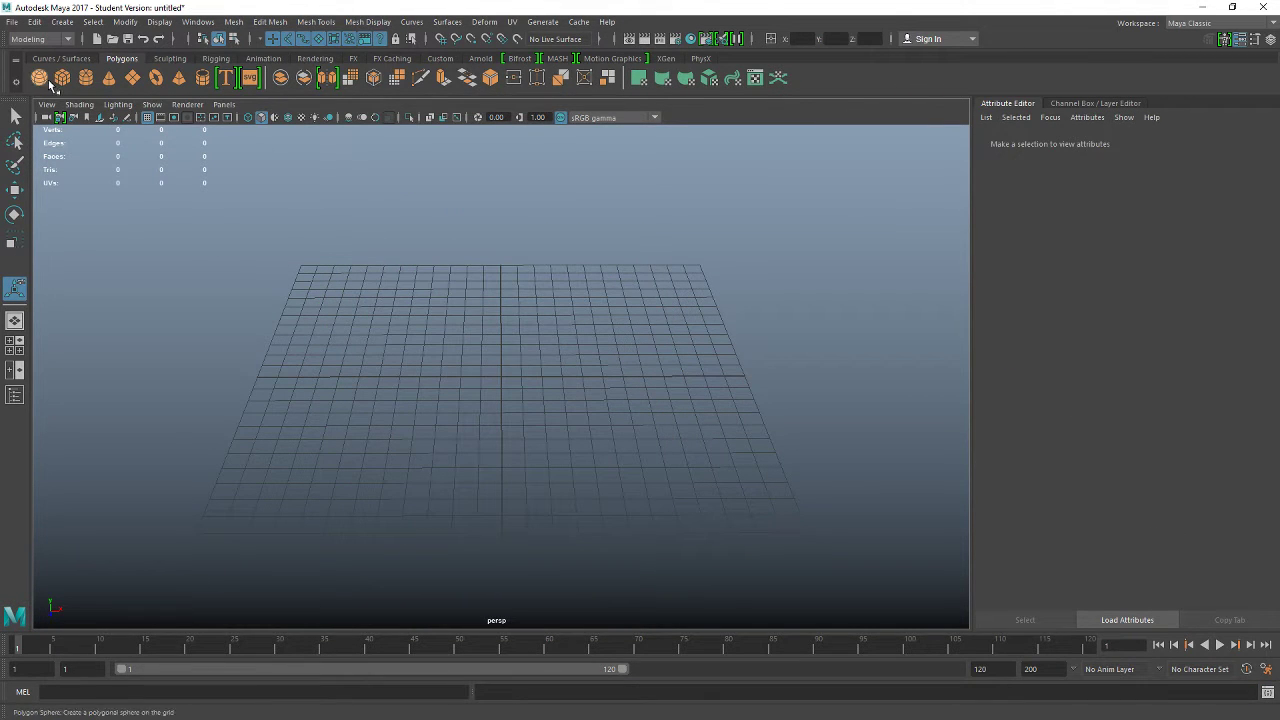
# - Create a new polygon sphere at the origin and scale it up uniformly to about 12.1 times its size
pyautogui.click(48, 79)
pyautogui.press('r')
pyautogui.moveTo(414, 483); pyautogui.dragTo(848, 284, button='middle')
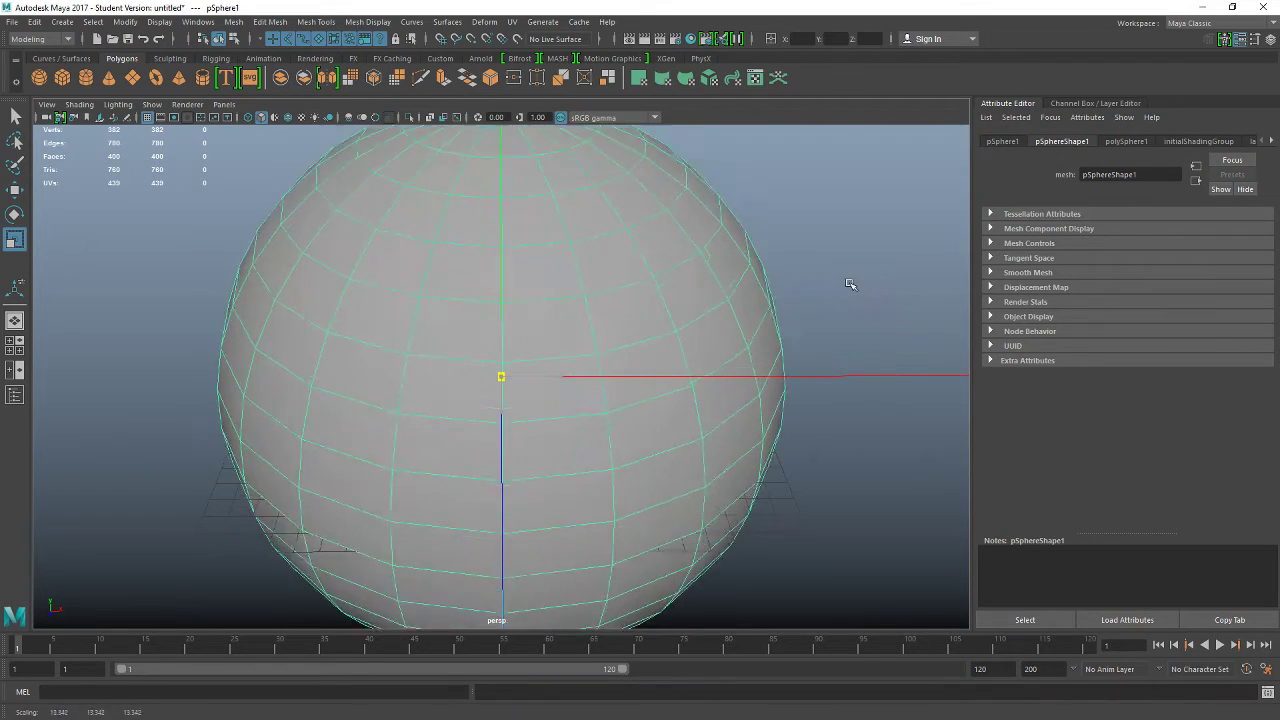
pyautogui.scroll(-4, 831, 368)
pyautogui.keyDown('alt'); pyautogui.moveTo(777, 423); pyautogui.dragTo(740, 398); pyautogui.keyUp('alt')
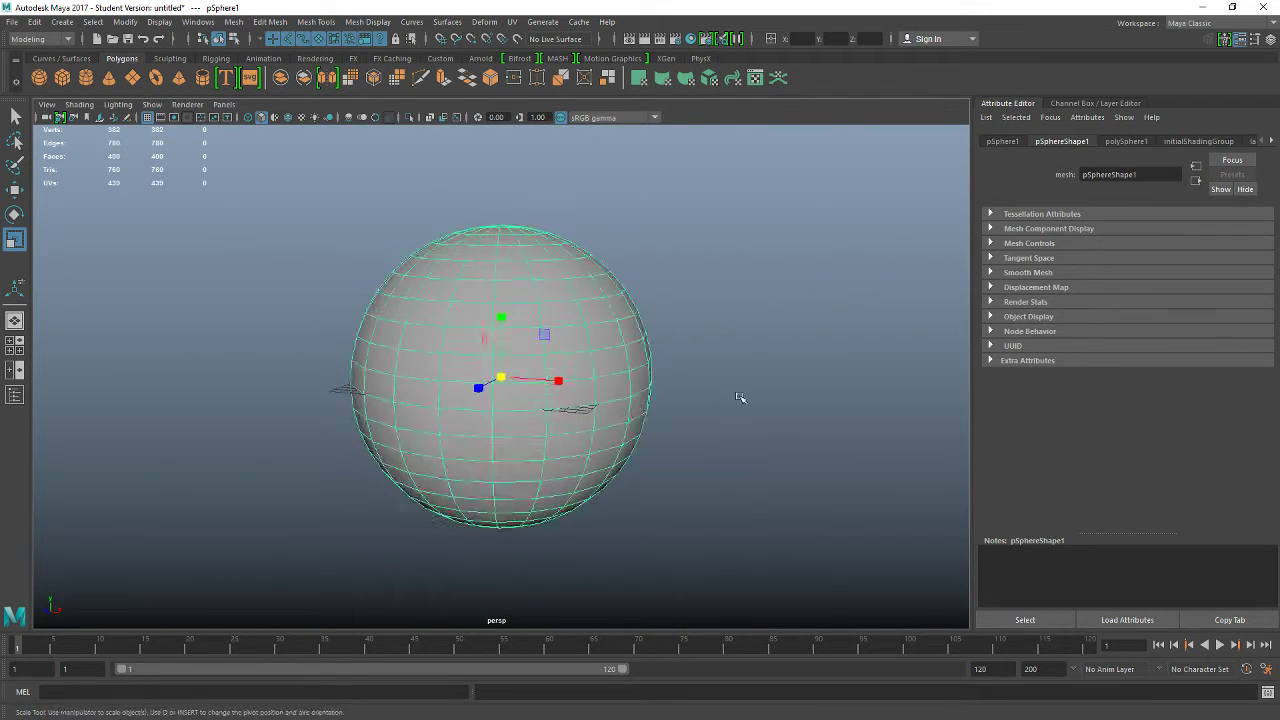
pyautogui.click(740, 398)
pyautogui.keyDown('alt'); pyautogui.moveTo(348, 468); pyautogui.dragTo(430, 480); pyautogui.keyUp('alt')
pyautogui.click(590, 390)
pyautogui.scroll(-2, 690, 355)
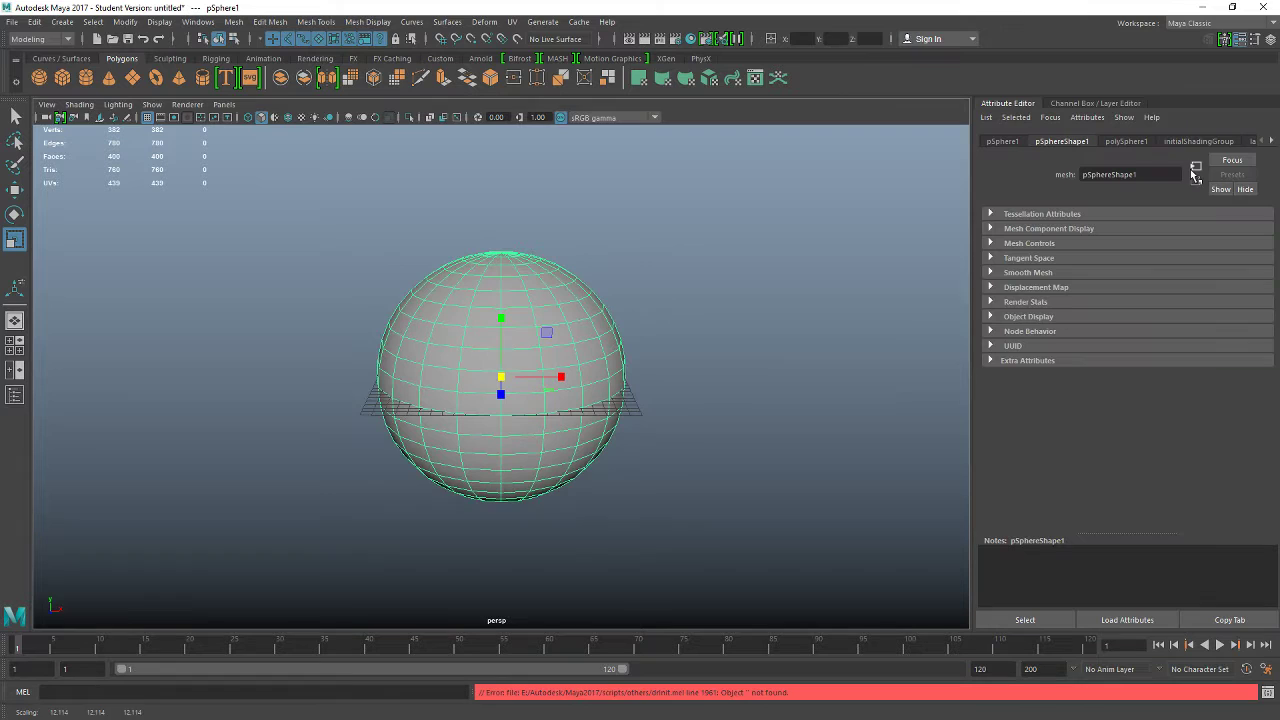
# - Set the sphere's Scale X, Scale Y and Scale Z to 10
pyautogui.click(1070, 103)
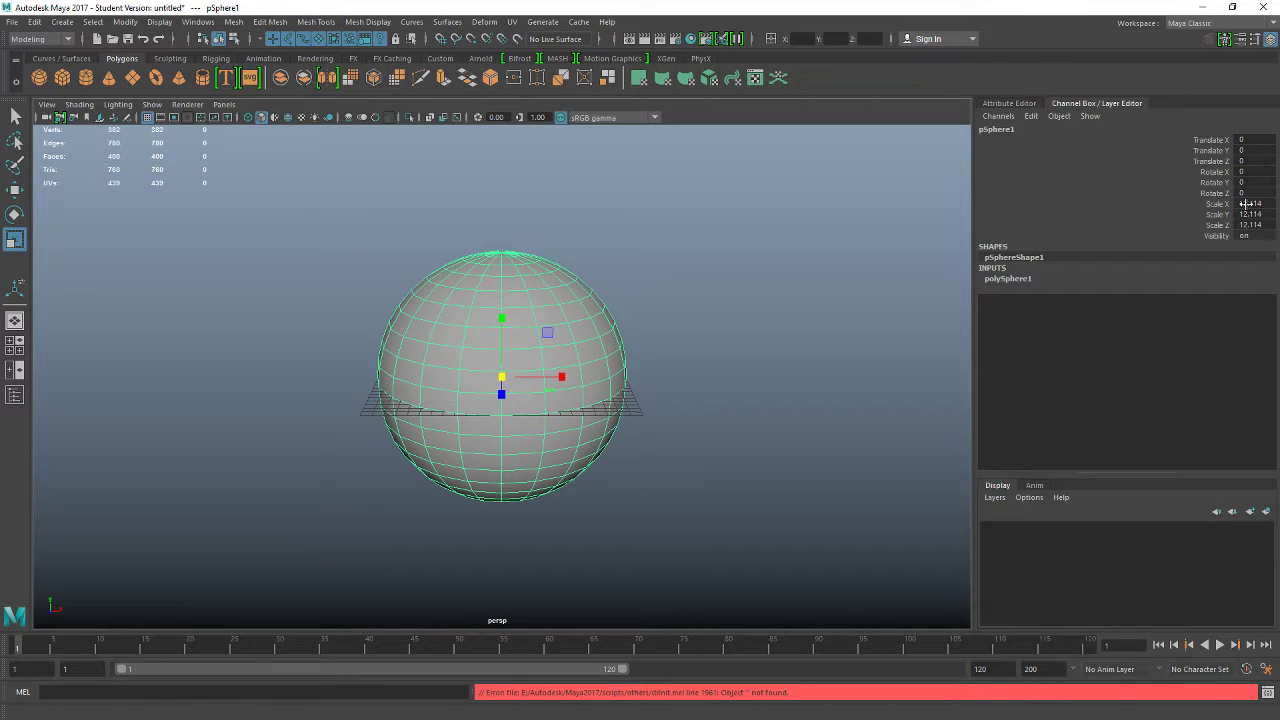
pyautogui.click(1244, 203)
pyautogui.write('10')
pyautogui.press('Tab')
pyautogui.write('10')
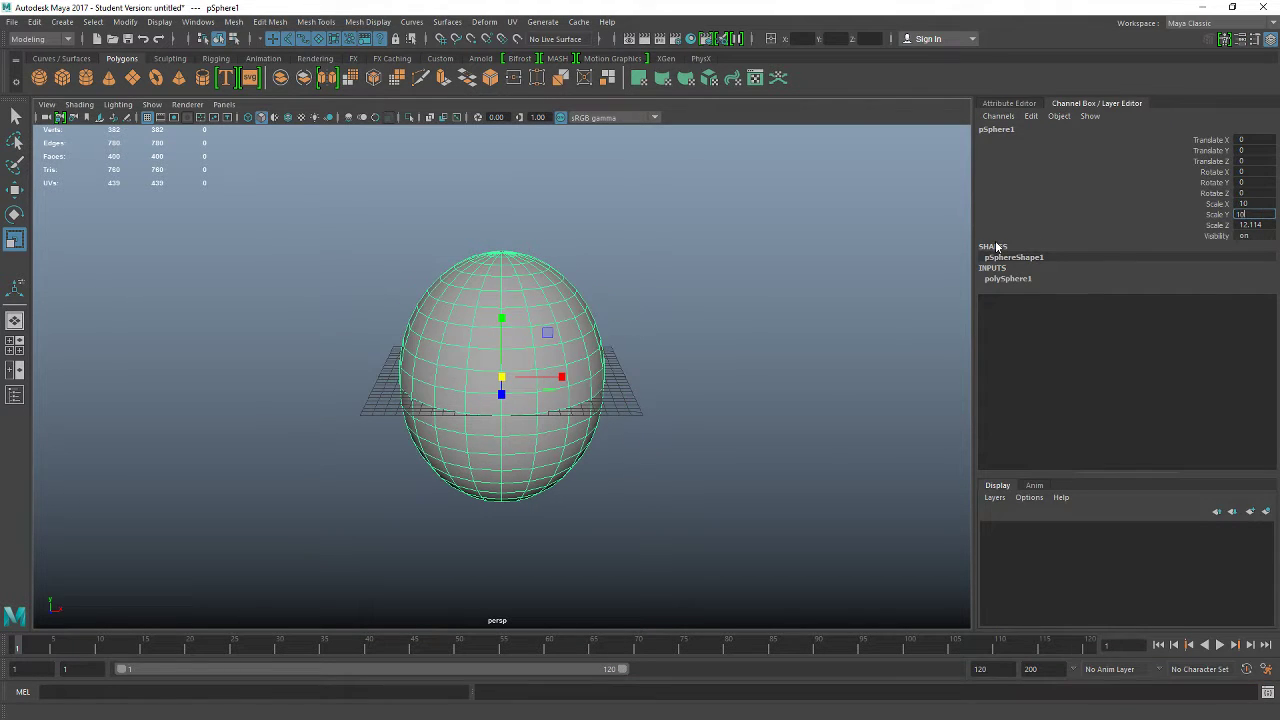
pyautogui.press('Tab')
pyautogui.write('10')
pyautogui.press('Tab')
pyautogui.click(876, 268)
pyautogui.click(570, 362)
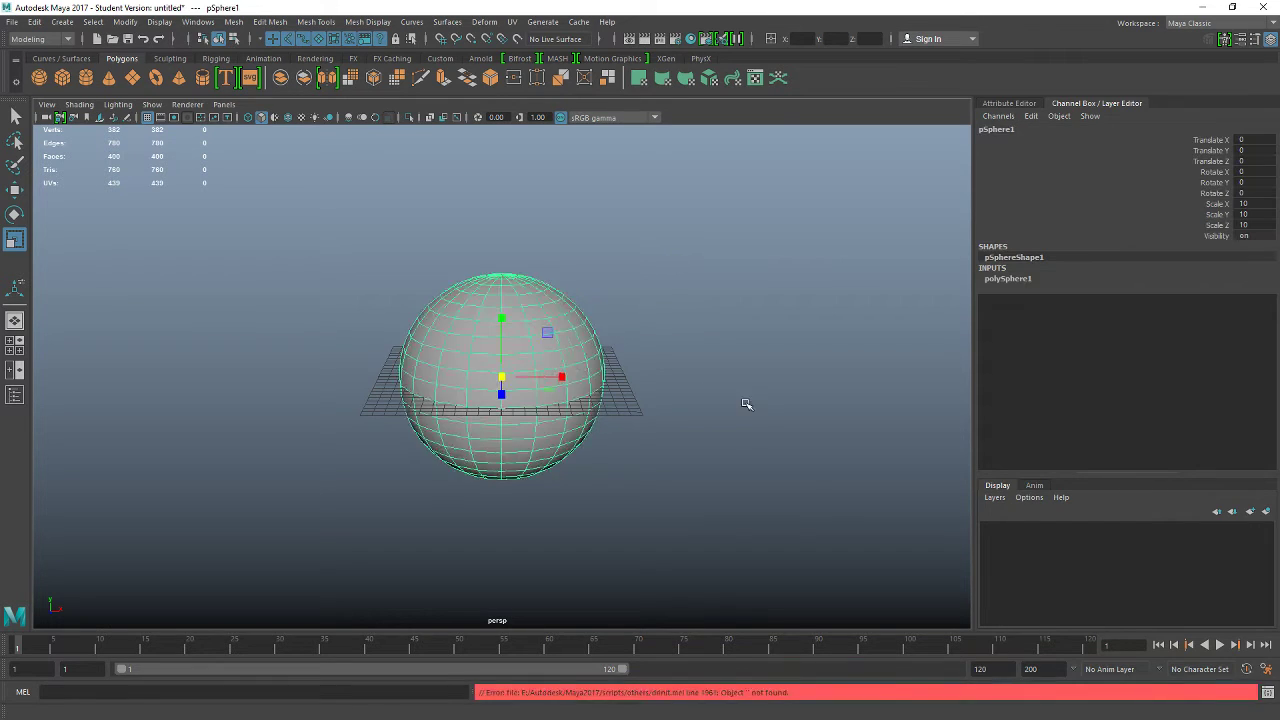
# - Examine the sphere's mesh from a closer, angled view and switch to the Select tool
pyautogui.moveTo(746, 403)
pyautogui.keyDown('alt'); pyautogui.mouseDown()
pyautogui.moveTo(704, 408)
pyautogui.moveTo(728, 406)
pyautogui.mouseUp(); pyautogui.keyUp('alt')
pyautogui.click(728, 406)
pyautogui.click(581, 378)
pyautogui.scroll(3, 672, 357)
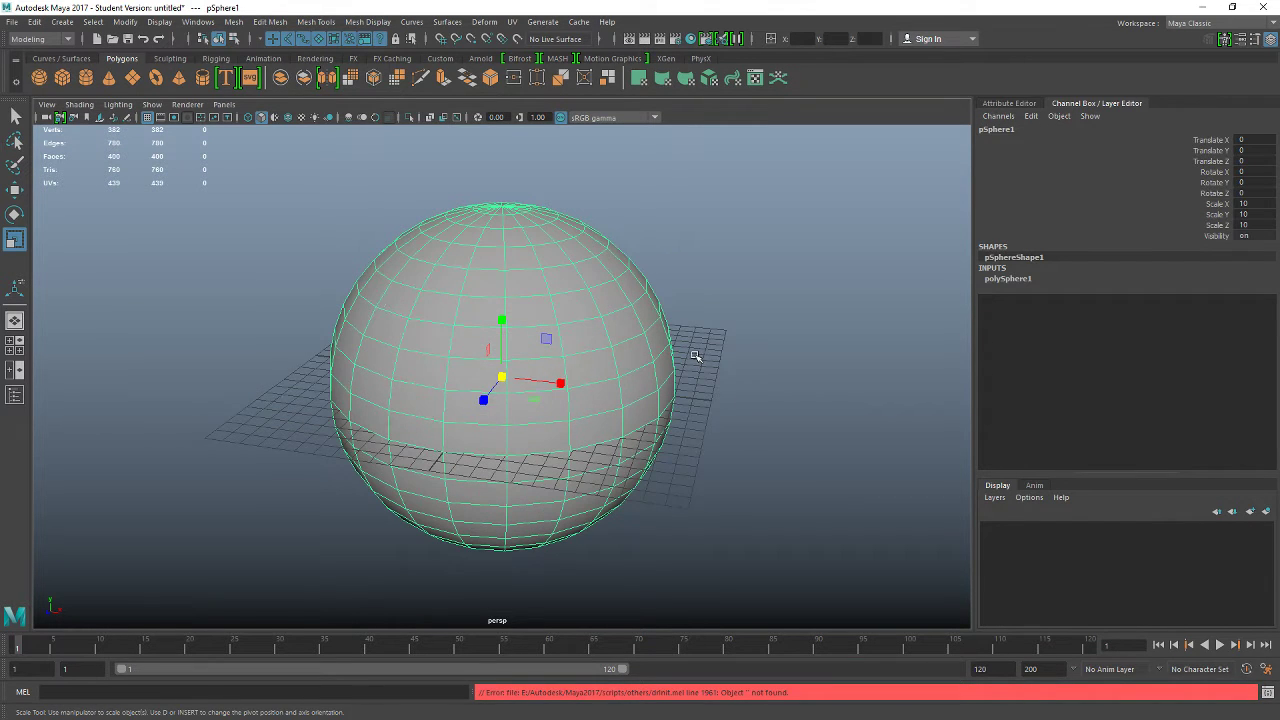
pyautogui.press('q')
pyautogui.moveTo(490, 436)
pyautogui.keyDown('alt'); pyautogui.mouseDown()
pyautogui.moveTo(551, 417)
pyautogui.moveTo(477, 434)
pyautogui.moveTo(493, 439)
pyautogui.mouseUp(); pyautogui.keyUp('alt')
pyautogui.click(597, 384)
pyautogui.click(611, 432)
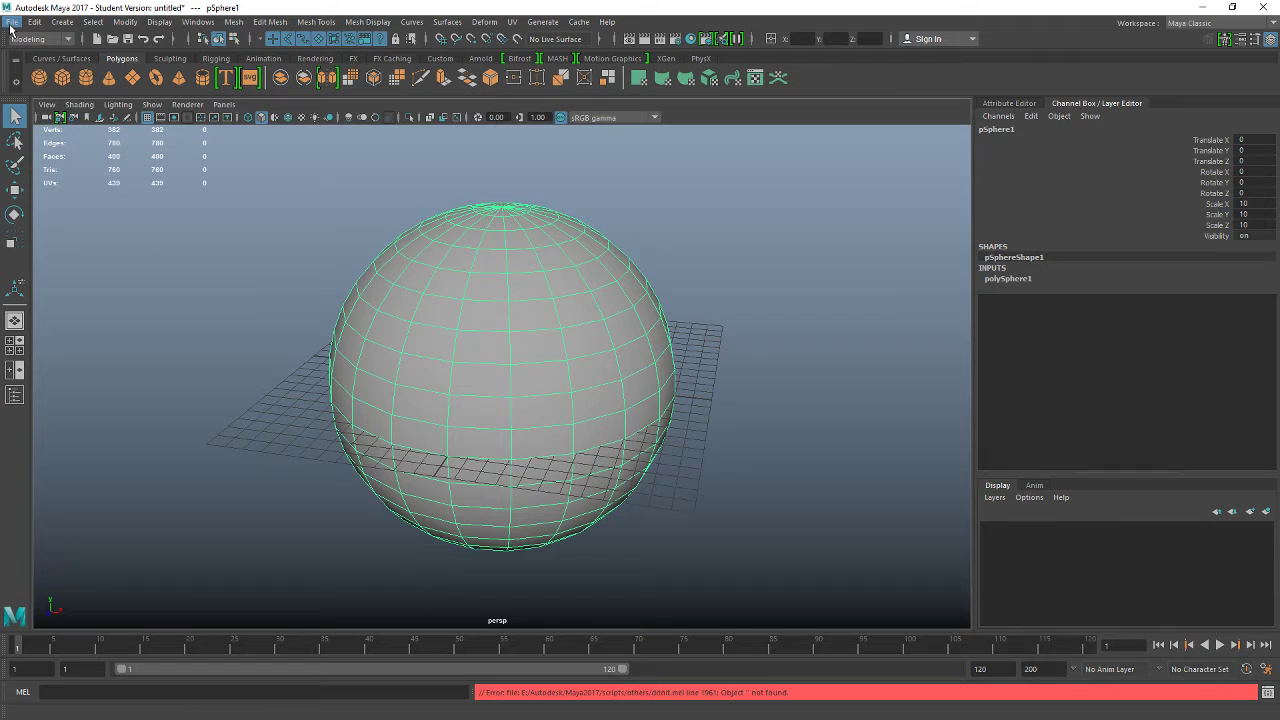
# - Freeze the sphere's transformations and delete all construction history in the scene
pyautogui.click(125, 22)
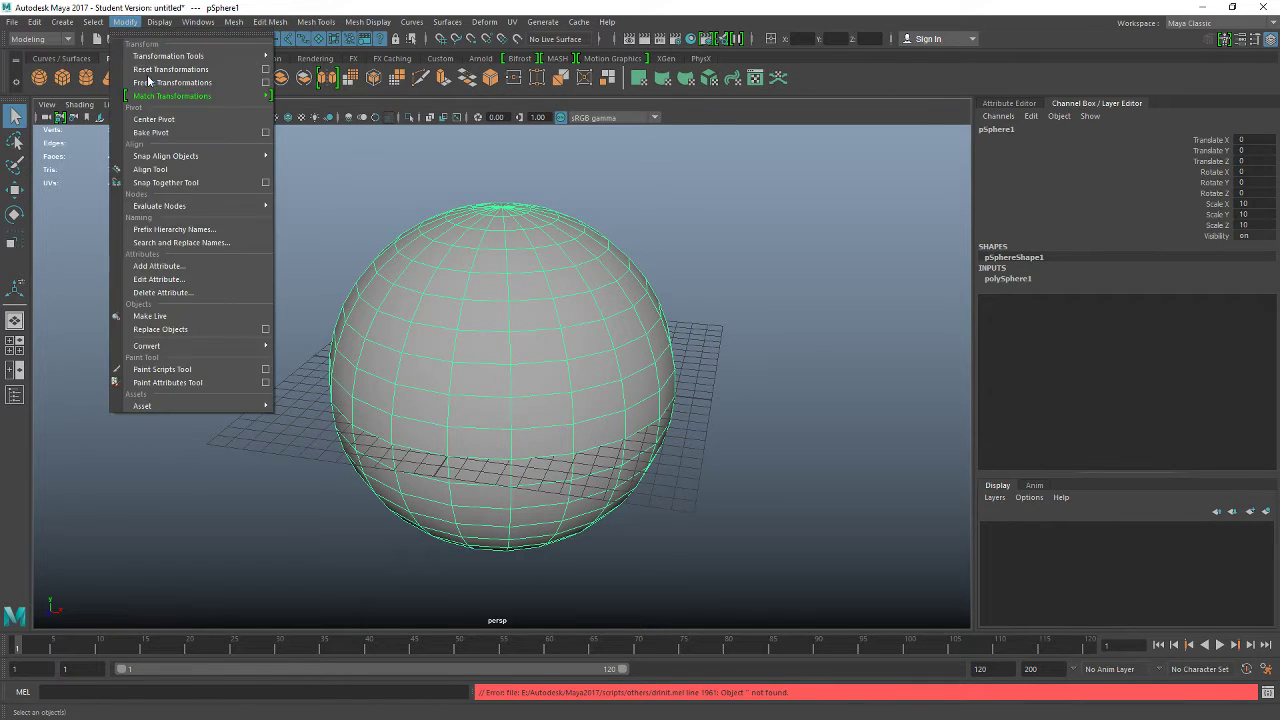
pyautogui.click(150, 82)
pyautogui.click(35, 22)
pyautogui.moveTo(101, 199)
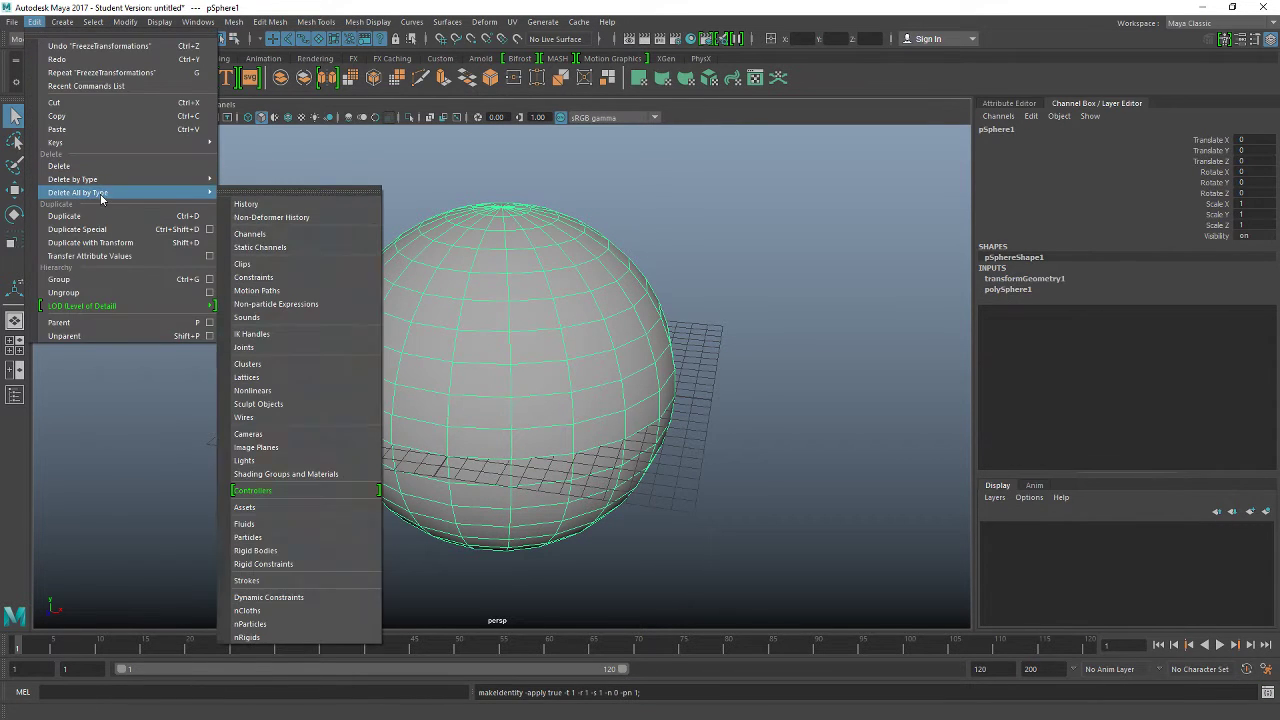
pyautogui.click(246, 204)
# - Assign a new Lambert material to the sphere
pyautogui.moveTo(511, 301); pyautogui.dragTo(505, 643, button='right')
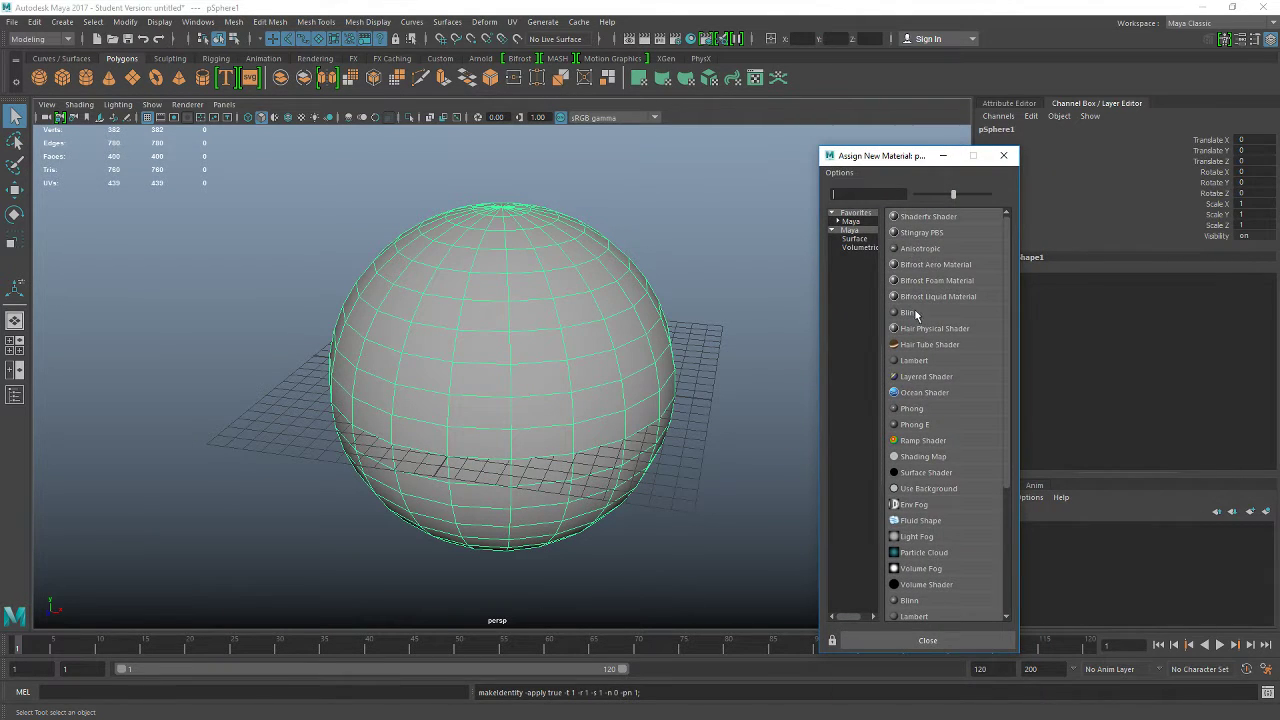
pyautogui.click(1003, 155)
pyautogui.rightClick(494, 290)
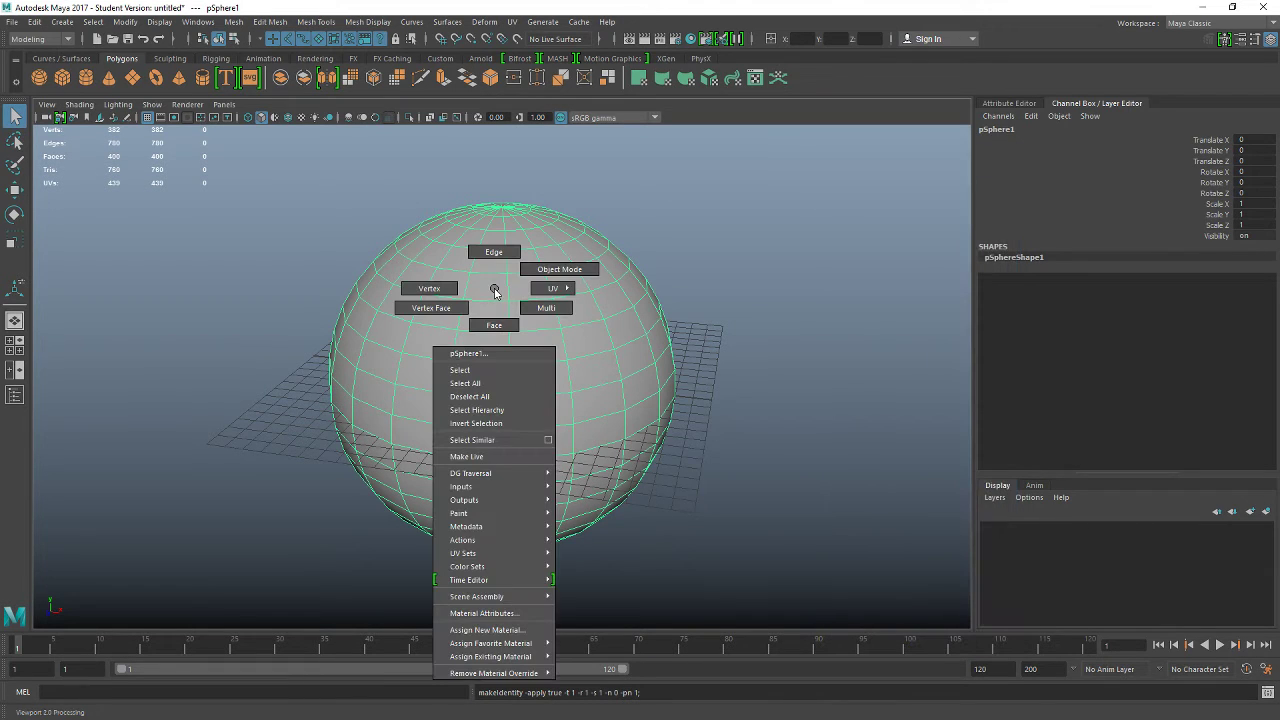
pyautogui.click(487, 630)
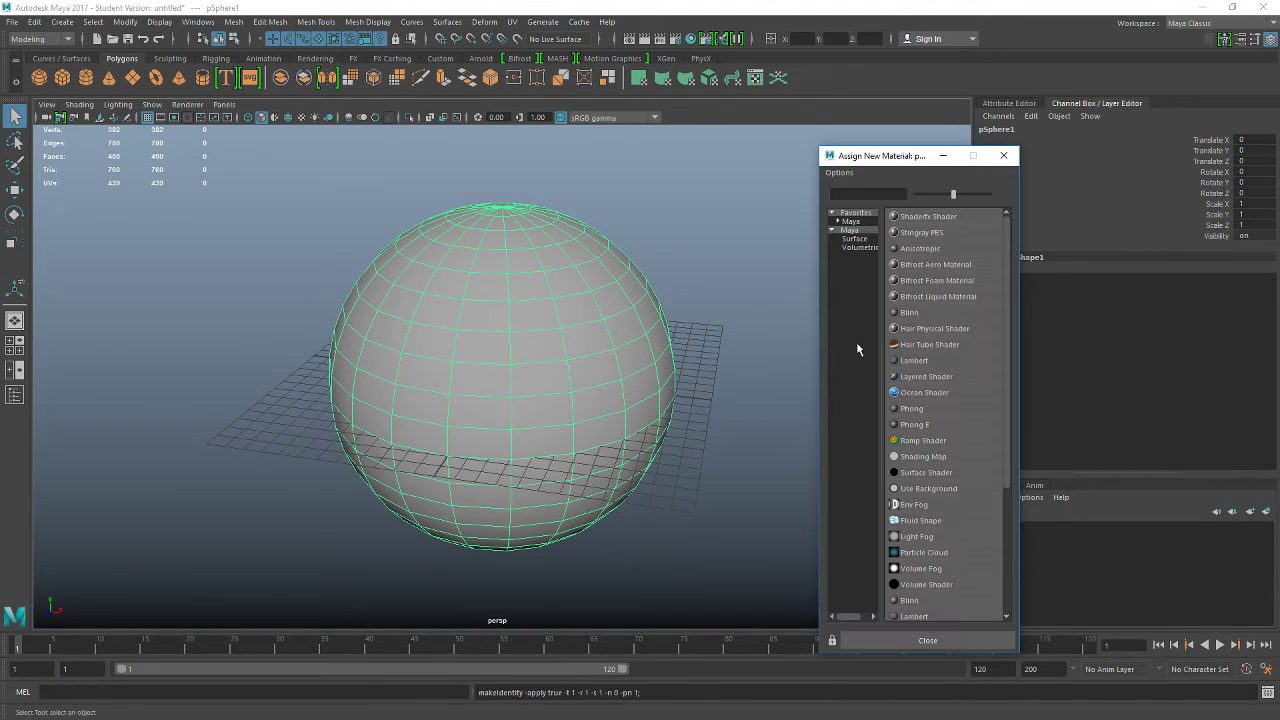
pyautogui.click(909, 360)
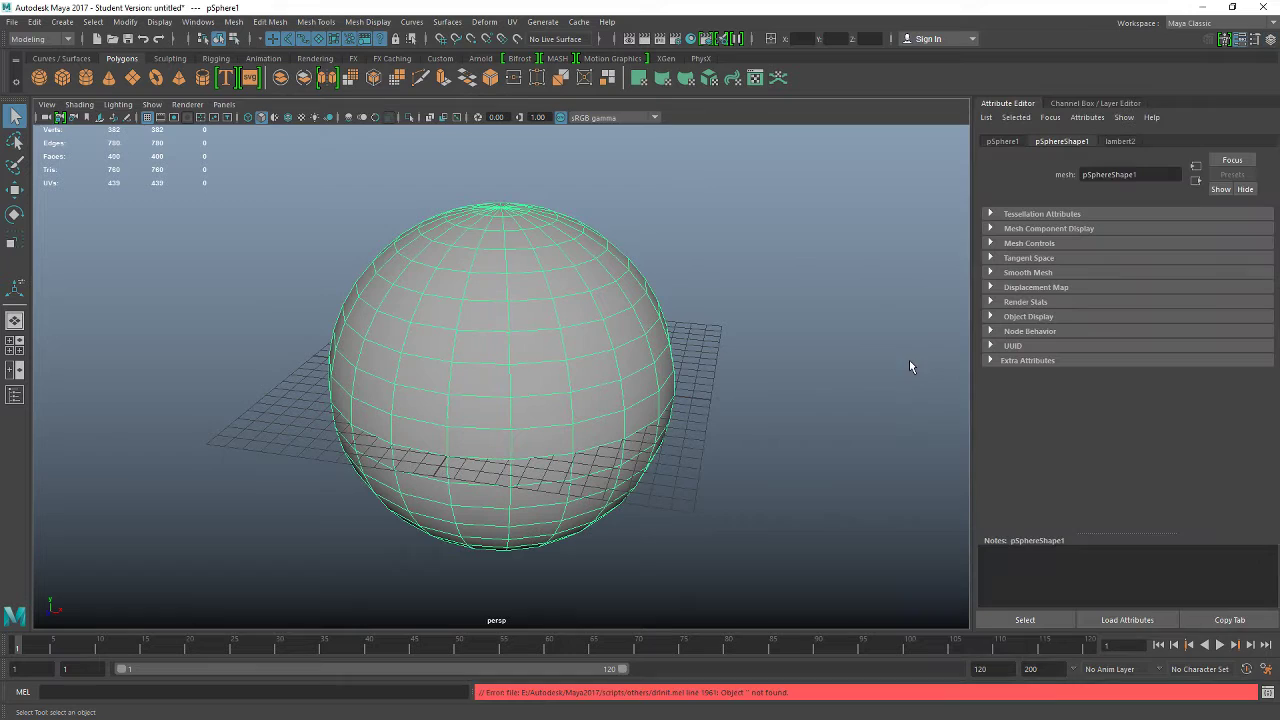
# - Rename the sphere's Lambert material to Planet_MAT
pyautogui.click(1128, 143)
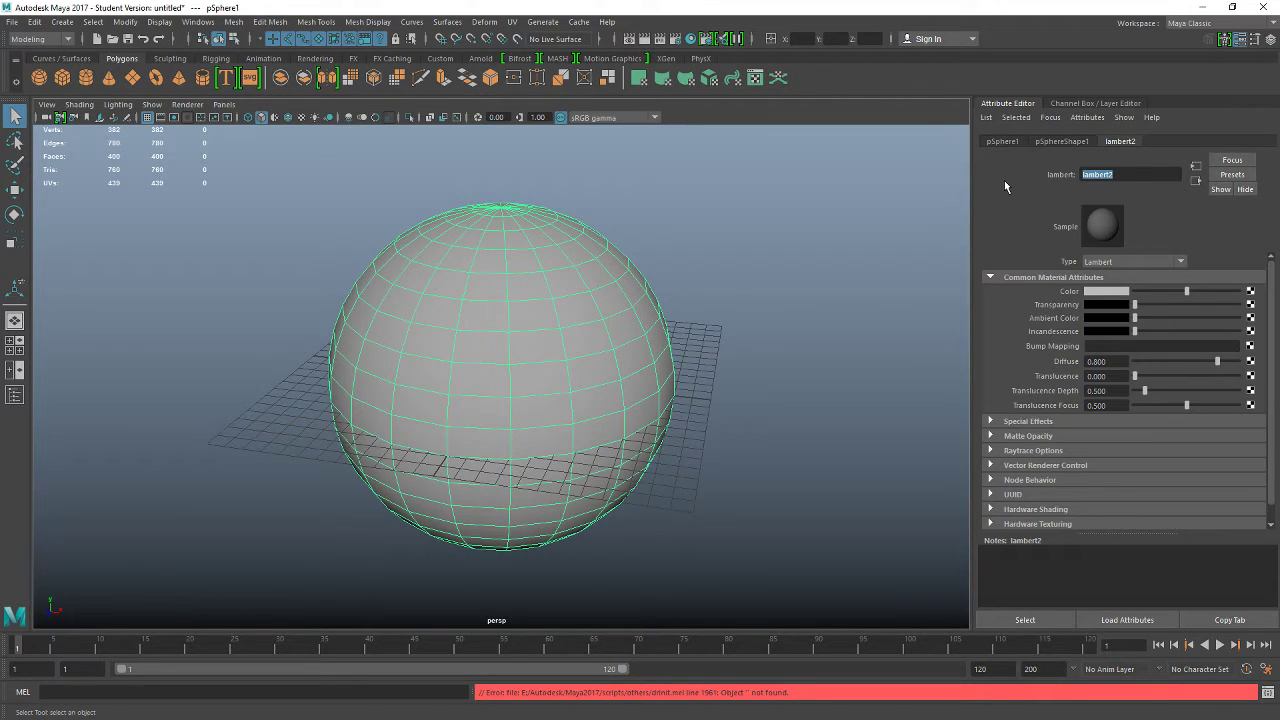
pyautogui.write('Planet_MAT')
pyautogui.click(802, 255)
pyautogui.click(521, 324)
# - Rename the sphere object to Planet_MESH
pyautogui.click(1003, 141)
pyautogui.click(1069, 142)
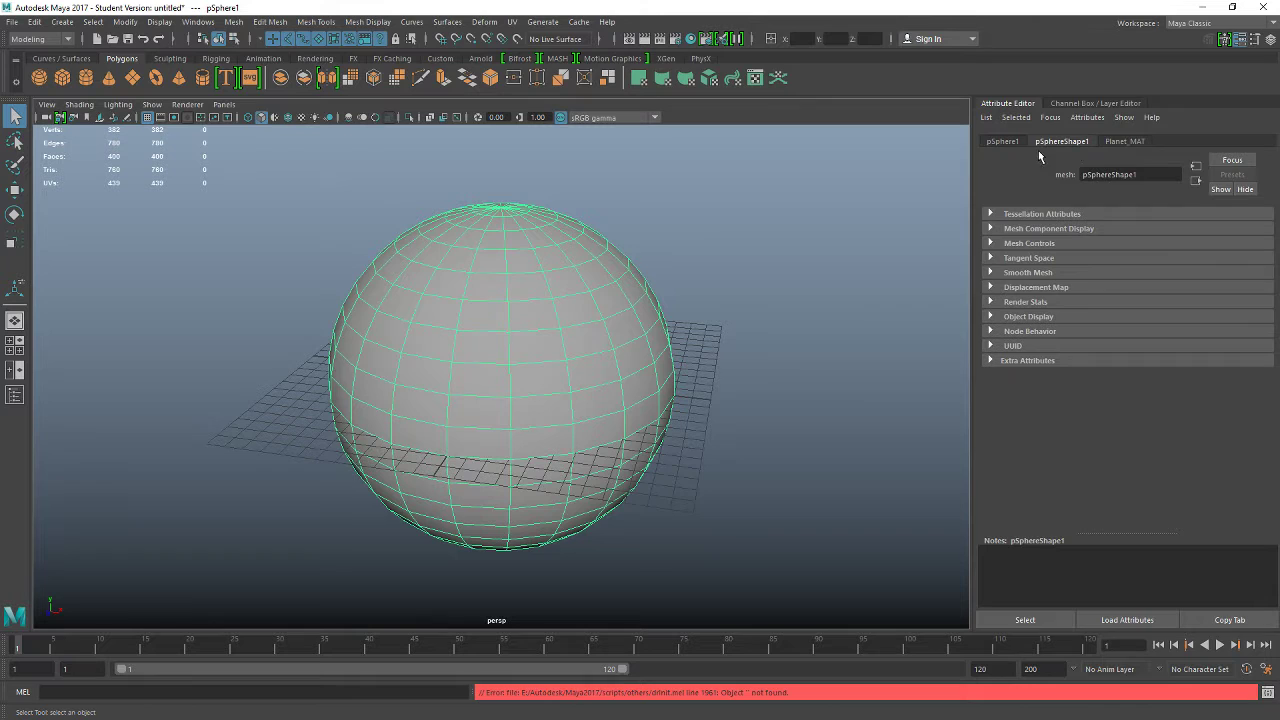
pyautogui.click(1093, 103)
pyautogui.click(1018, 130)
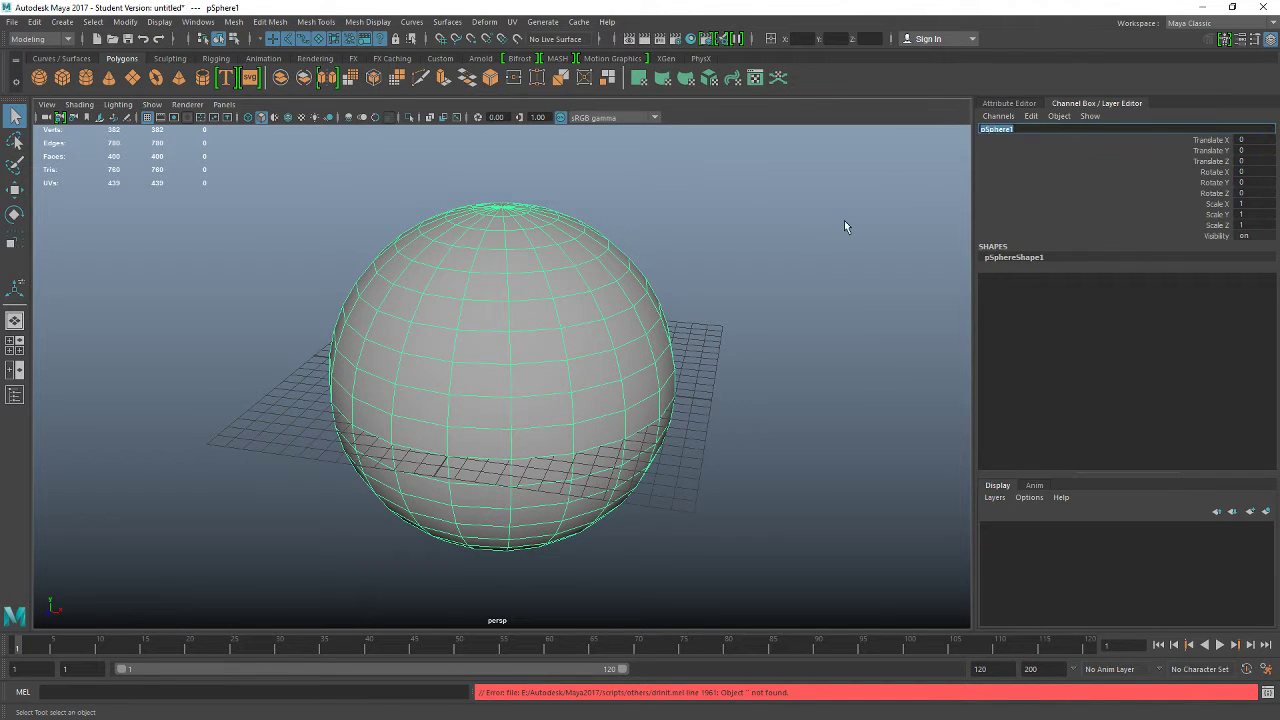
pyautogui.write('Planet_MESH')
pyautogui.press('Return')
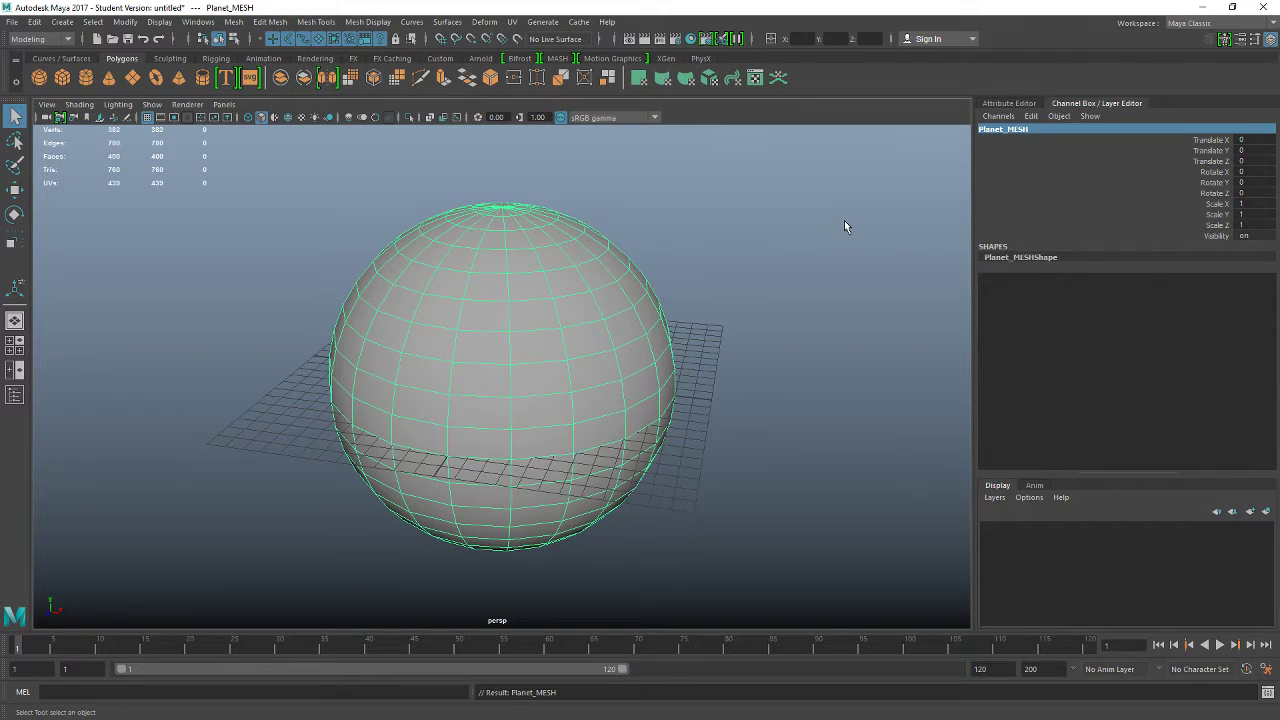
# - Freeze the transformations of Planet_MESH again and delete all history in the scene
pyautogui.click(125, 21)
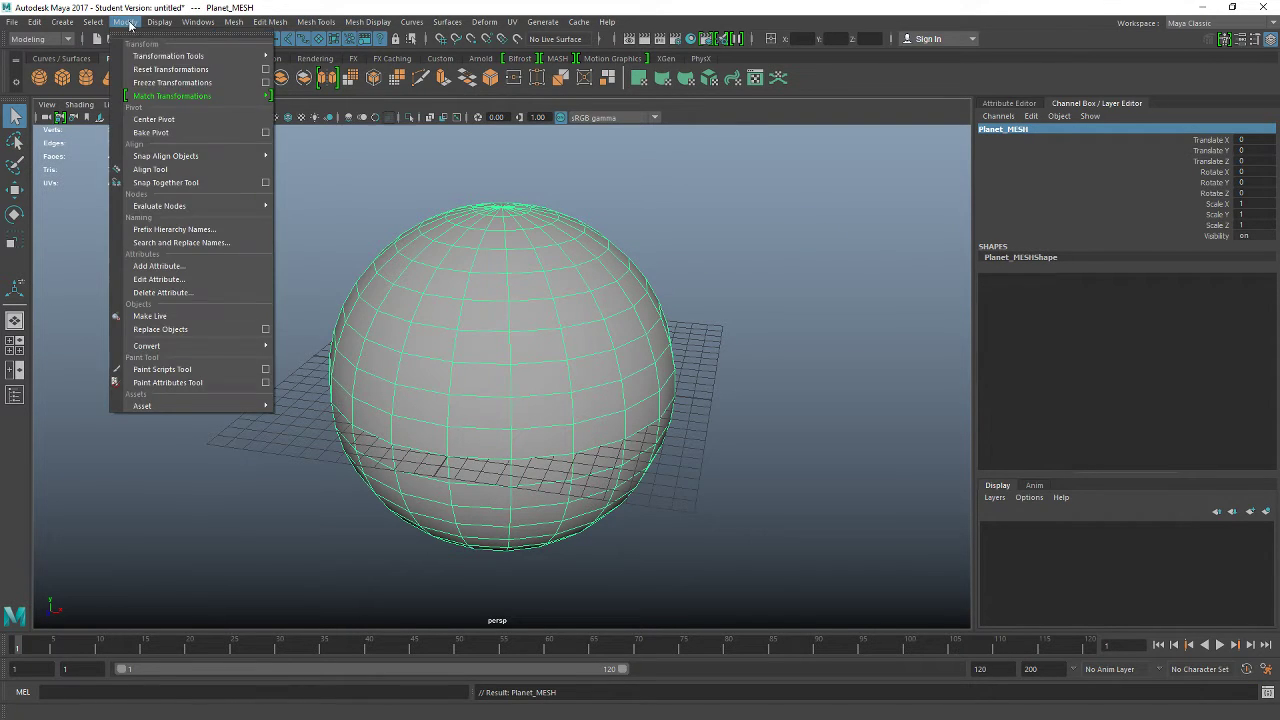
pyautogui.click(160, 82)
pyautogui.click(34, 21)
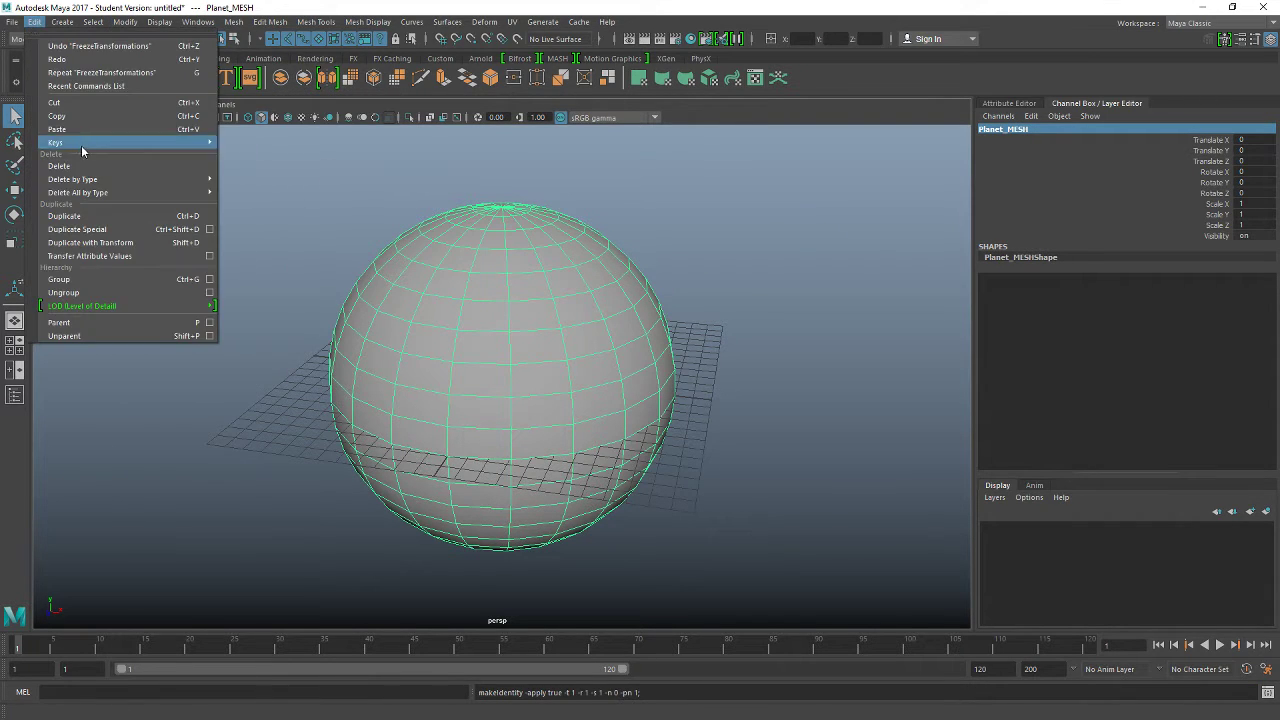
pyautogui.moveTo(97, 193)
pyautogui.click(246, 204)
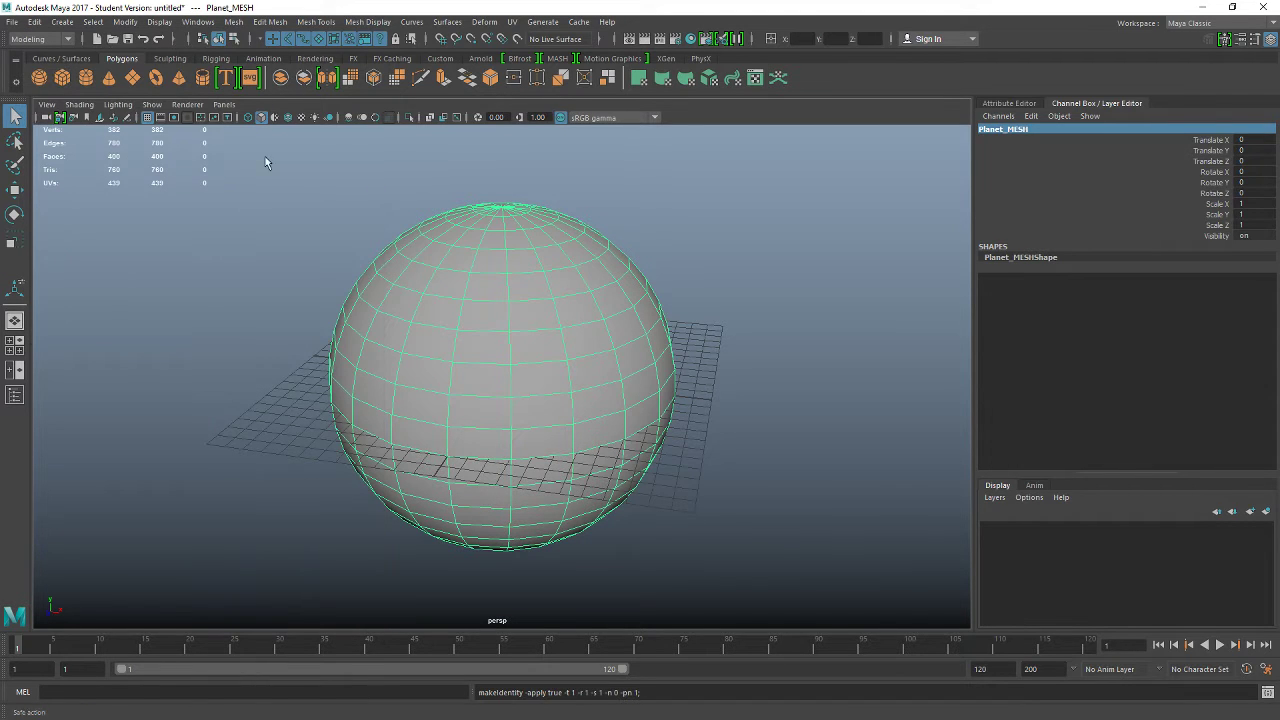
# - Examine the UV layout of Planet_MESH in the UV Editor, then minimize the editor
pyautogui.click(11, 21)
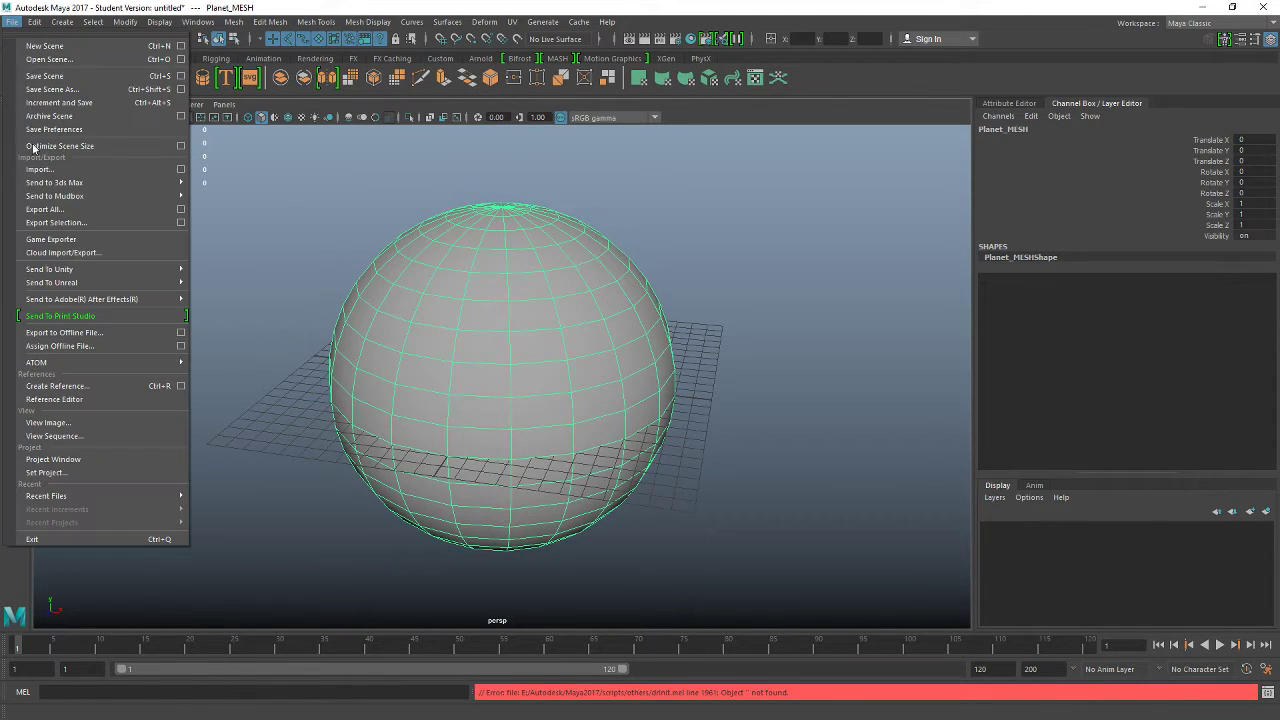
pyautogui.click(366, 197)
pyautogui.click(559, 292)
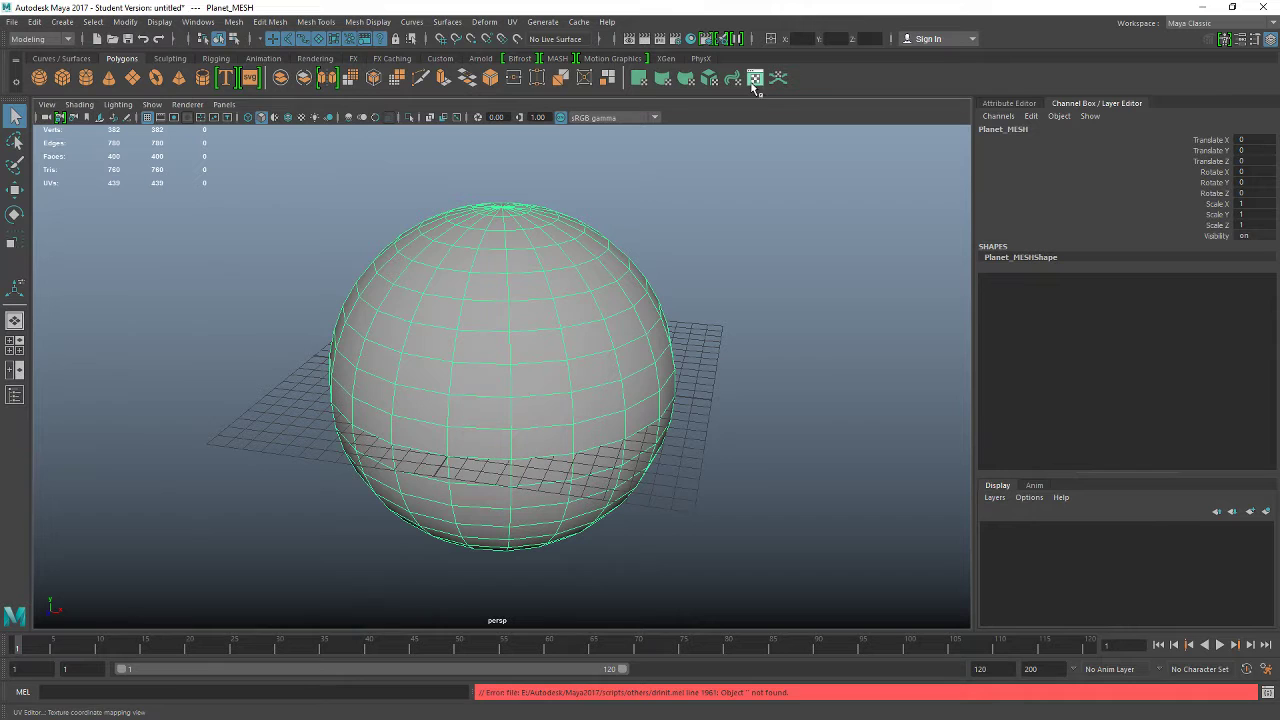
pyautogui.click(754, 80)
pyautogui.click(755, 78)
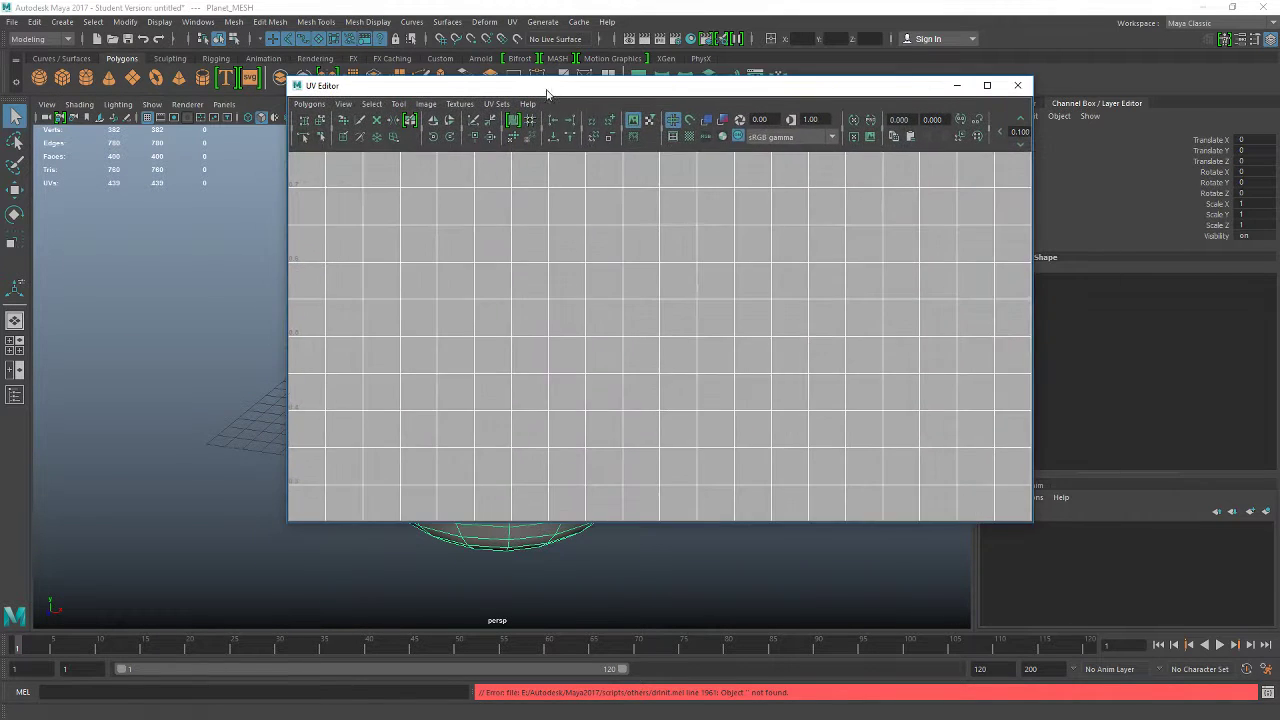
pyautogui.moveTo(686, 86); pyautogui.dragTo(914, 111)
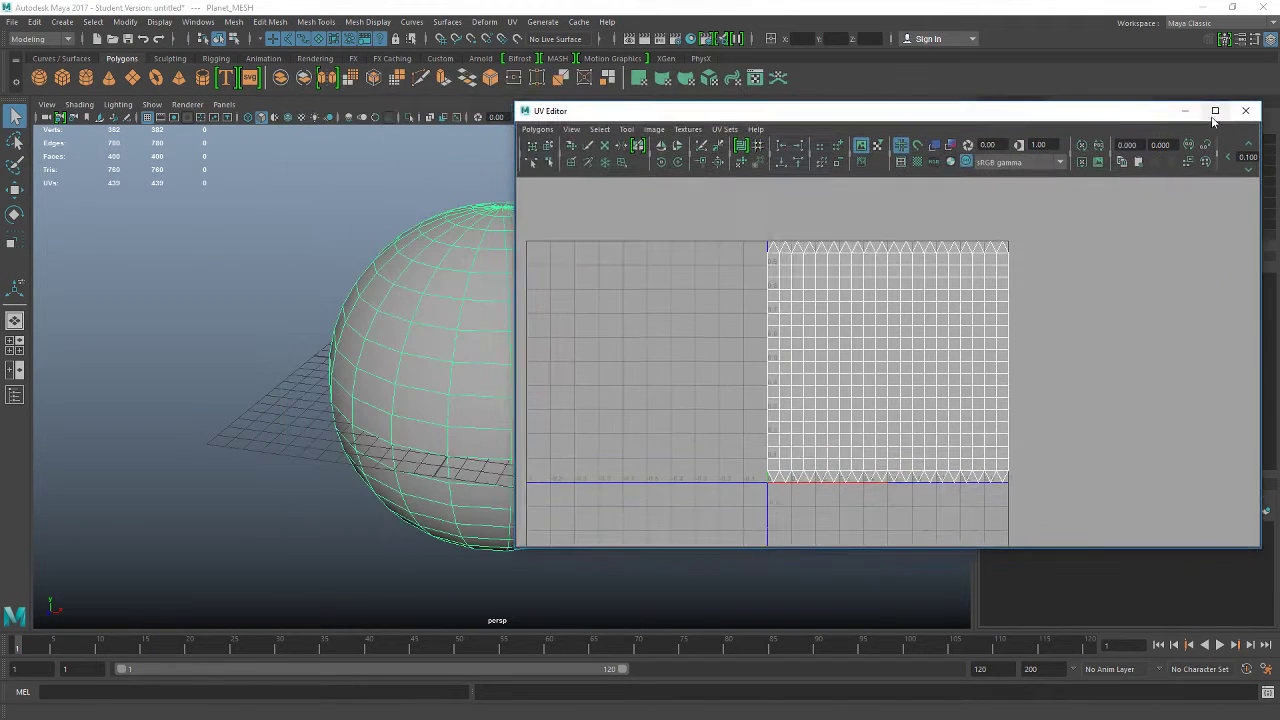
pyautogui.click(1188, 111)
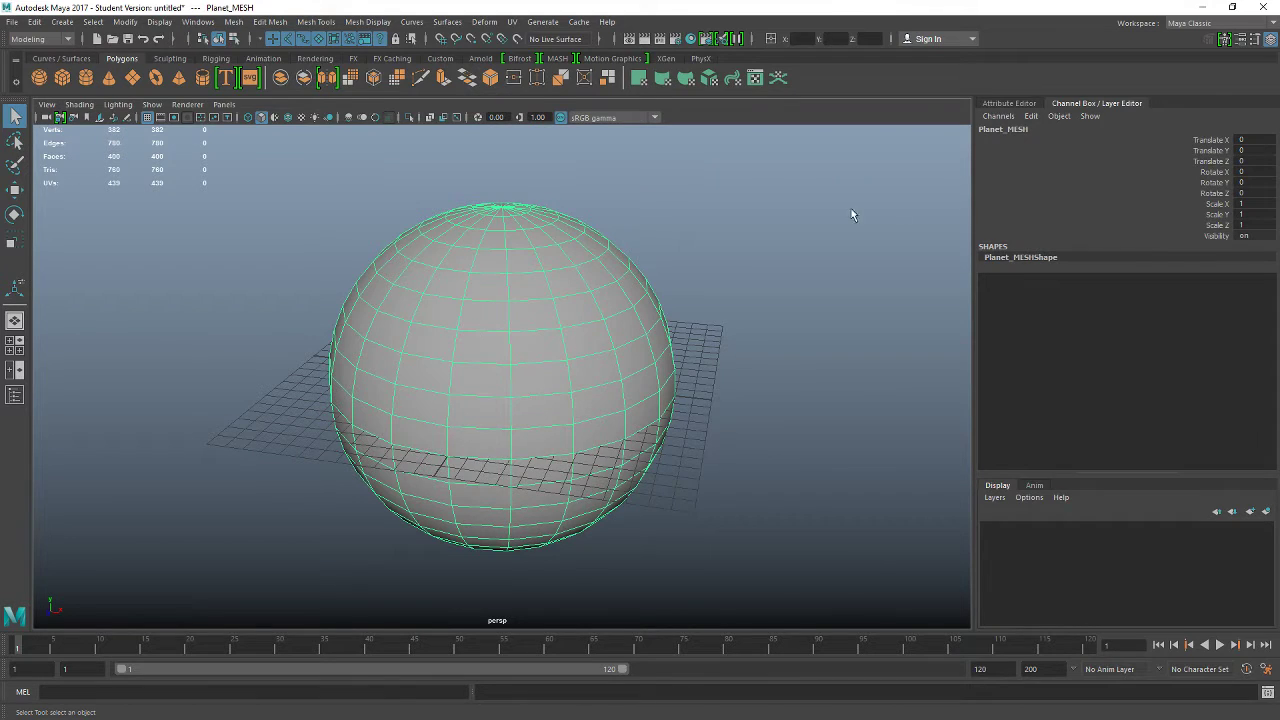
# - Map a Checker texture to the Color attribute of Planet_MAT and turn on textured display in the viewport
pyautogui.click(1002, 102)
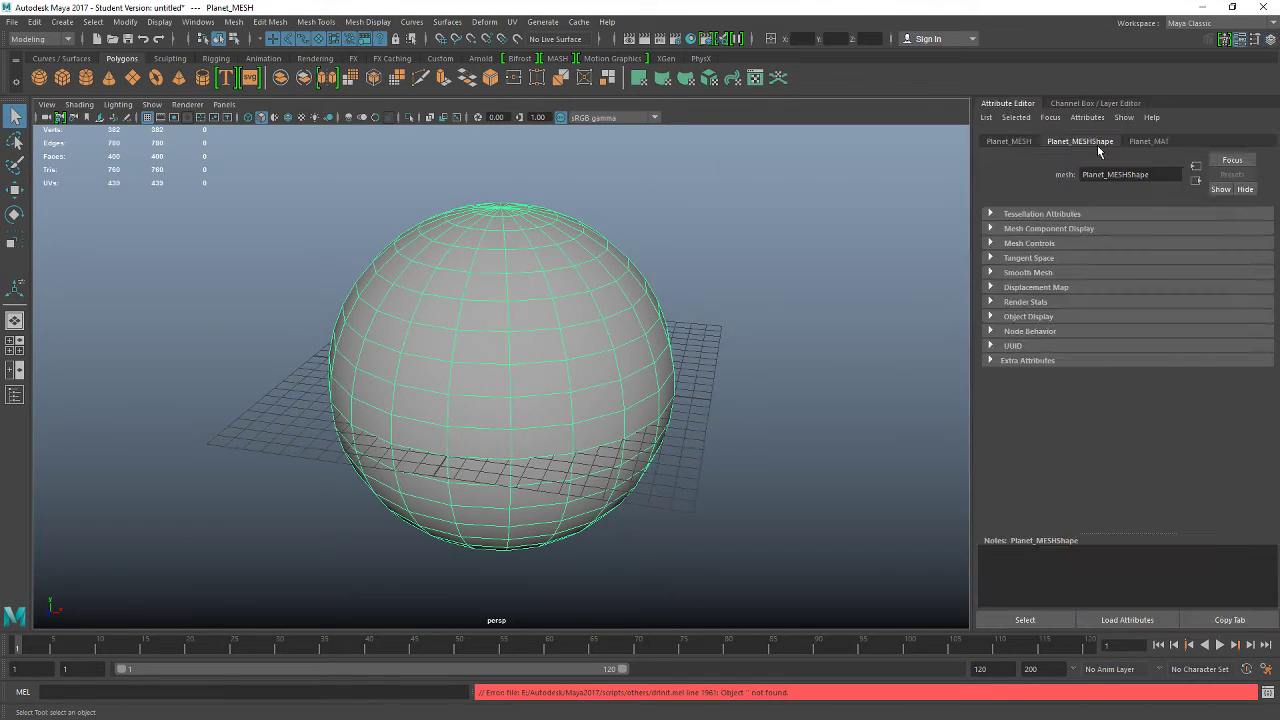
pyautogui.click(1158, 141)
pyautogui.click(1251, 292)
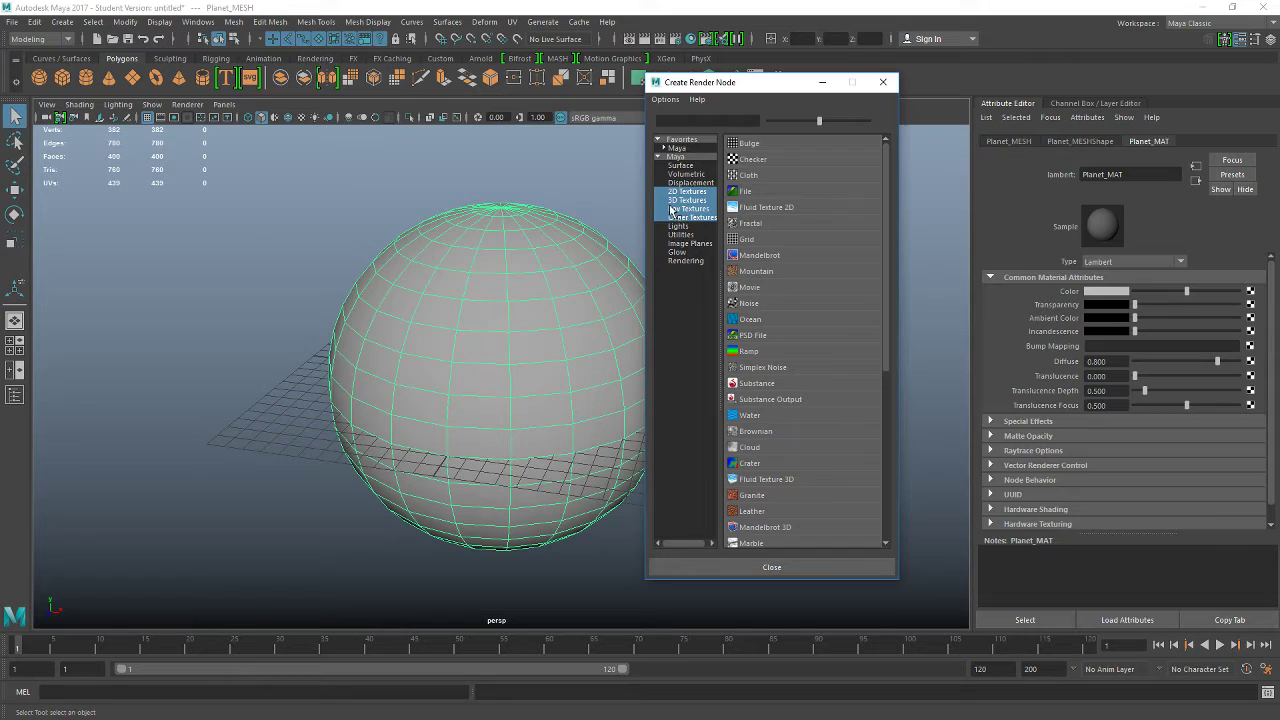
pyautogui.click(755, 161)
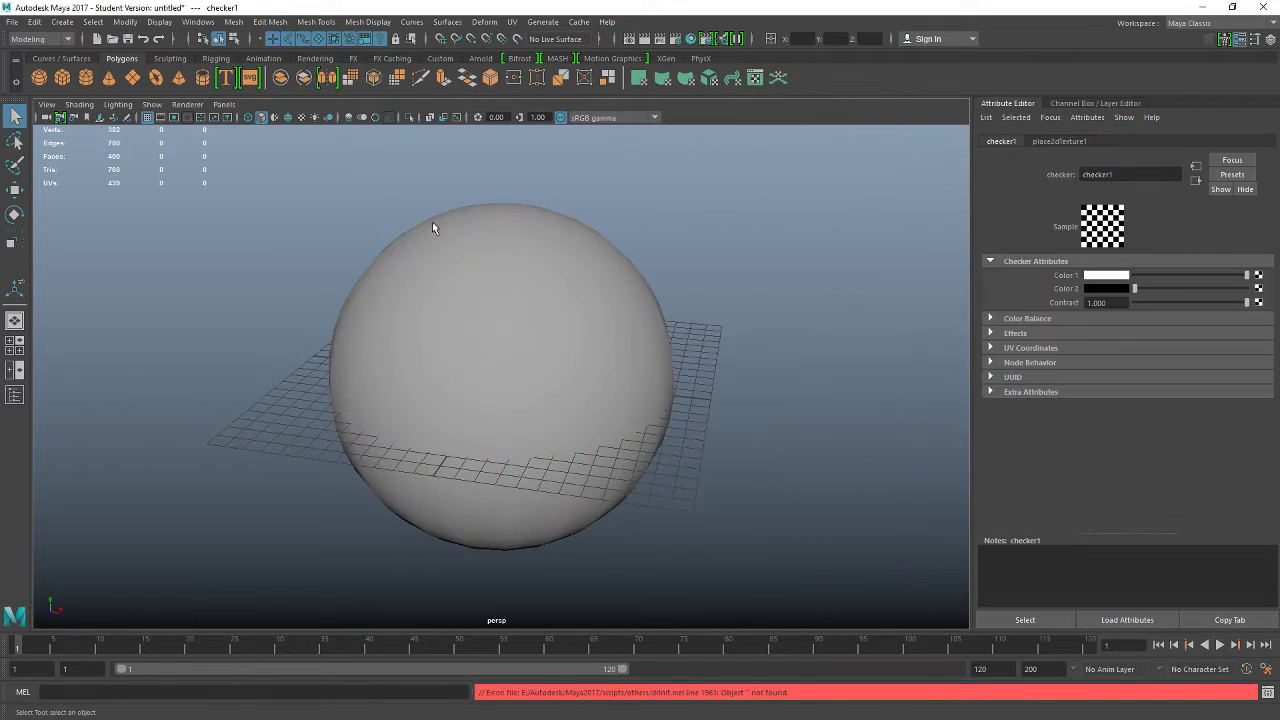
pyautogui.click(301, 117)
pyautogui.keyDown('alt'); pyautogui.moveTo(714, 343); pyautogui.dragTo(577, 374); pyautogui.keyUp('alt')
pyautogui.click(588, 376)
pyautogui.keyDown('alt'); pyautogui.moveTo(800, 386); pyautogui.dragTo(791, 367); pyautogui.keyUp('alt')
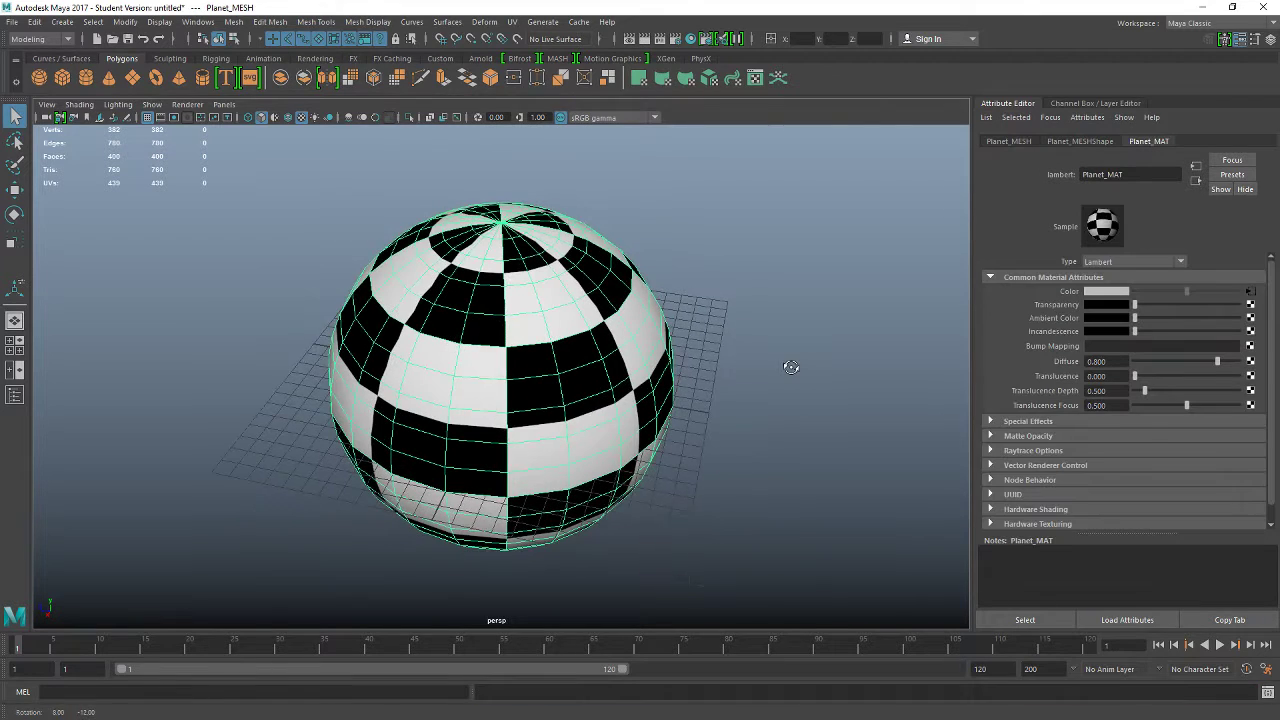
# - Set the checker texture's Repeat UV to 30 in both directions
pyautogui.click(1250, 292)
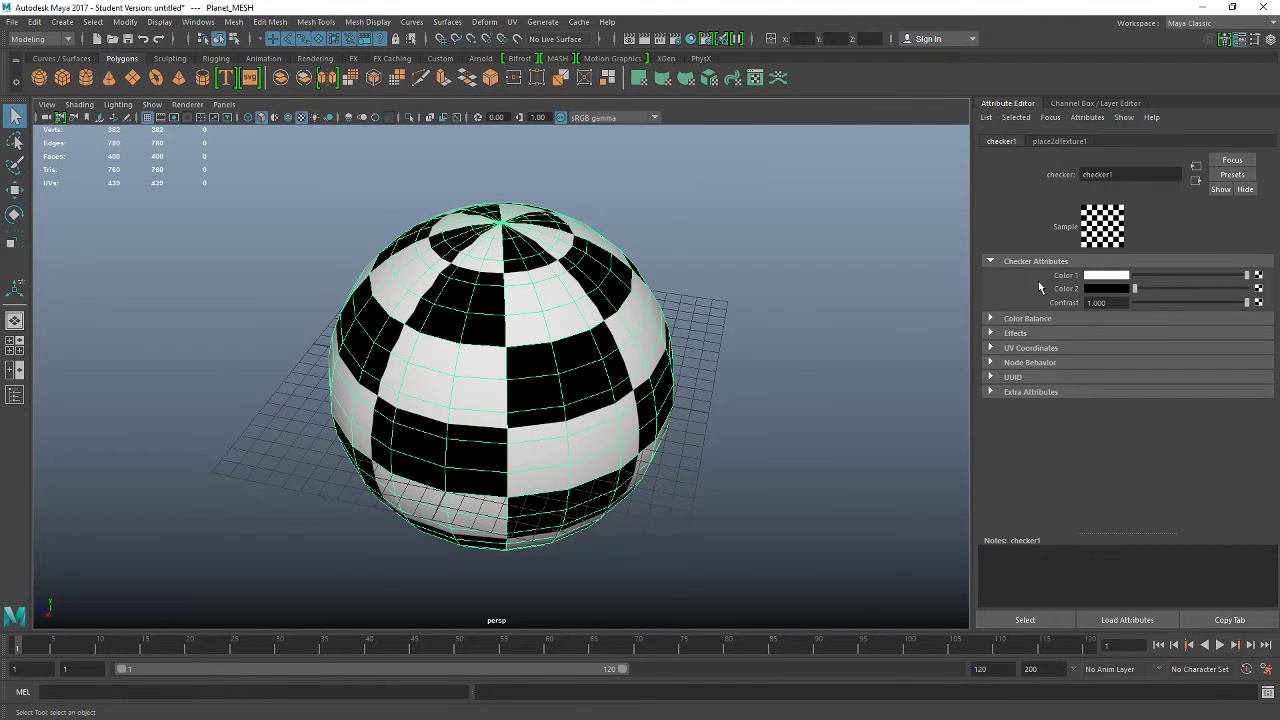
pyautogui.click(594, 367)
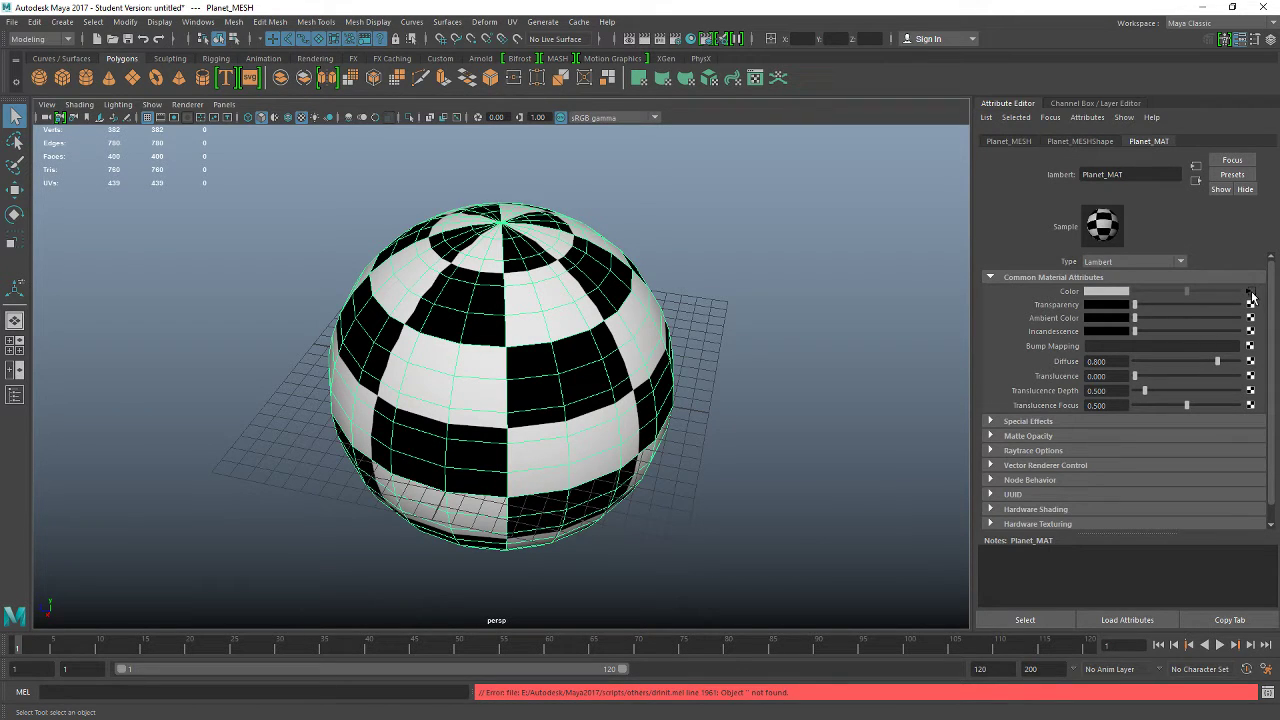
pyautogui.click(1250, 292)
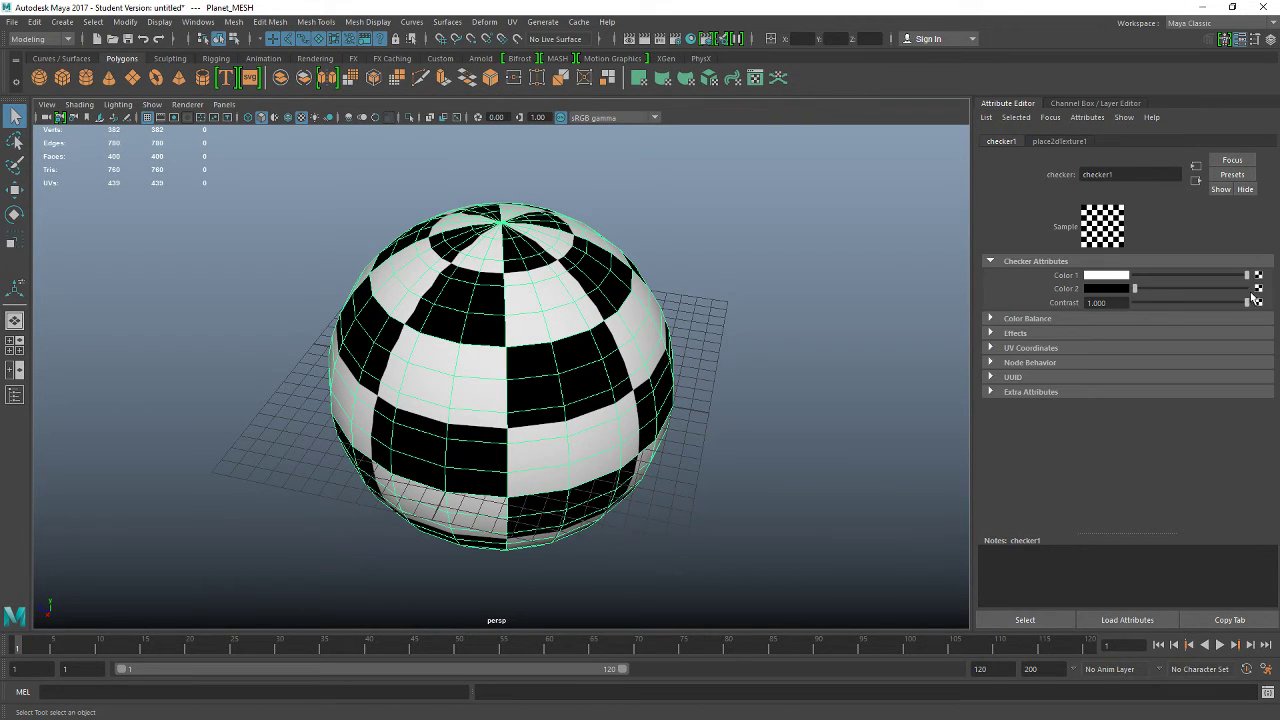
pyautogui.click(1062, 142)
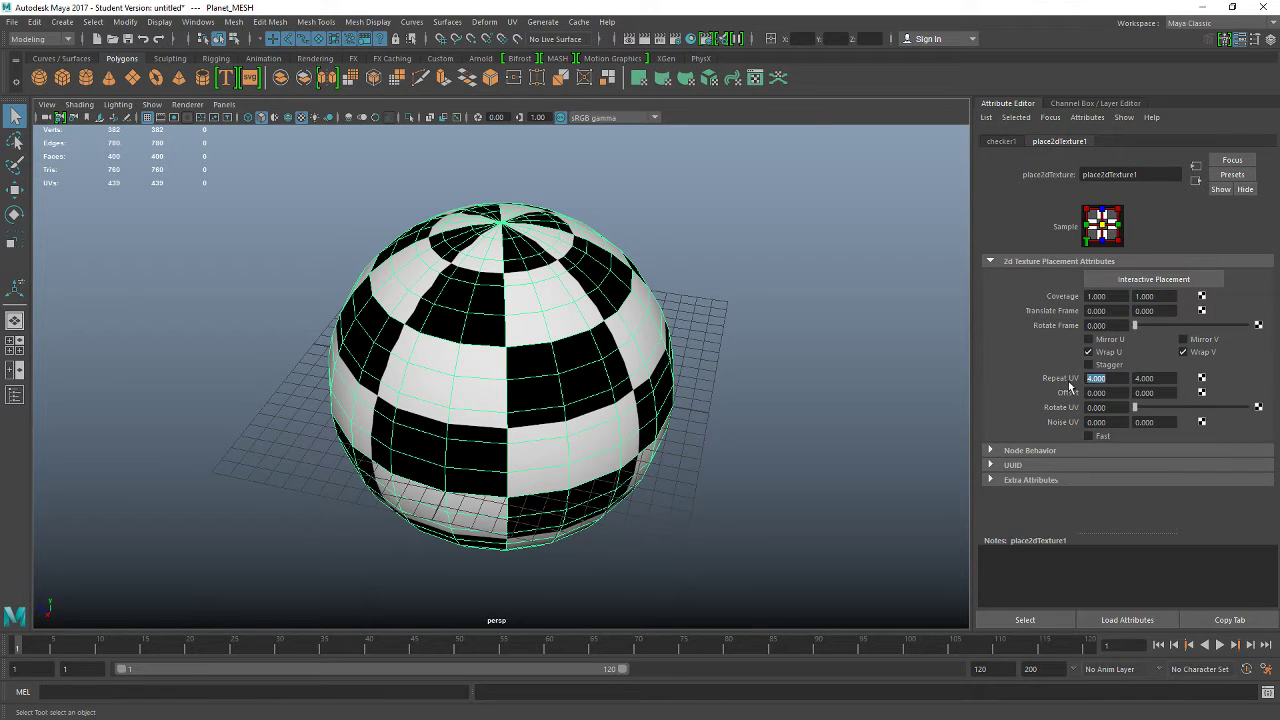
pyautogui.press('Tab')
pyautogui.write('30')
pyautogui.press('Return')
pyautogui.click(746, 424)
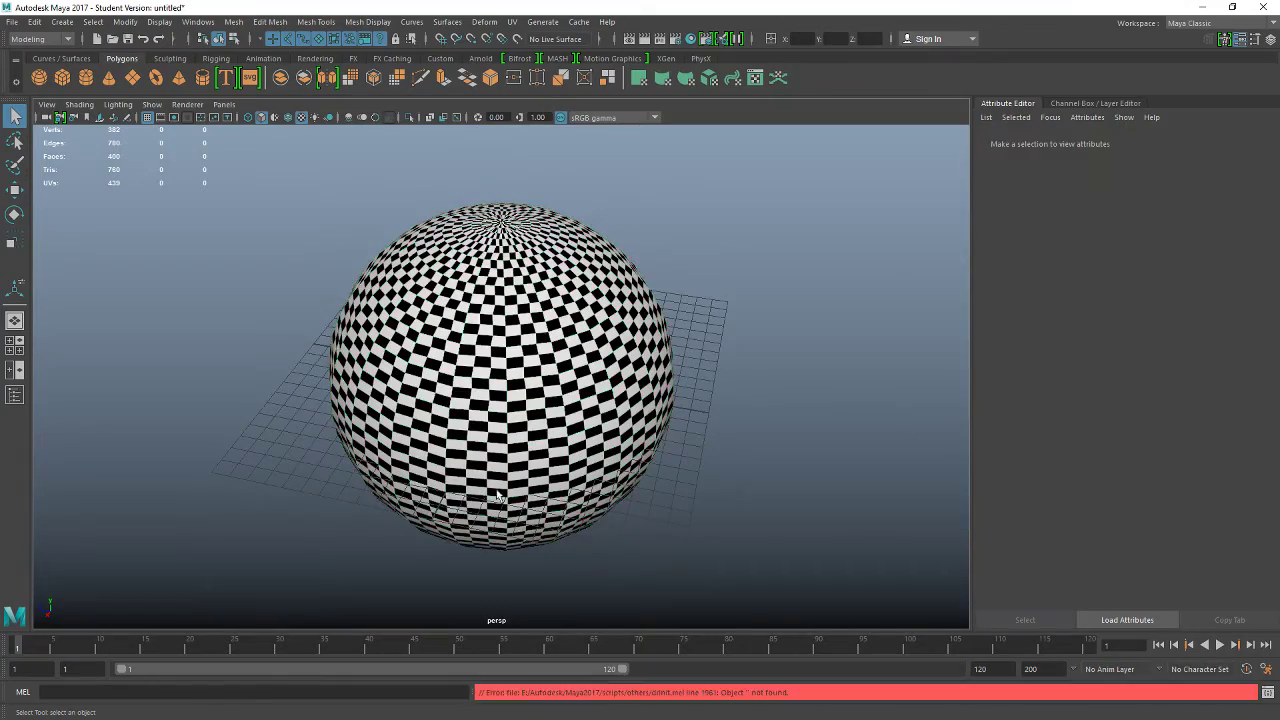
# - Examine how the checker pattern distorts across the sphere's surface and at its poles
pyautogui.keyDown('alt'); pyautogui.moveTo(736, 446); pyautogui.dragTo(686, 557); pyautogui.keyUp('alt')
pyautogui.keyDown('alt'); pyautogui.moveTo(530, 468); pyautogui.dragTo(557, 386); pyautogui.keyUp('alt')
pyautogui.scroll(5, 523, 397)
pyautogui.scroll(-2, 523, 397)
pyautogui.click(538, 323)
pyautogui.scroll(-5, 558, 389)
pyautogui.keyDown('alt'); pyautogui.moveTo(618, 466); pyautogui.dragTo(674, 308); pyautogui.keyUp('alt')
pyautogui.keyDown('alt'); pyautogui.moveTo(705, 181); pyautogui.dragTo(713, 238); pyautogui.keyUp('alt')
# - Reopen the sphere's UVs in the UV Editor, hide the texture image and turn on UV shell shading
pyautogui.click(755, 78)
pyautogui.moveTo(874, 114); pyautogui.dragTo(971, 88)
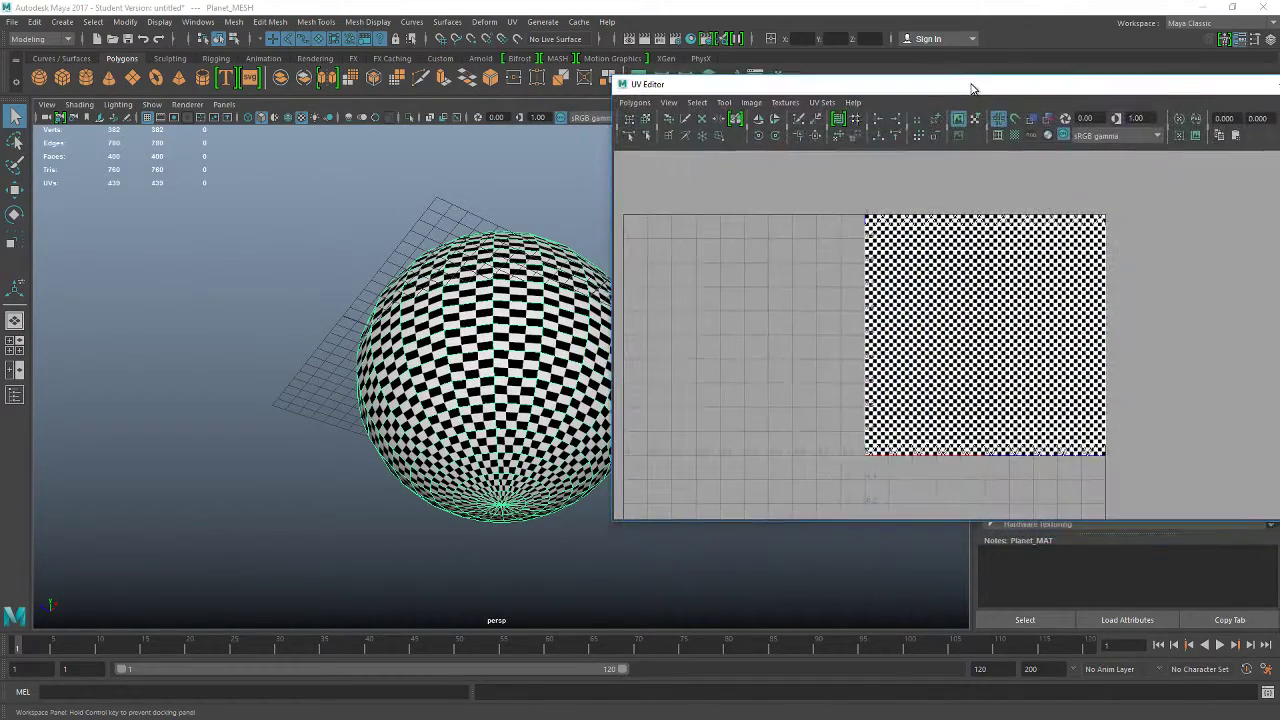
pyautogui.scroll(3, 1003, 185)
pyautogui.scroll(-2, 1003, 185)
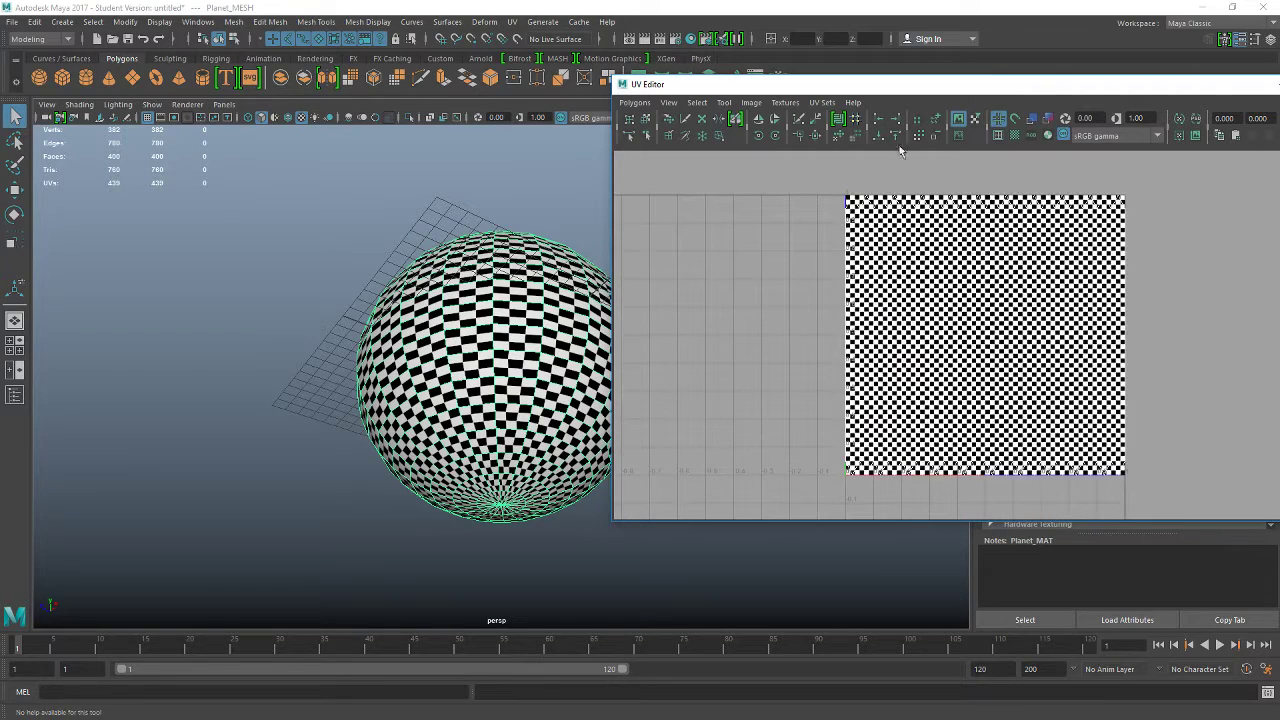
pyautogui.click(958, 118)
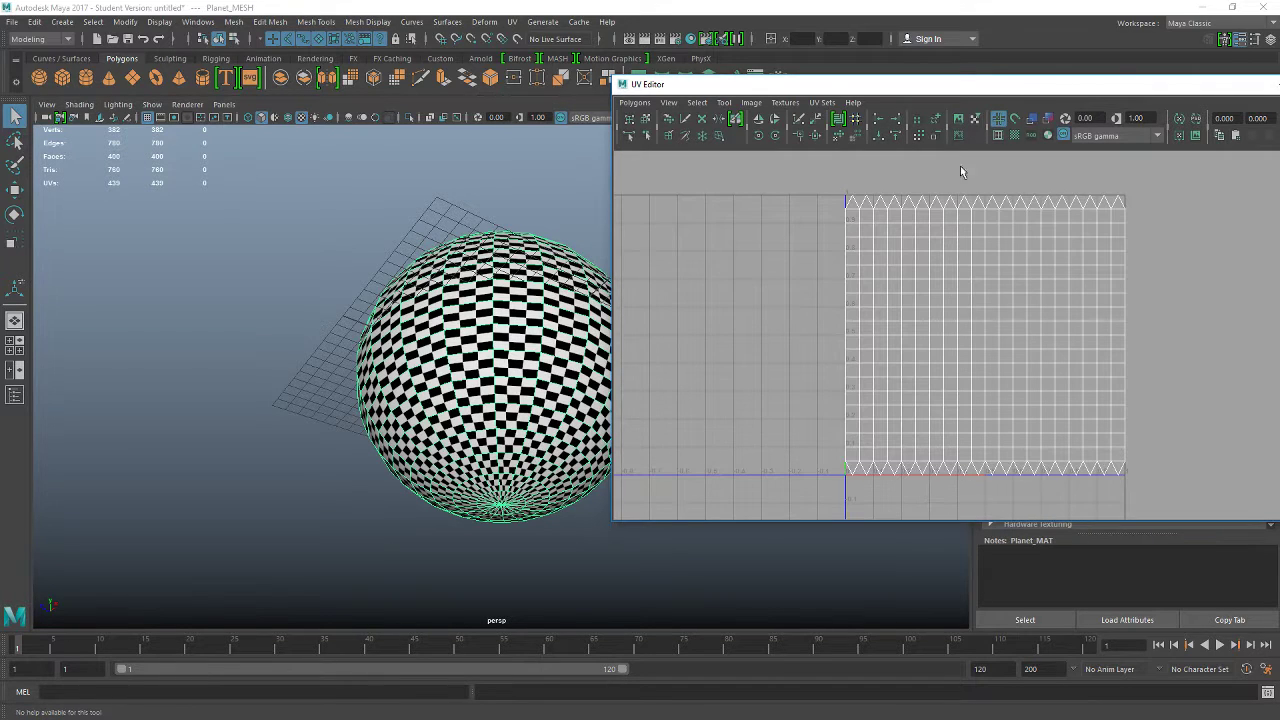
pyautogui.click(1031, 118)
pyautogui.moveTo(1151, 271)
pyautogui.keyDown('alt'); pyautogui.mouseDown(button='middle')
pyautogui.moveTo(997, 272)
pyautogui.moveTo(1091, 282)
pyautogui.mouseUp(button='middle'); pyautogui.keyUp('alt')
# - Delete the checkered sphere and create a polygon cube in its place at the origin
pyautogui.keyDown('alt'); pyautogui.moveTo(520, 258); pyautogui.dragTo(490, 302); pyautogui.keyUp('alt')
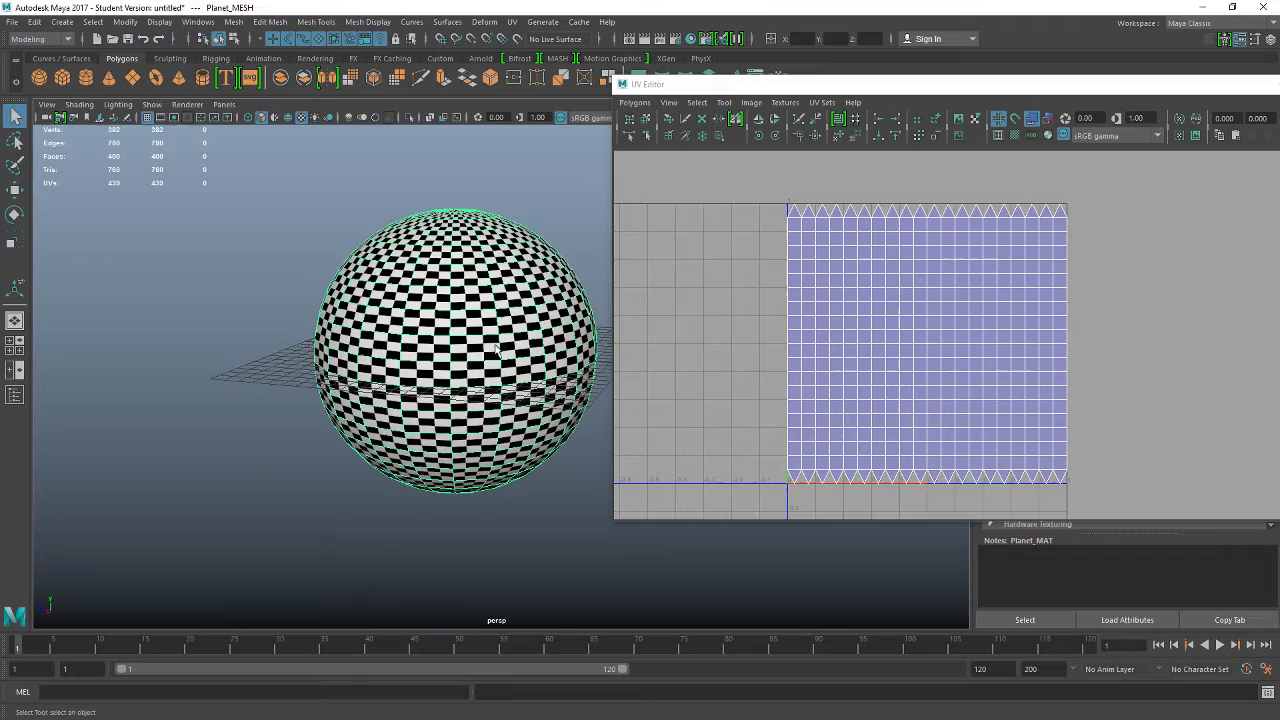
pyautogui.moveTo(530, 319)
pyautogui.keyDown('alt'); pyautogui.mouseDown()
pyautogui.moveTo(346, 316)
pyautogui.moveTo(537, 313)
pyautogui.mouseUp(); pyautogui.keyUp('alt')
pyautogui.scroll(3, 534, 312)
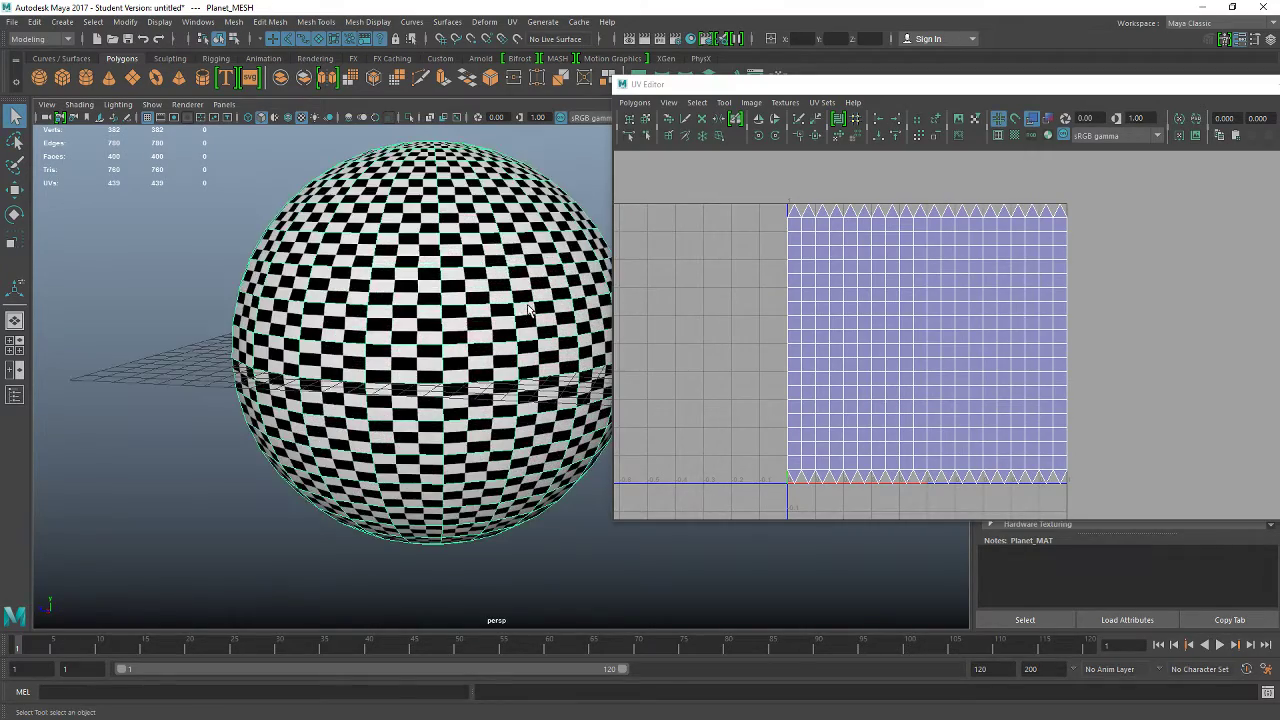
pyautogui.keyDown('alt'); pyautogui.moveTo(528, 306); pyautogui.dragTo(490, 338, button='middle'); pyautogui.keyUp('alt')
pyautogui.scroll(-3, 500, 430)
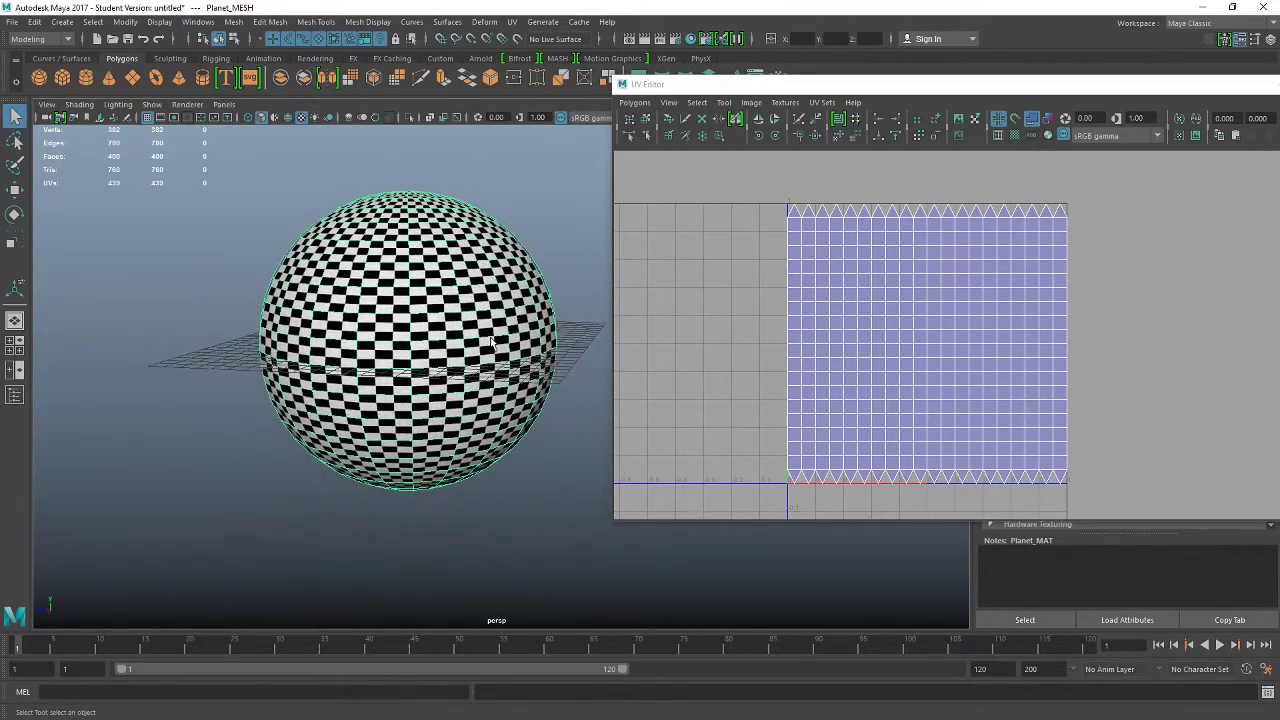
pyautogui.press('Delete')
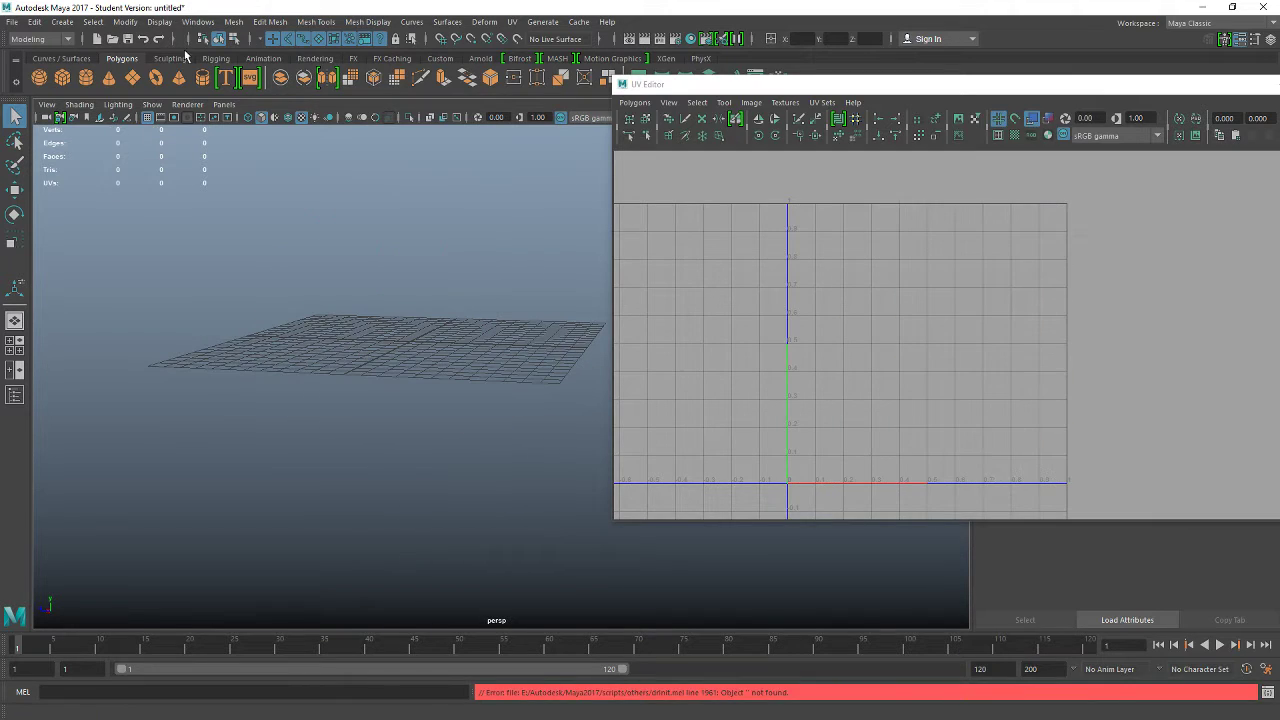
pyautogui.click(68, 80)
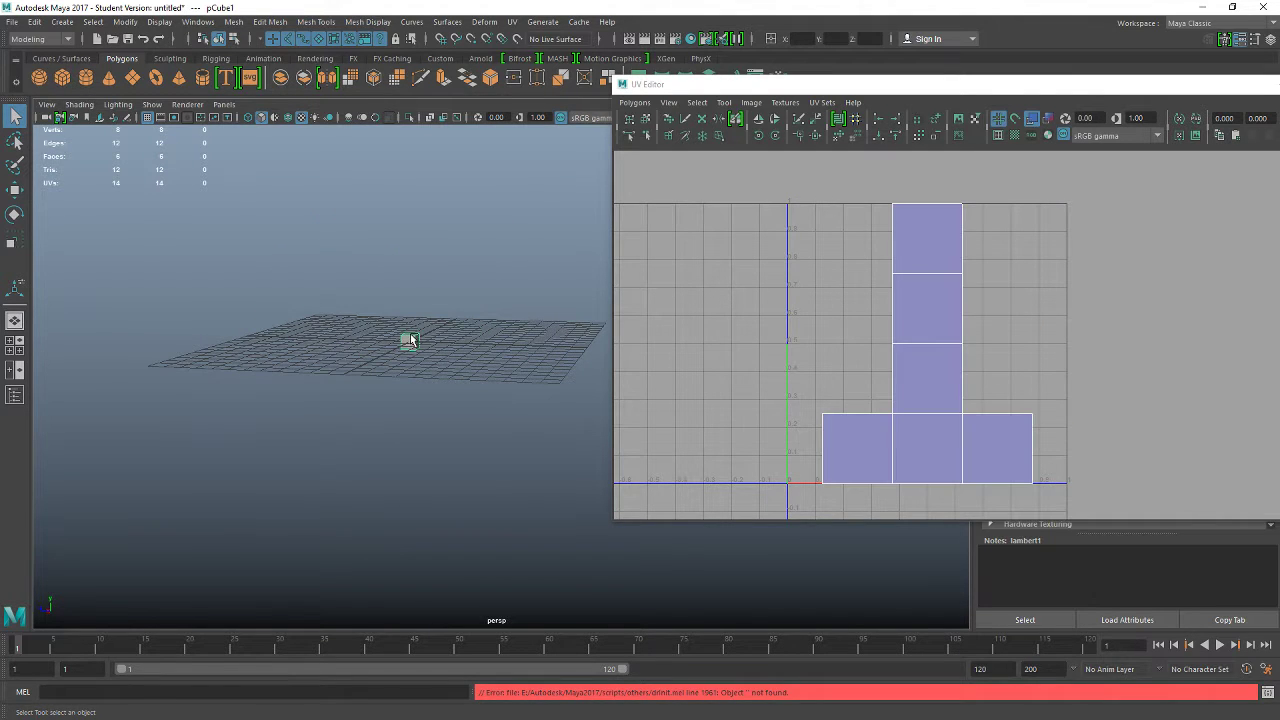
# - Smooth the cube into a rounded sphere of 384 faces and scale it up uniformly
pyautogui.click(349, 84)
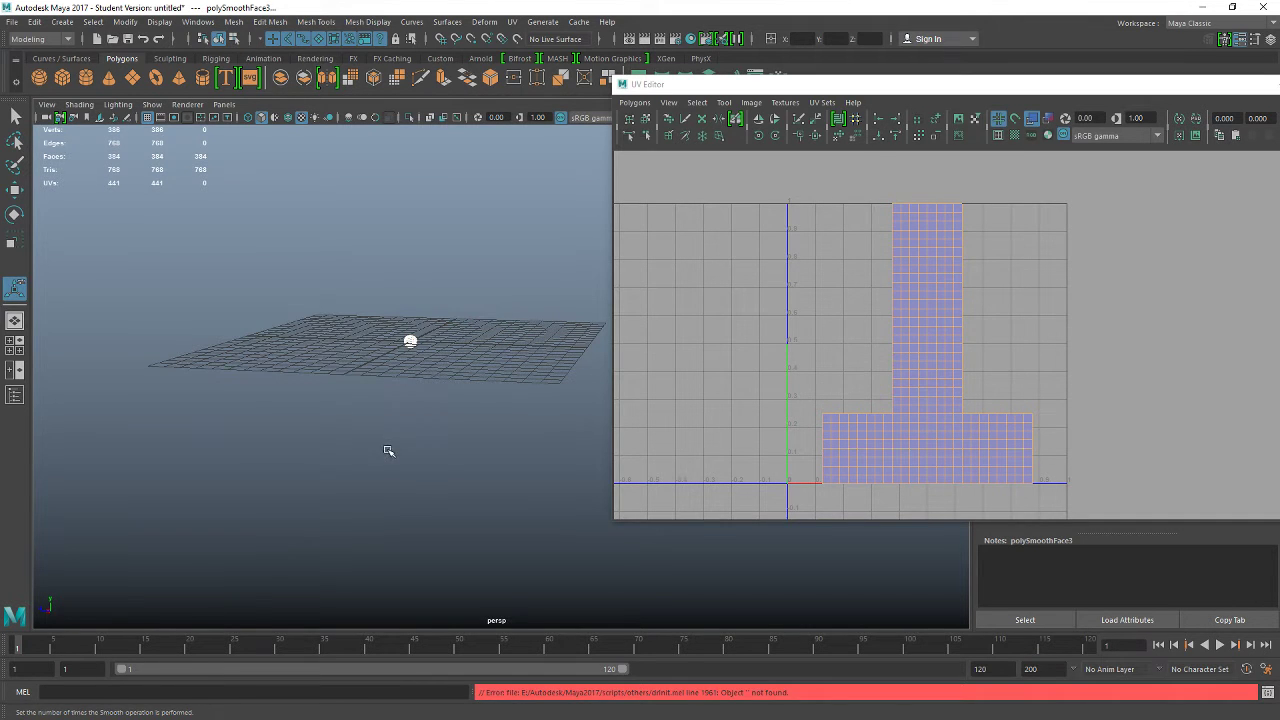
pyautogui.press('r')
pyautogui.moveTo(410, 342); pyautogui.dragTo(508, 343)
pyautogui.press('q')
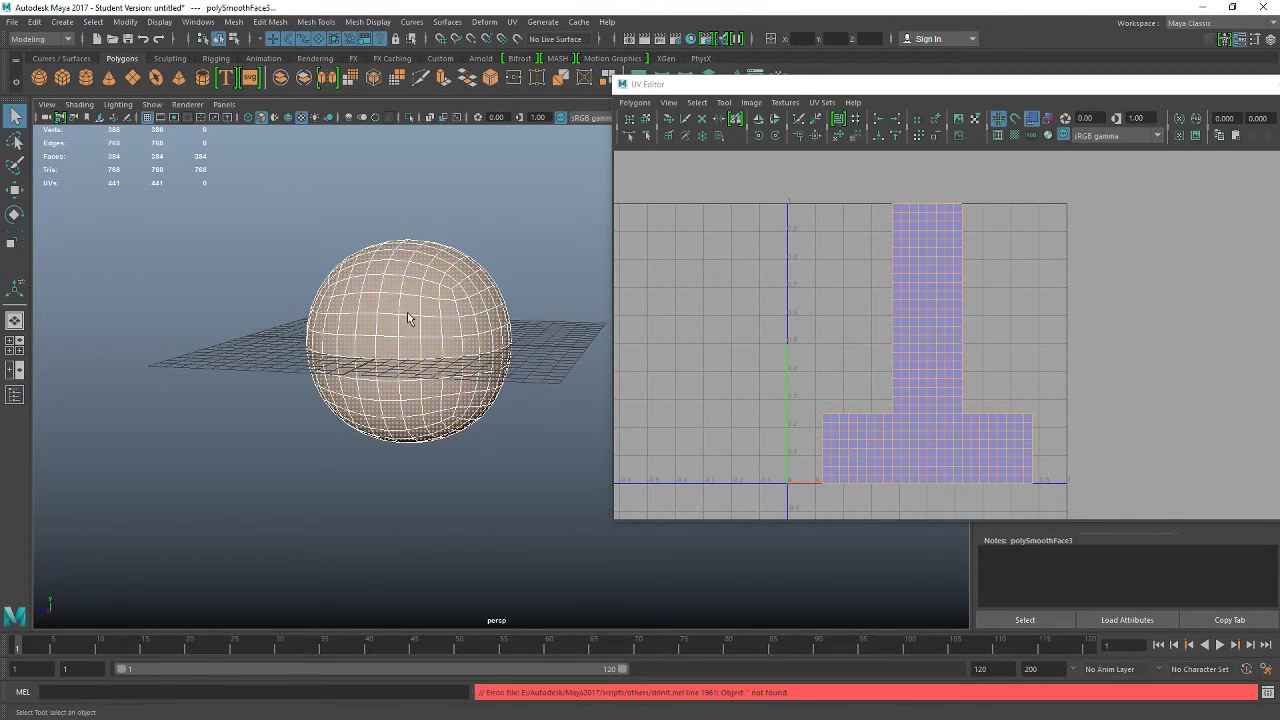
pyautogui.click(240, 394)
# - Assign the existing Planet_MAT material to the smoothed cube
pyautogui.rightClick(395, 281)
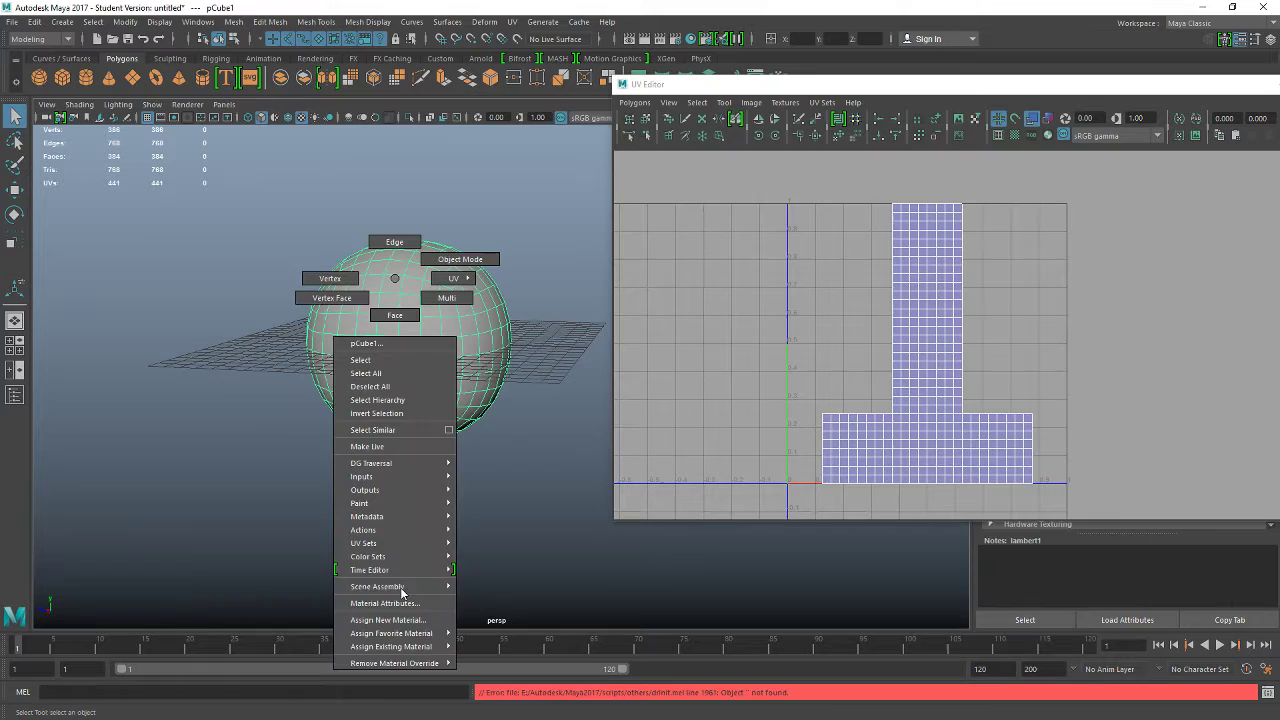
pyautogui.moveTo(398, 647)
pyautogui.click(478, 652)
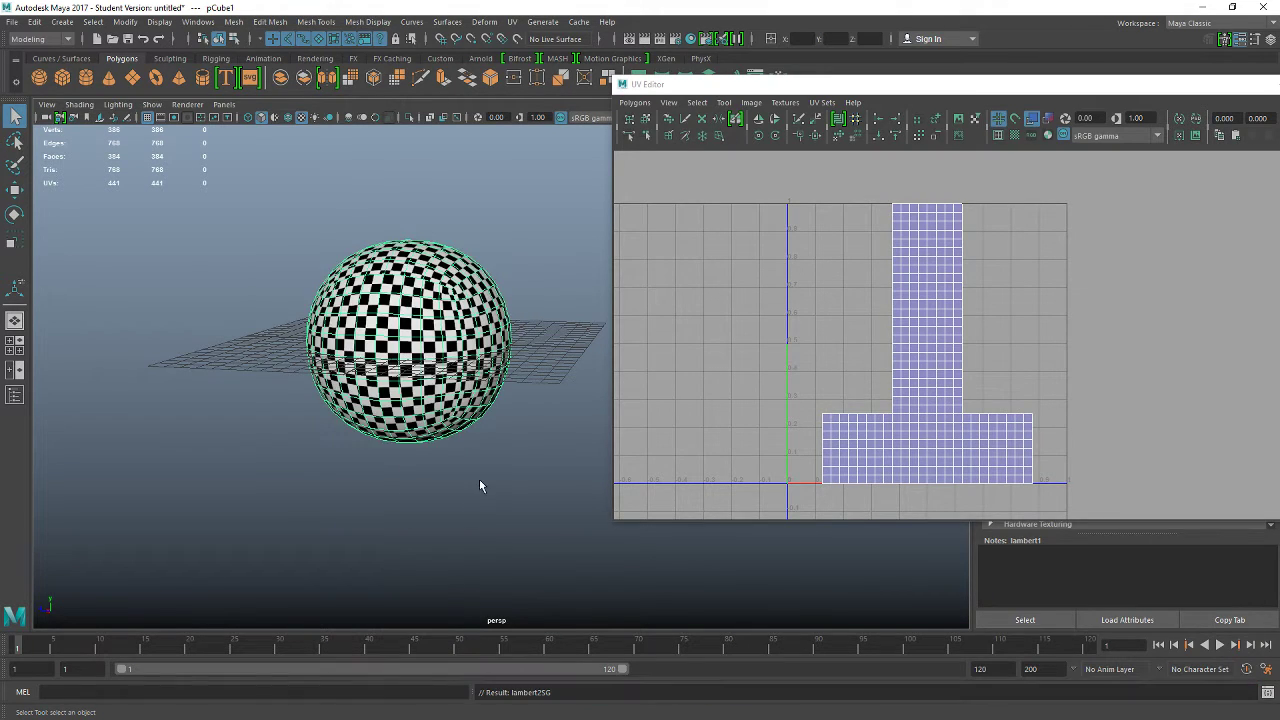
pyautogui.click(480, 486)
# - Examine the checker pattern from all sides of the smoothed-cube sphere, with the UV Editor moved aside
pyautogui.keyDown('alt'); pyautogui.moveTo(549, 366); pyautogui.dragTo(486, 372); pyautogui.keyUp('alt')
pyautogui.click(537, 284)
pyautogui.press('f')
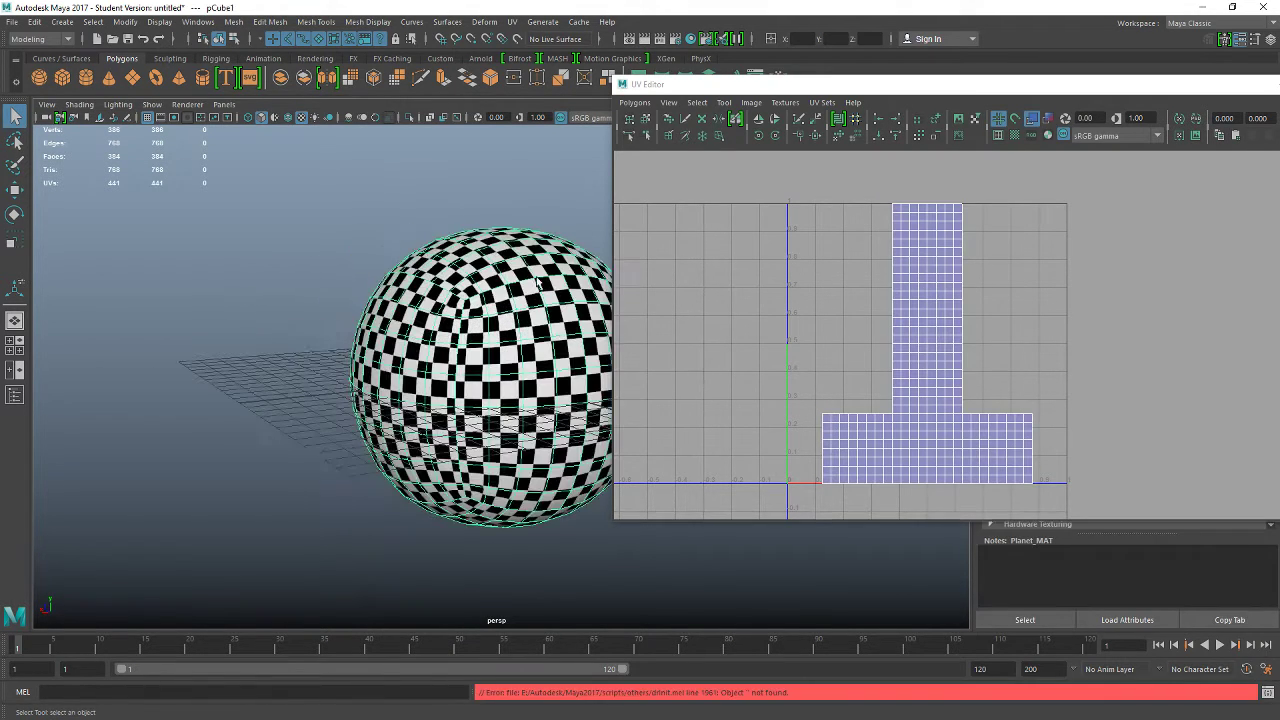
pyautogui.keyDown('alt'); pyautogui.moveTo(568, 297); pyautogui.dragTo(375, 291, button='middle'); pyautogui.keyUp('alt')
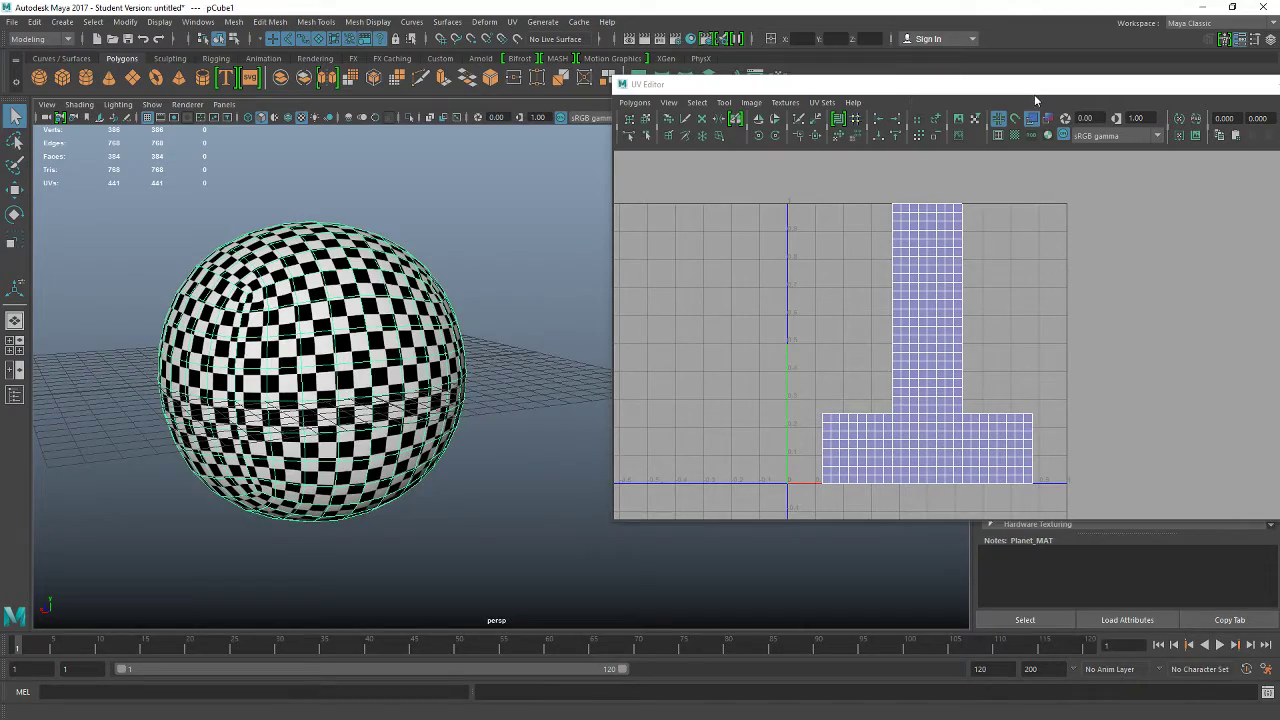
pyautogui.keyDown('alt'); pyautogui.moveTo(511, 307); pyautogui.dragTo(417, 312); pyautogui.keyUp('alt')
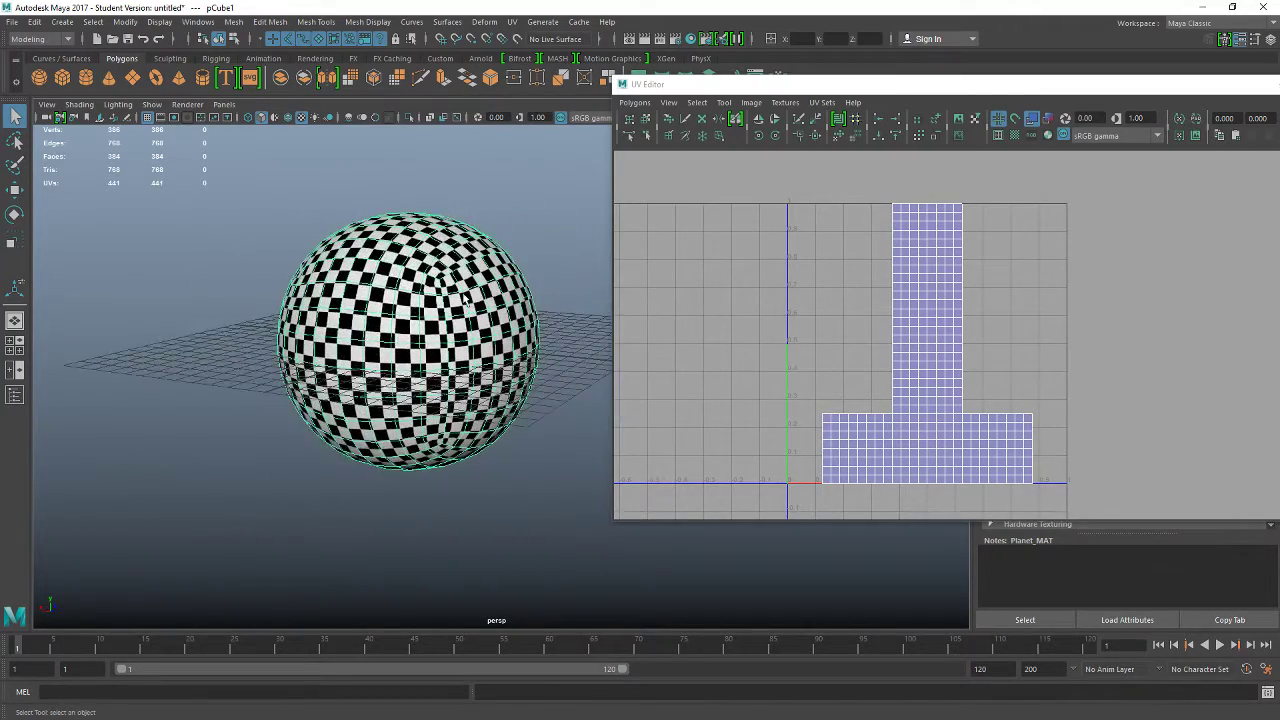
pyautogui.press('f')
pyautogui.moveTo(828, 88); pyautogui.dragTo(1050, 99)
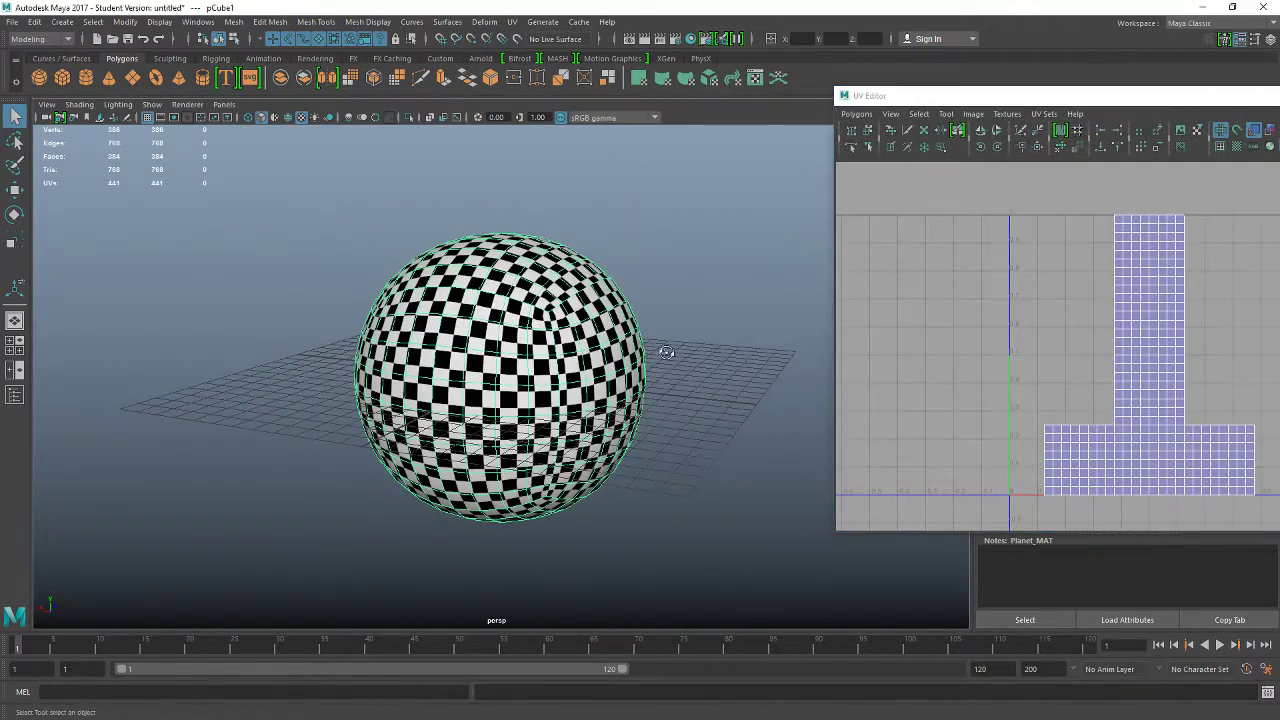
pyautogui.keyDown('alt'); pyautogui.moveTo(664, 353); pyautogui.dragTo(581, 356); pyautogui.keyUp('alt')
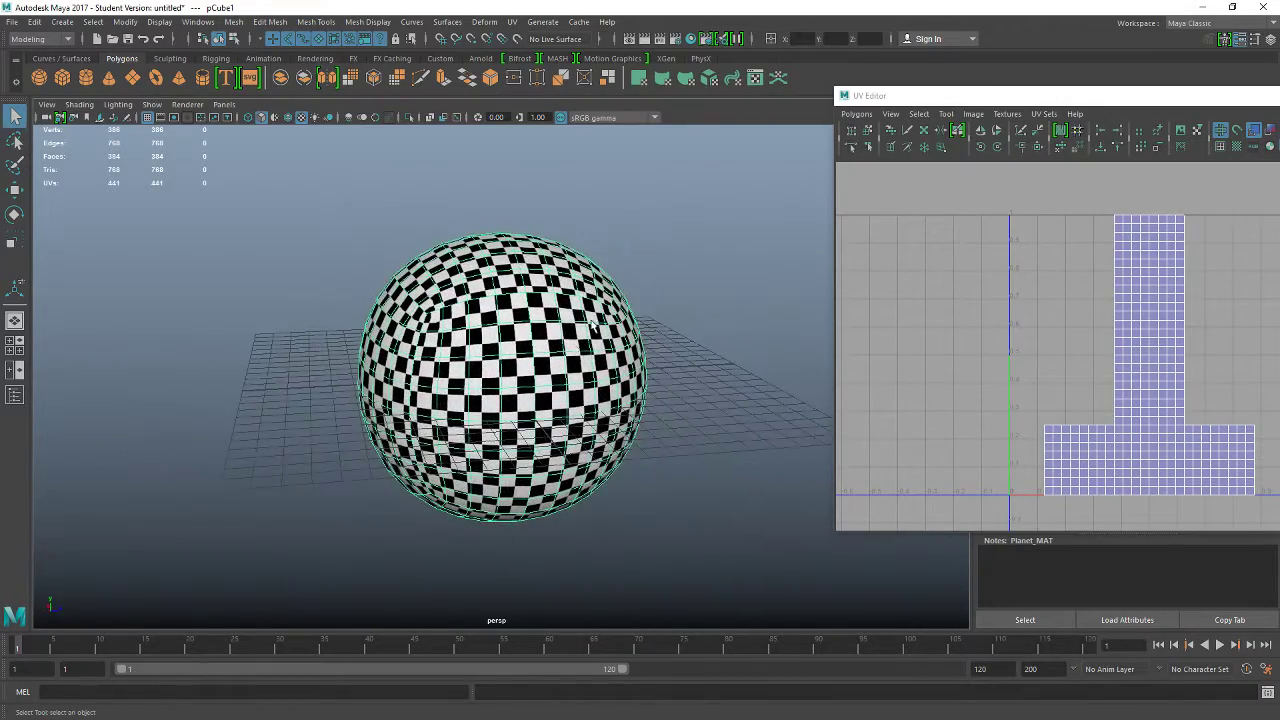
pyautogui.keyDown('alt'); pyautogui.moveTo(400, 374); pyautogui.dragTo(442, 380); pyautogui.keyUp('alt')
pyautogui.click(317, 329)
pyautogui.keyDown('alt'); pyautogui.moveTo(304, 380); pyautogui.dragTo(564, 330); pyautogui.keyUp('alt')
pyautogui.click(604, 352)
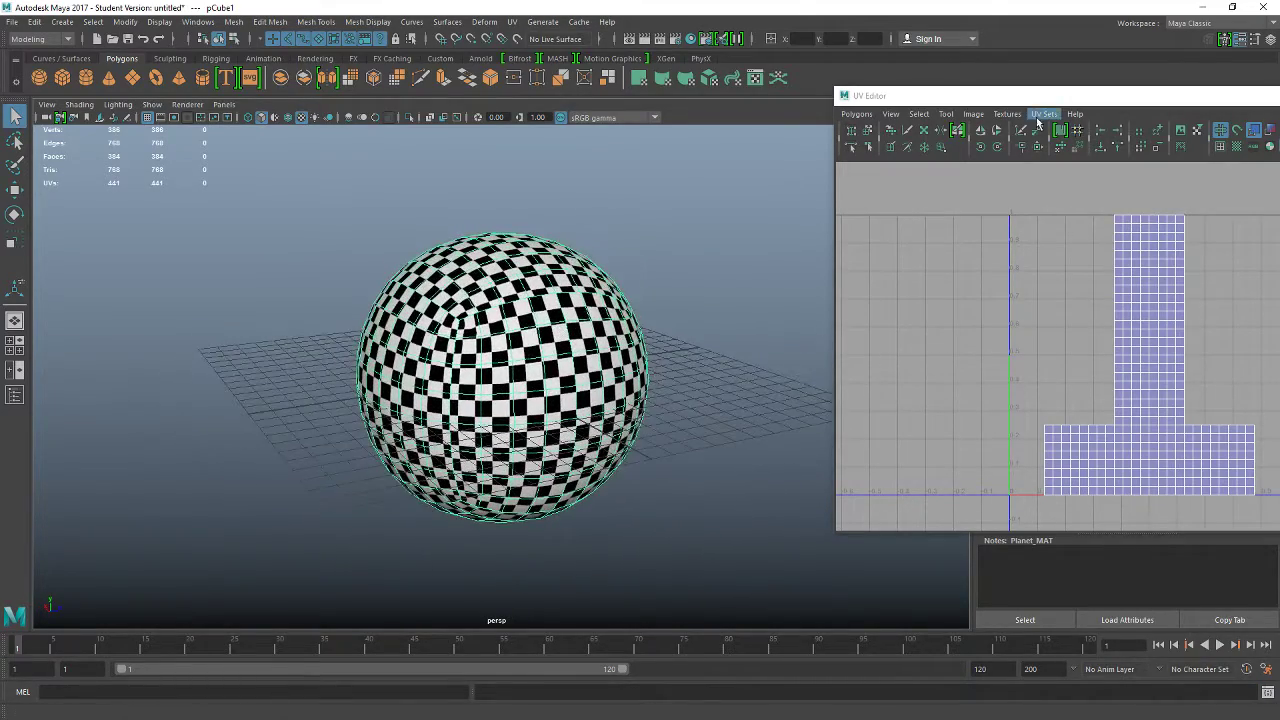
# - With the checker texture hidden, select the first two edge runs along the original cube's borders on the sphere
pyautogui.moveTo(1040, 103); pyautogui.dragTo(882, 140)
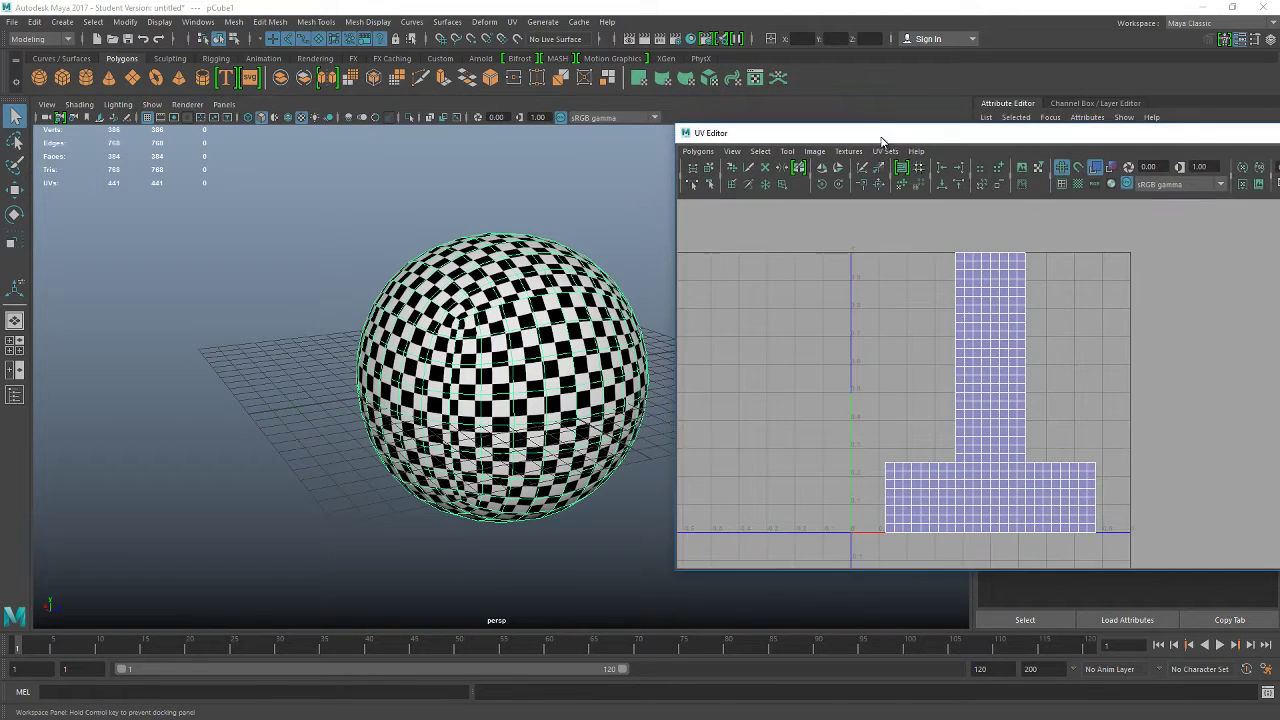
pyautogui.keyDown('alt'); pyautogui.moveTo(552, 351); pyautogui.dragTo(551, 341); pyautogui.keyUp('alt')
pyautogui.scroll(2, 492, 322)
pyautogui.scroll(-1, 491, 310)
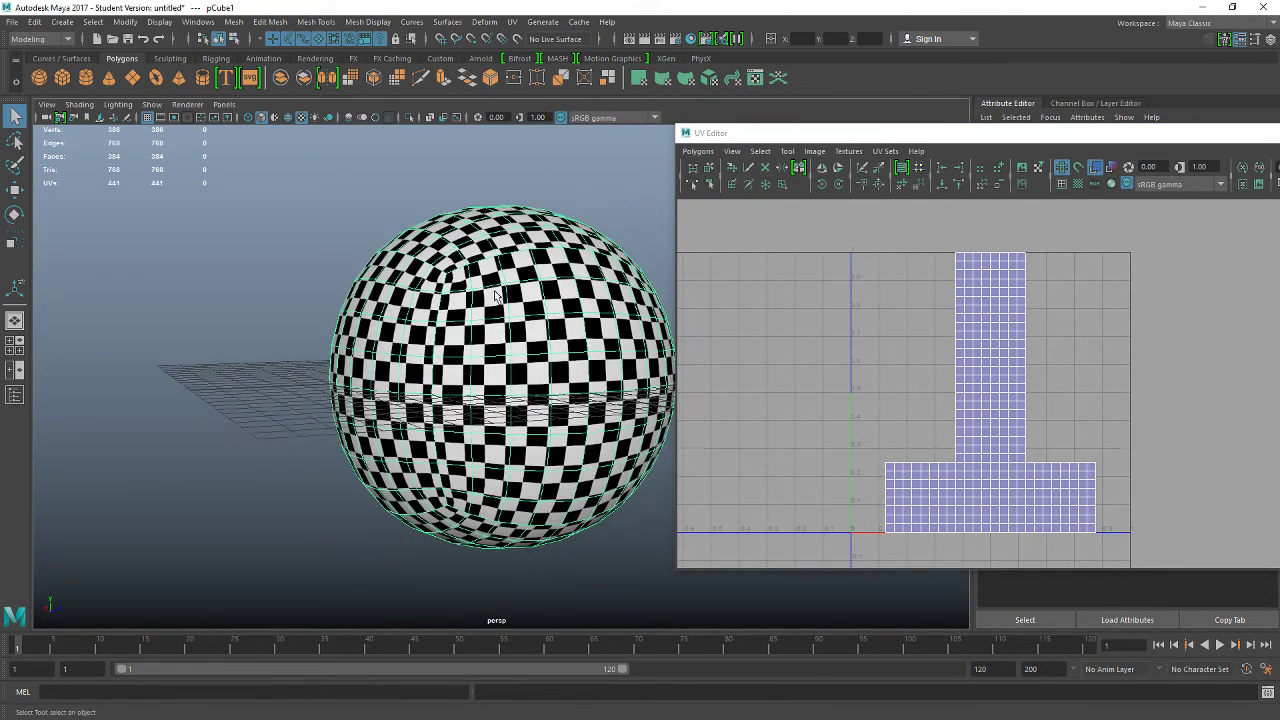
pyautogui.moveTo(500, 280); pyautogui.dragTo(505, 246, button='right')
pyautogui.click(444, 285)
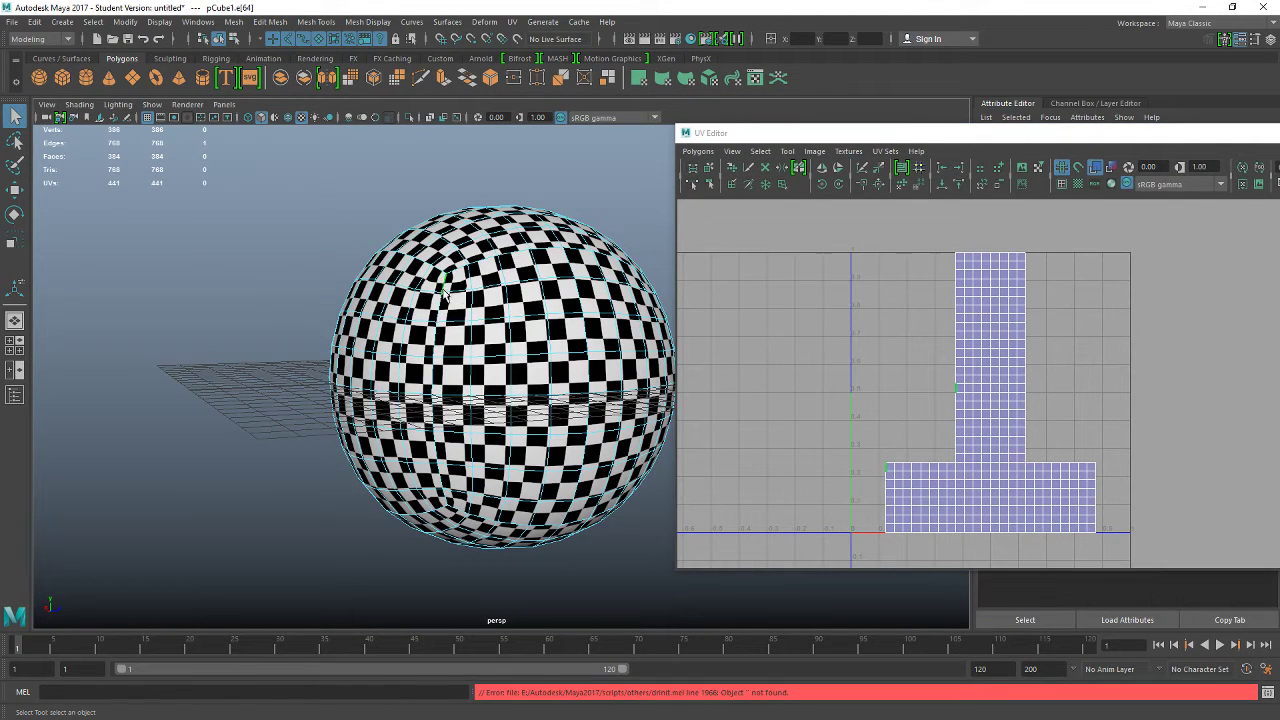
pyautogui.keyDown('shift'); pyautogui.click(443, 338); pyautogui.keyUp('shift')
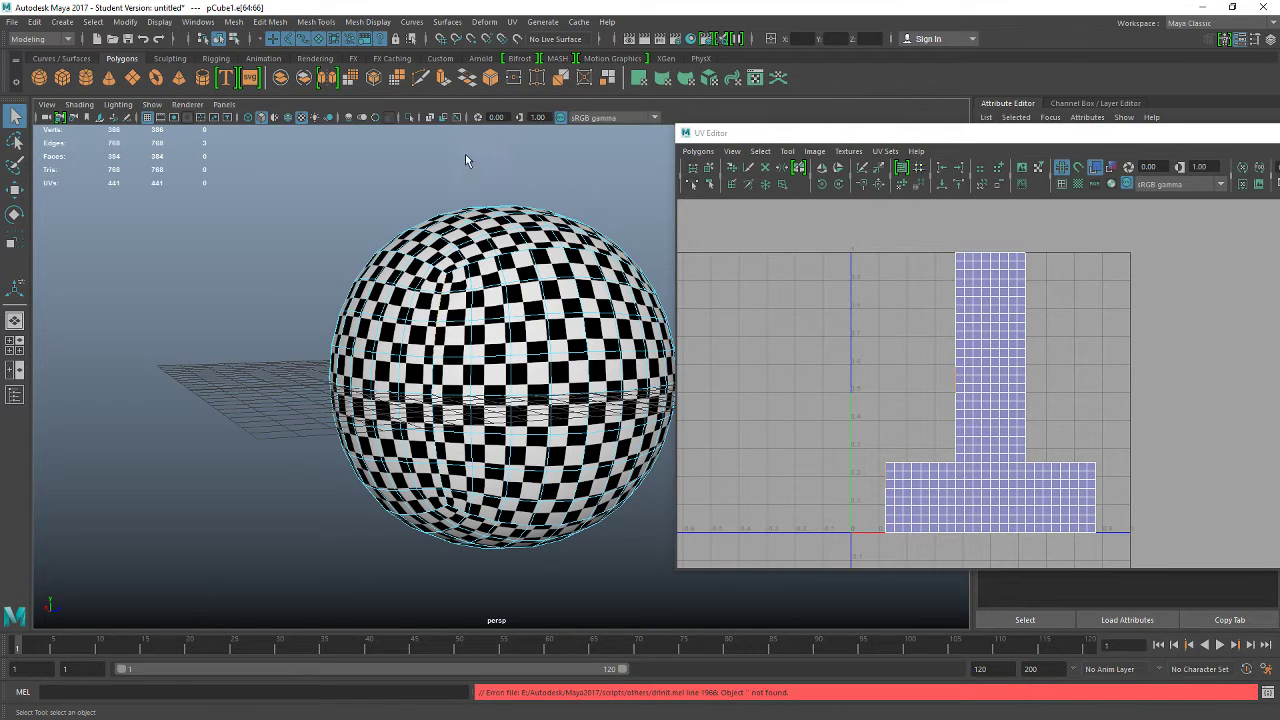
pyautogui.click(299, 118)
pyautogui.keyDown('shift'); pyautogui.click(436, 410); pyautogui.keyUp('shift')
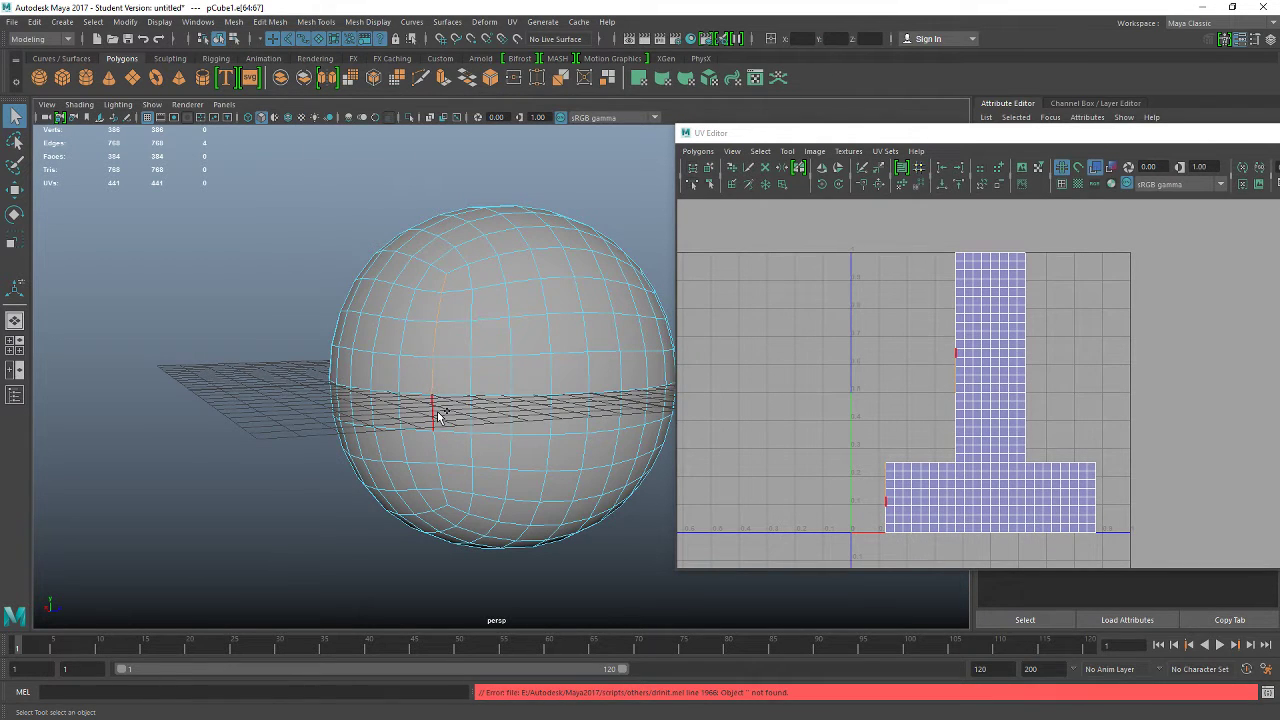
pyautogui.keyDown('shift'); pyautogui.doubleClick(453, 506); pyautogui.keyUp('shift')
# - Add four more edge runs along the original cube's borders to the edge selection, working around the sphere
pyautogui.keyDown('alt'); pyautogui.moveTo(591, 453); pyautogui.dragTo(480, 445); pyautogui.keyUp('alt')
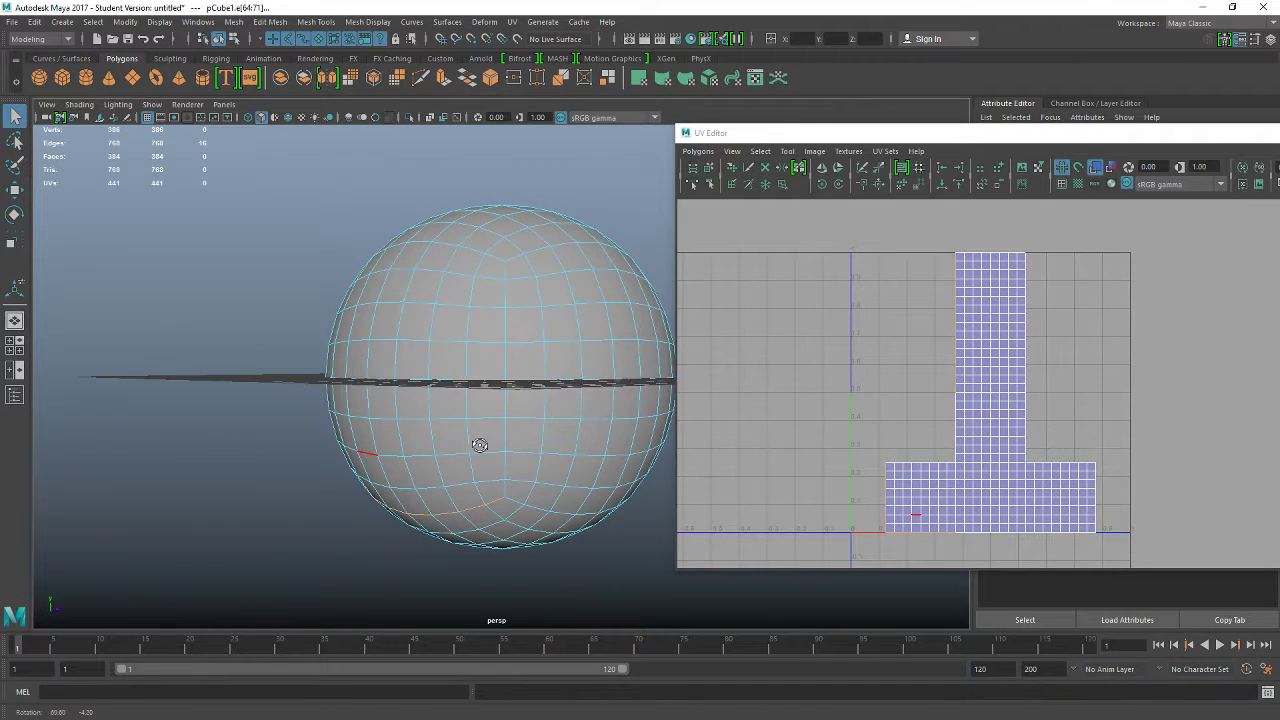
pyautogui.keyDown('shift'); pyautogui.doubleClick(506, 467); pyautogui.keyUp('shift')
pyautogui.keyDown('alt'); pyautogui.moveTo(456, 340); pyautogui.dragTo(508, 391); pyautogui.keyUp('alt')
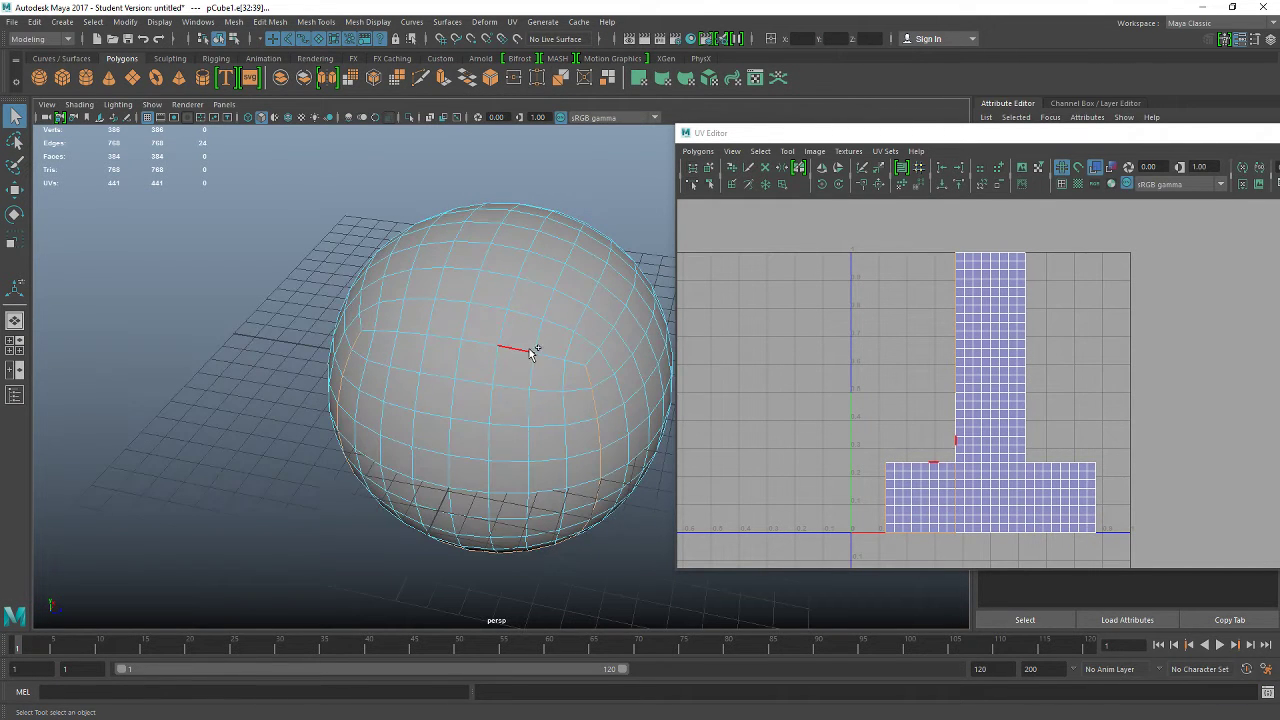
pyautogui.keyDown('shift'); pyautogui.doubleClick(522, 353); pyautogui.keyUp('shift')
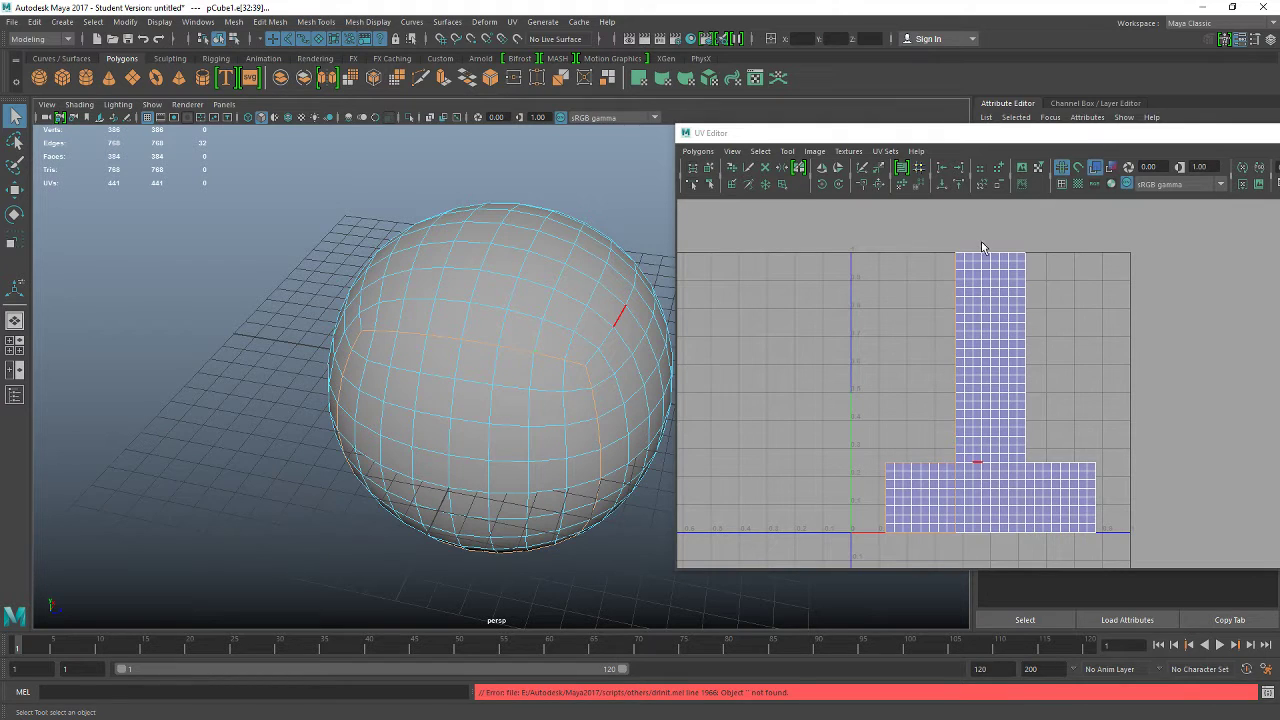
pyautogui.keyDown('alt'); pyautogui.moveTo(555, 340); pyautogui.dragTo(442, 326); pyautogui.keyUp('alt')
pyautogui.keyDown('shift'); pyautogui.doubleClick(497, 318); pyautogui.keyUp('shift')
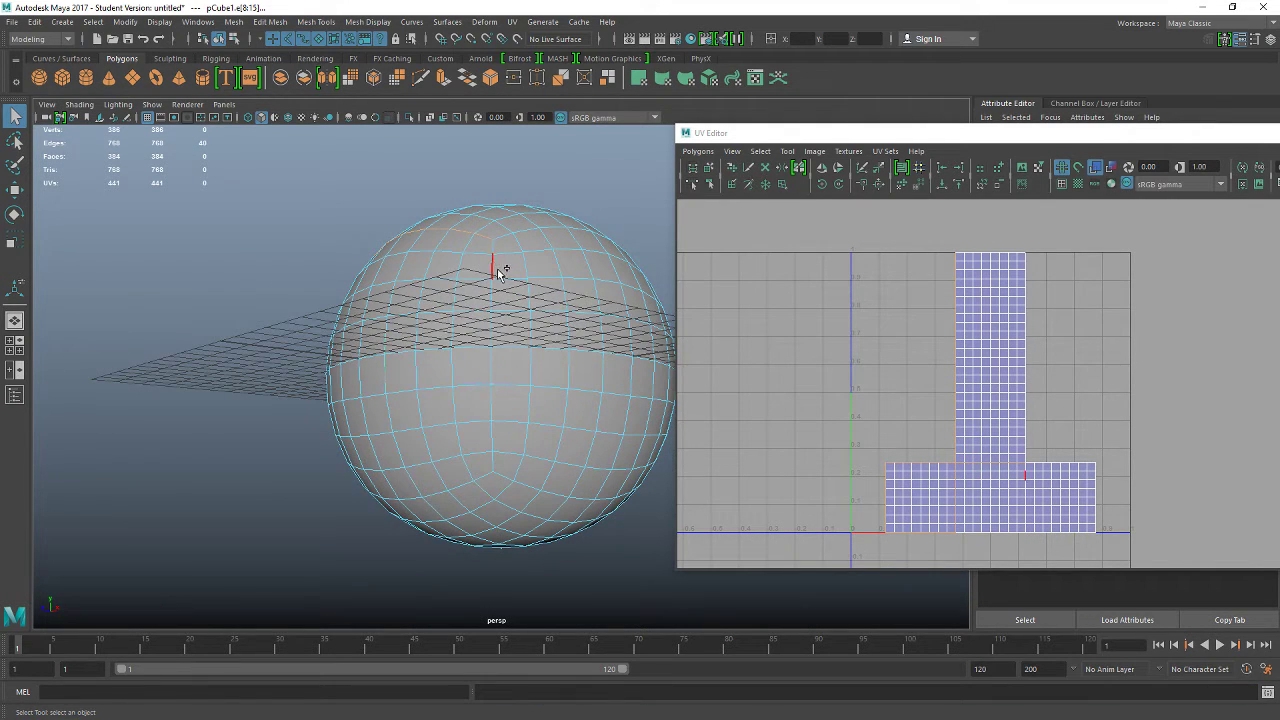
pyautogui.keyDown('shift'); pyautogui.doubleClick(497, 271); pyautogui.keyUp('shift')
pyautogui.keyDown('alt'); pyautogui.moveTo(497, 271); pyautogui.dragTo(486, 417); pyautogui.keyUp('alt')
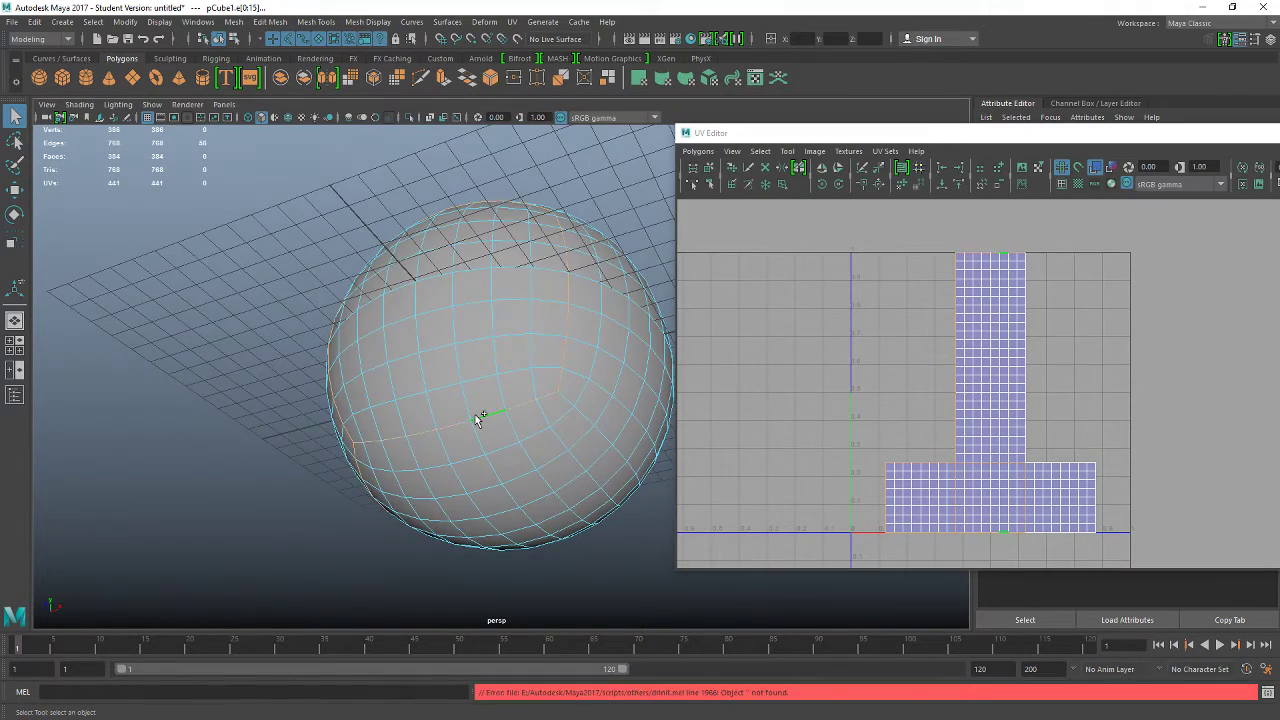
# - Add the remaining cube-border edge runs to the selection and cut the UVs along all of them
pyautogui.keyDown('alt'); pyautogui.moveTo(580, 417); pyautogui.dragTo(475, 405); pyautogui.keyUp('alt')
pyautogui.keyDown('shift'); pyautogui.doubleClick(474, 375); pyautogui.keyUp('shift')
pyautogui.keyDown('alt'); pyautogui.moveTo(496, 325); pyautogui.dragTo(229, 396); pyautogui.keyUp('alt')
pyautogui.keyDown('shift'); pyautogui.click(472, 350); pyautogui.keyUp('shift')
pyautogui.keyDown('shift'); pyautogui.doubleClick(477, 340); pyautogui.keyUp('shift')
pyautogui.keyDown('shift'); pyautogui.doubleClick(463, 313); pyautogui.keyUp('shift')
pyautogui.keyDown('shift'); pyautogui.doubleClick(462, 435); pyautogui.keyUp('shift')
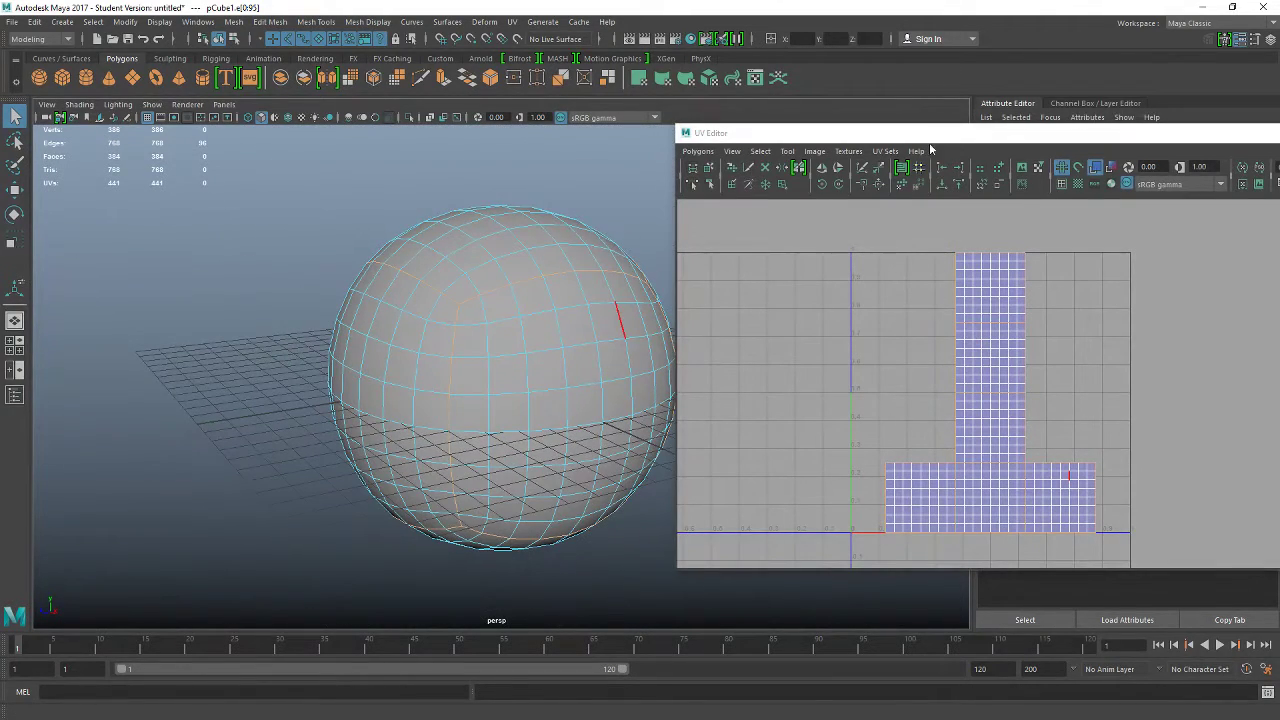
pyautogui.moveTo(1028, 134); pyautogui.dragTo(1074, 128)
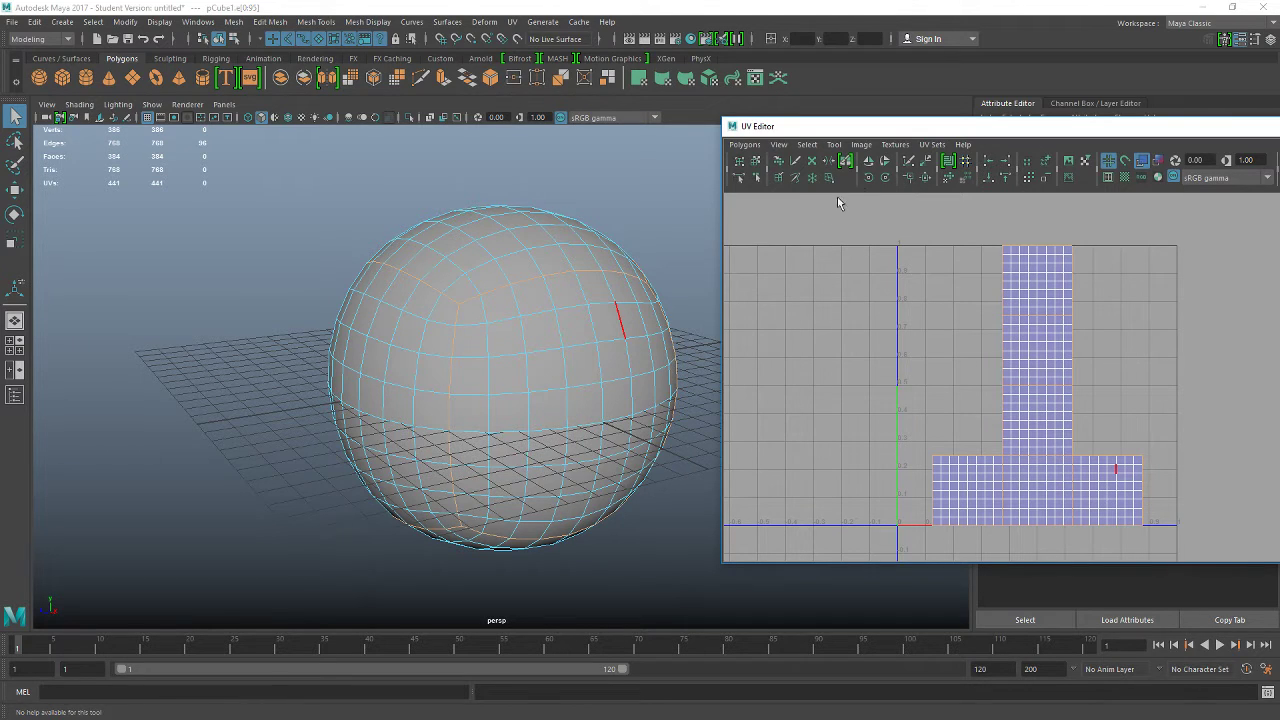
pyautogui.click(909, 164)
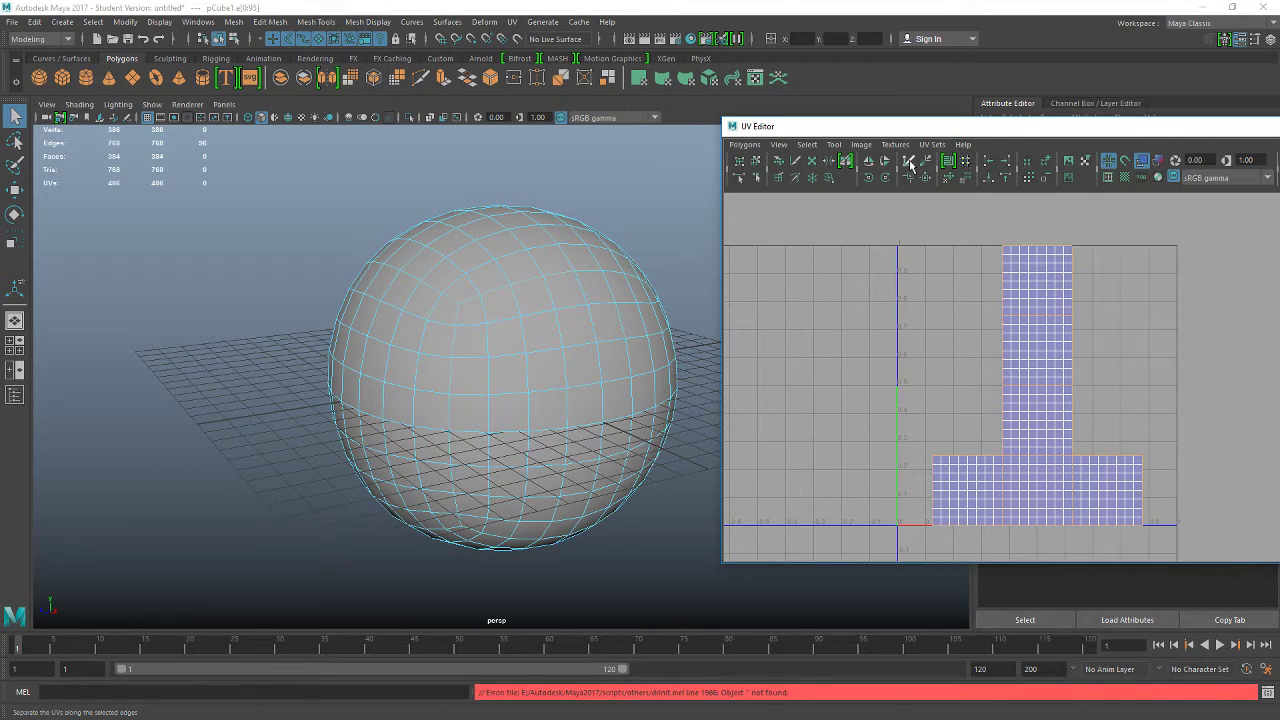
# - Enlarge the UV Editor and move the two uppermost shells of the column out to opposite sides of the 0–1 tile
pyautogui.doubleClick(752, 127)
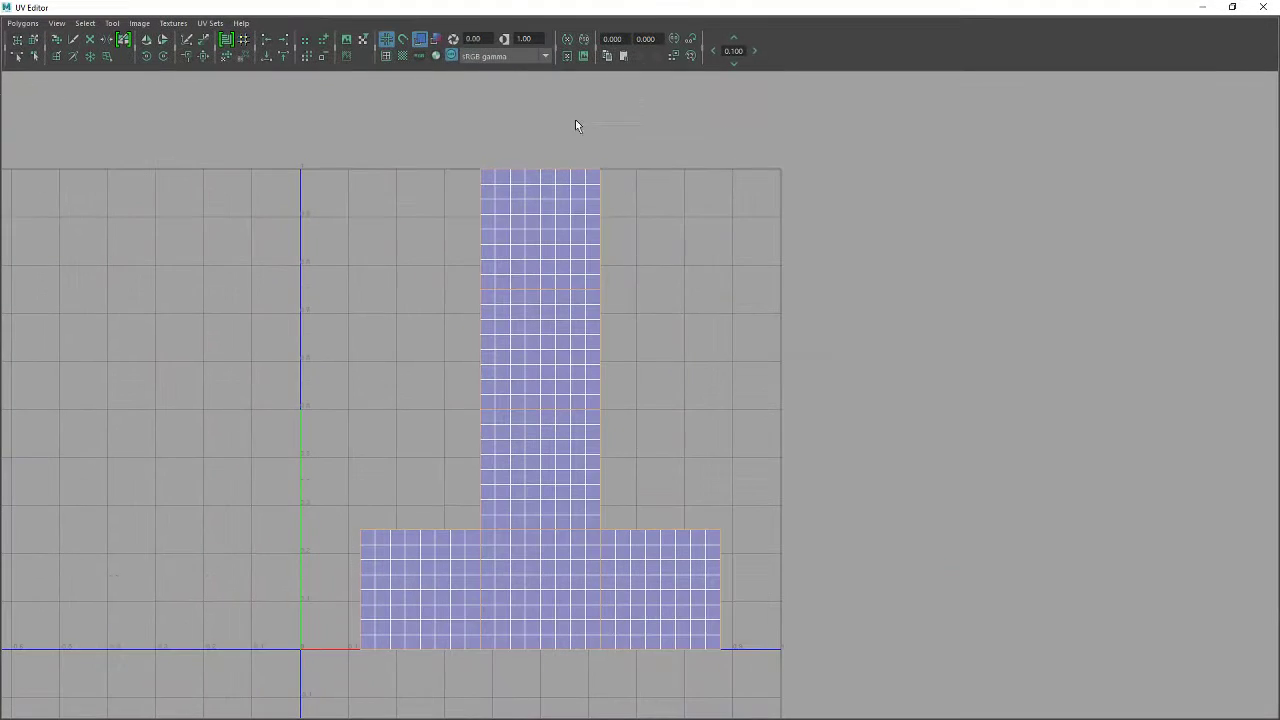
pyautogui.moveTo(403, 151); pyautogui.dragTo(492, 205, button='right')
pyautogui.press('w')
pyautogui.moveTo(809, 254); pyautogui.dragTo(344, 325, button='middle')
pyautogui.moveTo(374, 276); pyautogui.dragTo(418, 272, button='right')
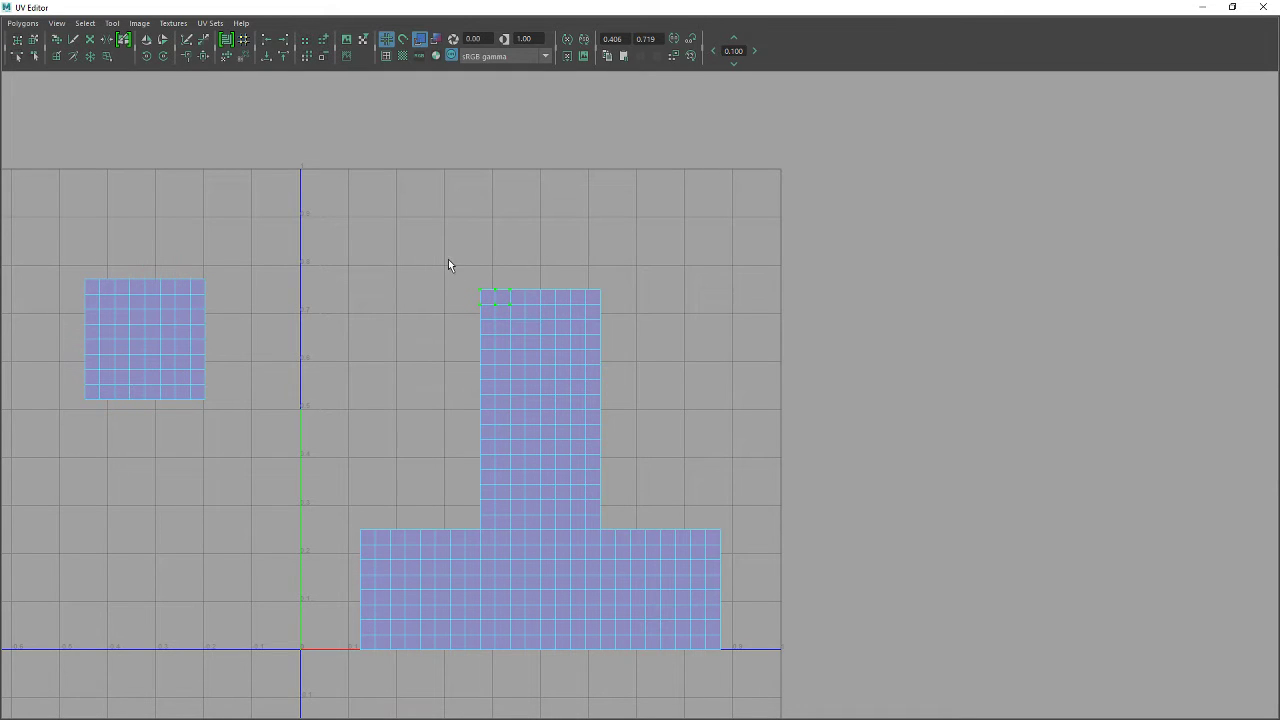
pyautogui.keyDown('ctrl'); pyautogui.moveTo(417, 256); pyautogui.dragTo(448, 239, button='right'); pyautogui.keyUp('ctrl')
pyautogui.press('w')
pyautogui.moveTo(383, 357); pyautogui.dragTo(843, 297, button='middle')
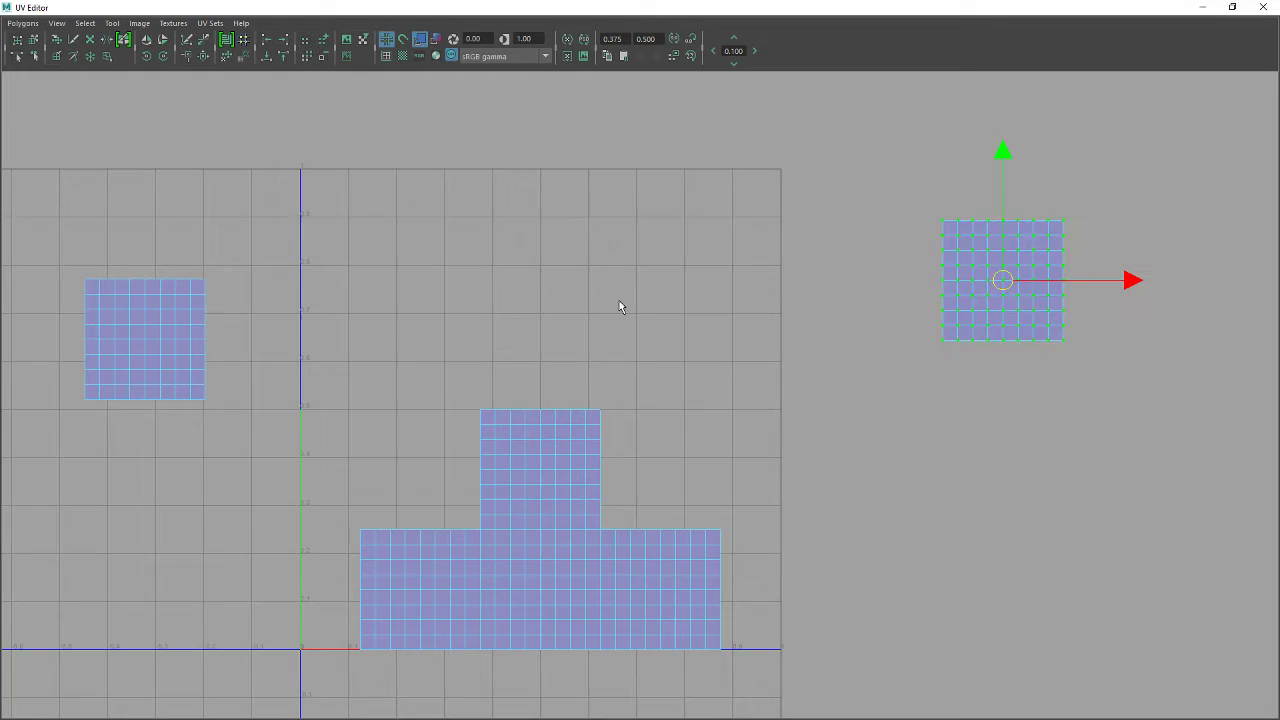
# - Select the UVs of all shells and unfold them together
pyautogui.scroll(-2, 610, 301)
pyautogui.moveTo(371, 299); pyautogui.dragTo(1106, 686)
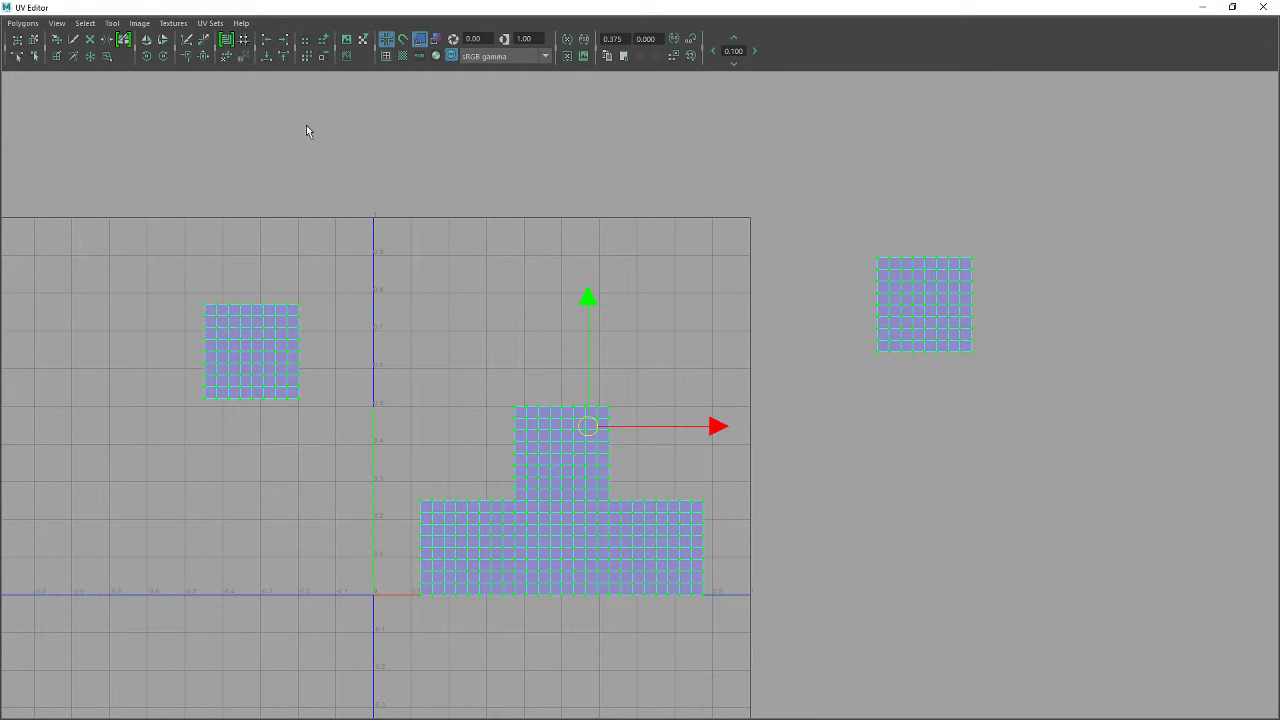
pyautogui.click(225, 58)
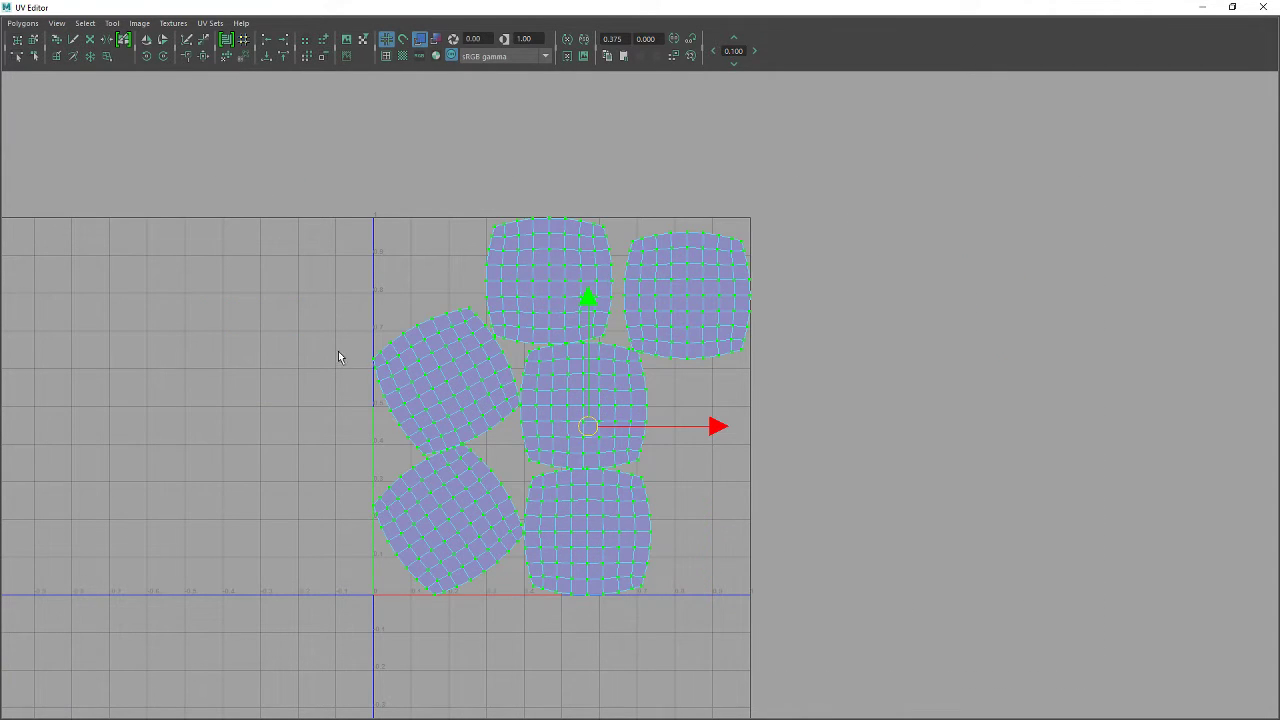
# - Show the checker texture again and inspect the pattern on the sphere and its unfolded shells
pyautogui.moveTo(574, 8); pyautogui.dragTo(1074, 130)
pyautogui.moveTo(508, 273); pyautogui.dragTo(552, 243, button='right')
pyautogui.click(237, 182)
pyautogui.click(302, 118)
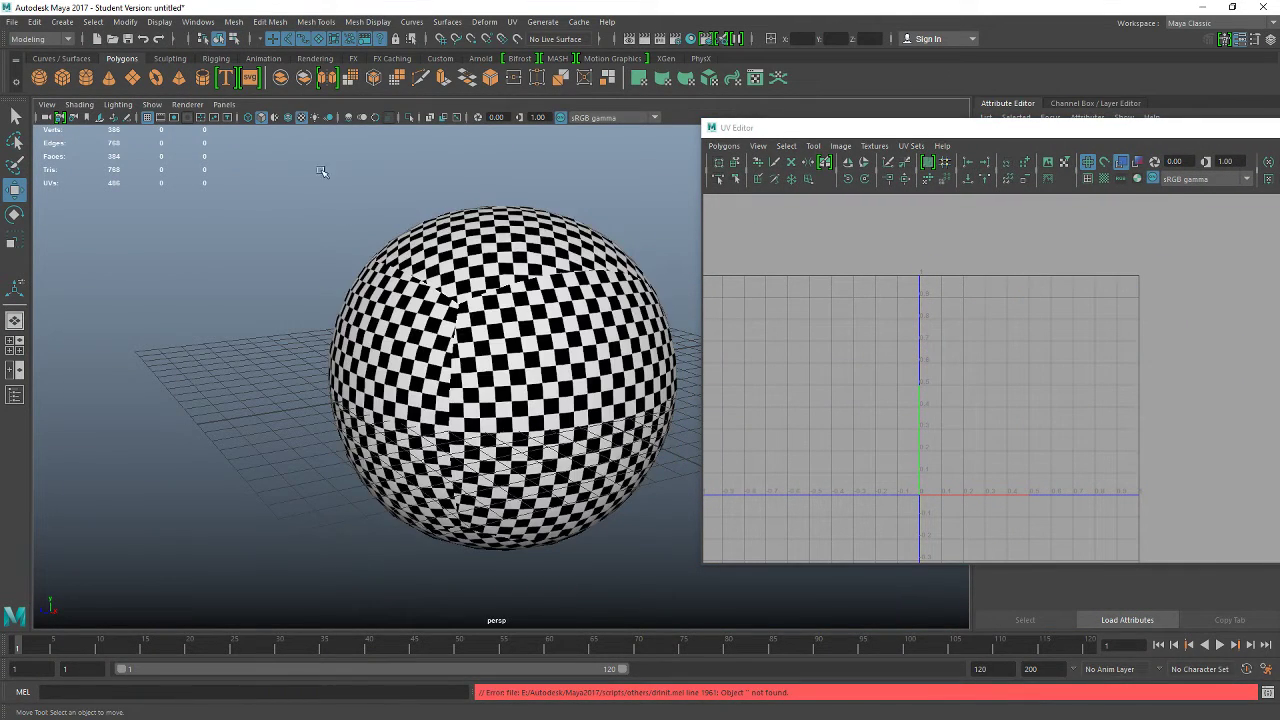
pyautogui.keyDown('alt'); pyautogui.moveTo(584, 370); pyautogui.dragTo(420, 332); pyautogui.keyUp('alt')
pyautogui.click(512, 299)
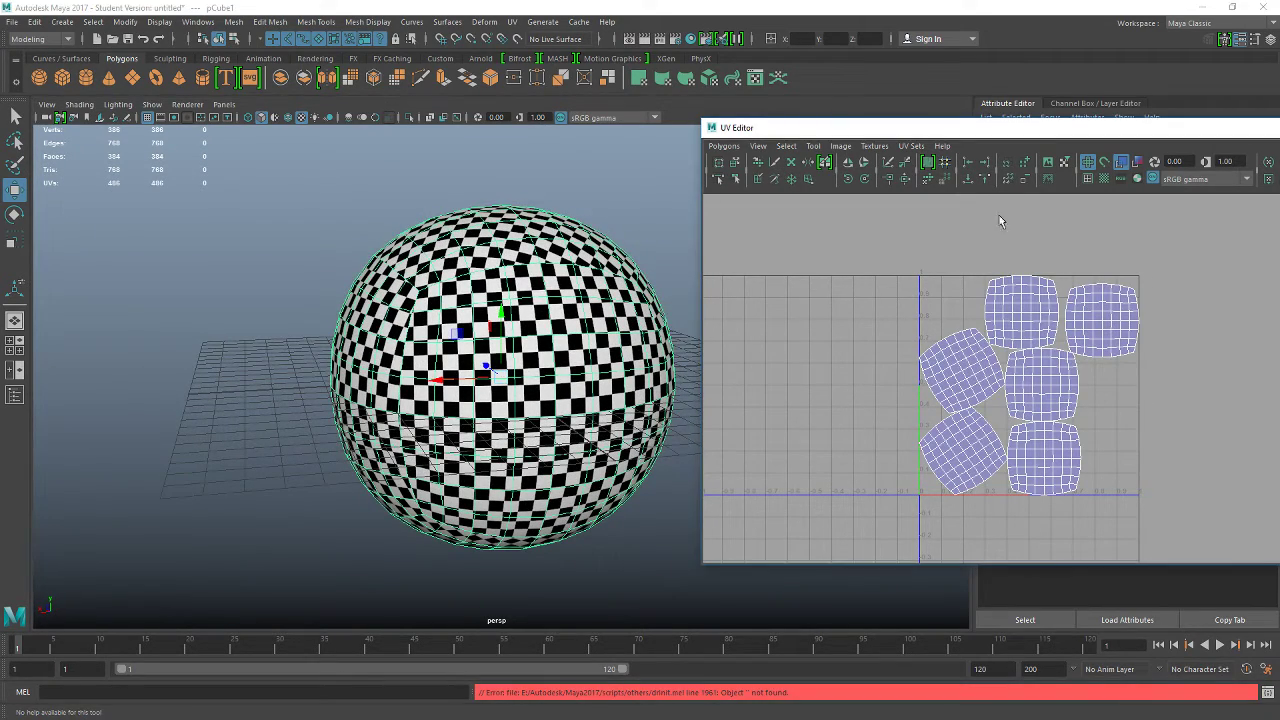
# - Bring the UV Editor forward and undo the unfold of all UV shells
pyautogui.moveTo(1046, 128); pyautogui.dragTo(666, 98)
pyautogui.keyDown('alt'); pyautogui.moveTo(751, 335); pyautogui.dragTo(685, 328, button='middle'); pyautogui.keyUp('alt')
pyautogui.scroll(4, 683, 332)
pyautogui.scroll(-2, 682, 338)
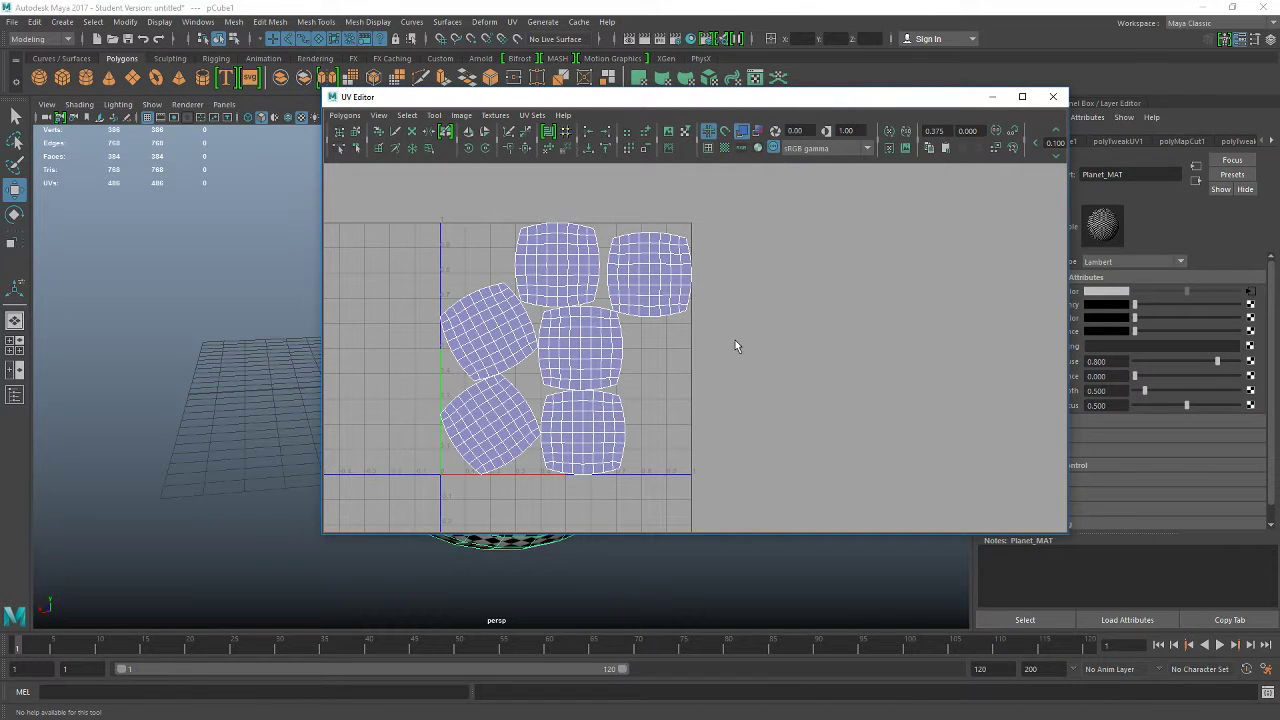
pyautogui.click(735, 340)
pyautogui.hotkey('ctrl', 'z')
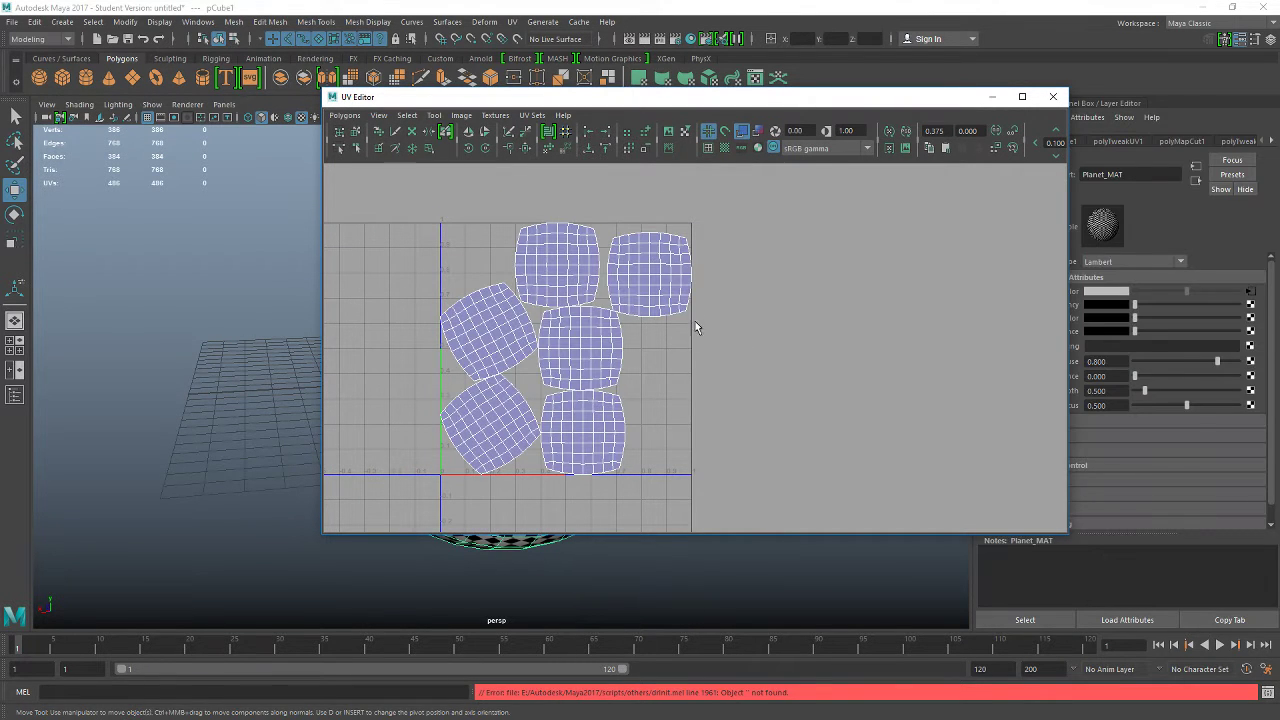
pyautogui.hotkey('ctrl', 'z')
pyautogui.hotkey('ctrl', 'z')
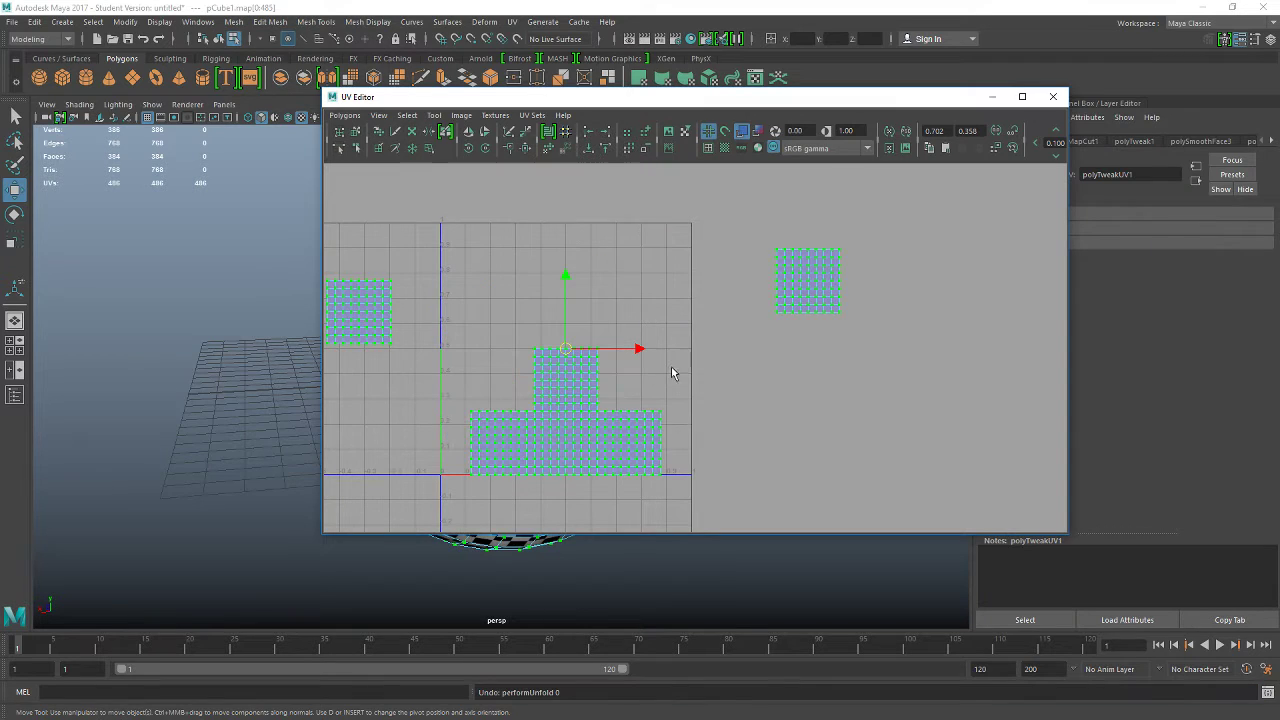
# - Move the shell above the row to the left of the 0–1 tile and the row's leftmost shell to its right
pyautogui.keyDown('alt'); pyautogui.moveTo(654, 314); pyautogui.dragTo(645, 300, button='middle'); pyautogui.keyUp('alt')
pyautogui.click(573, 283)
pyautogui.moveTo(564, 289); pyautogui.dragTo(623, 312)
pyautogui.keyDown('ctrl'); pyautogui.moveTo(554, 264); pyautogui.dragTo(602, 244, button='right'); pyautogui.keyUp('ctrl')
pyautogui.moveTo(709, 290); pyautogui.dragTo(475, 326, button='middle')
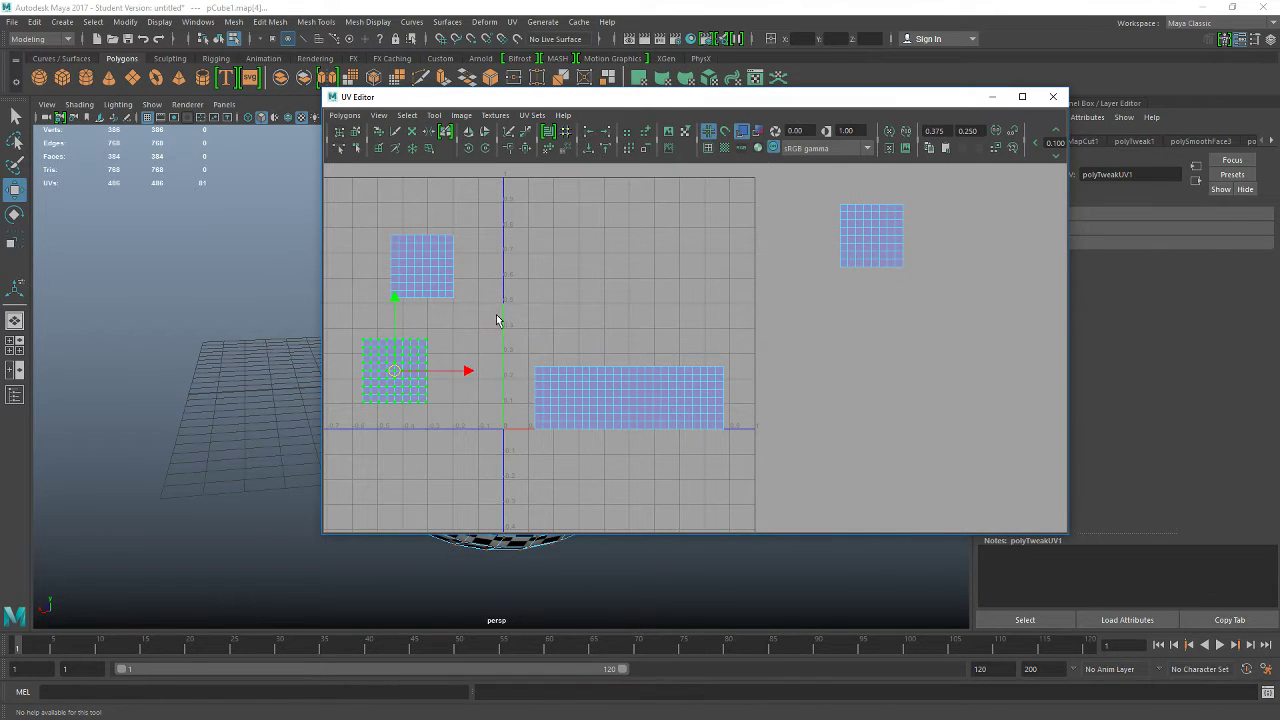
pyautogui.moveTo(512, 343); pyautogui.dragTo(549, 379)
pyautogui.keyDown('ctrl'); pyautogui.moveTo(551, 294); pyautogui.dragTo(592, 277, button='right'); pyautogui.keyUp('ctrl')
pyautogui.moveTo(581, 335); pyautogui.dragTo(935, 300, button='middle')
# - Move the row's middle shell to the right of the 0–1 tile and its last shell to the tile's centre
pyautogui.moveTo(589, 337); pyautogui.dragTo(627, 393)
pyautogui.keyDown('ctrl'); pyautogui.moveTo(636, 316); pyautogui.dragTo(687, 290, button='right'); pyautogui.keyUp('ctrl')
pyautogui.moveTo(625, 310); pyautogui.dragTo(802, 226, button='middle')
pyautogui.moveTo(638, 337); pyautogui.dragTo(706, 408)
pyautogui.keyDown('ctrl'); pyautogui.moveTo(599, 308); pyautogui.dragTo(640, 285, button='right'); pyautogui.keyUp('ctrl')
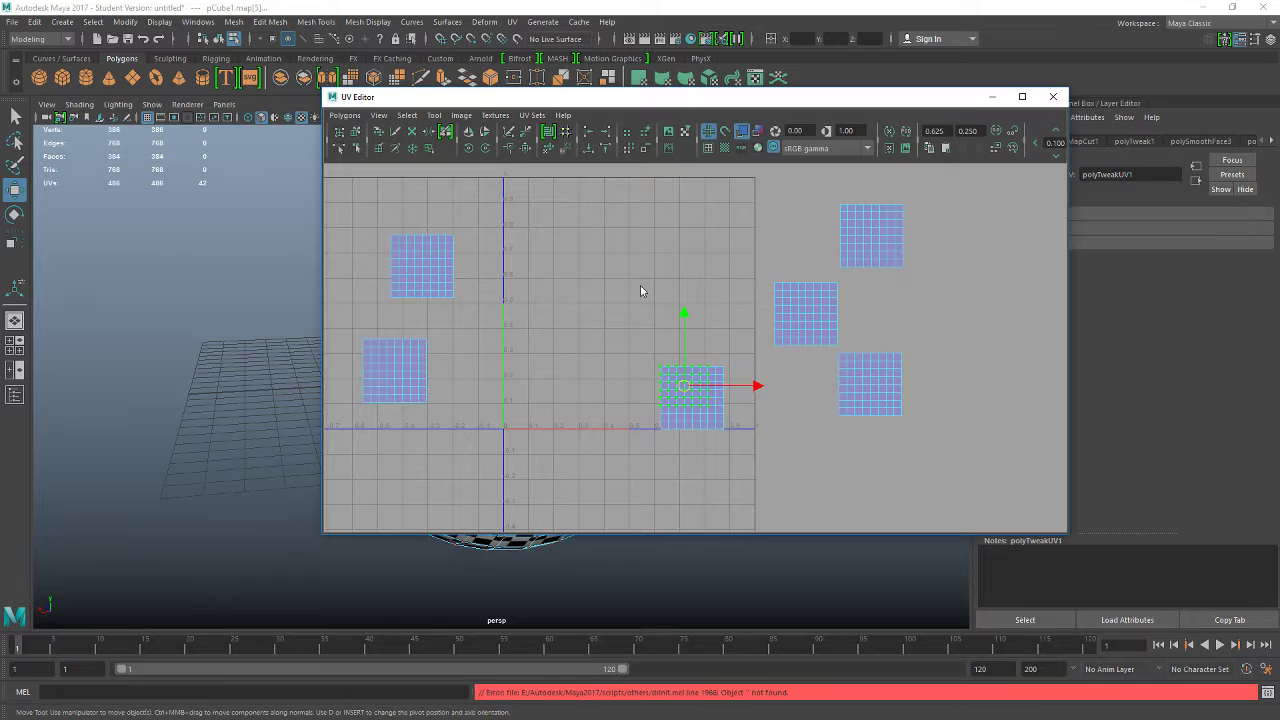
pyautogui.moveTo(627, 337); pyautogui.dragTo(563, 217, button='middle')
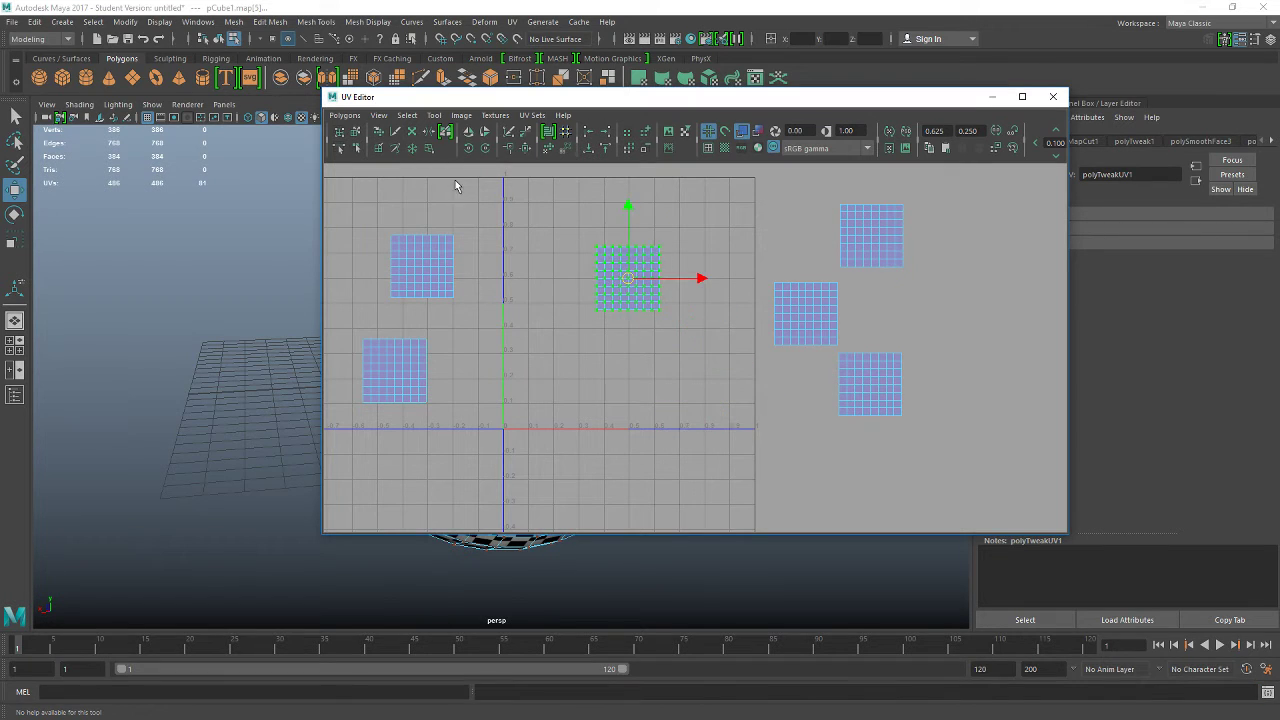
# - Unfold the shell inside the 0–1 tile and the middle shell to the tile's right, each on its own
pyautogui.click(547, 148)
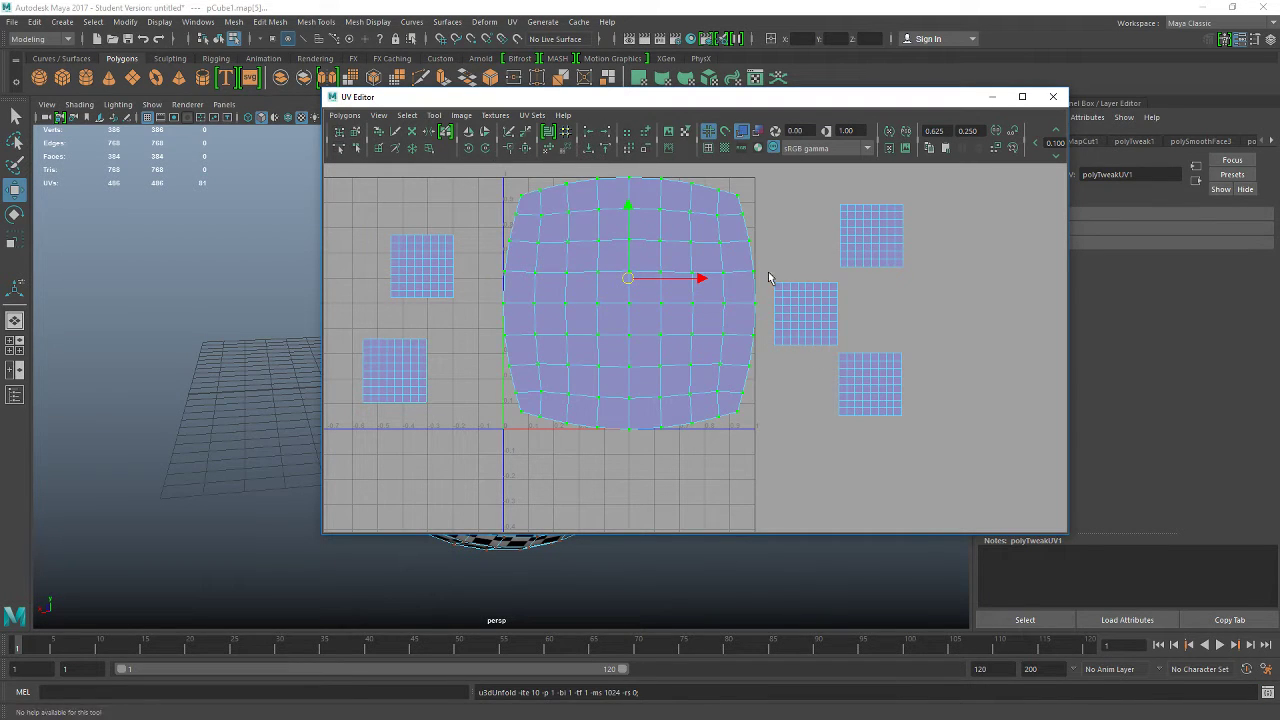
pyautogui.moveTo(769, 277); pyautogui.dragTo(786, 294)
pyautogui.keyDown('ctrl'); pyautogui.moveTo(768, 240); pyautogui.dragTo(700, 234, button='right'); pyautogui.keyUp('ctrl')
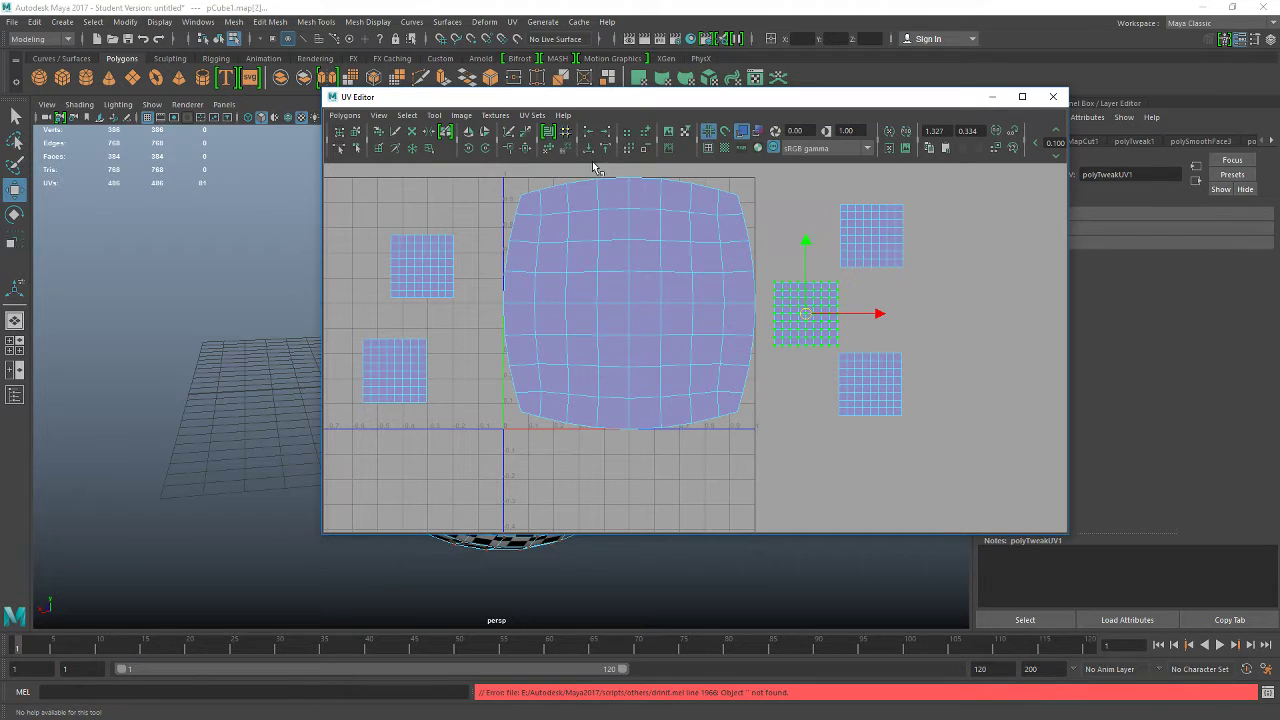
pyautogui.click(548, 150)
# - Unfold the upper and the lower shell to the right of the 0–1 tile, each on its own
pyautogui.moveTo(835, 197); pyautogui.dragTo(859, 213)
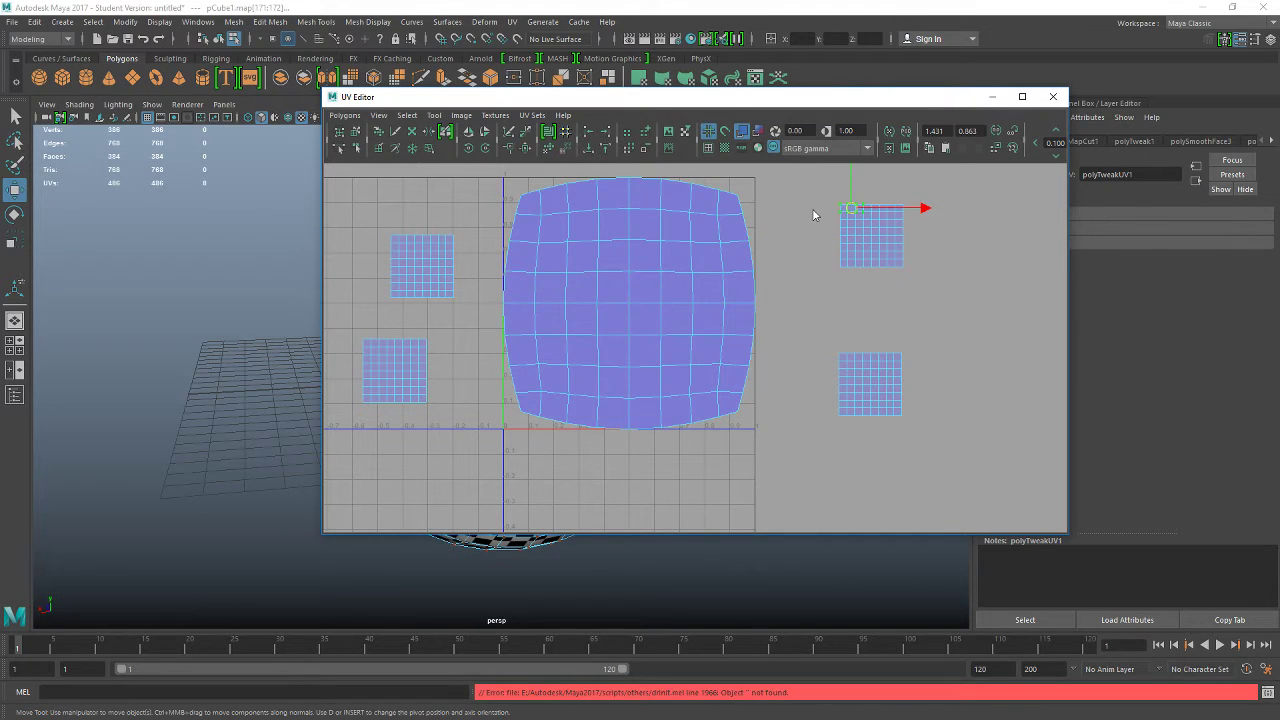
pyautogui.keyDown('ctrl'); pyautogui.moveTo(813, 208); pyautogui.dragTo(864, 191, button='right'); pyautogui.keyUp('ctrl')
pyautogui.click(553, 150)
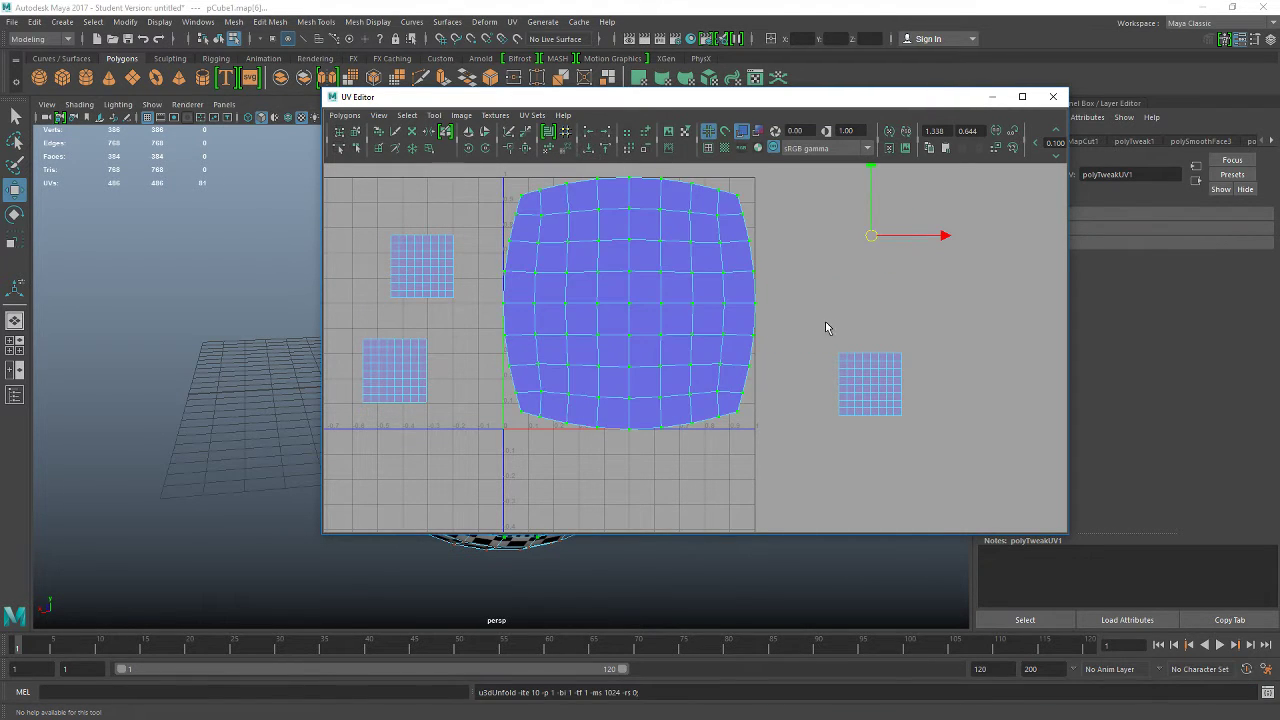
pyautogui.moveTo(803, 318); pyautogui.dragTo(883, 373)
pyautogui.keyDown('ctrl'); pyautogui.moveTo(797, 312); pyautogui.dragTo(793, 283, button='right'); pyautogui.keyUp('ctrl')
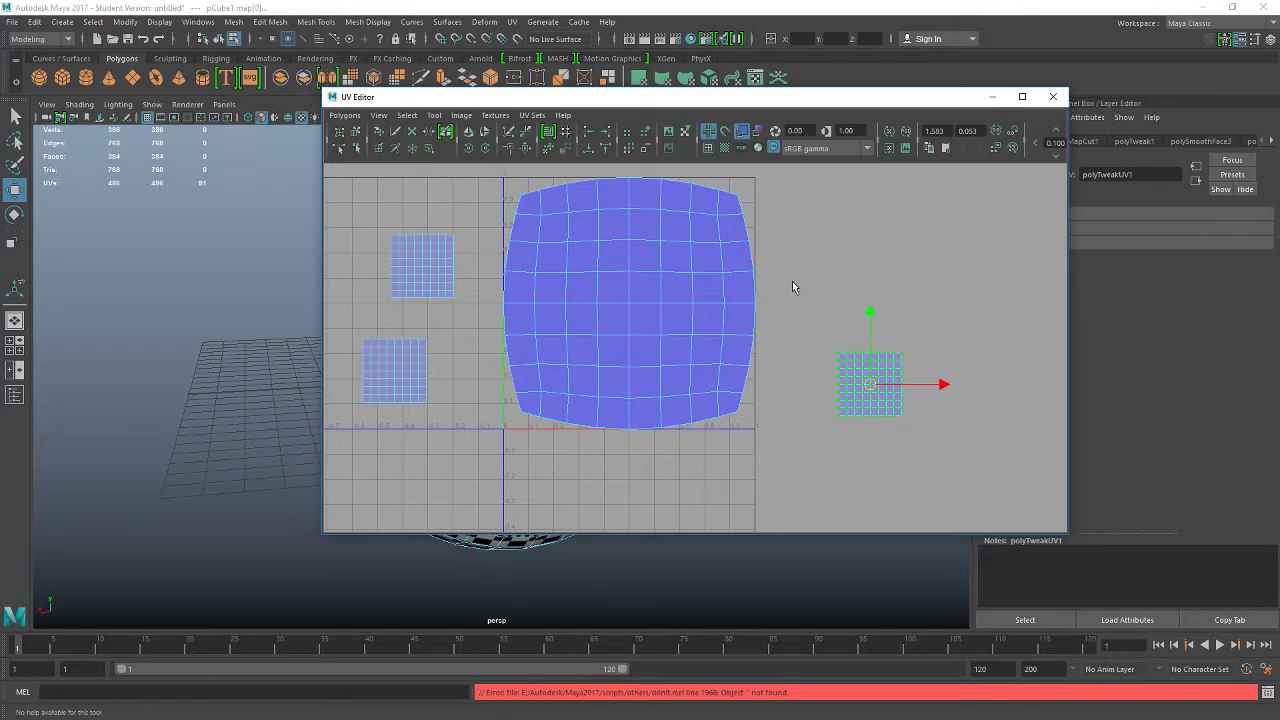
pyautogui.click(549, 150)
# - Unfold the upper shell to the left of the 0–1 tile on its own, undoing and repeating the unfold once
pyautogui.moveTo(384, 209); pyautogui.dragTo(426, 263)
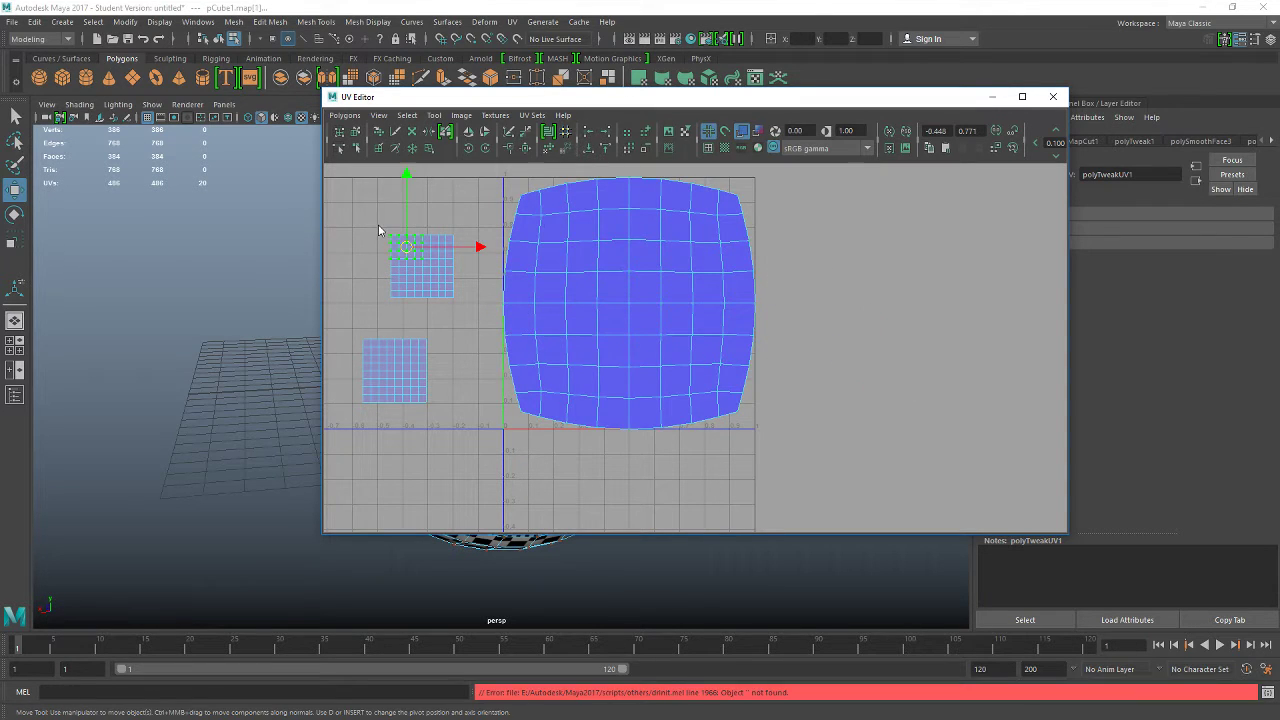
pyautogui.rightClick(379, 230)
pyautogui.keyDown('ctrl'); pyautogui.moveTo(378, 230); pyautogui.dragTo(428, 206, button='right'); pyautogui.keyUp('ctrl')
pyautogui.click(548, 152)
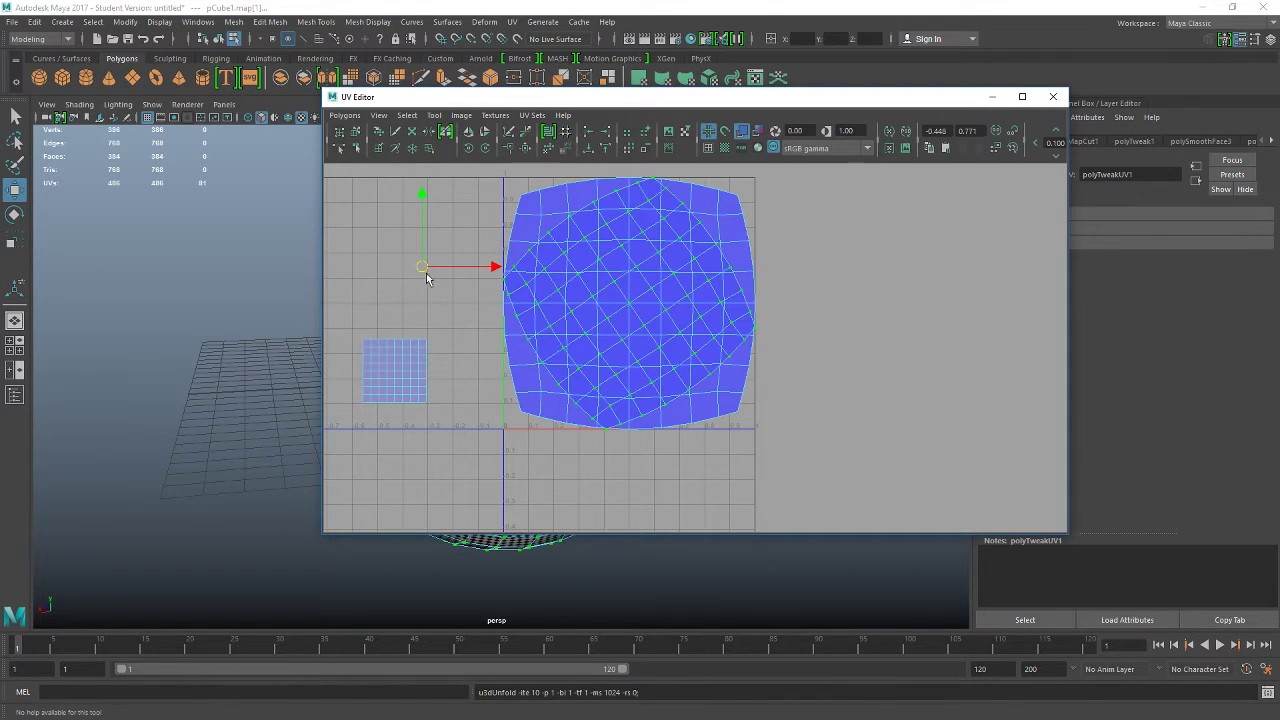
pyautogui.hotkey('ctrl', 'z')
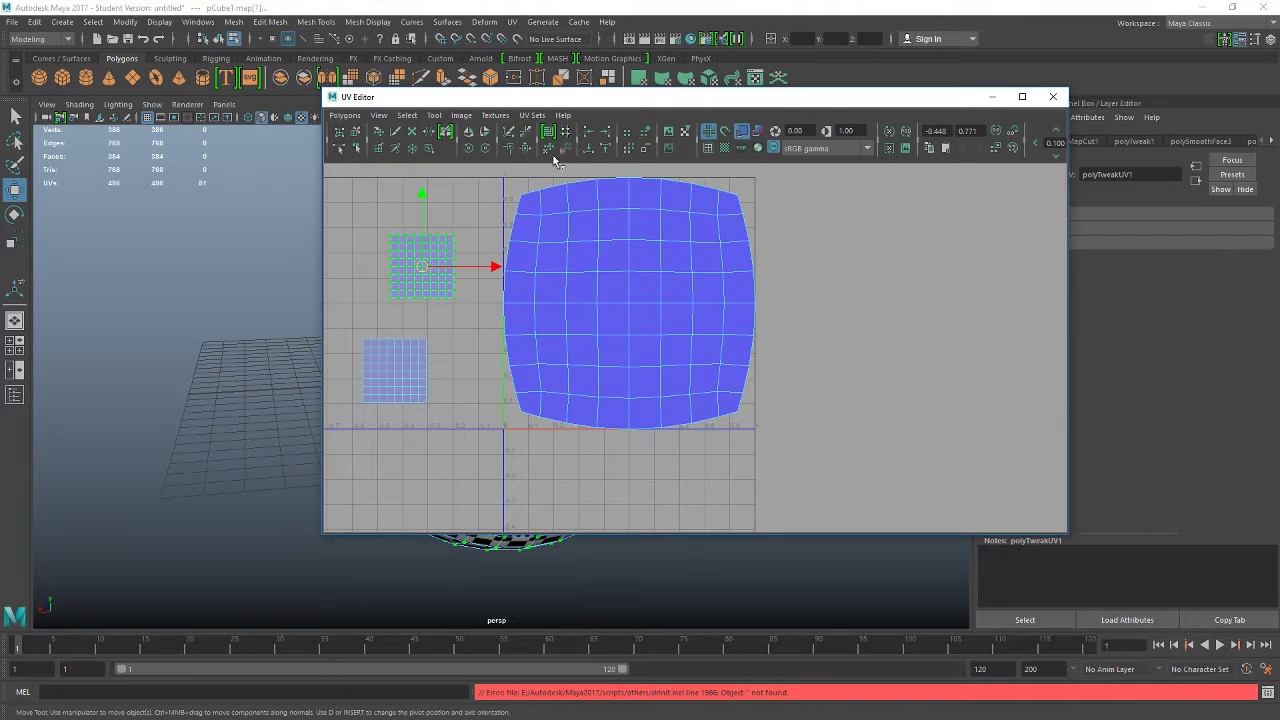
pyautogui.click(548, 152)
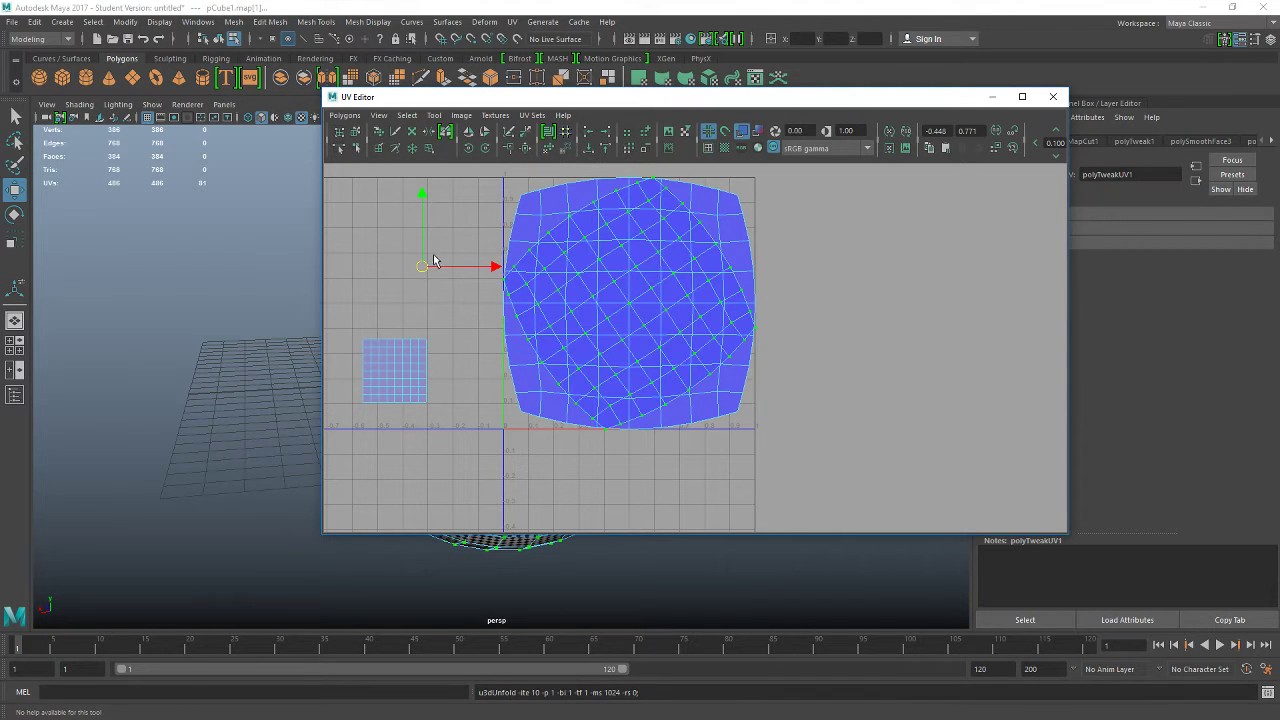
# - Undo the last unfold and move the whole shell from the tile's left to its right, trying the unfold there once
pyautogui.hotkey('ctrl', 'z')
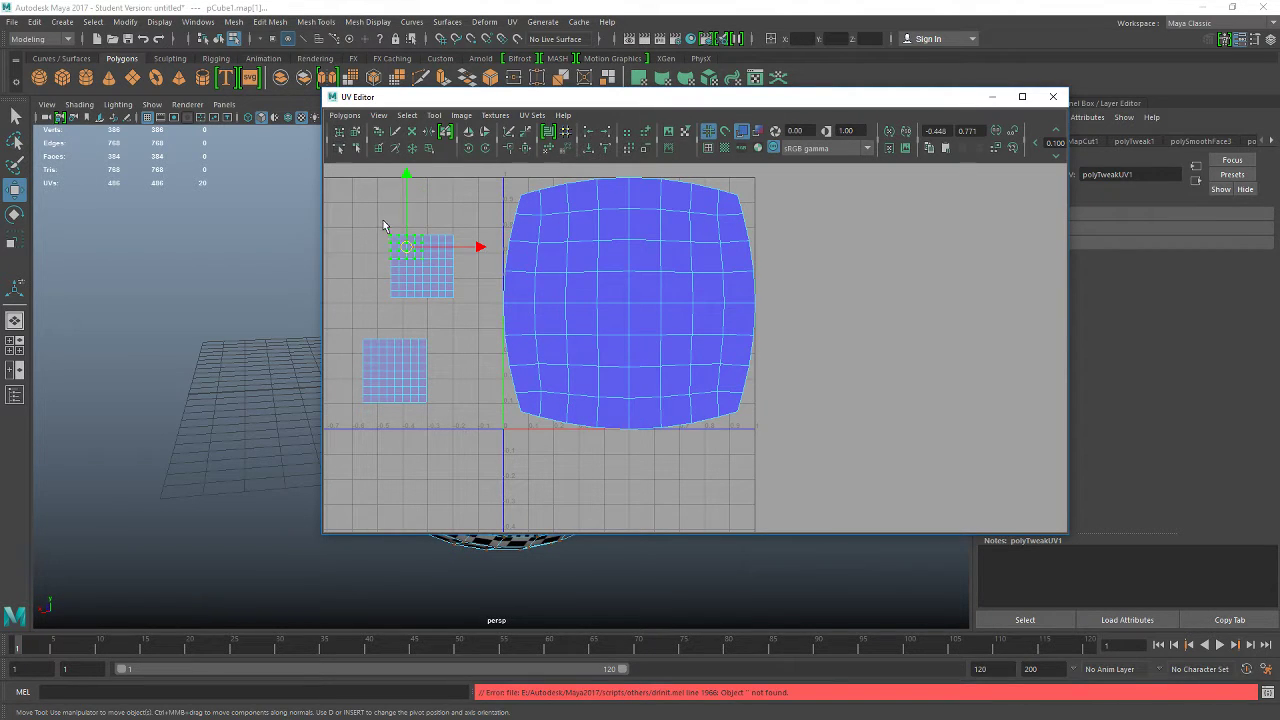
pyautogui.moveTo(384, 225); pyautogui.dragTo(391, 290, button='right')
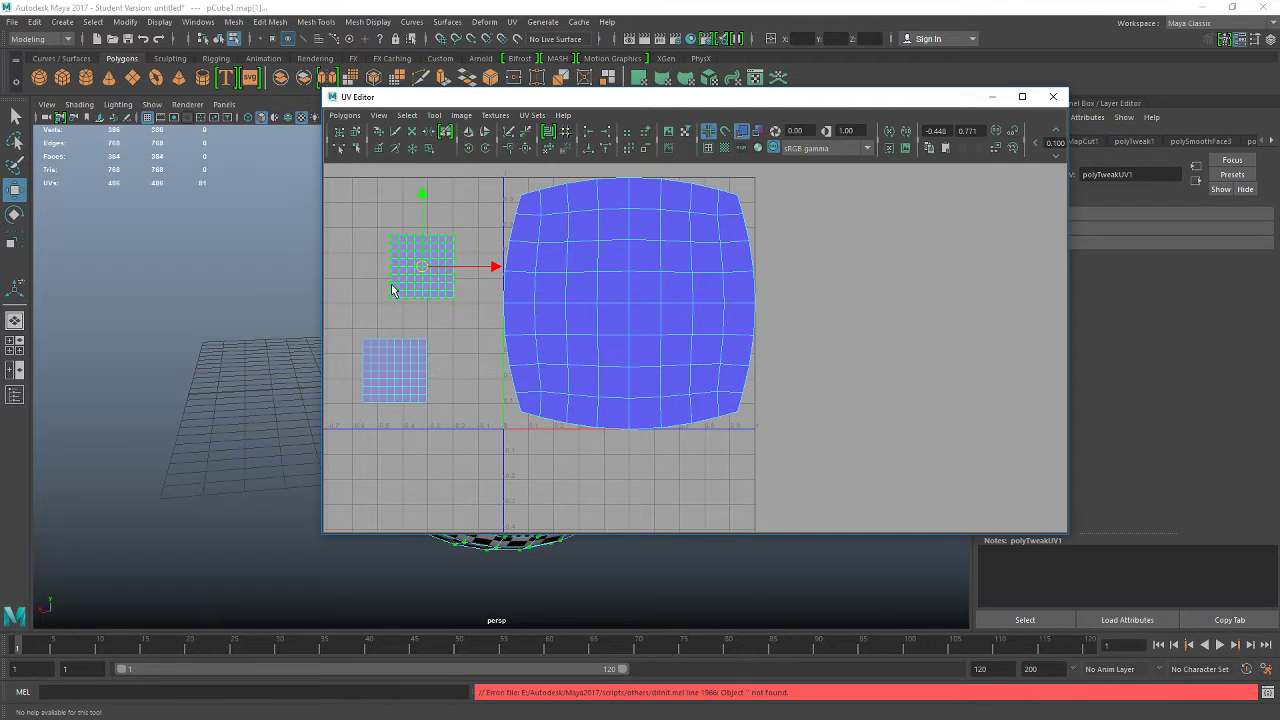
pyautogui.moveTo(391, 290); pyautogui.dragTo(760, 286, button='middle')
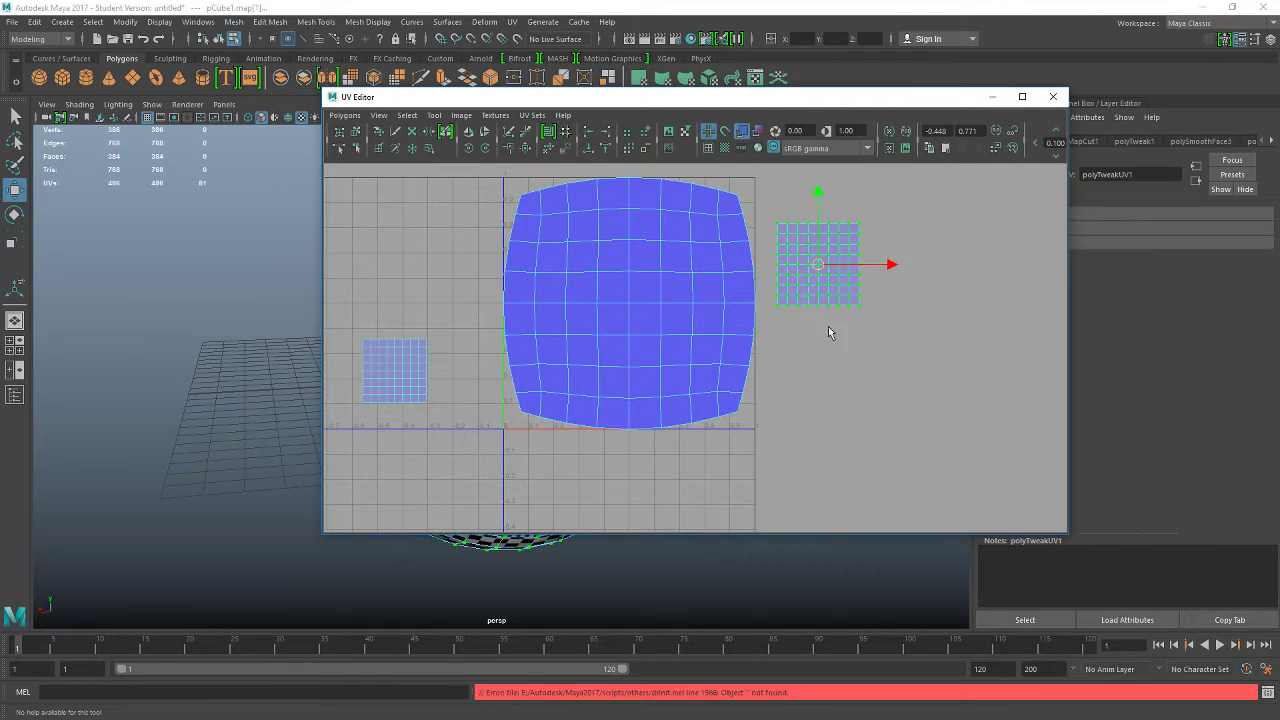
pyautogui.moveTo(828, 332); pyautogui.dragTo(864, 366, button='middle')
pyautogui.click(548, 148)
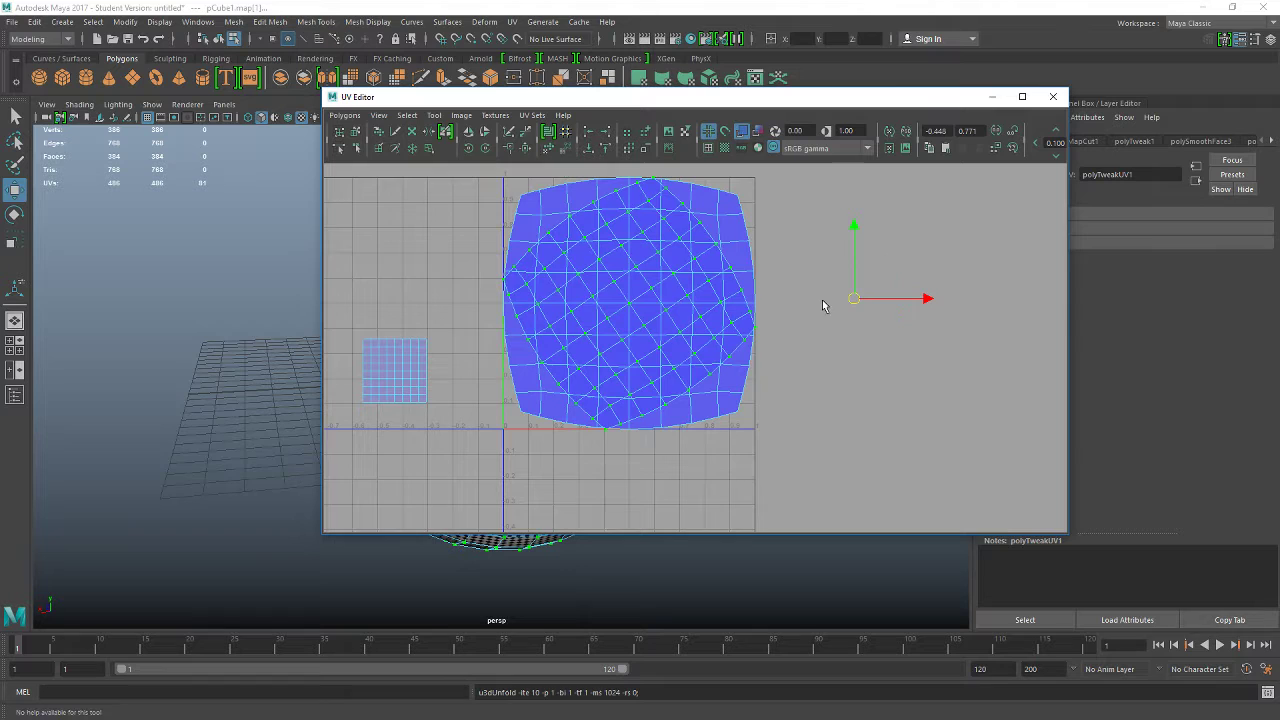
pyautogui.hotkey('ctrl', 'z')
pyautogui.press('r')
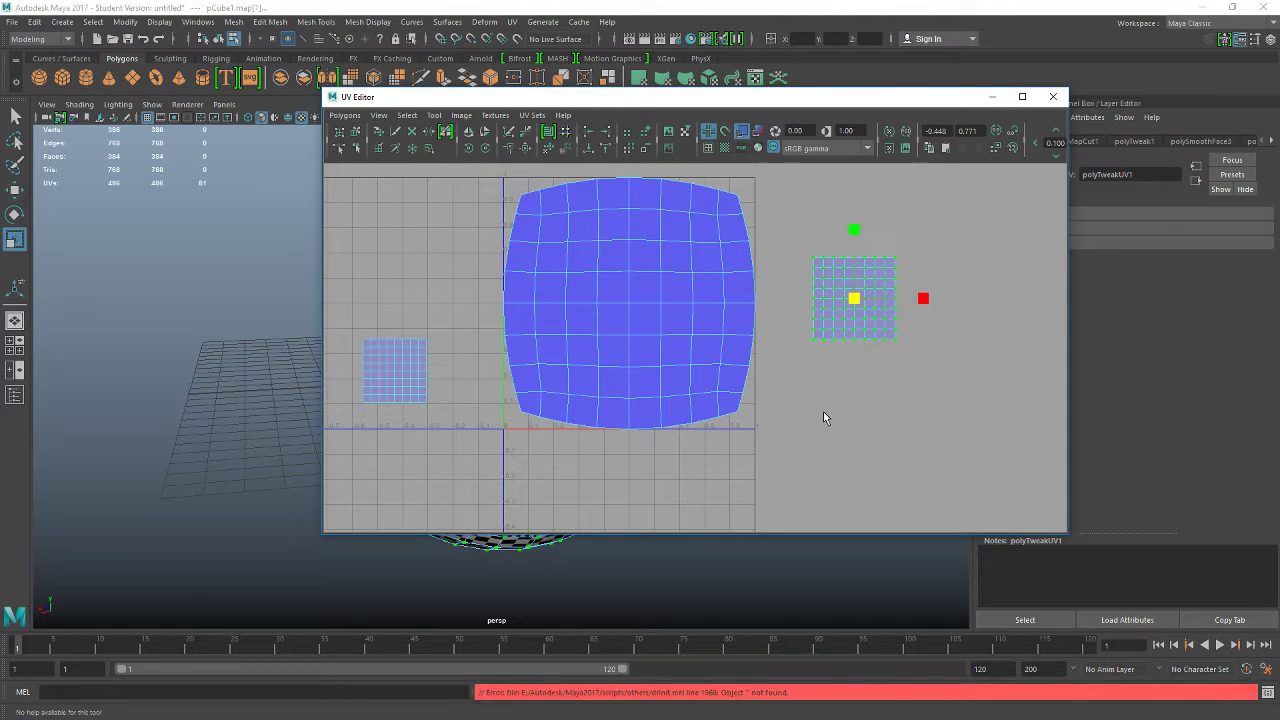
# - Unfold the remaining shell from the tile's left inside the 0–1 tile, rotating and scaling it to match the shell already there
pyautogui.click(851, 435)
pyautogui.moveTo(338, 316); pyautogui.dragTo(465, 443)
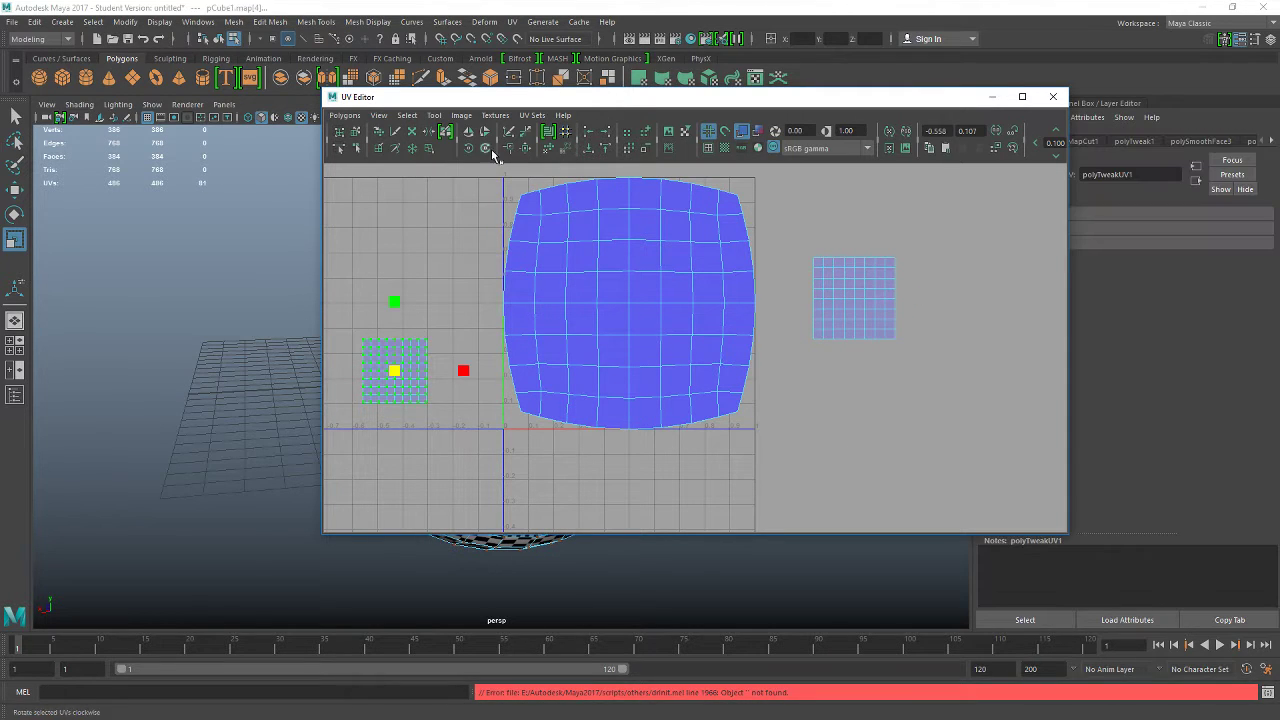
pyautogui.press('w')
pyautogui.click(549, 148)
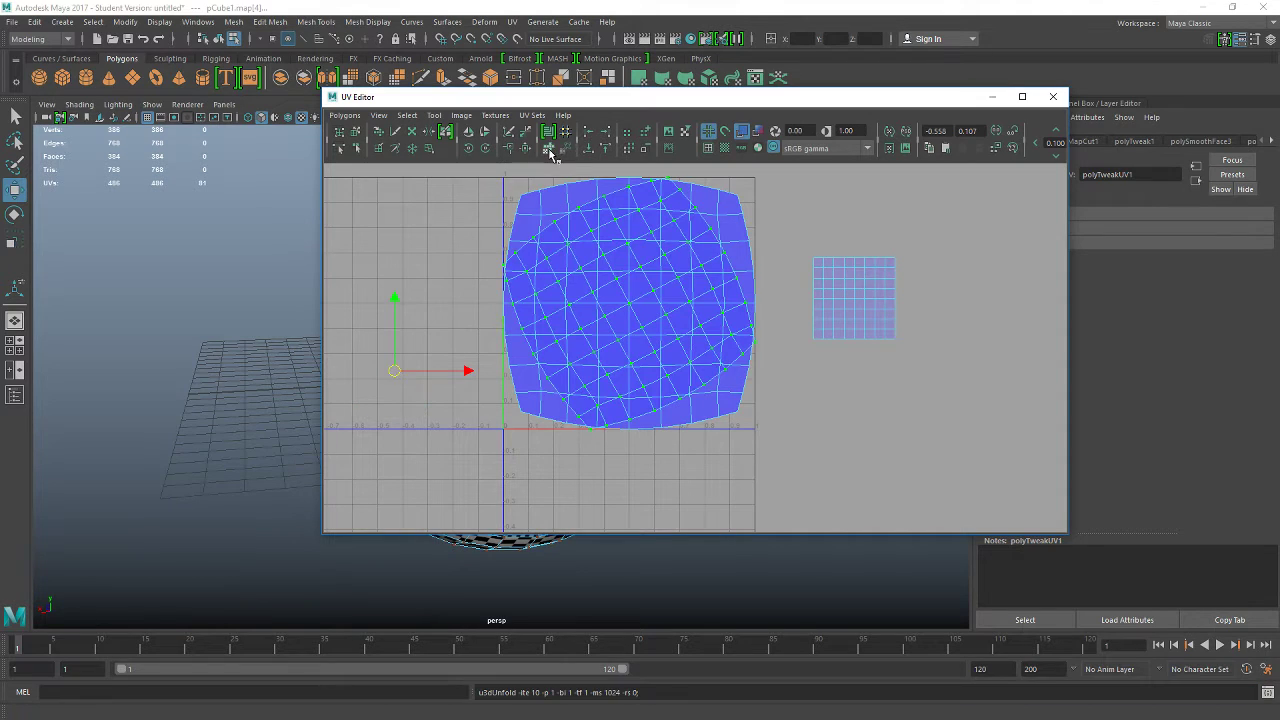
pyautogui.hotkey('ctrl', 'z')
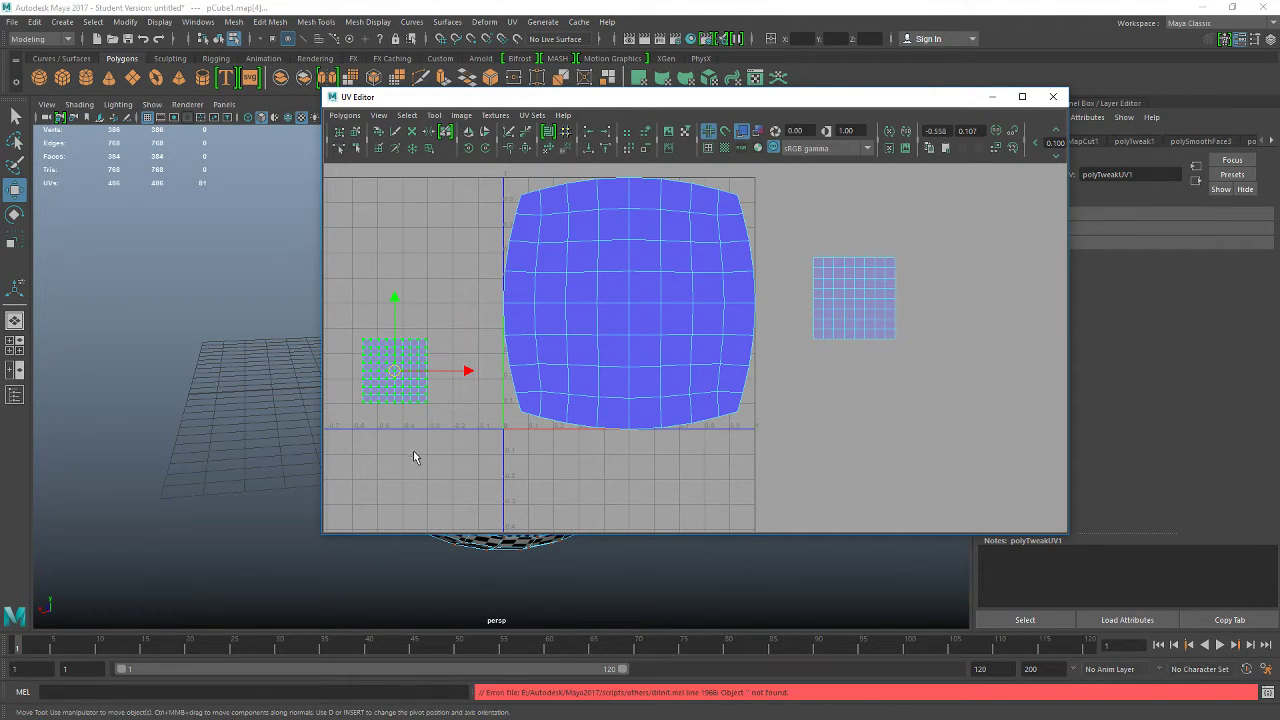
pyautogui.moveTo(414, 451); pyautogui.dragTo(639, 395, button='middle')
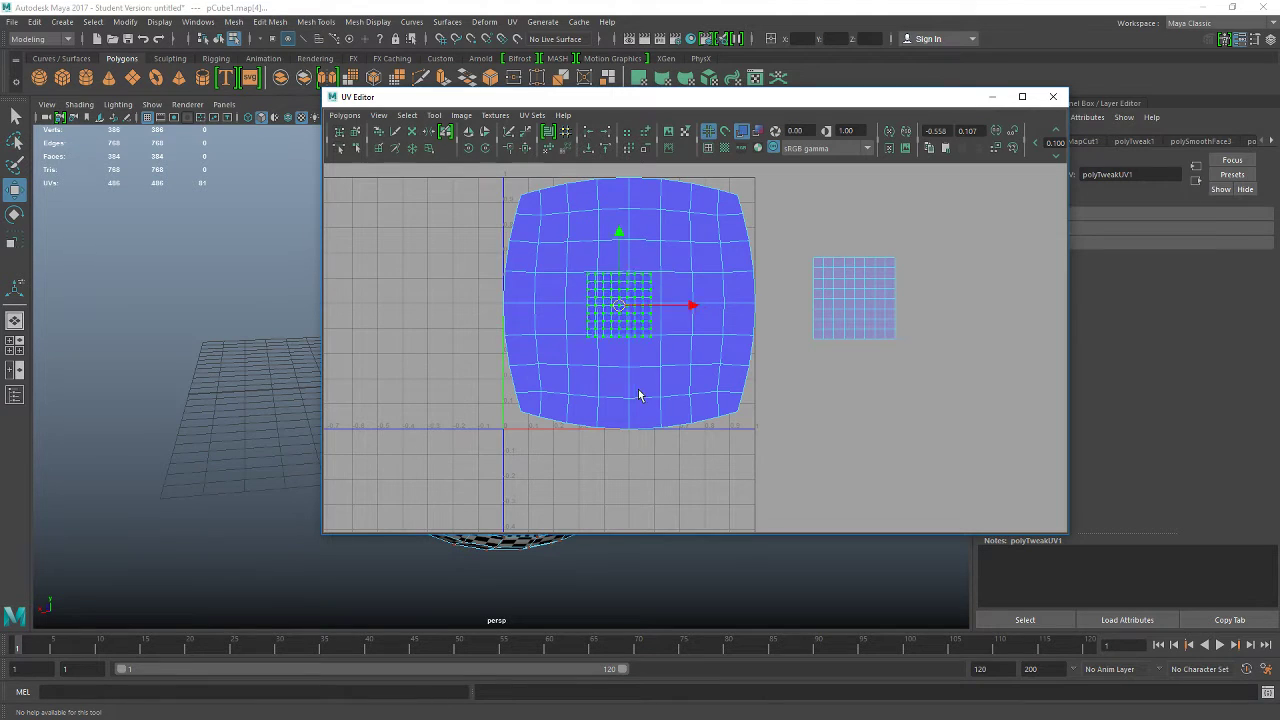
pyautogui.click(552, 149)
pyautogui.press('e')
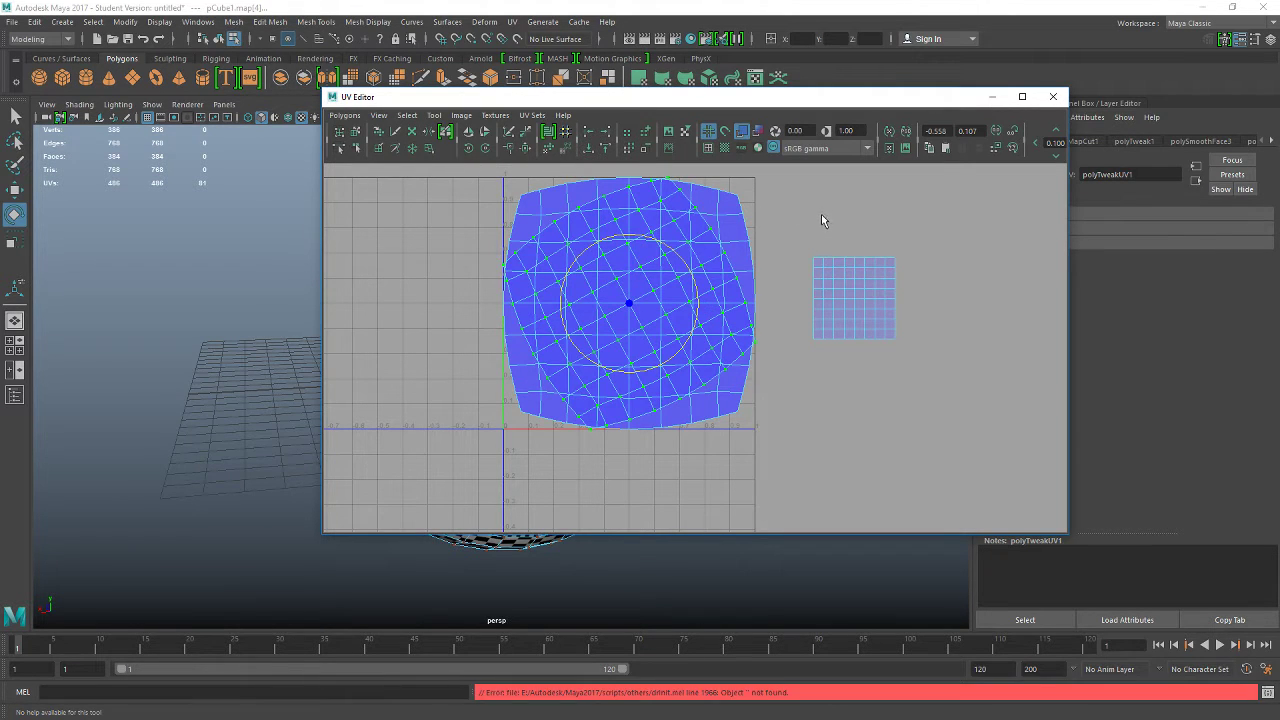
pyautogui.moveTo(821, 214); pyautogui.dragTo(797, 310, button='middle')
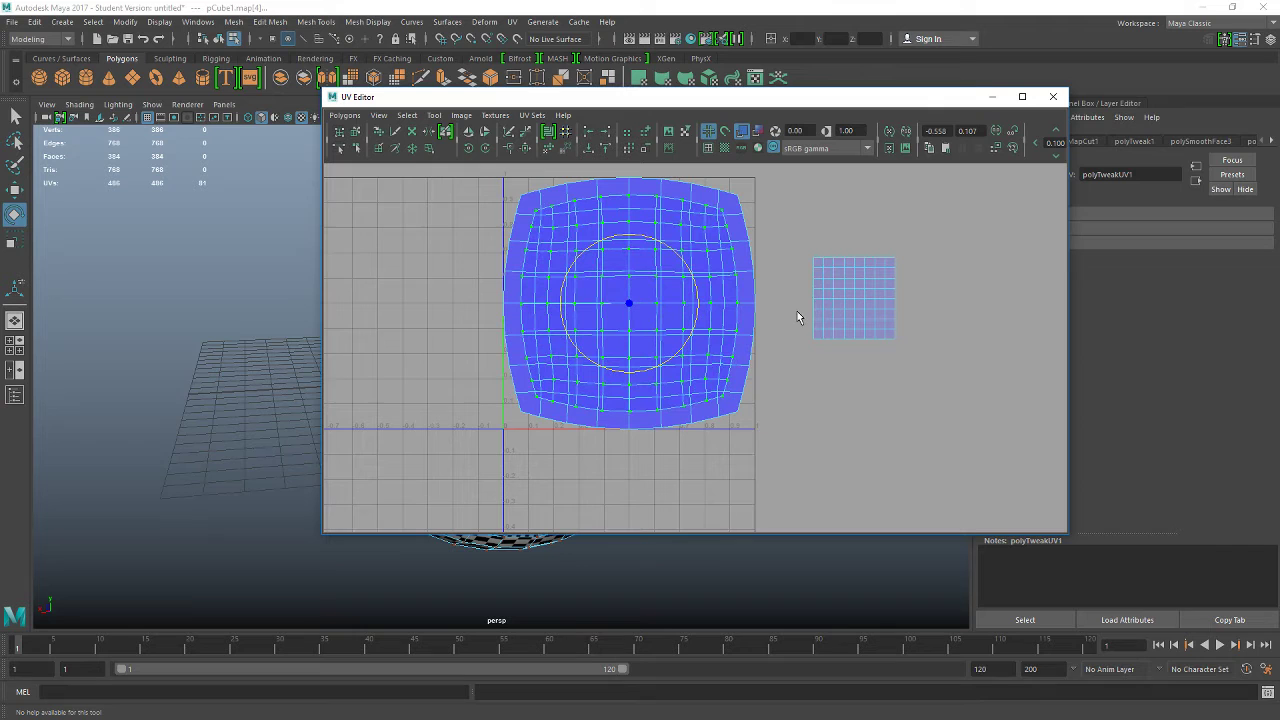
pyautogui.press('r')
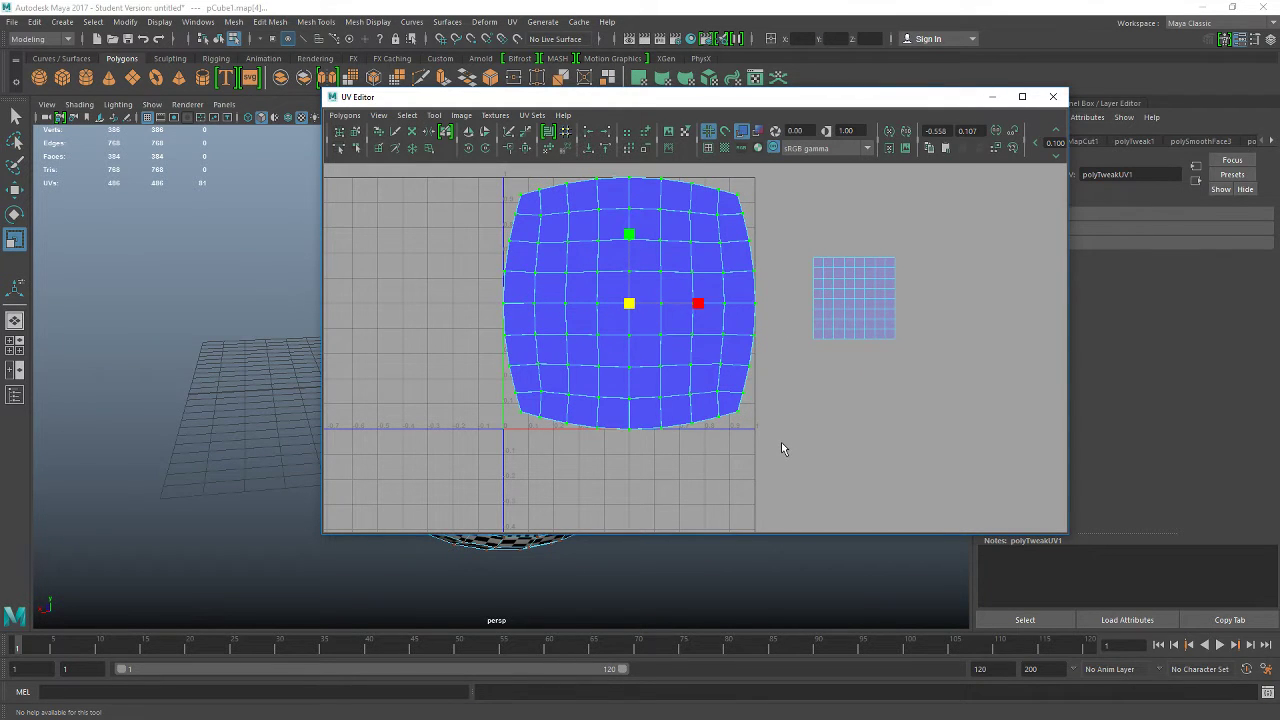
# - Unfold the shell to the tile's right on its own and rotate and scale it to match the stacked shells
pyautogui.moveTo(798, 240); pyautogui.dragTo(940, 376)
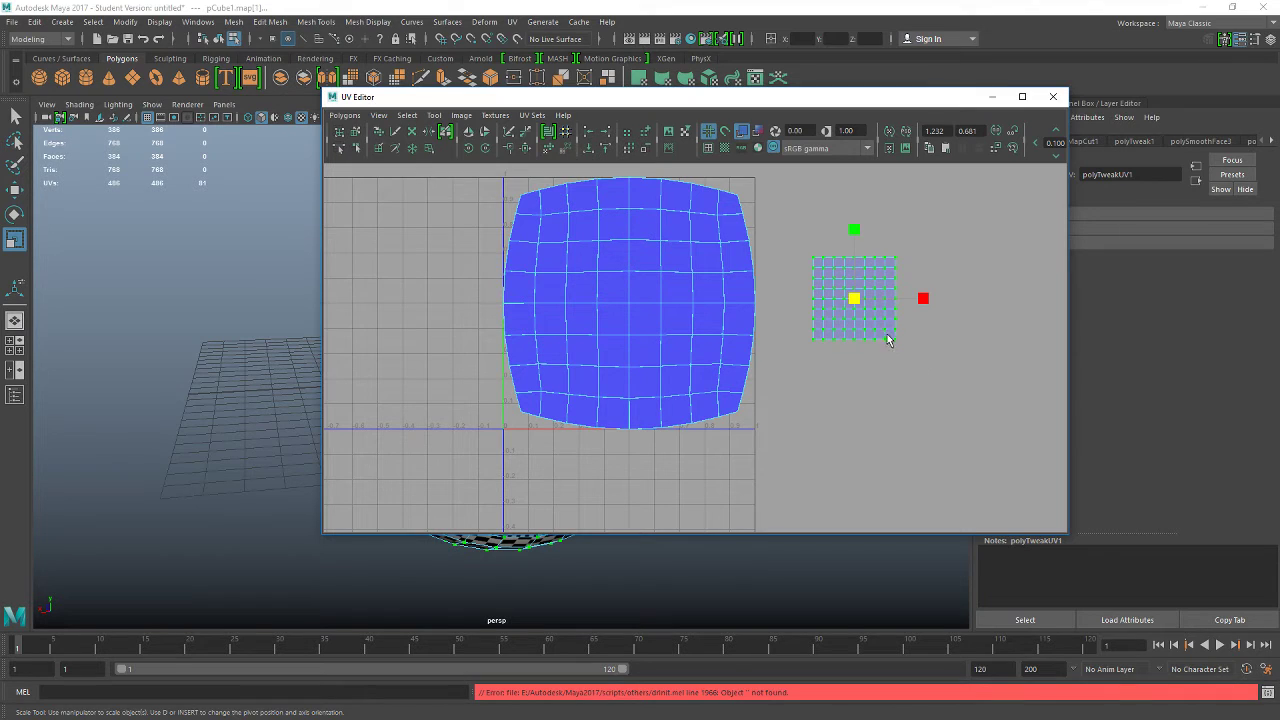
pyautogui.click(549, 149)
pyautogui.press('e')
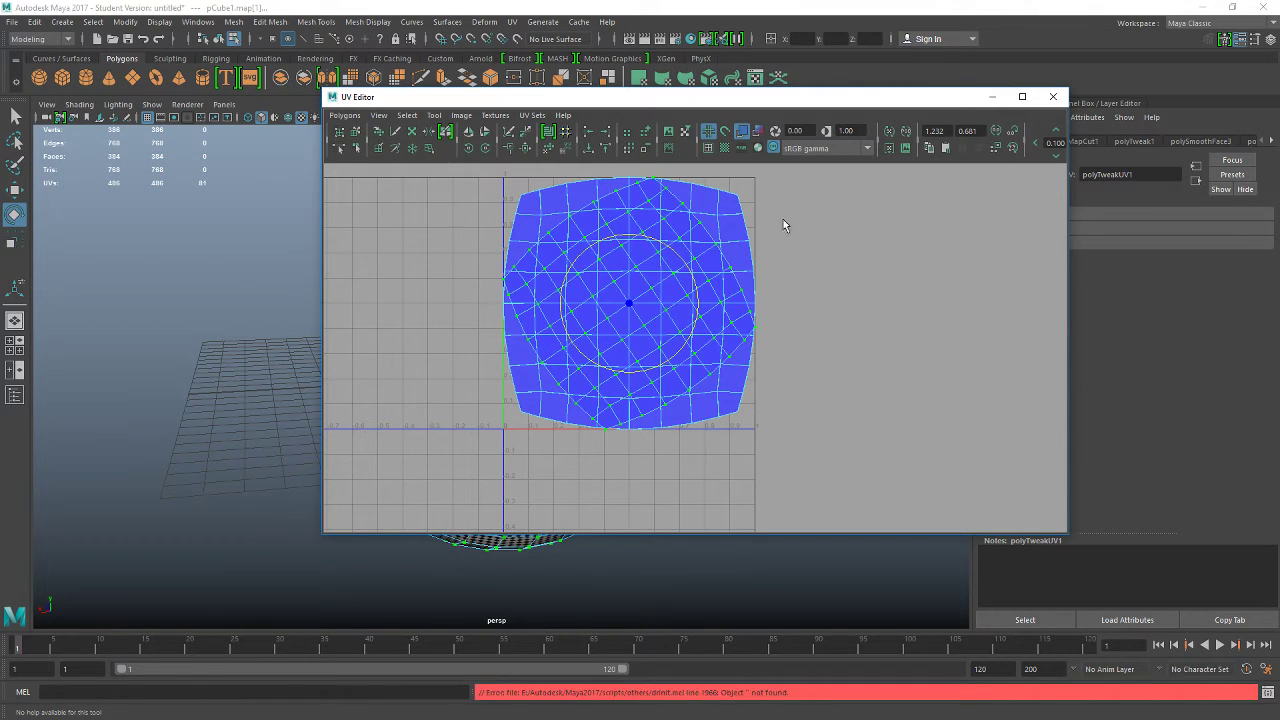
pyautogui.moveTo(784, 220); pyautogui.dragTo(797, 323, button='middle')
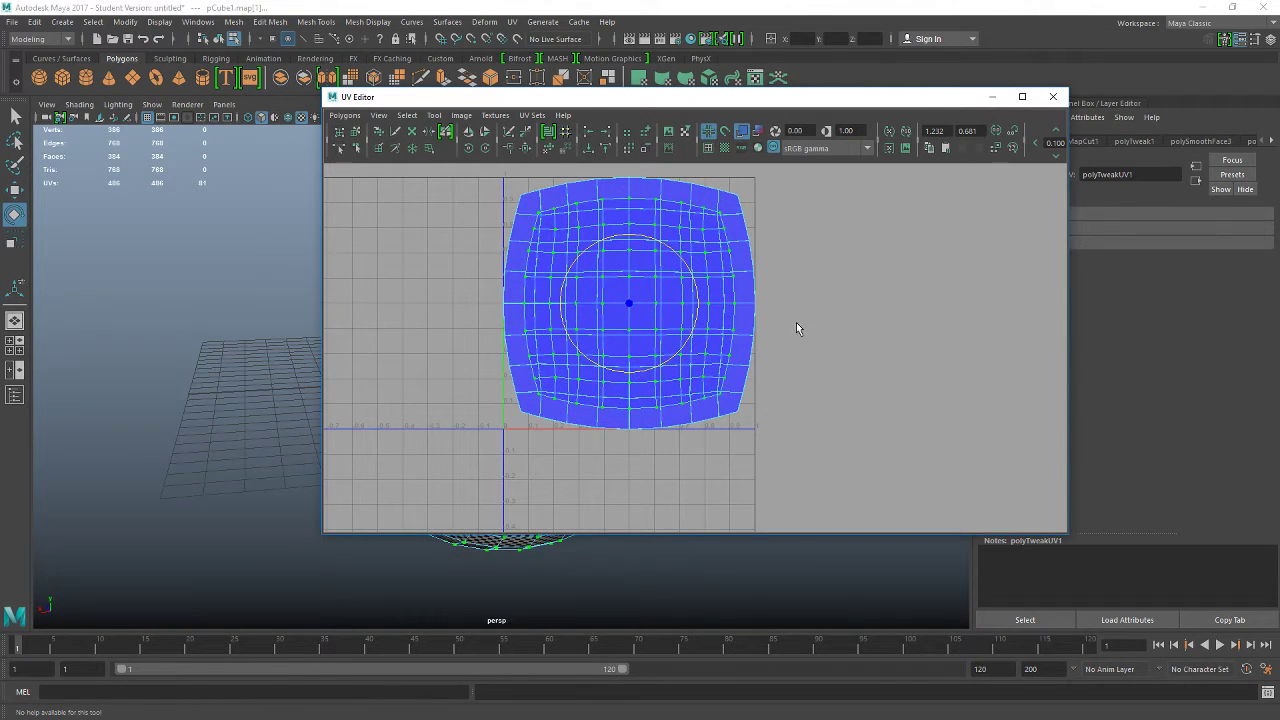
pyautogui.press('r')
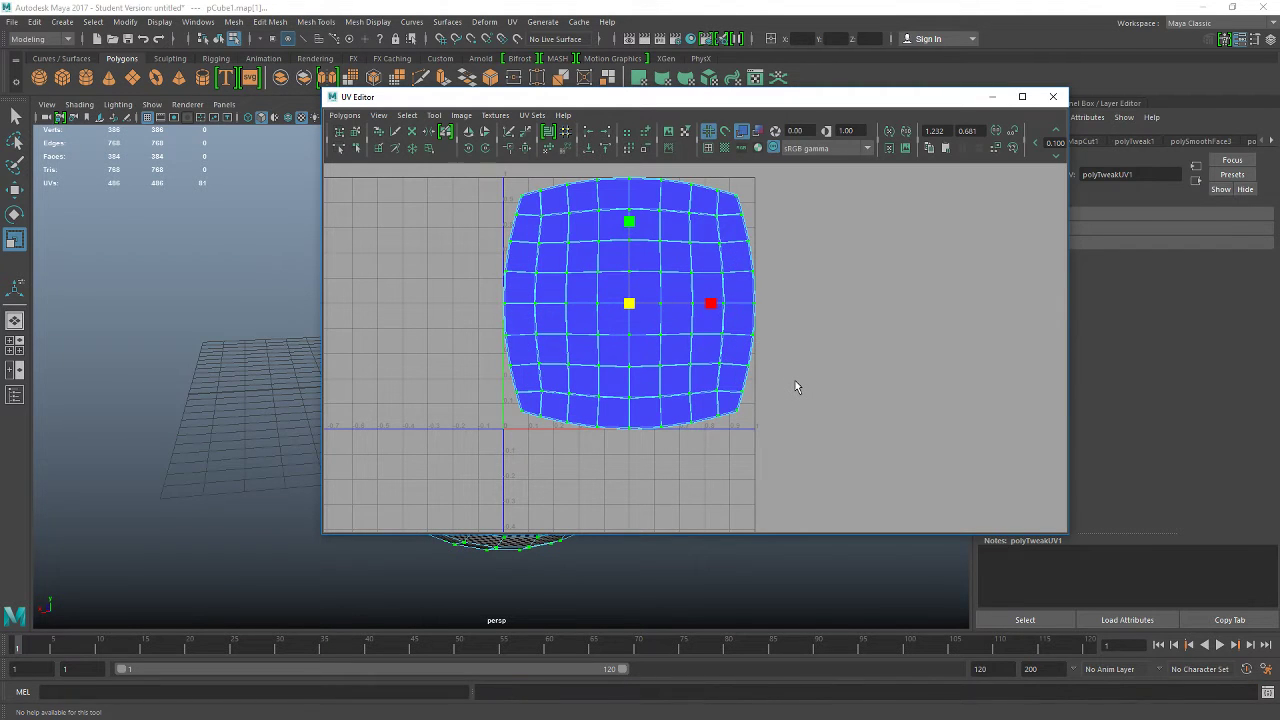
pyautogui.click(829, 314)
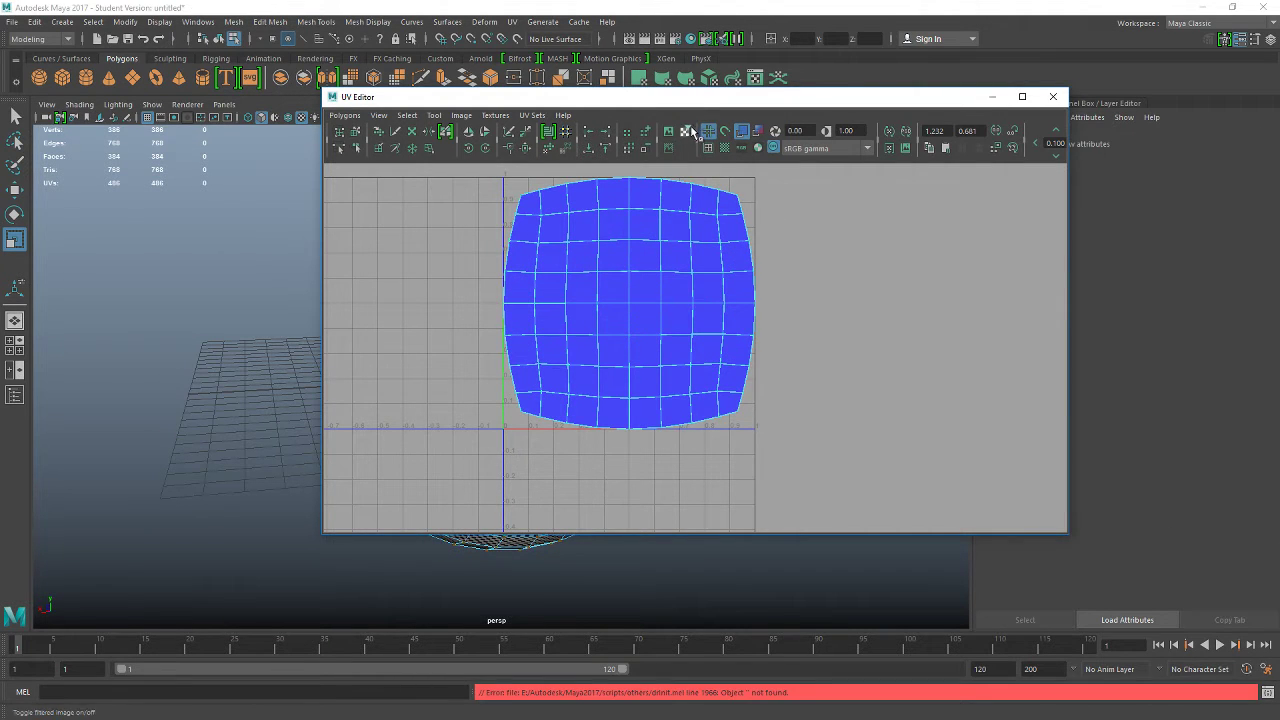
# - Examine the checker pattern across the sphere's shell borders up close in object mode
pyautogui.moveTo(700, 97); pyautogui.dragTo(1053, 132)
pyautogui.moveTo(475, 312); pyautogui.dragTo(605, 410, button='right')
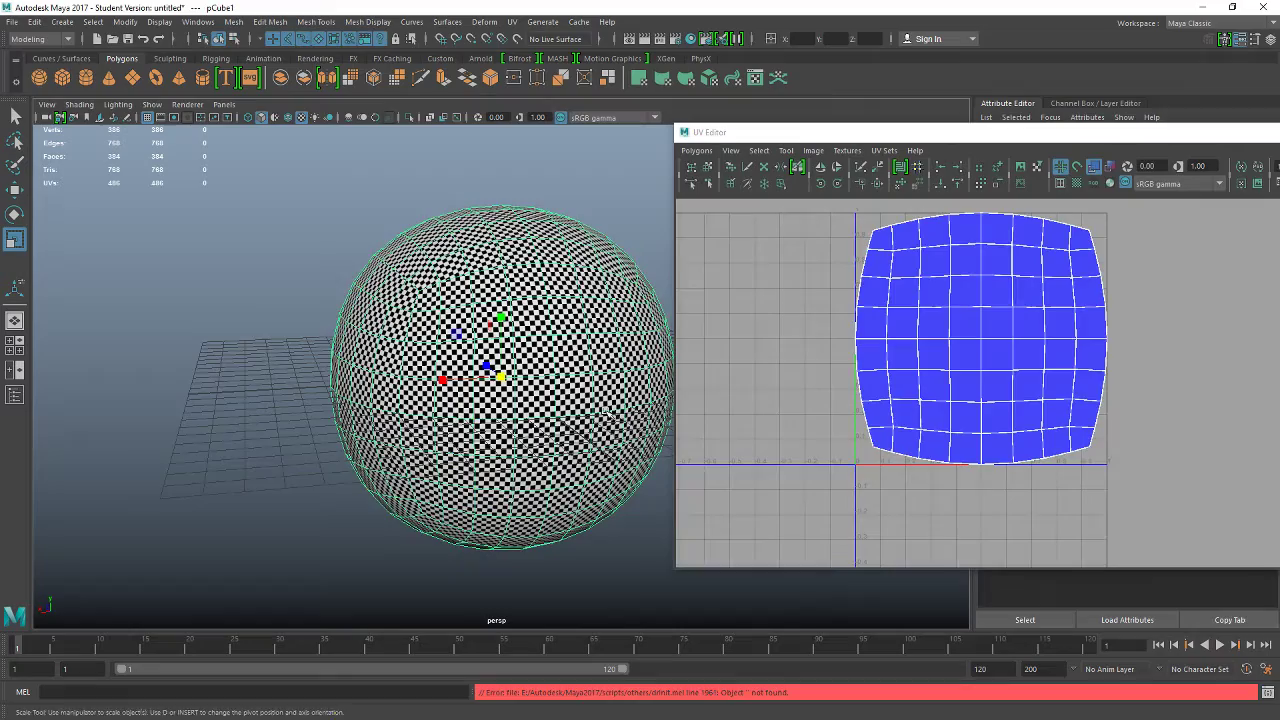
pyautogui.click(277, 357)
pyautogui.keyDown('alt'); pyautogui.moveTo(530, 415); pyautogui.dragTo(450, 438); pyautogui.keyUp('alt')
pyautogui.scroll(5, 476, 360)
pyautogui.scroll(2, 462, 362)
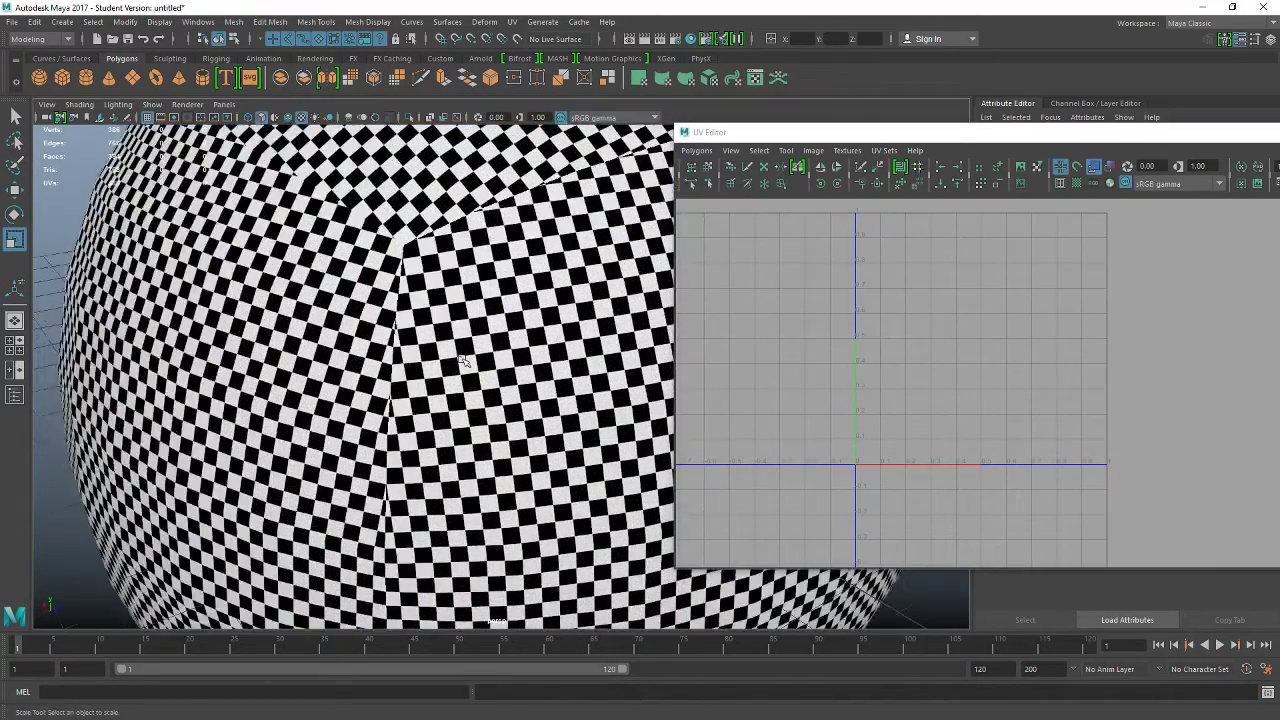
pyautogui.scroll(-5, 425, 360)
pyautogui.keyDown('alt'); pyautogui.moveTo(430, 360); pyautogui.dragTo(570, 390); pyautogui.keyUp('alt')
# - Set the checker texture's Repeat UV to 10 by 10 and inspect the pattern around the sphere
pyautogui.click(575, 370)
pyautogui.moveTo(760, 131); pyautogui.dragTo(21, 213)
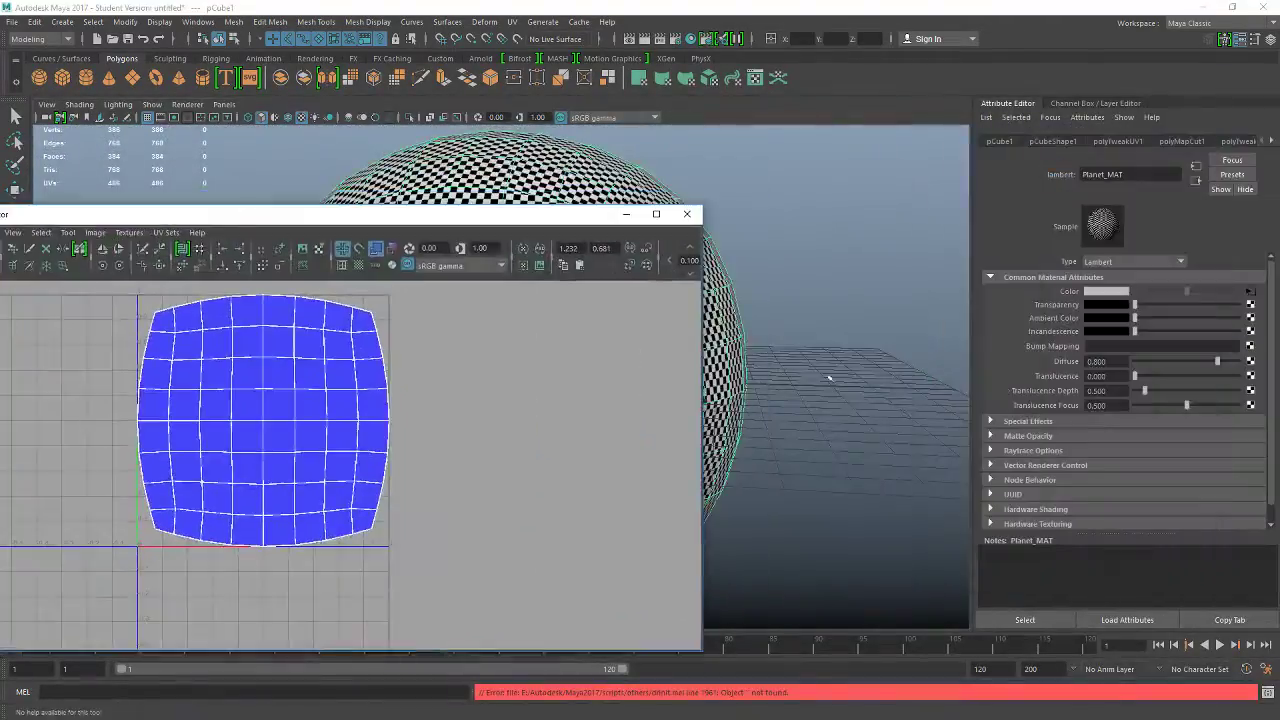
pyautogui.click(1250, 291)
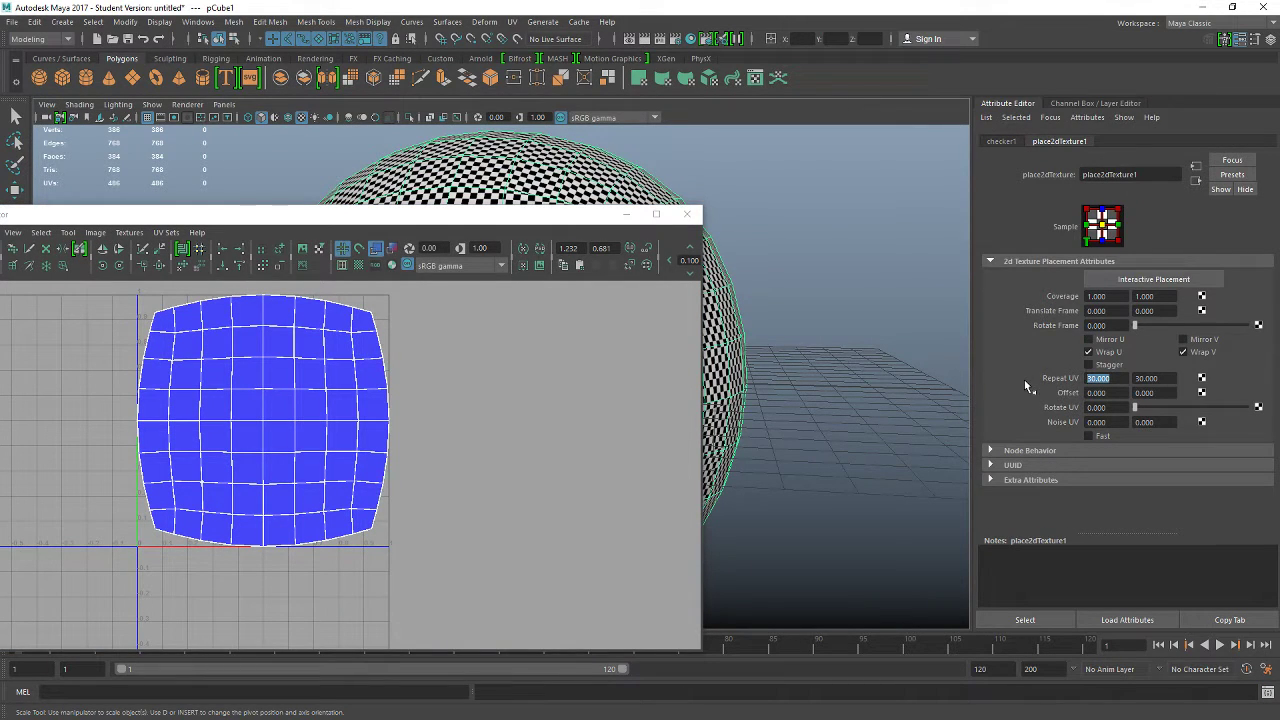
pyautogui.write('10')
pyautogui.press('Tab')
pyautogui.write('10')
pyautogui.press('Tab')
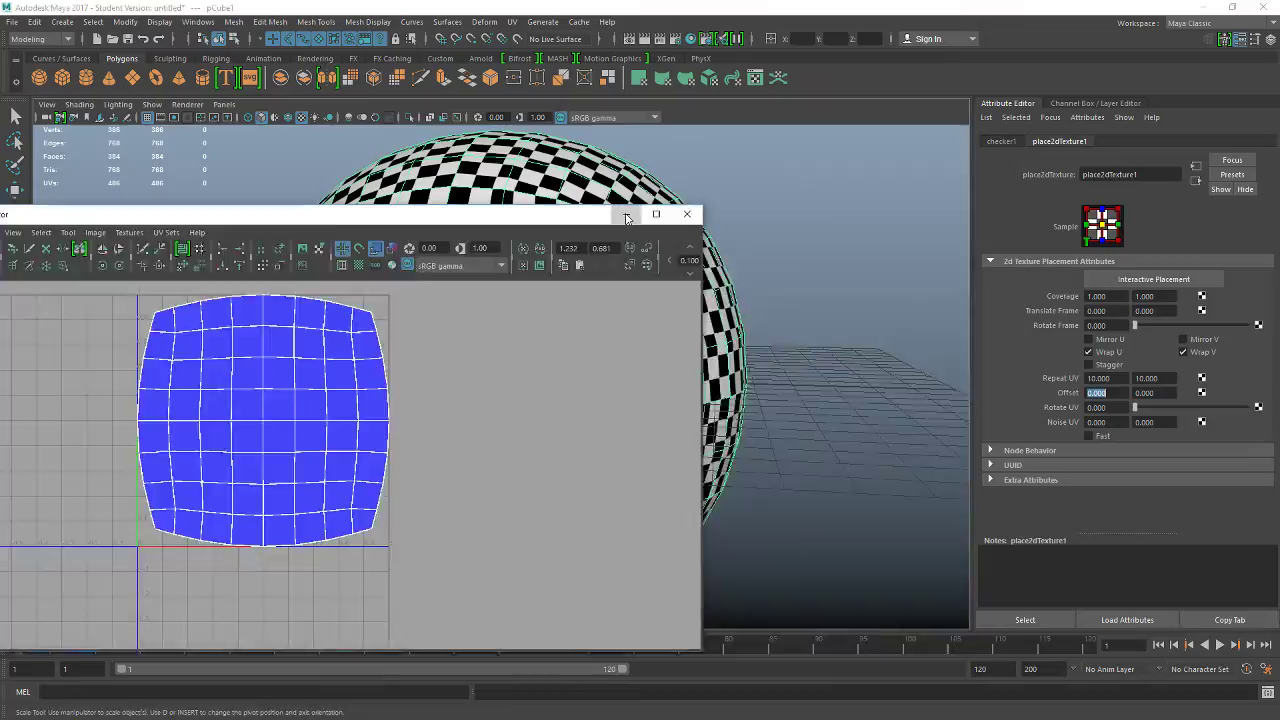
pyautogui.click(627, 217)
pyautogui.click(808, 411)
pyautogui.keyDown('alt'); pyautogui.moveTo(808, 408); pyautogui.dragTo(159, 416); pyautogui.keyUp('alt')
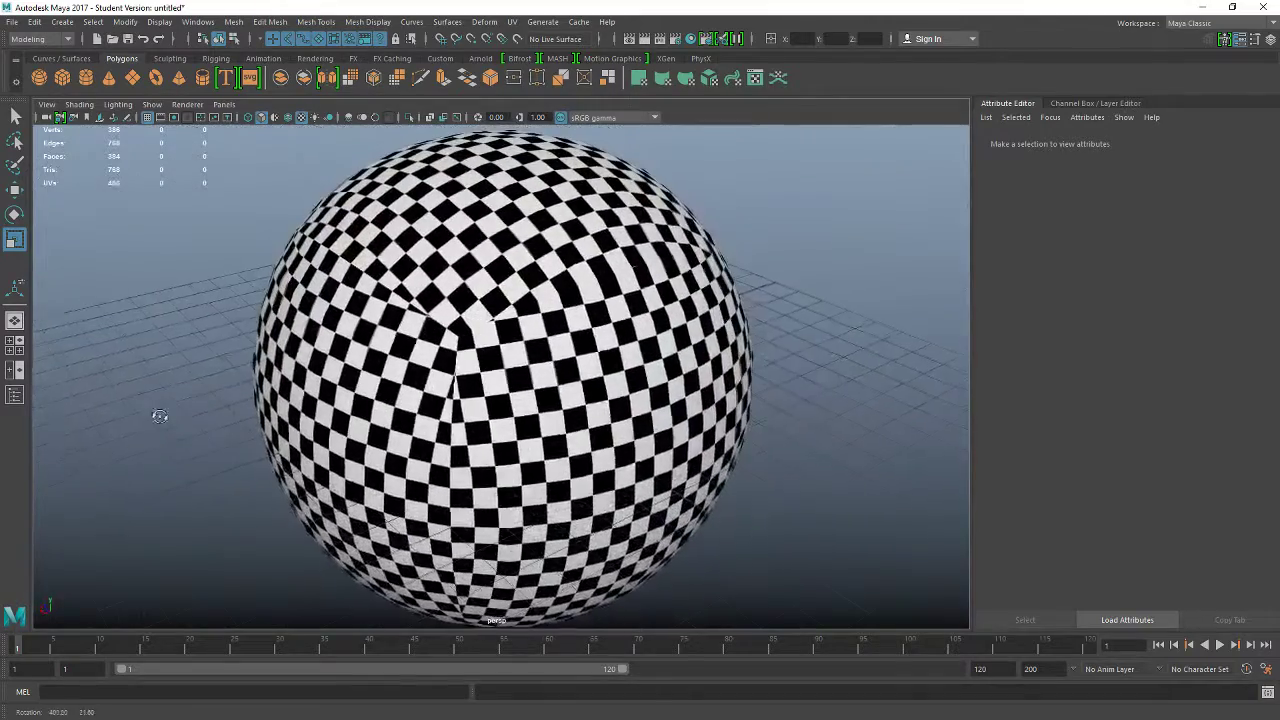
# - Select the sphere and bring up the UV Editor maximized
pyautogui.click(556, 232)
pyautogui.click(755, 78)
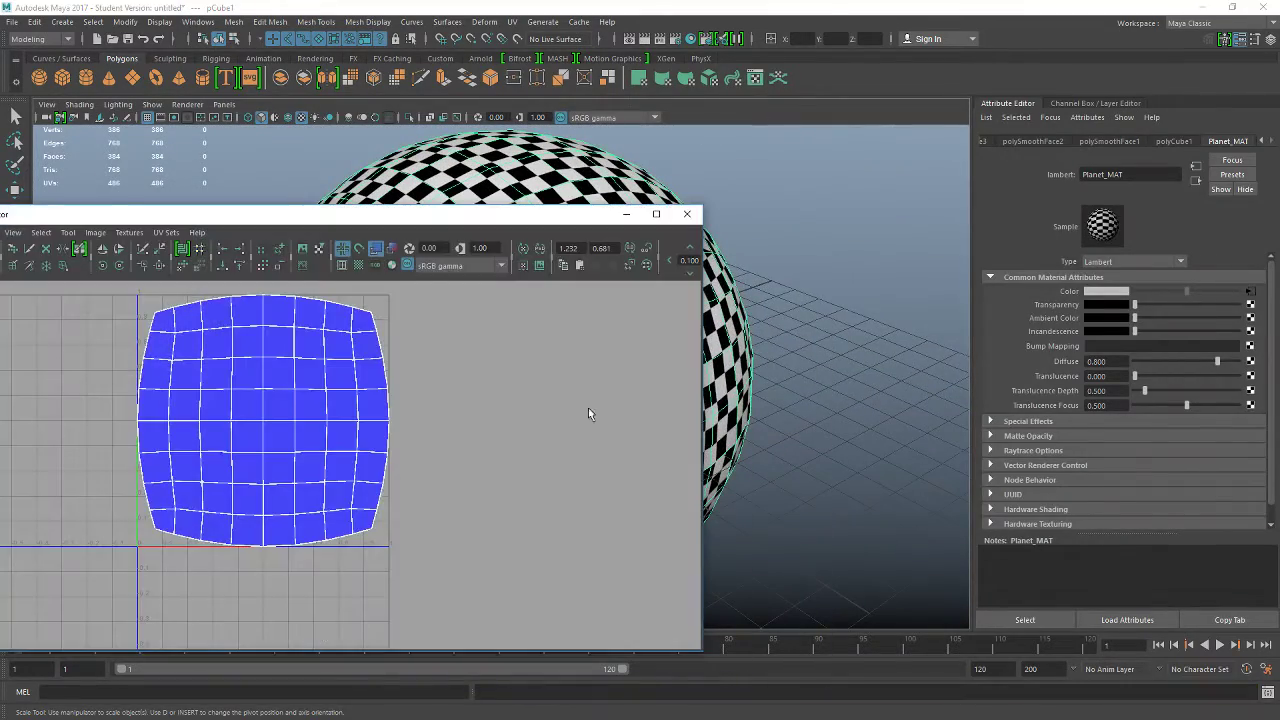
pyautogui.moveTo(457, 207); pyautogui.dragTo(919, 104)
pyautogui.doubleClick(919, 104)
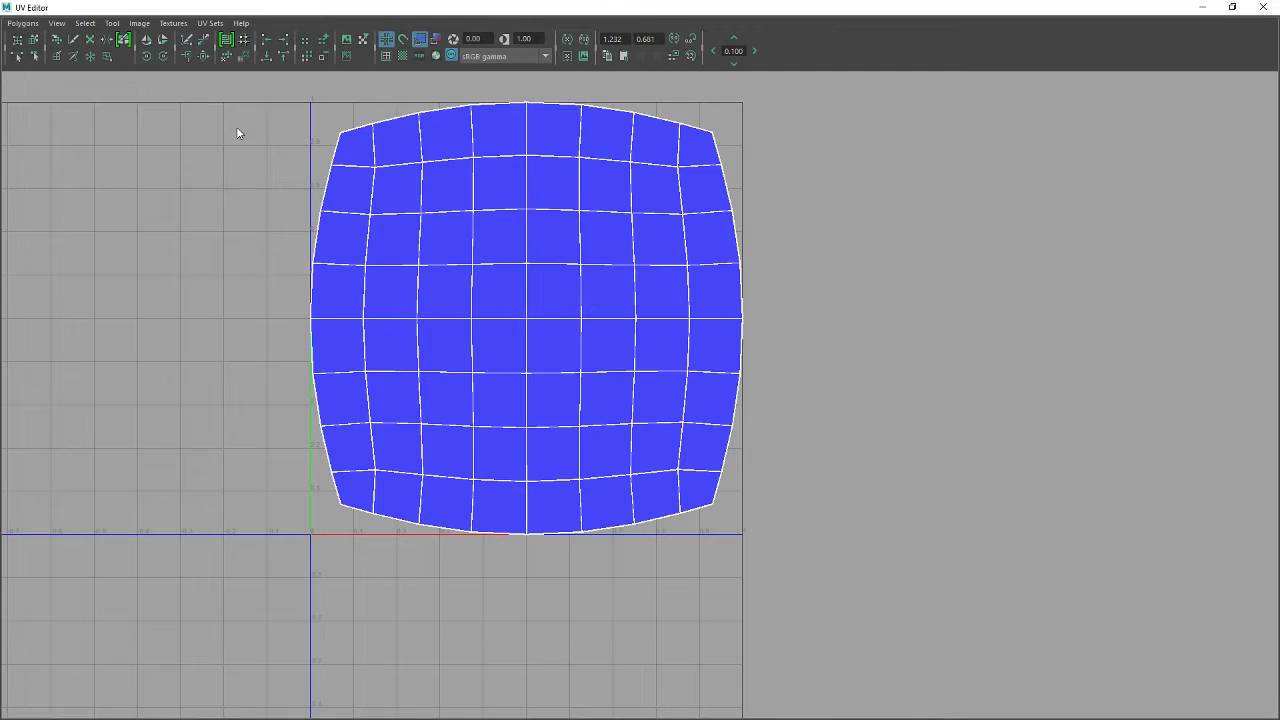
# - Select all of the sphere's UVs and copy them into a new UV set
pyautogui.moveTo(238, 129); pyautogui.dragTo(214, 142, button='right')
pyautogui.scroll(-1, 212, 146)
pyautogui.moveTo(228, 112); pyautogui.dragTo(801, 540)
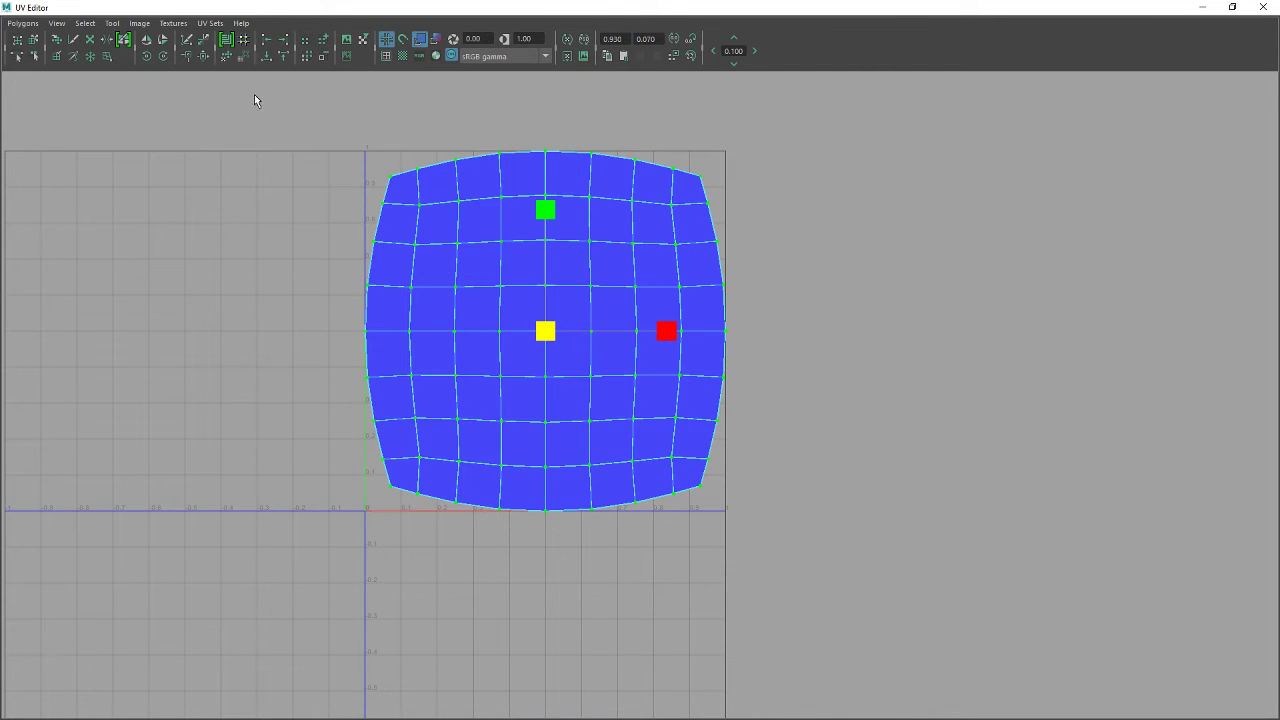
pyautogui.click(211, 24)
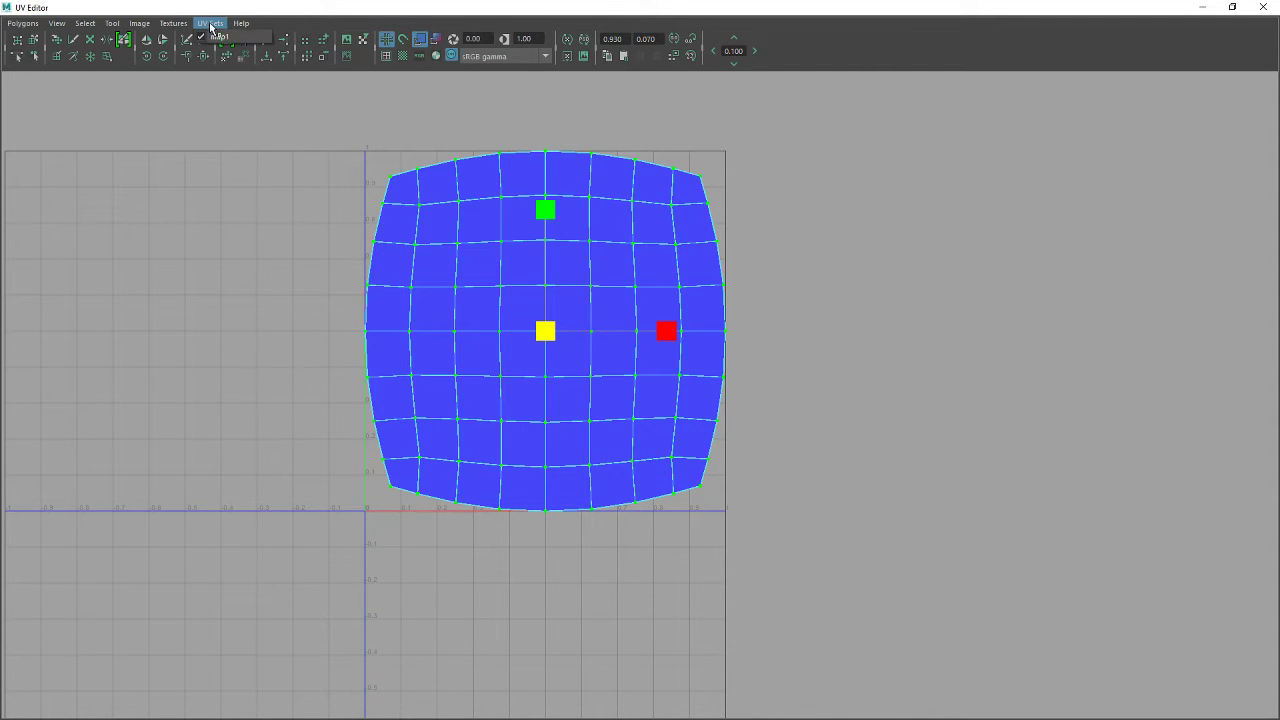
pyautogui.click(23, 23)
pyautogui.moveTo(39, 96)
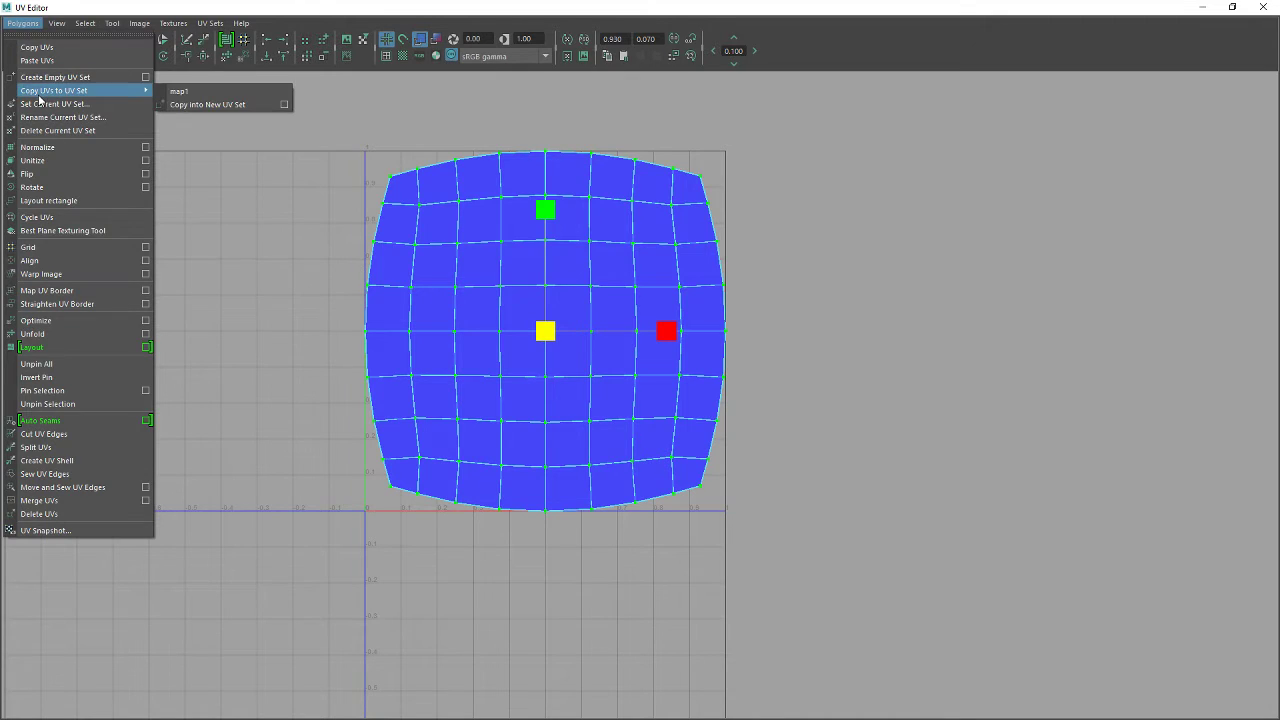
pyautogui.click(210, 105)
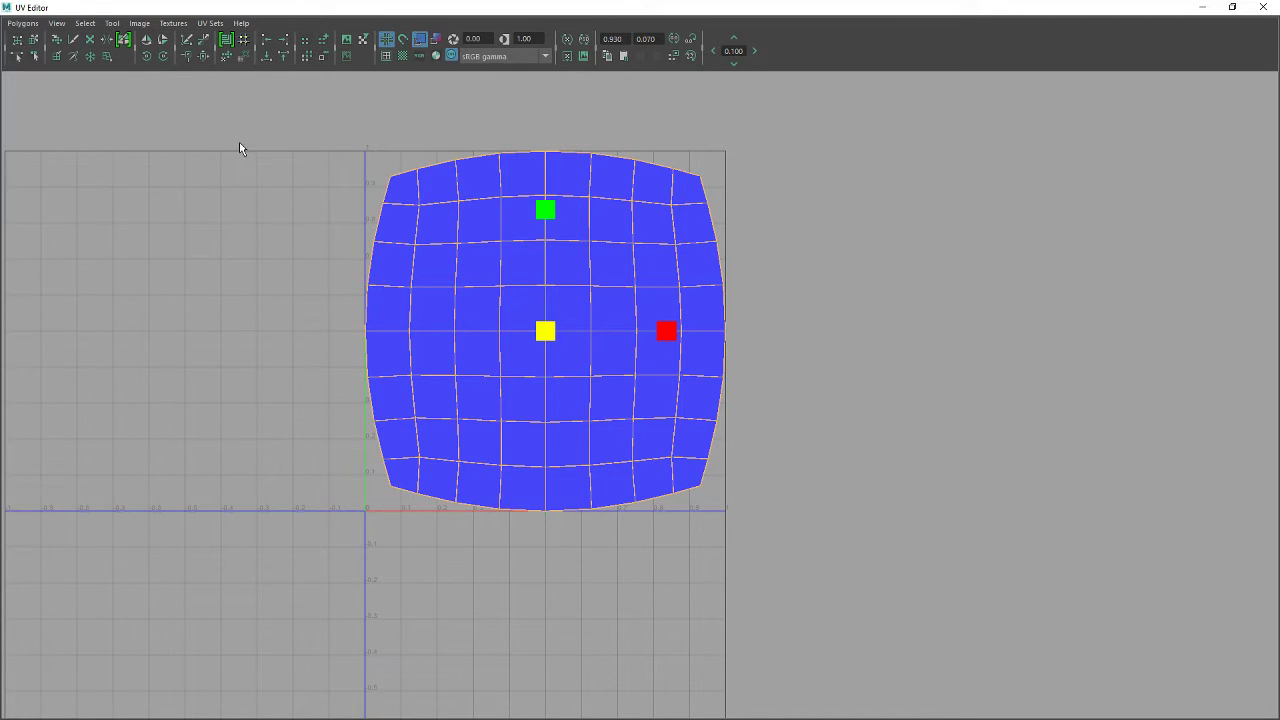
# - Try to unfold all the stacked shells at once, undoing each attempt
pyautogui.click(226, 57)
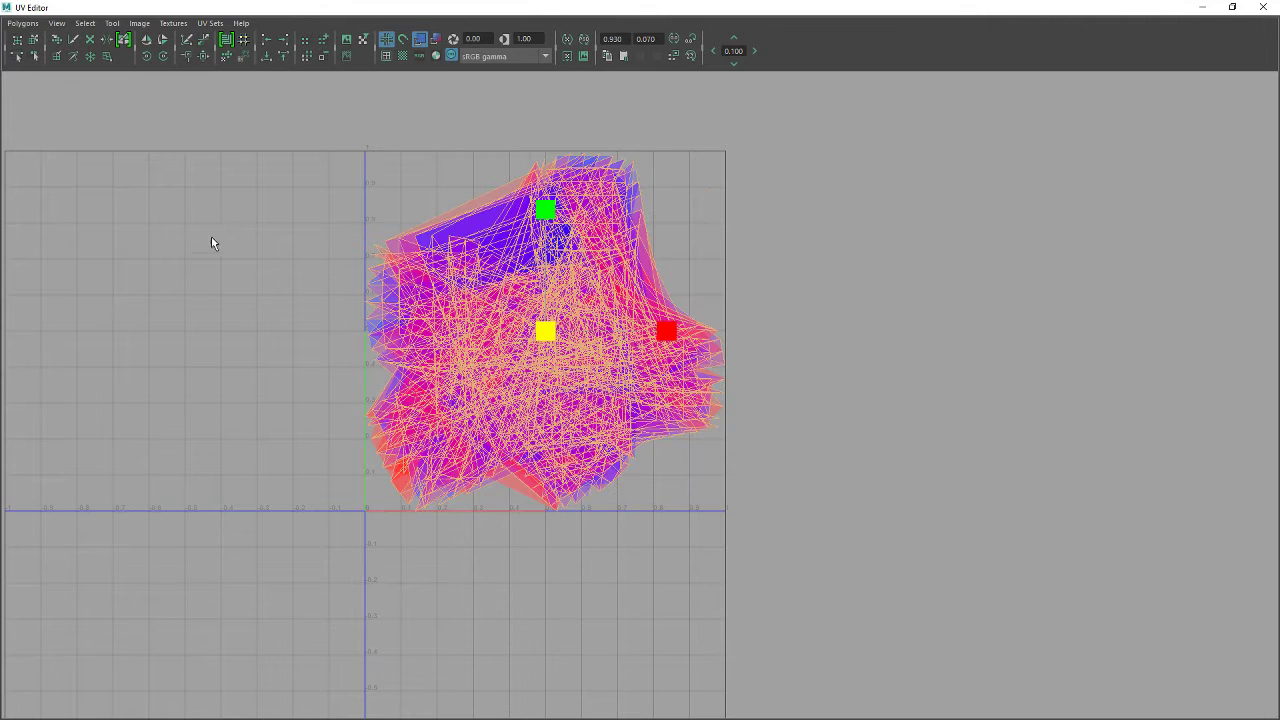
pyautogui.hotkey('ctrl', 'z')
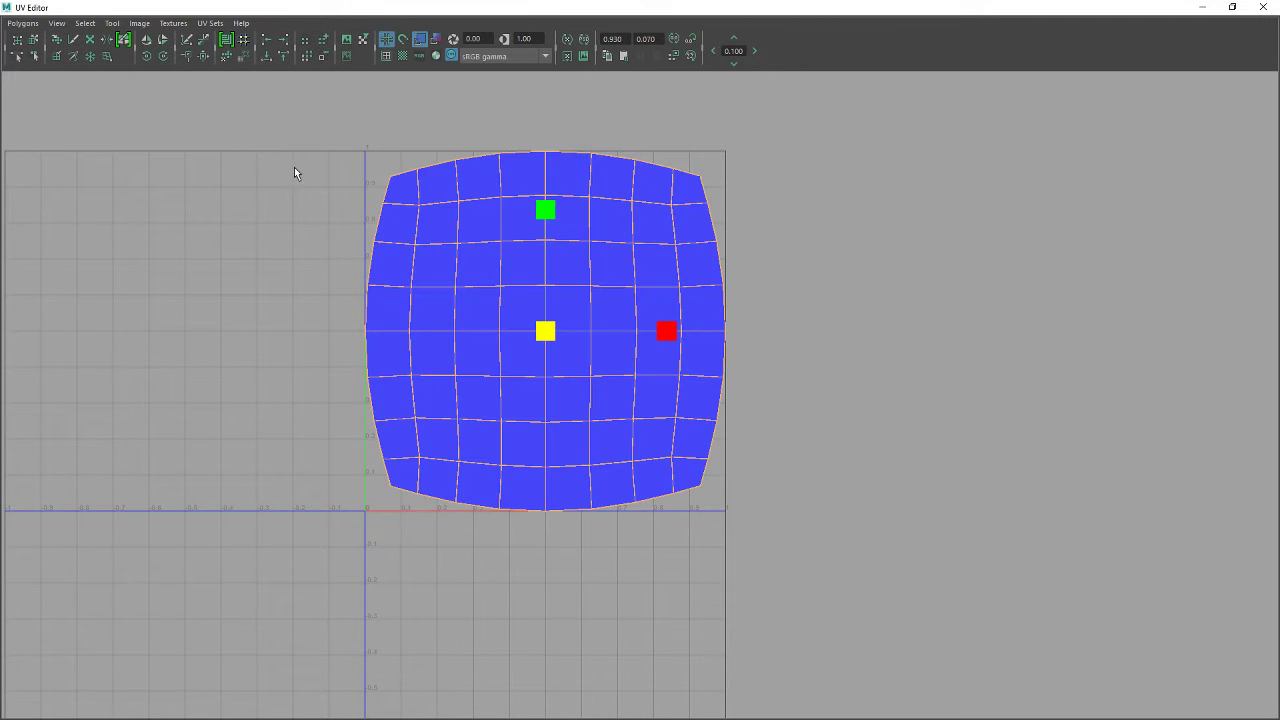
pyautogui.moveTo(277, 143); pyautogui.dragTo(308, 141, button='right')
pyautogui.moveTo(263, 128); pyautogui.dragTo(765, 545)
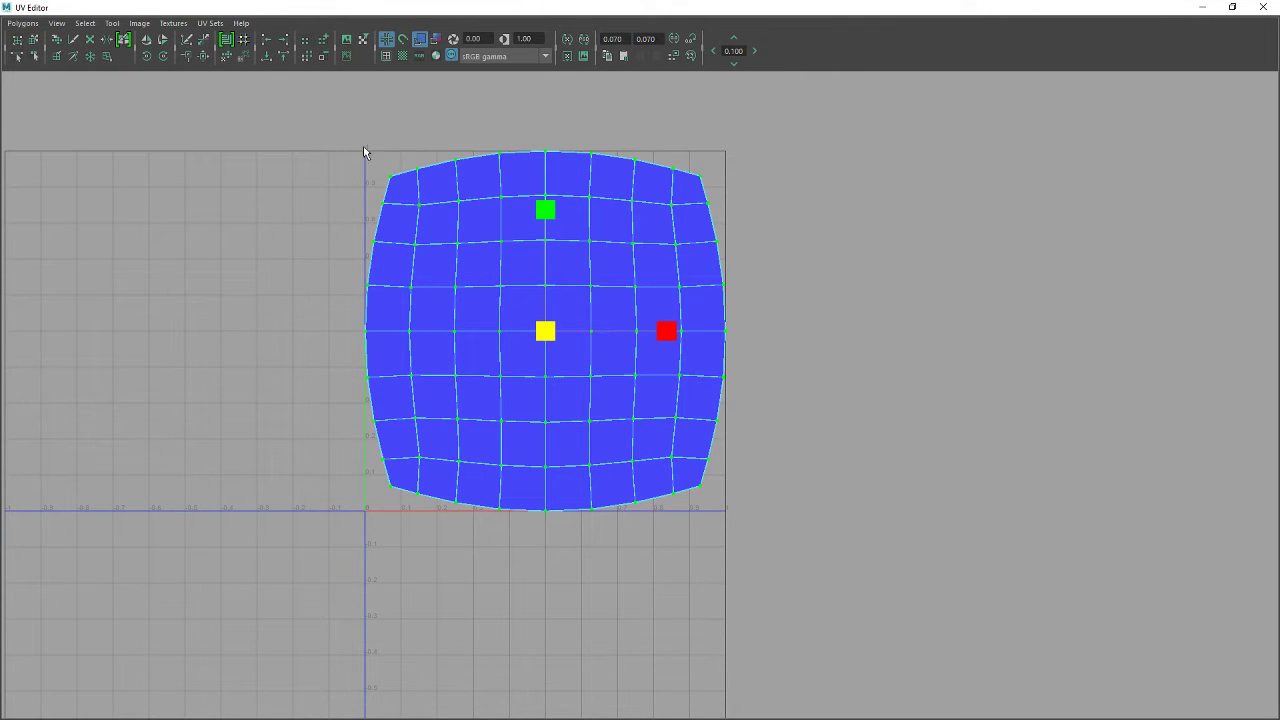
pyautogui.click(224, 57)
pyautogui.hotkey('ctrl', 'z')
# - Try the Layout command on all the stacked shells and undo it
pyautogui.click(22, 23)
pyautogui.click(46, 356)
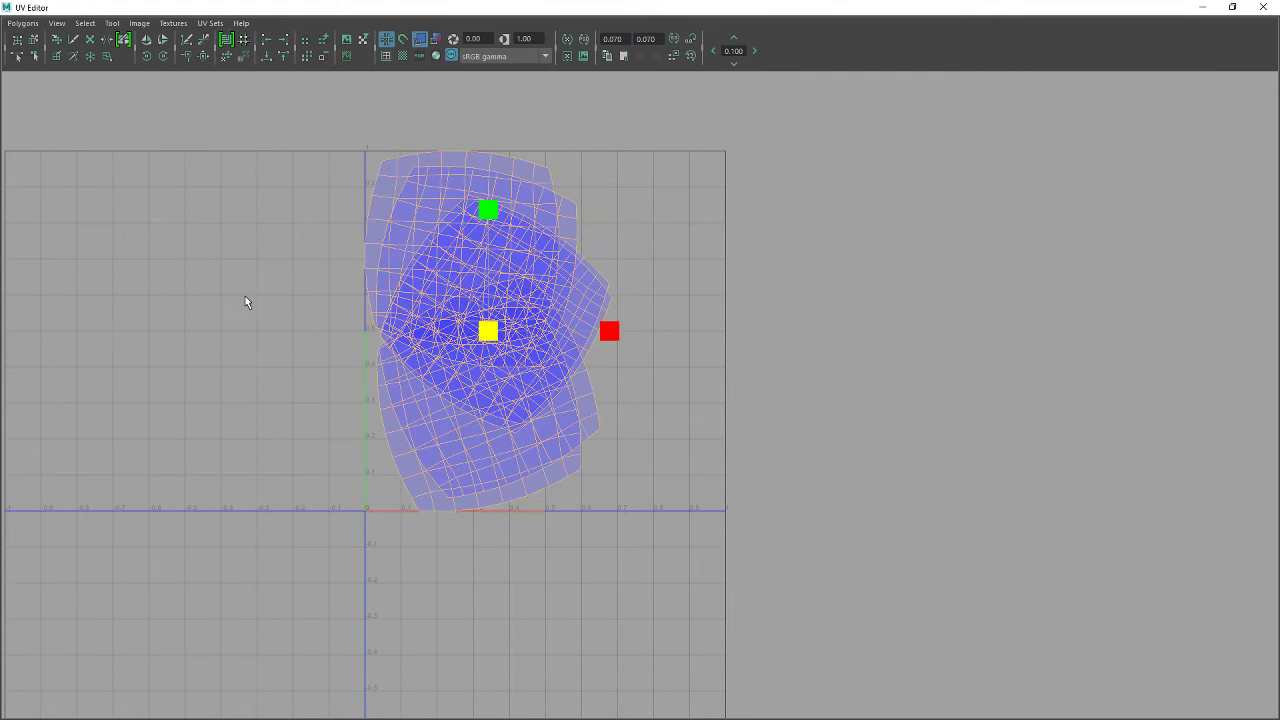
pyautogui.hotkey('ctrl', 'z')
# - Move two whole shells off the stack, placing one on either side of the 0–1 UV tile
pyautogui.click(391, 178)
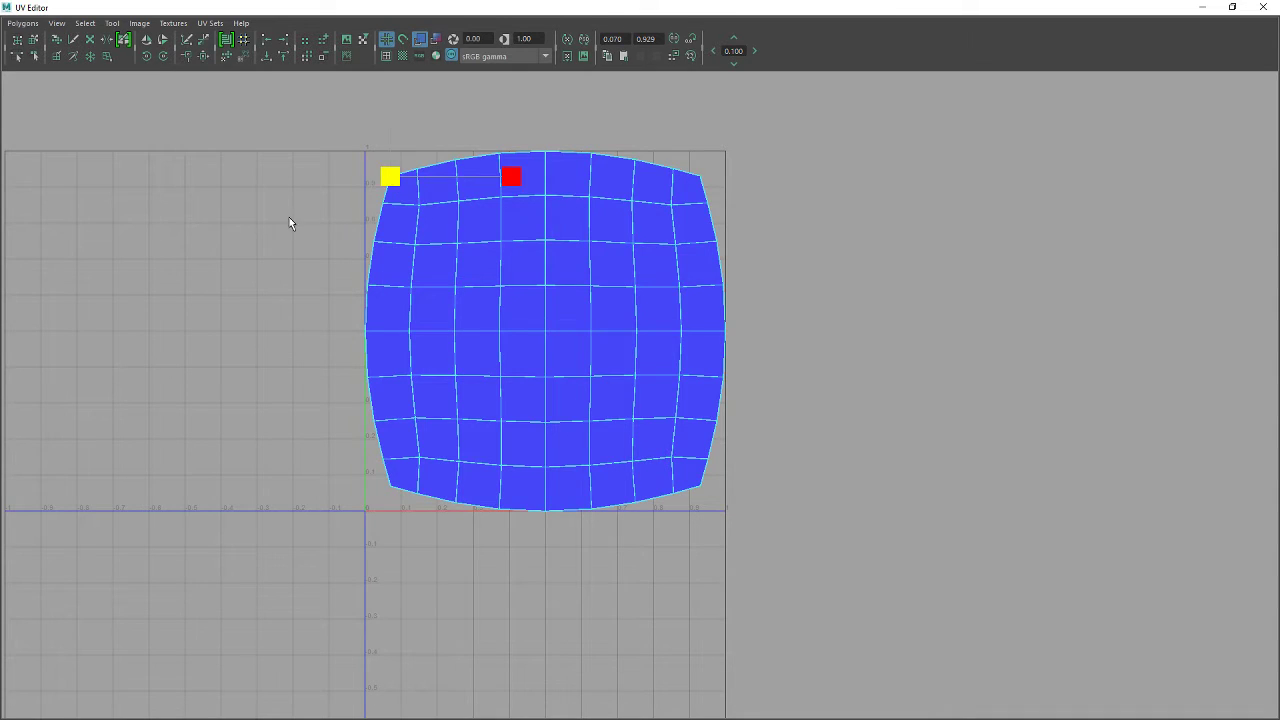
pyautogui.keyDown('ctrl'); pyautogui.moveTo(258, 256); pyautogui.dragTo(307, 232, button='right'); pyautogui.keyUp('ctrl')
pyautogui.press('e')
pyautogui.press('w')
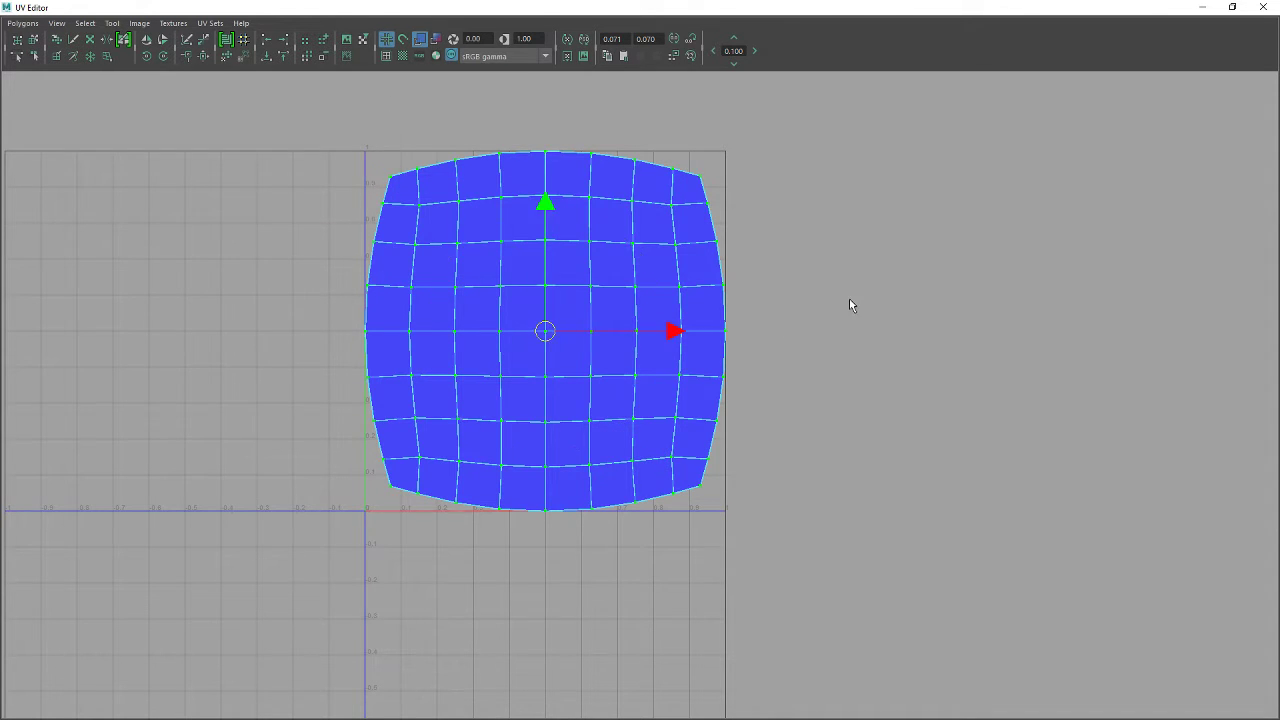
pyautogui.moveTo(849, 298); pyautogui.dragTo(409, 295, button='middle')
pyautogui.click(391, 179)
pyautogui.keyDown('ctrl'); pyautogui.moveTo(314, 280); pyautogui.dragTo(364, 261, button='right'); pyautogui.keyUp('ctrl')
pyautogui.moveTo(311, 317); pyautogui.dragTo(795, 299, button='middle')
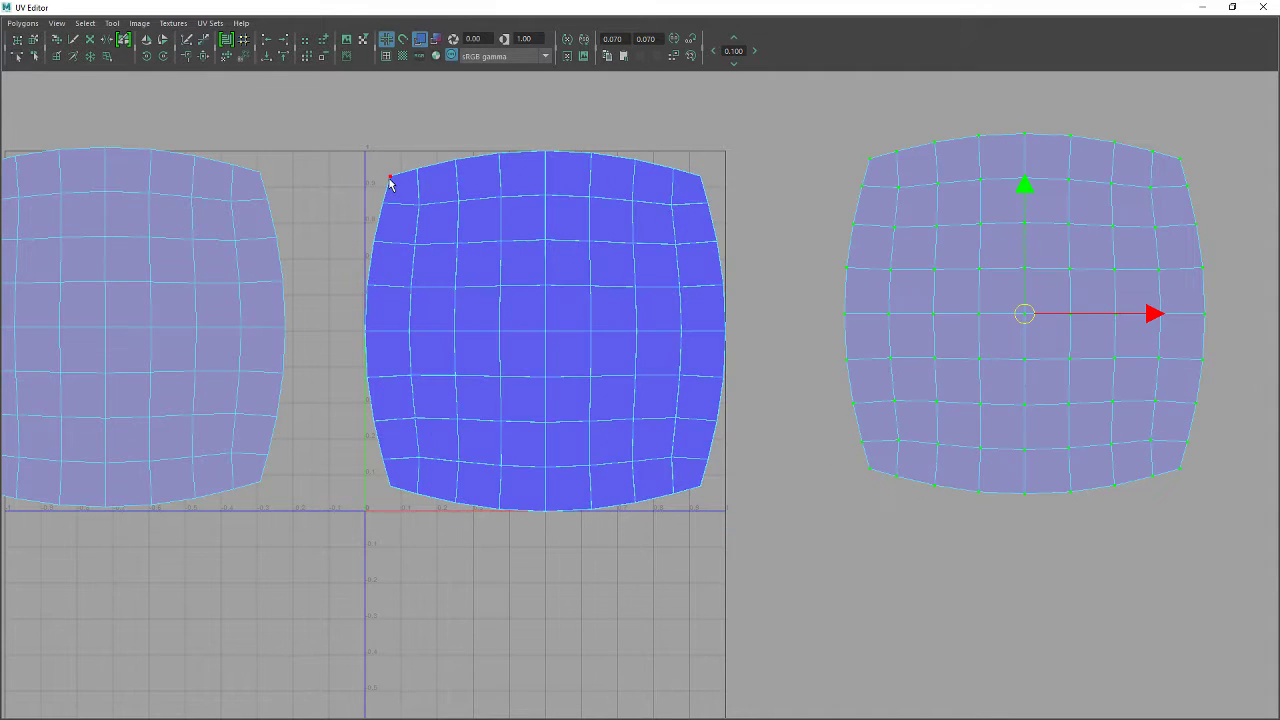
# - Move three more whole shells off the stack, spreading them without overlap in a row beneath the UV tile
pyautogui.click(389, 178)
pyautogui.keyDown('ctrl'); pyautogui.moveTo(369, 166); pyautogui.dragTo(374, 163, button='right'); pyautogui.keyUp('ctrl')
pyautogui.moveTo(374, 163); pyautogui.dragTo(20, 618, button='middle')
pyautogui.click(422, 488)
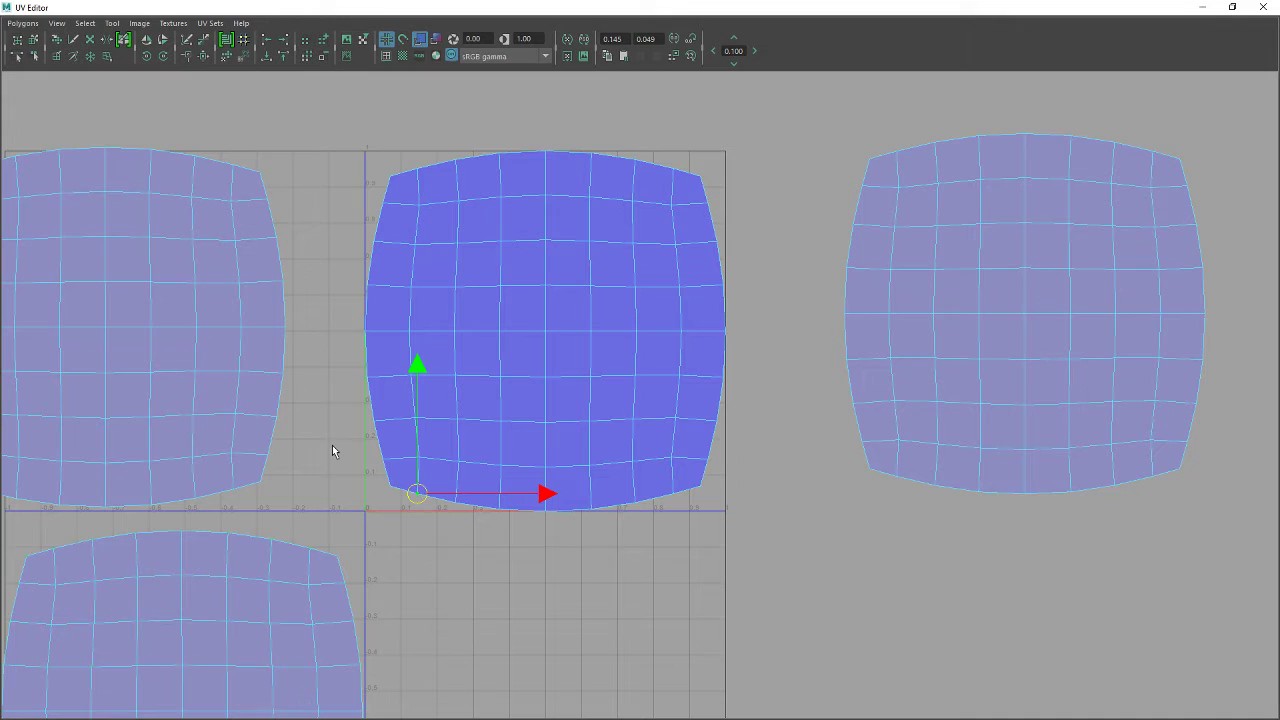
pyautogui.keyDown('ctrl'); pyautogui.moveTo(332, 445); pyautogui.dragTo(413, 441, button='right'); pyautogui.keyUp('ctrl')
pyautogui.moveTo(351, 471); pyautogui.dragTo(769, 719, button='middle')
pyautogui.scroll(-1, 629, 560)
pyautogui.keyDown('alt'); pyautogui.moveTo(630, 578); pyautogui.dragTo(628, 456, button='middle'); pyautogui.keyUp('alt')
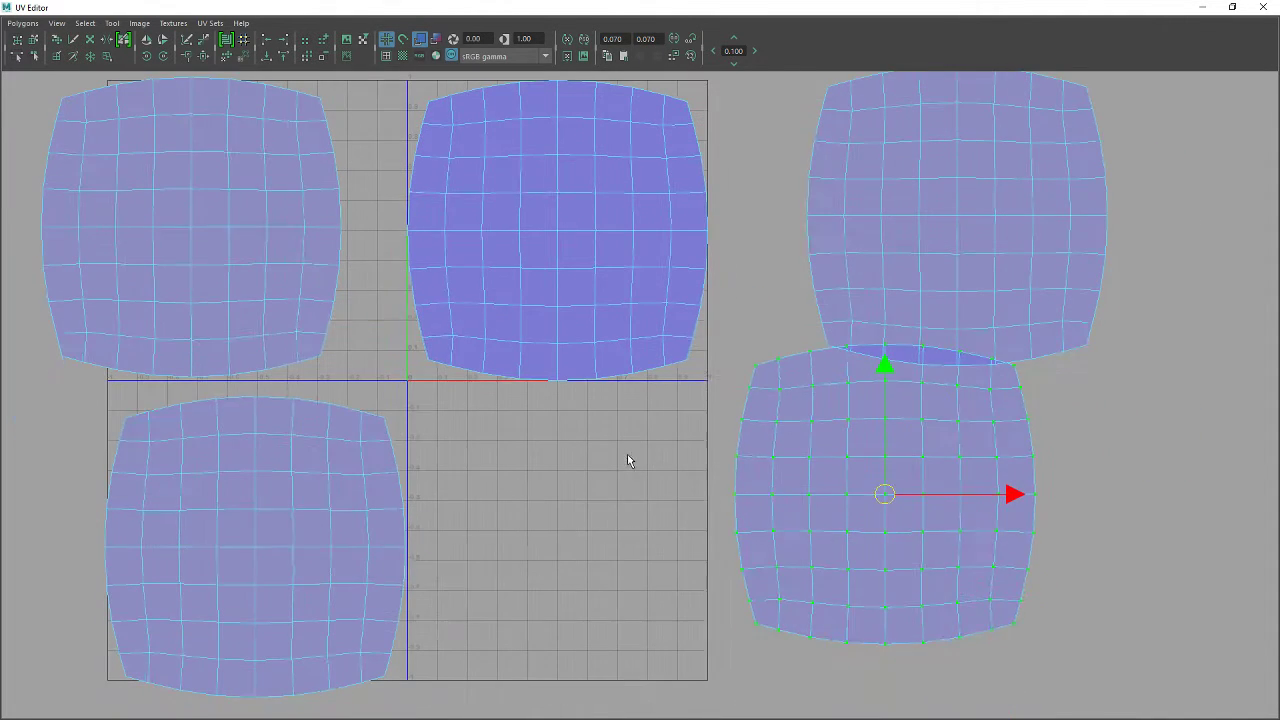
pyautogui.moveTo(555, 533); pyautogui.dragTo(291, 610, button='middle')
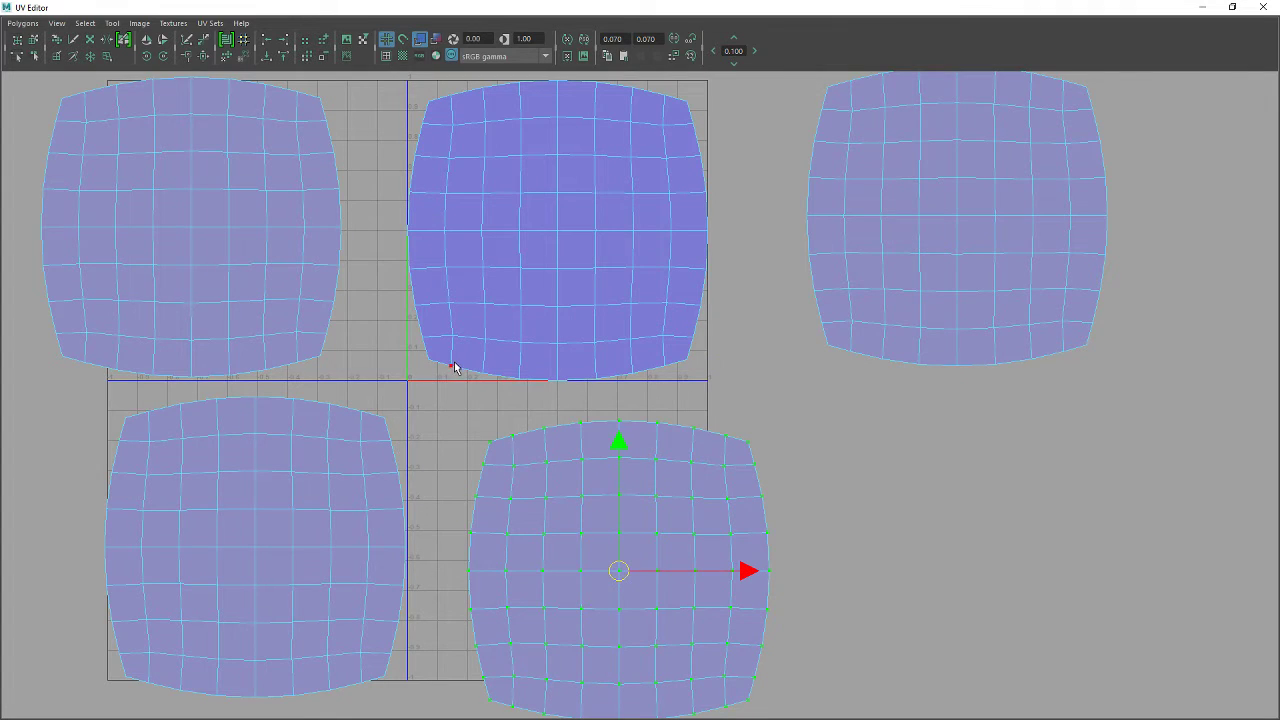
pyautogui.click(451, 366)
pyautogui.keyDown('ctrl'); pyautogui.moveTo(354, 360); pyautogui.dragTo(466, 354, button='right'); pyautogui.keyUp('ctrl')
pyautogui.moveTo(466, 354); pyautogui.dragTo(806, 694, button='middle')
# - Select all six separated shells and run the Layout command on them
pyautogui.press('a')
pyautogui.moveTo(160, 136); pyautogui.dragTo(1144, 686)
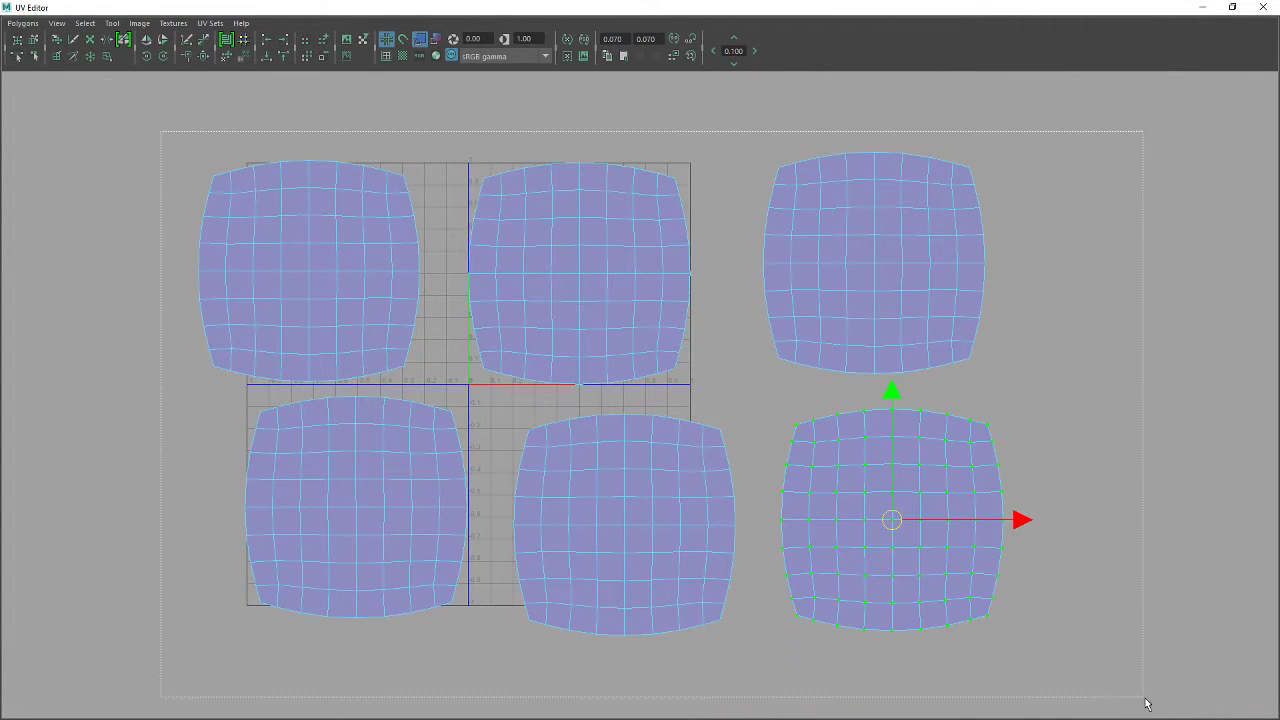
pyautogui.click(22, 22)
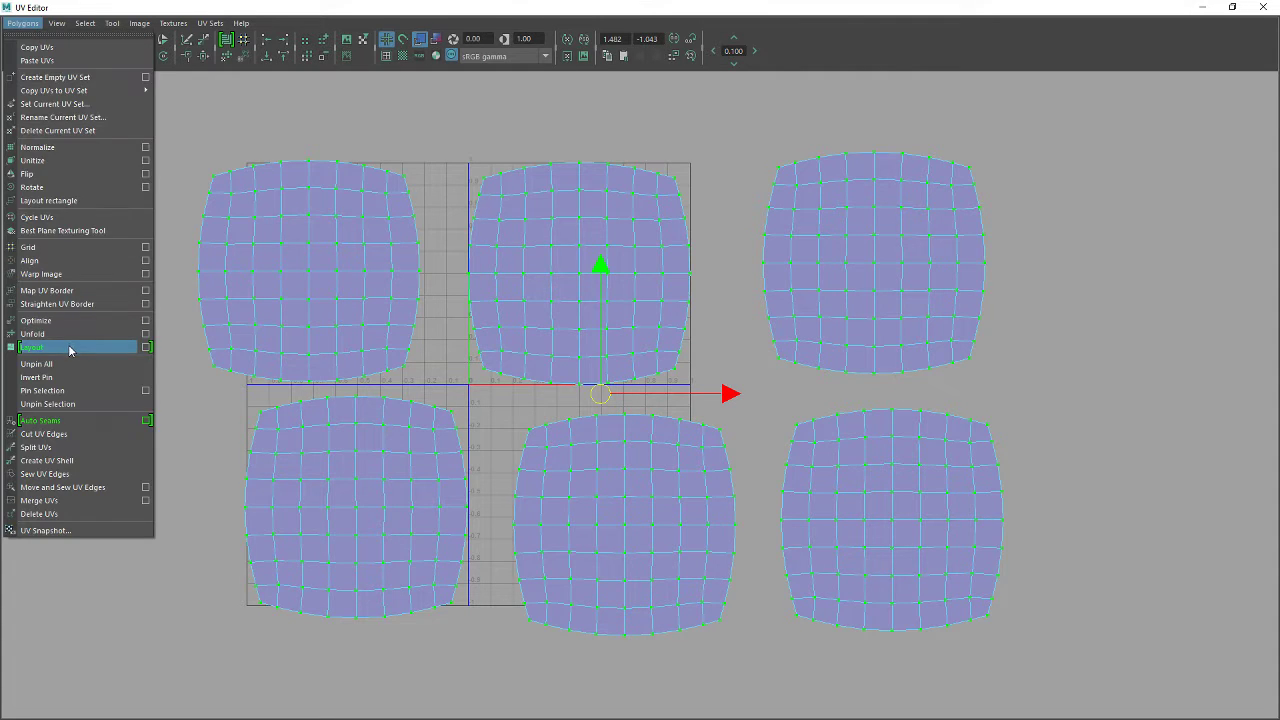
pyautogui.click(69, 347)
# - Separate the two overlapping pairs inside the UV tile by moving one shell of each pair into free space
pyautogui.scroll(3, 655, 236)
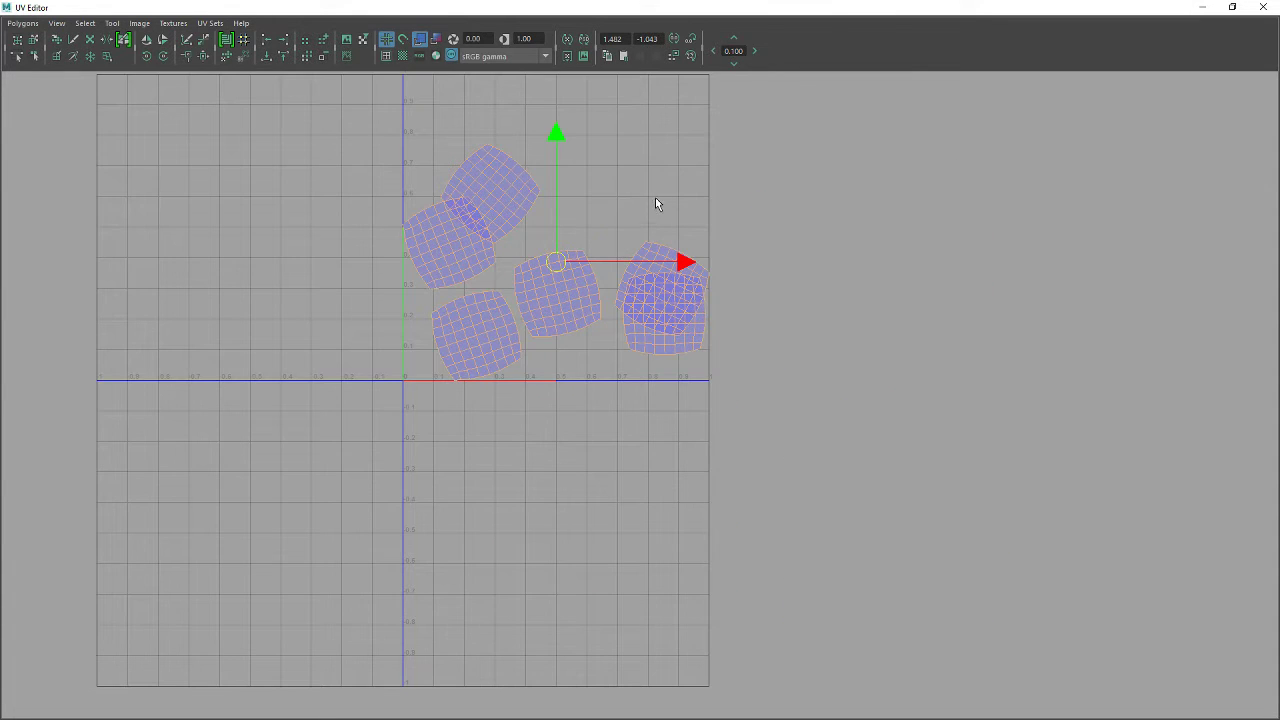
pyautogui.scroll(2, 649, 191)
pyautogui.keyDown('alt'); pyautogui.moveTo(649, 191); pyautogui.dragTo(685, 396, button='middle'); pyautogui.keyUp('alt')
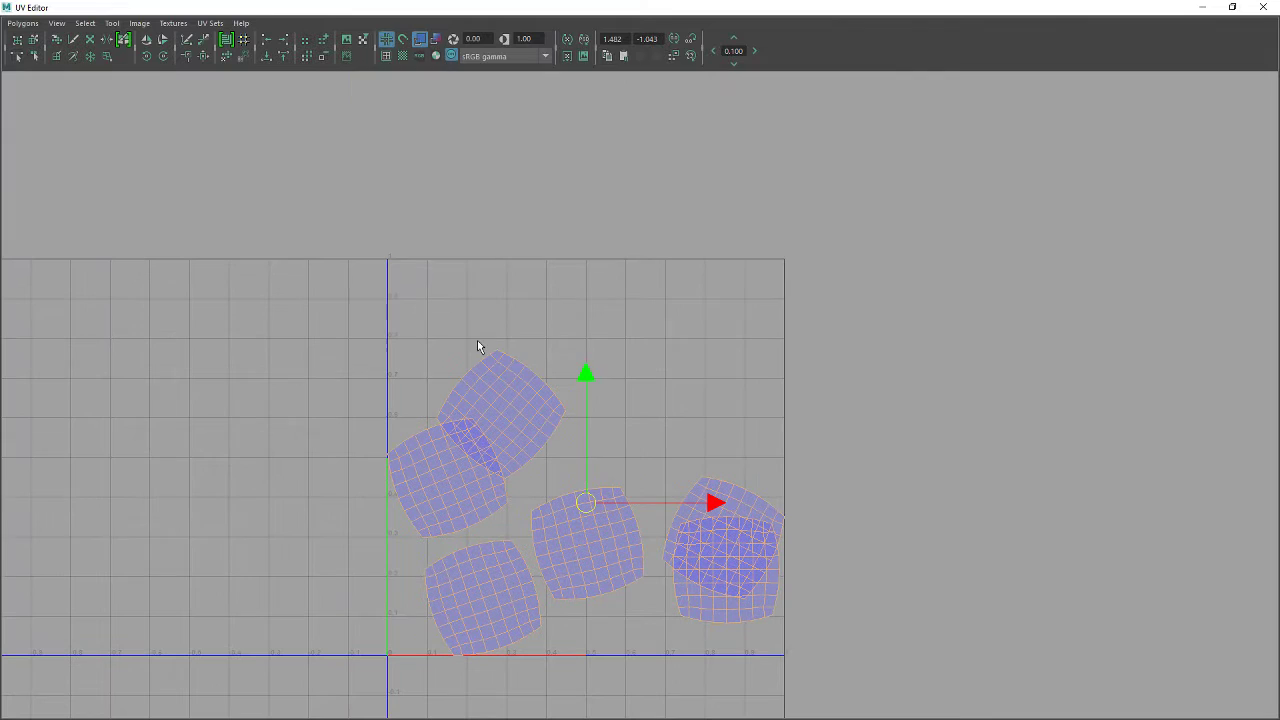
pyautogui.moveTo(477, 340); pyautogui.dragTo(537, 368)
pyautogui.keyDown('ctrl'); pyautogui.moveTo(421, 333); pyautogui.dragTo(500, 309, button='right'); pyautogui.keyUp('ctrl')
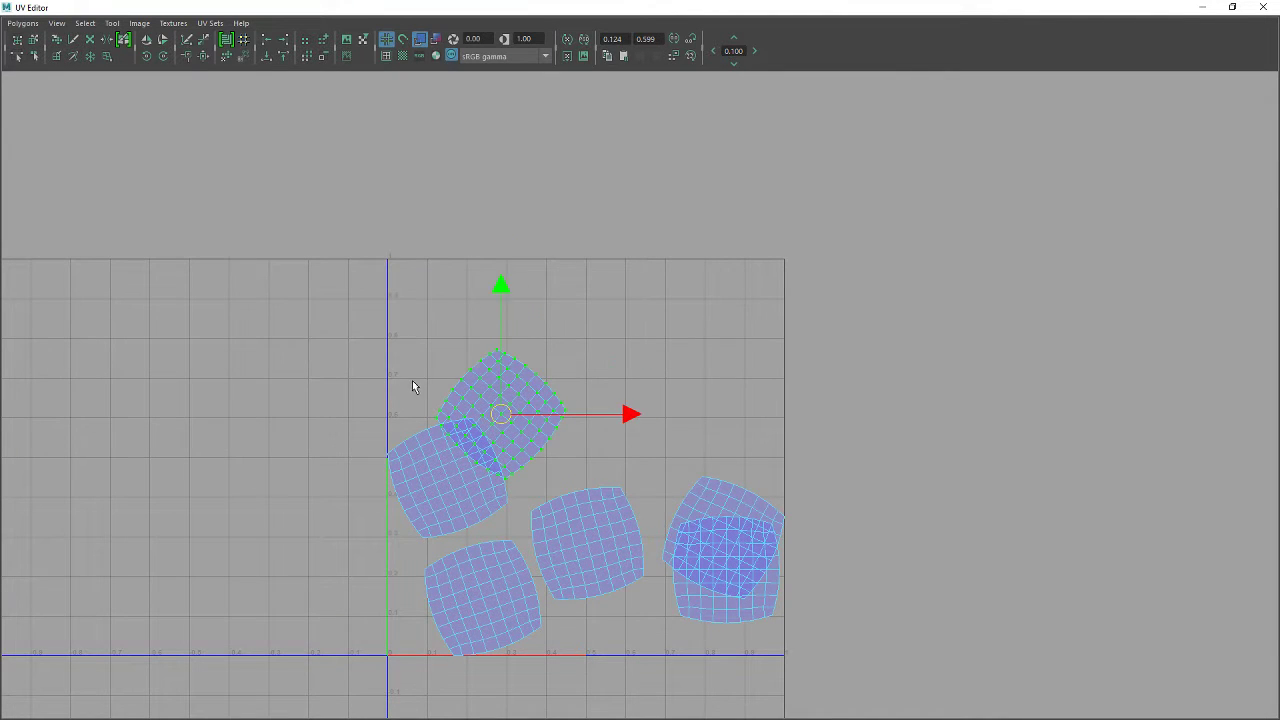
pyautogui.moveTo(414, 386); pyautogui.dragTo(489, 388, button='middle')
pyautogui.moveTo(290, 235); pyautogui.dragTo(1046, 697)
pyautogui.moveTo(746, 494); pyautogui.dragTo(747, 495)
pyautogui.keyDown('ctrl'); pyautogui.moveTo(644, 417); pyautogui.dragTo(679, 414, button='right'); pyautogui.keyUp('ctrl')
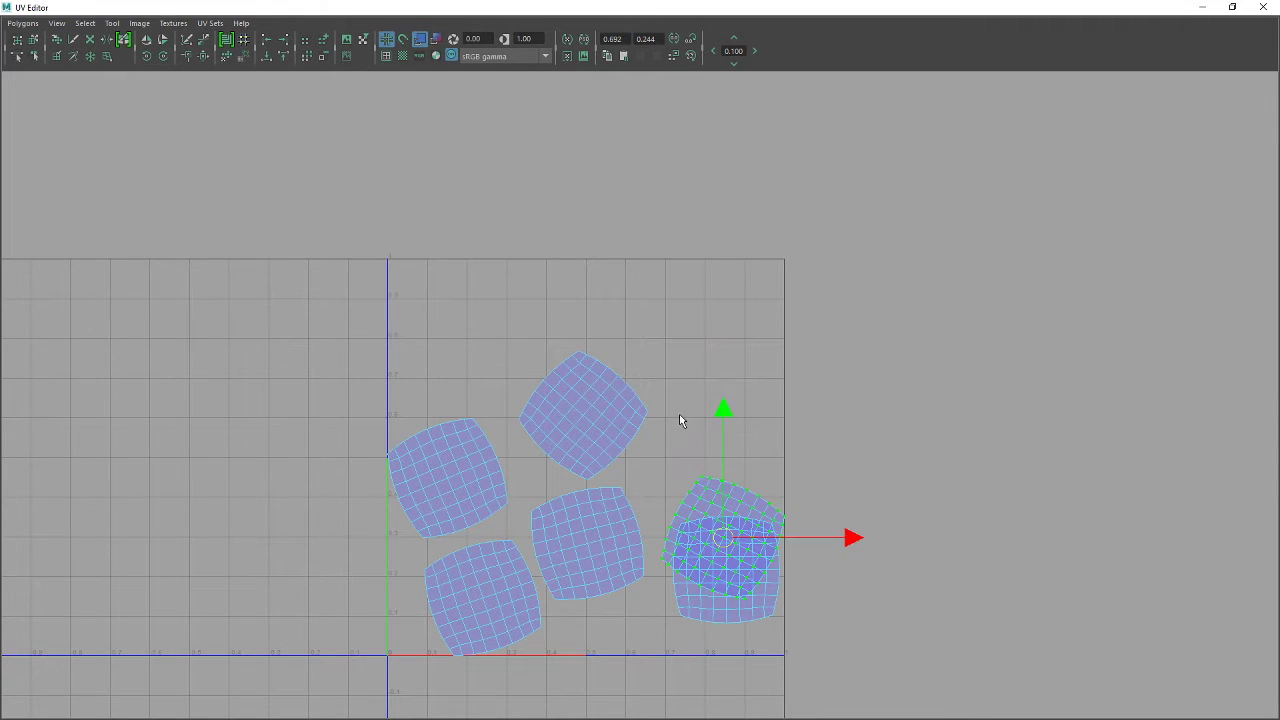
pyautogui.moveTo(660, 488); pyautogui.dragTo(647, 425, button='middle')
# - Lay out all six shells with the Unfold3D method, and repack them larger within the UV tile
pyautogui.moveTo(300, 330); pyautogui.dragTo(1124, 716)
pyautogui.click(27, 27)
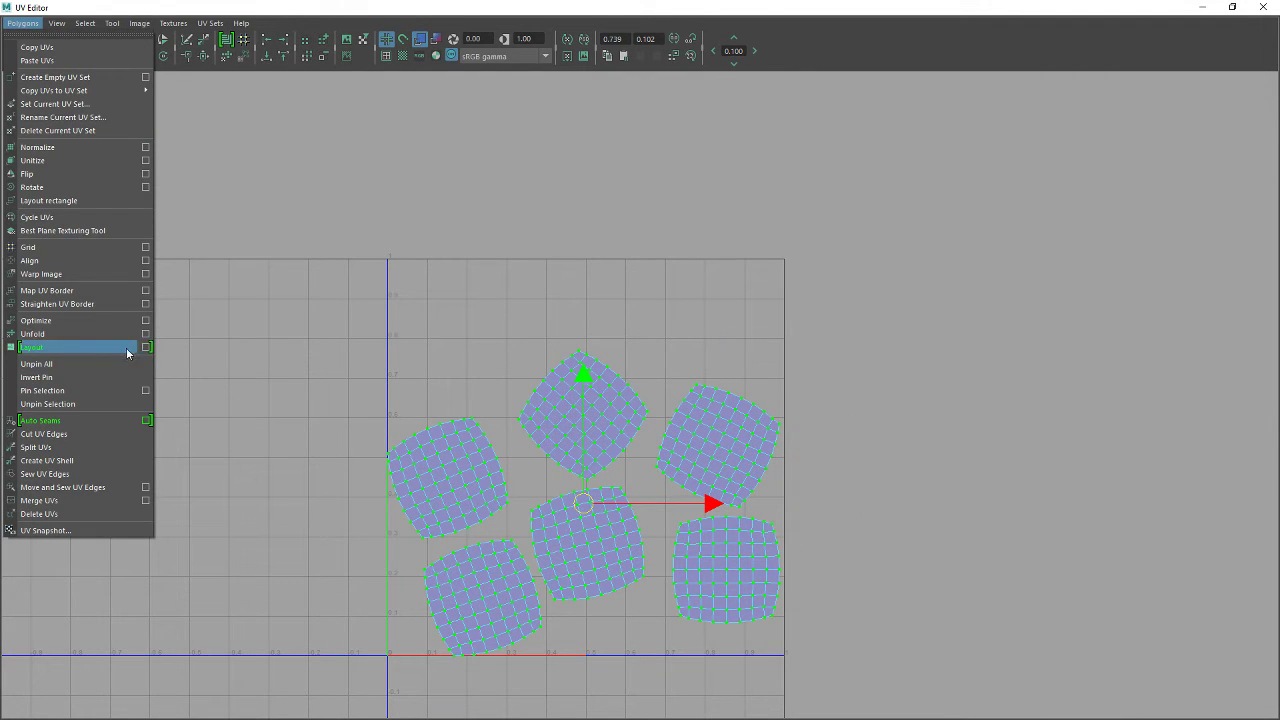
pyautogui.click(146, 349)
pyautogui.moveTo(763, 157); pyautogui.dragTo(908, 125)
pyautogui.click(949, 159)
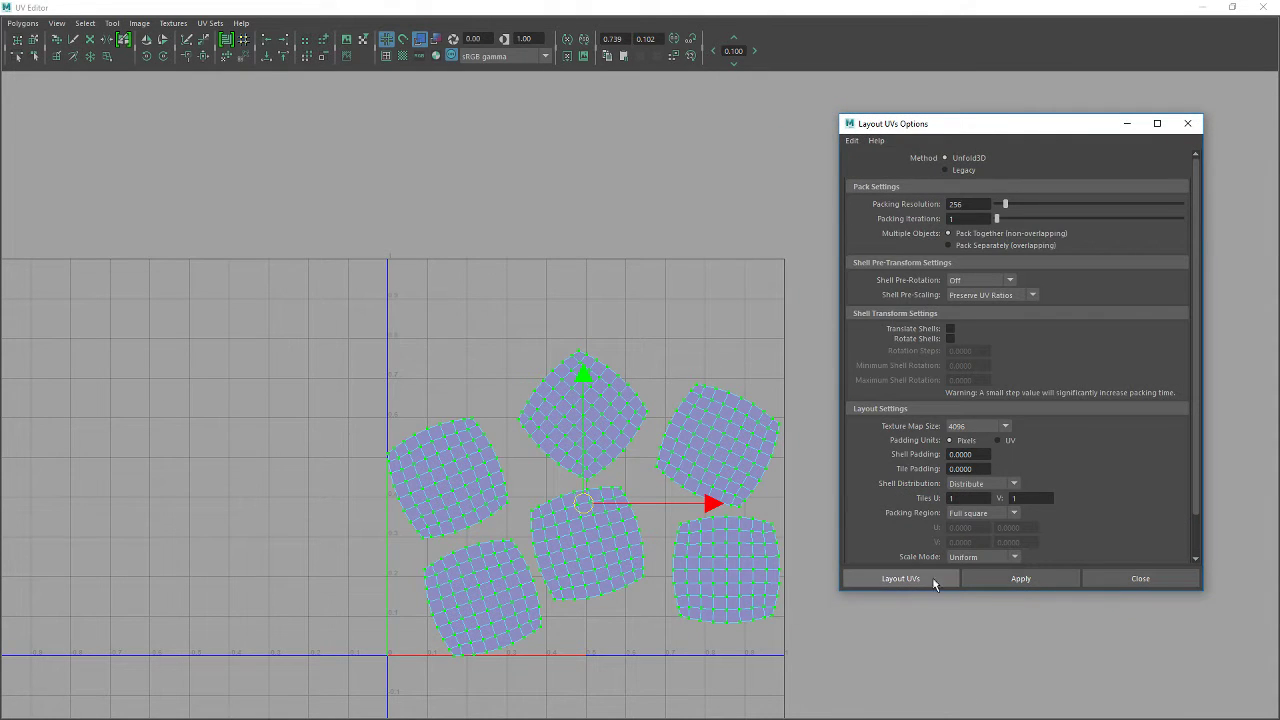
pyautogui.click(925, 580)
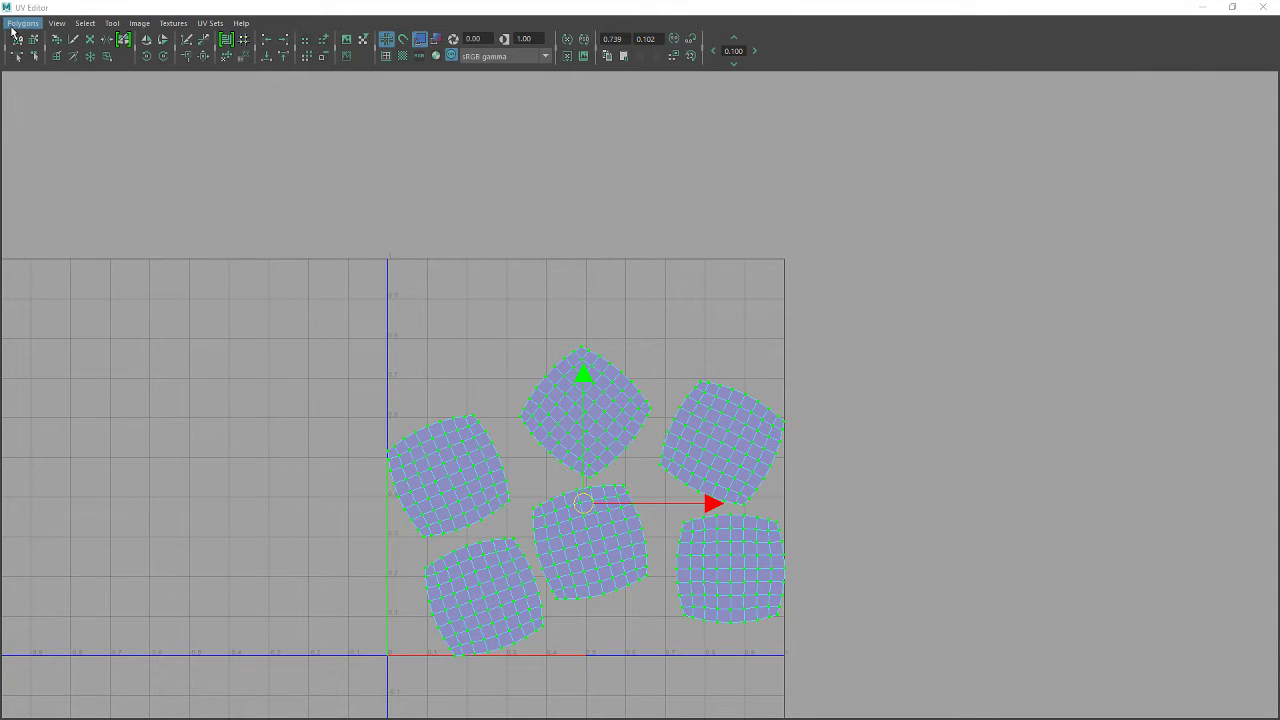
pyautogui.click(230, 59)
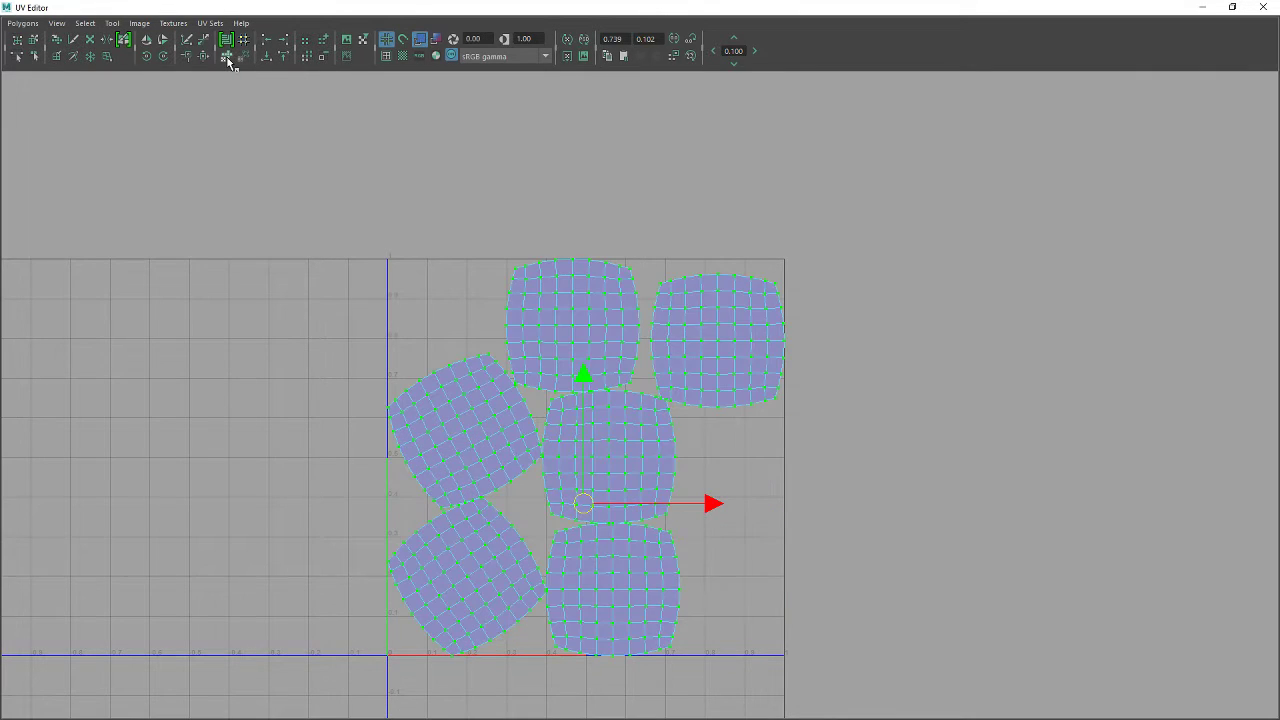
pyautogui.click(281, 216)
pyautogui.scroll(-1, 680, 250)
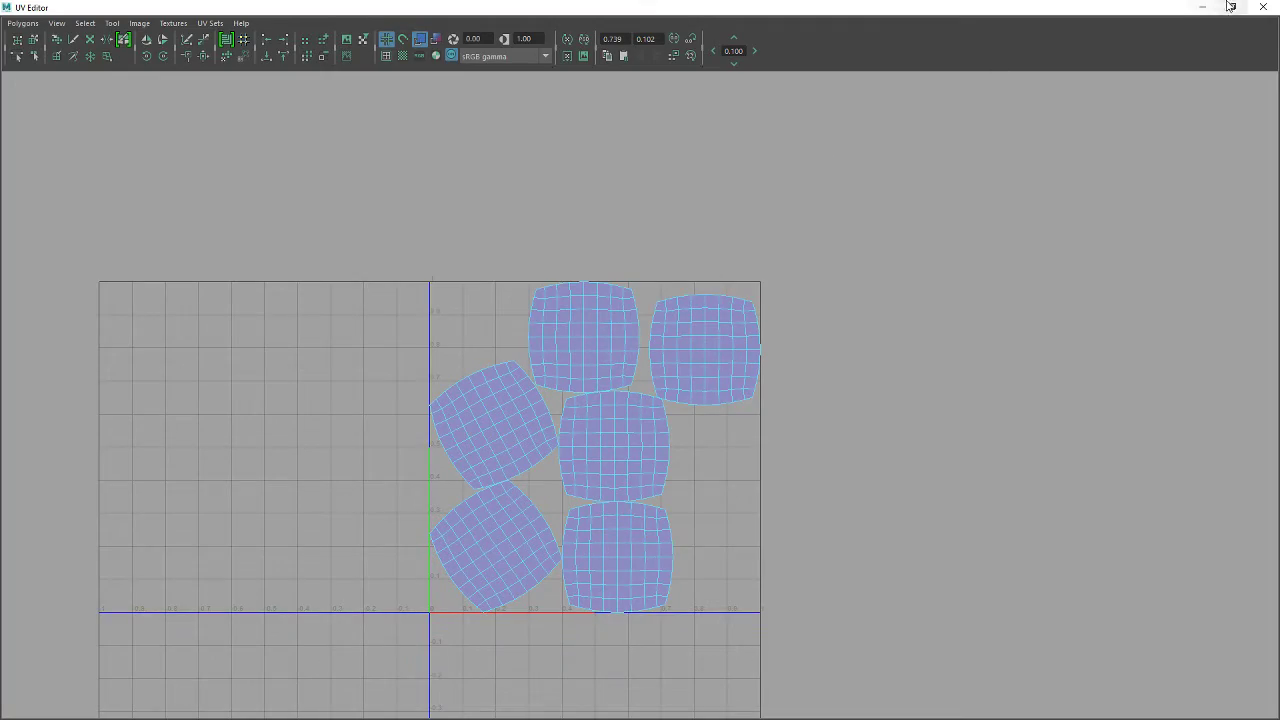
# - Reopen the UV Editor on the sphere and compare the stacked UV set with the laid-out one, selecting the UVs of each
pyautogui.click(1264, 8)
pyautogui.moveTo(521, 228); pyautogui.dragTo(571, 206, button='right')
pyautogui.click(756, 78)
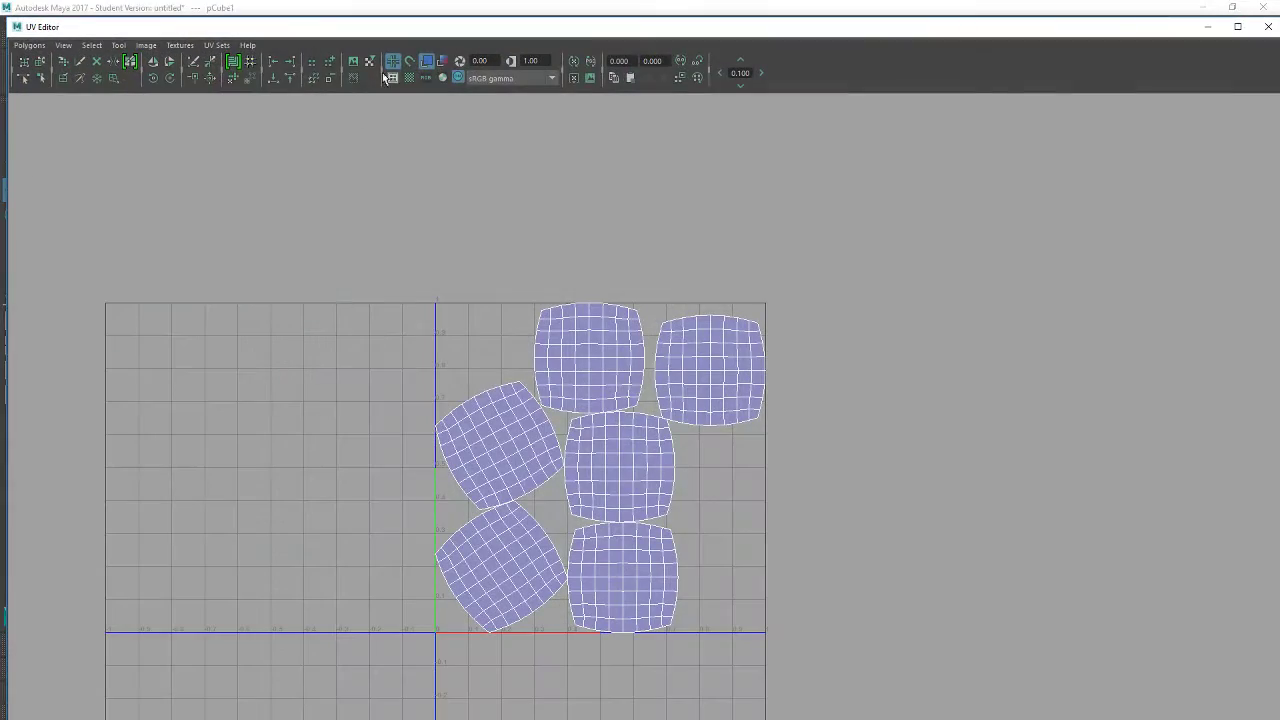
pyautogui.click(217, 45)
pyautogui.click(240, 58)
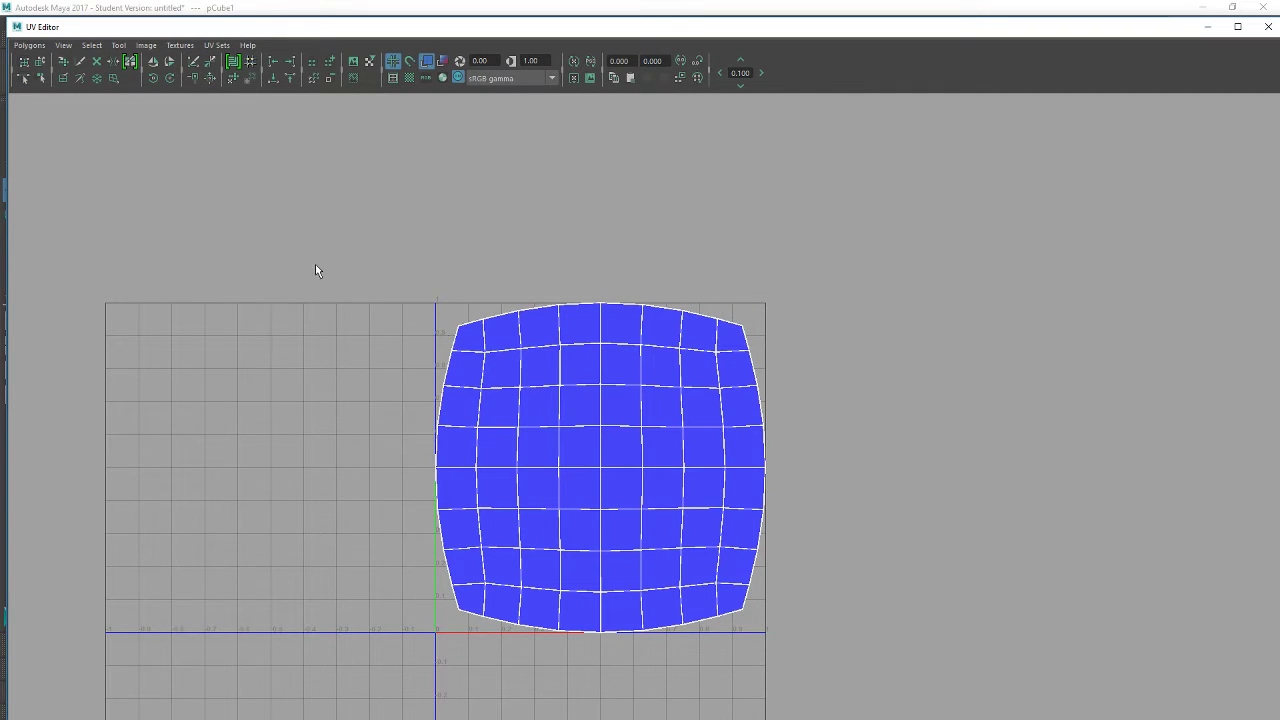
pyautogui.moveTo(318, 254); pyautogui.dragTo(358, 249, button='right')
pyautogui.moveTo(285, 252); pyautogui.dragTo(917, 655)
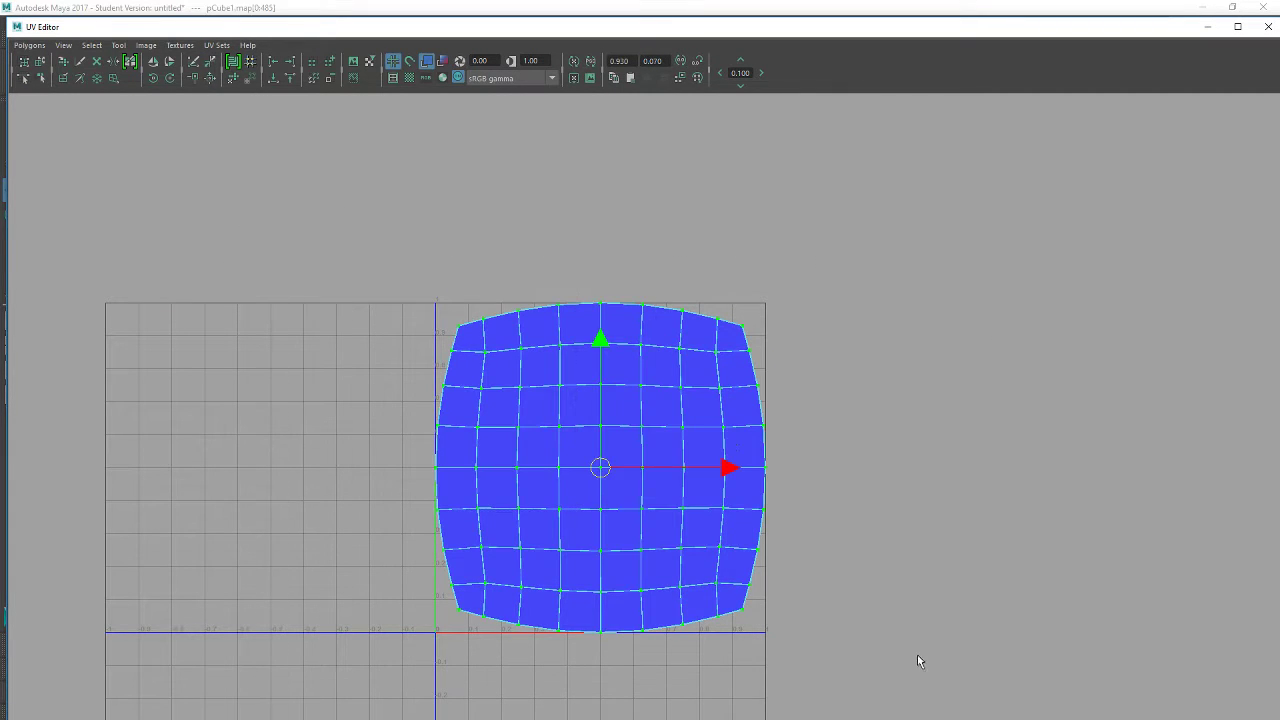
pyautogui.click(415, 259)
pyautogui.moveTo(262, 214); pyautogui.dragTo(907, 690)
pyautogui.click(420, 230)
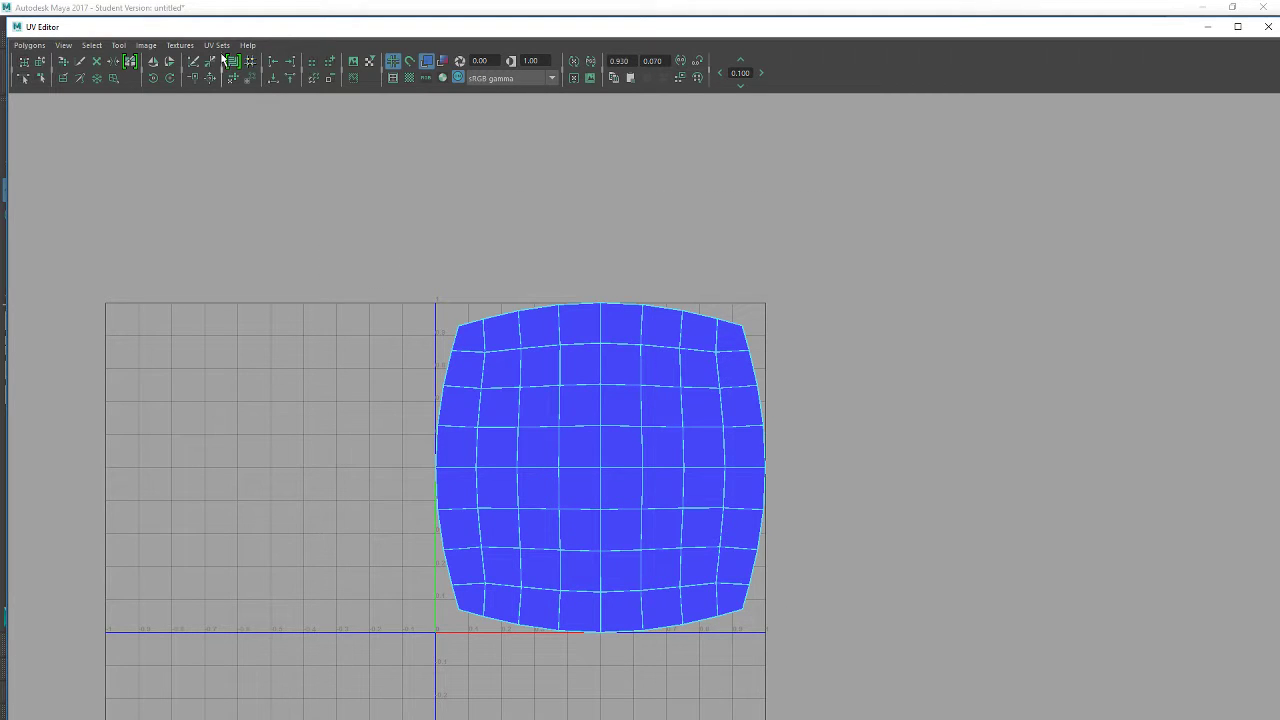
pyautogui.click(219, 47)
pyautogui.click(240, 73)
pyautogui.moveTo(325, 218); pyautogui.dragTo(790, 648)
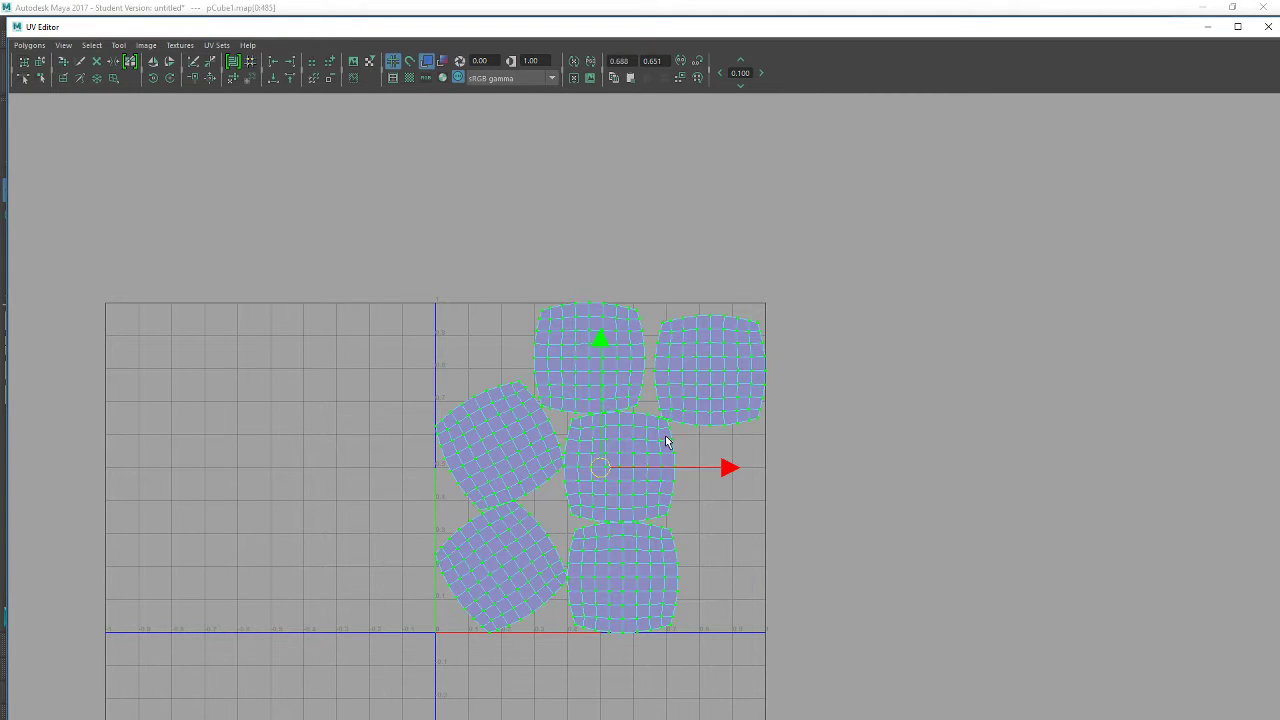
pyautogui.click(343, 205)
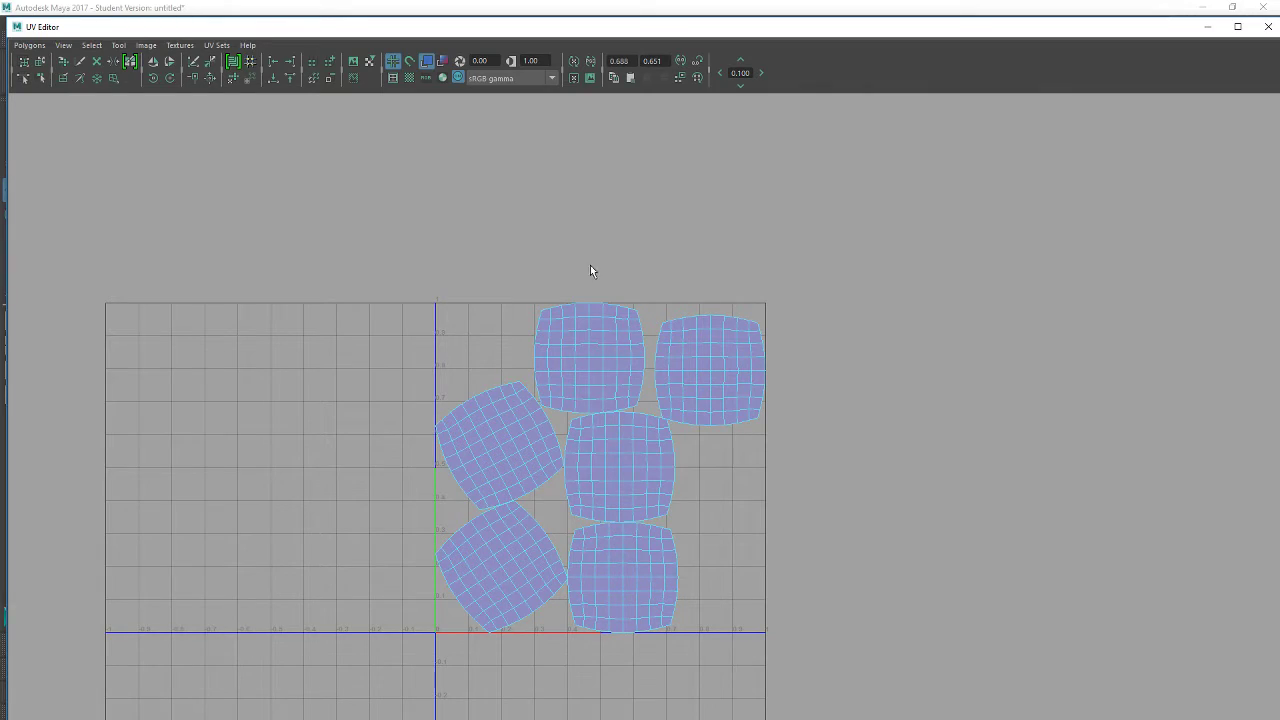
pyautogui.moveTo(1118, 27); pyautogui.dragTo(855, 54)
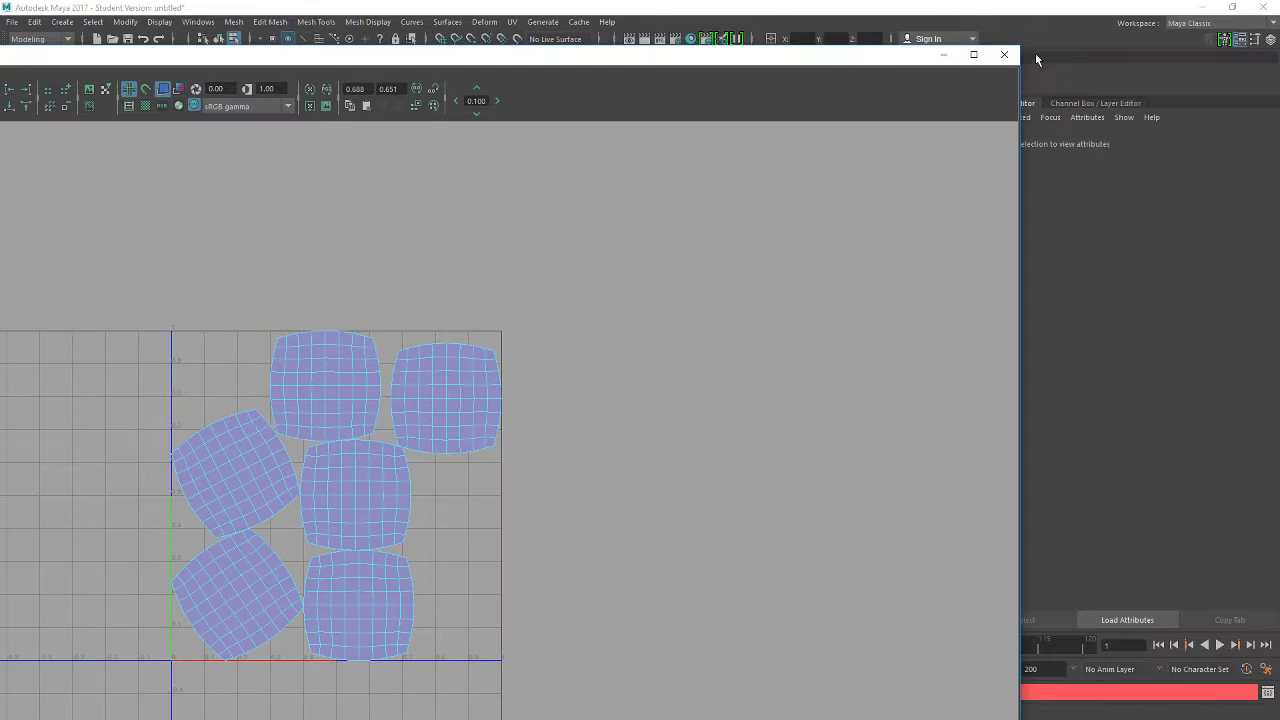
pyautogui.click(1001, 56)
# - Return the sphere to object mode and set up a selection export to the Desktop as an FBX file named Sphere1
pyautogui.moveTo(475, 325); pyautogui.dragTo(535, 305, button='right')
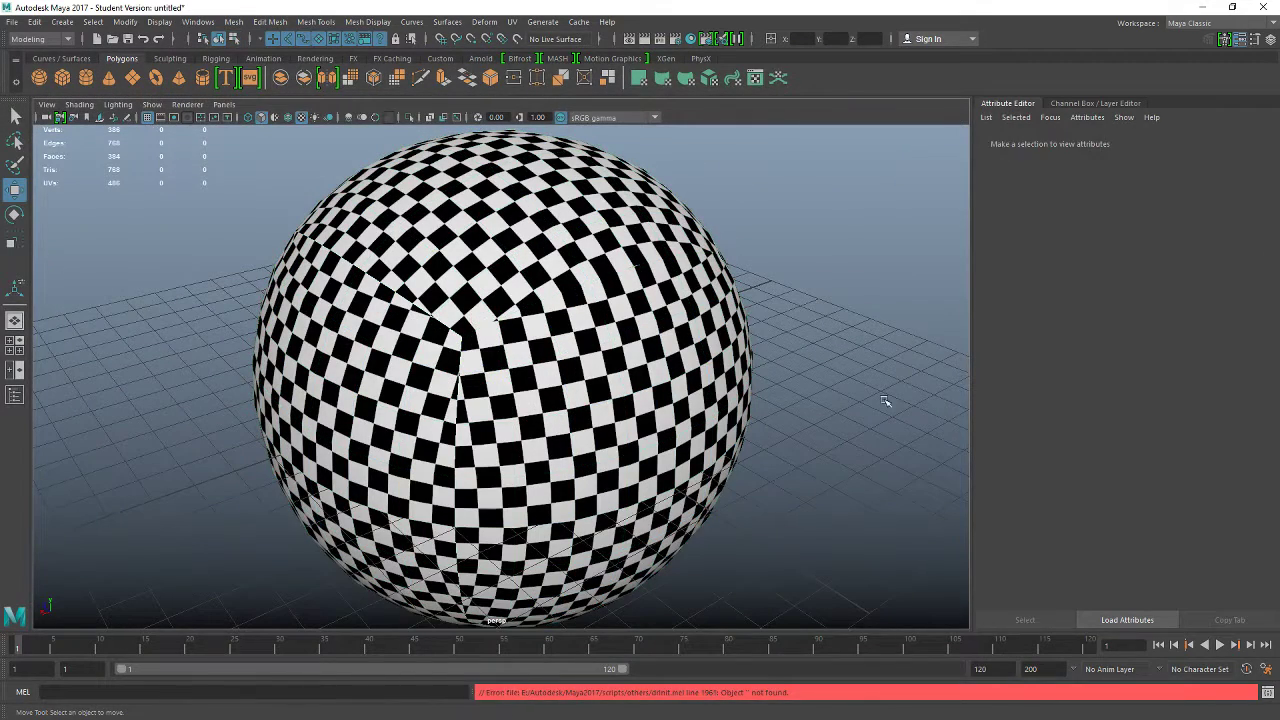
pyautogui.click(11, 21)
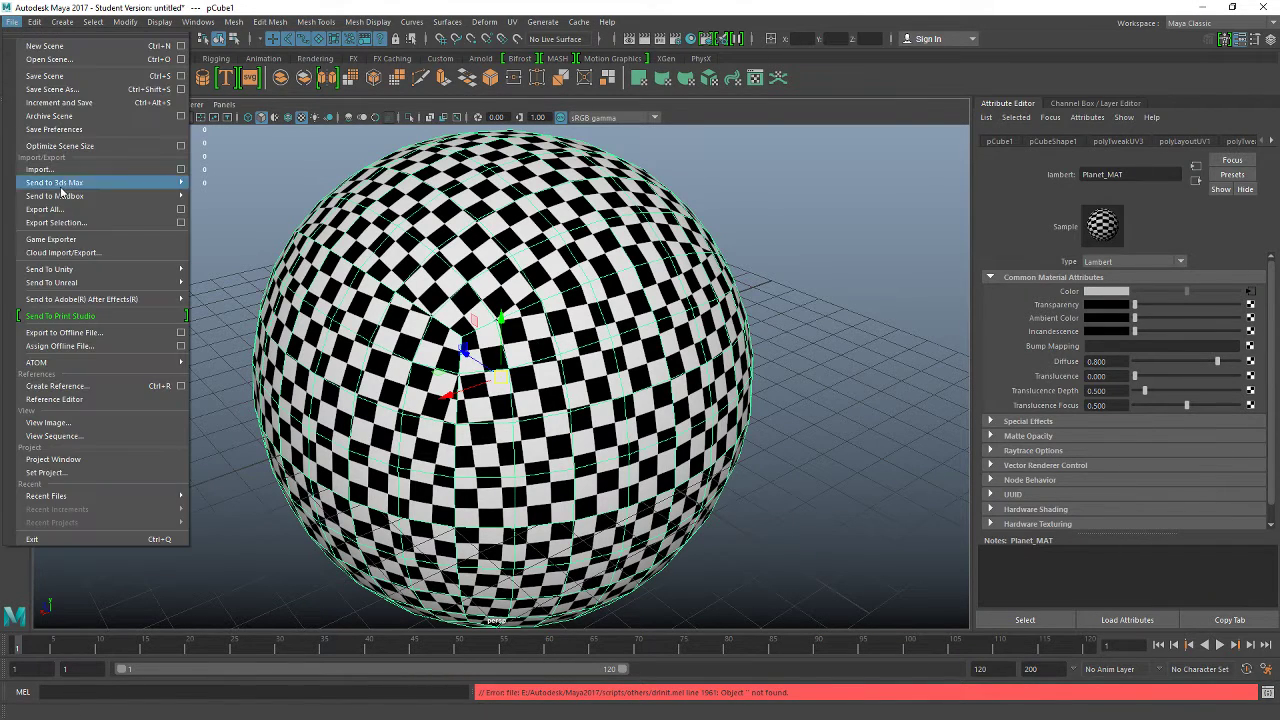
pyautogui.click(67, 231)
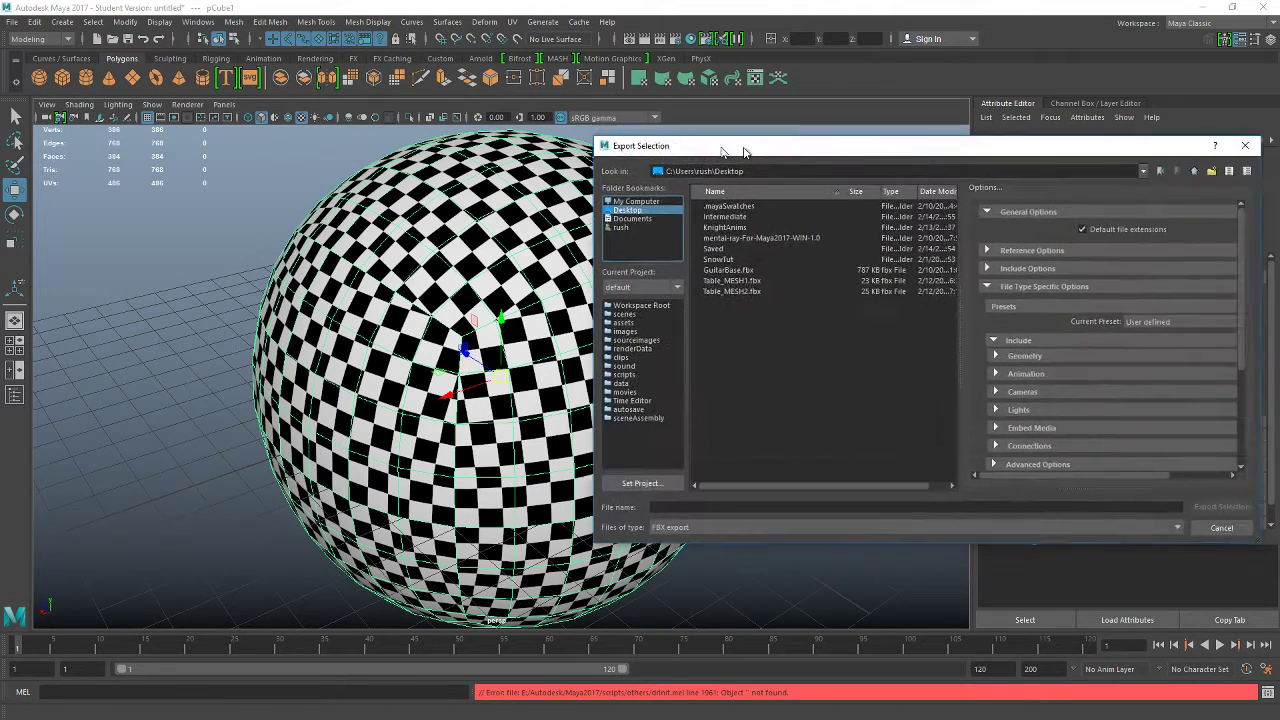
pyautogui.click(598, 502)
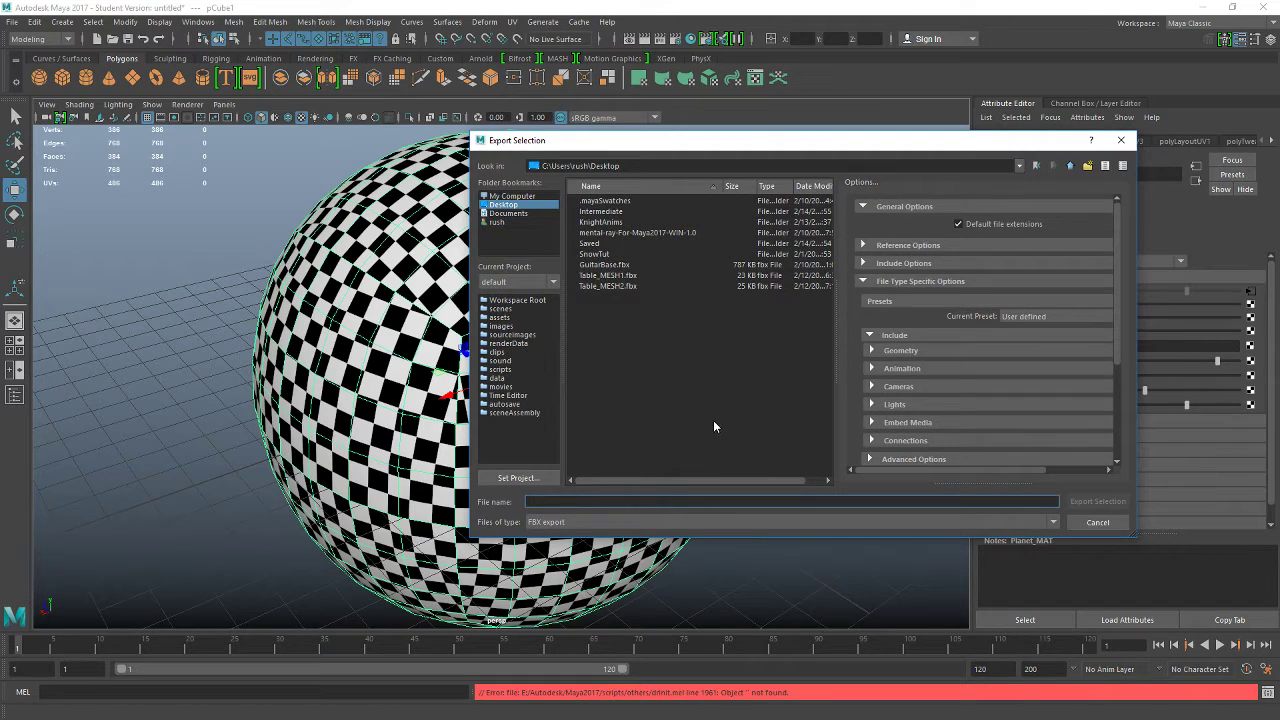
pyautogui.write('Sphere1')
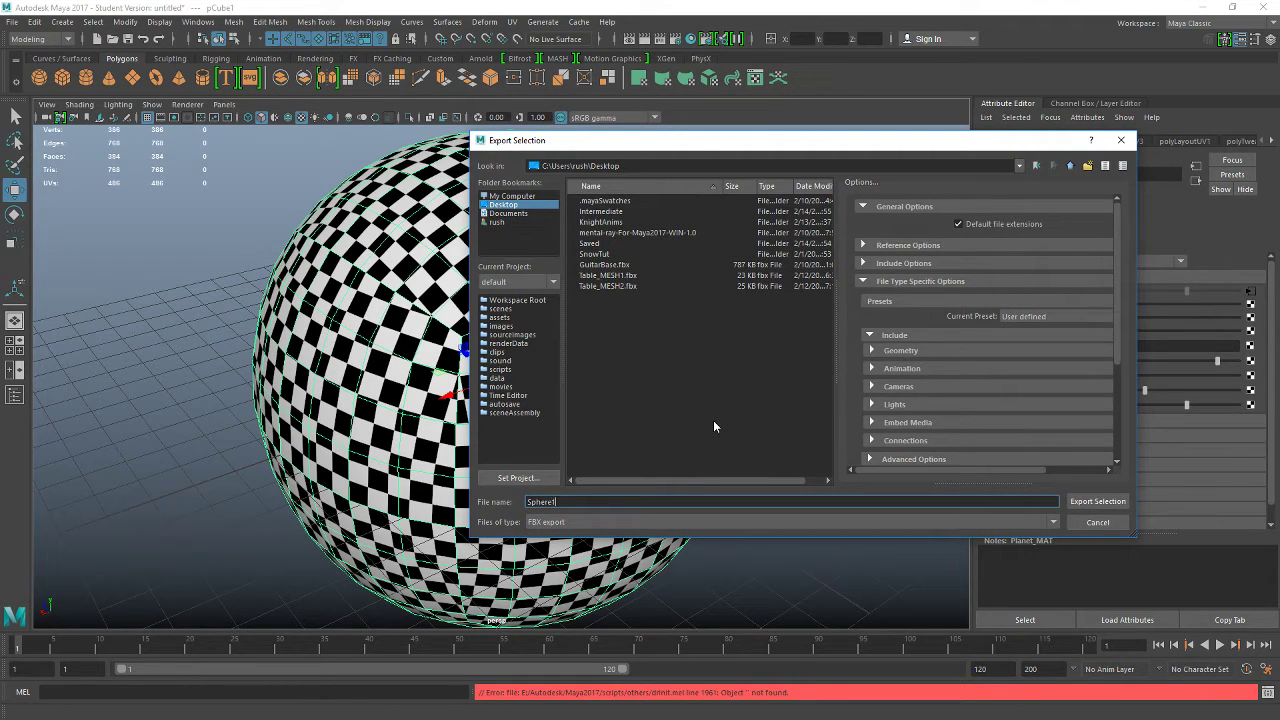
pyautogui.click(635, 521)
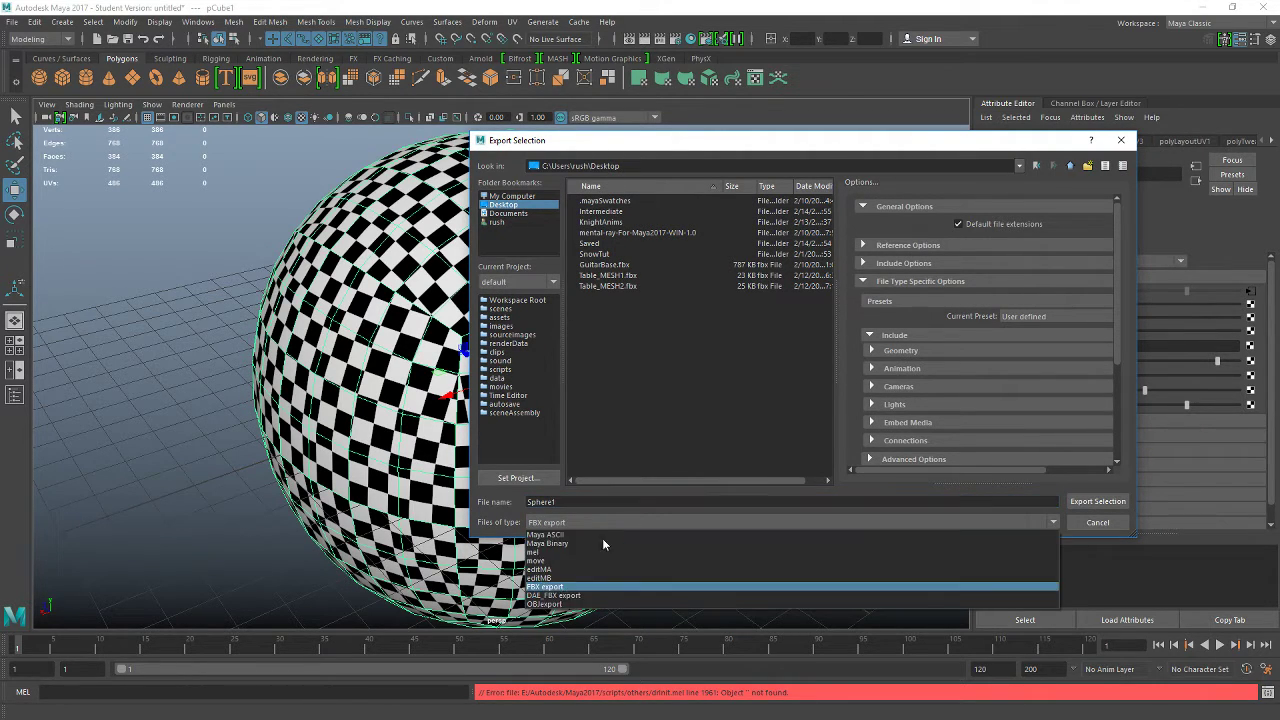
pyautogui.click(556, 586)
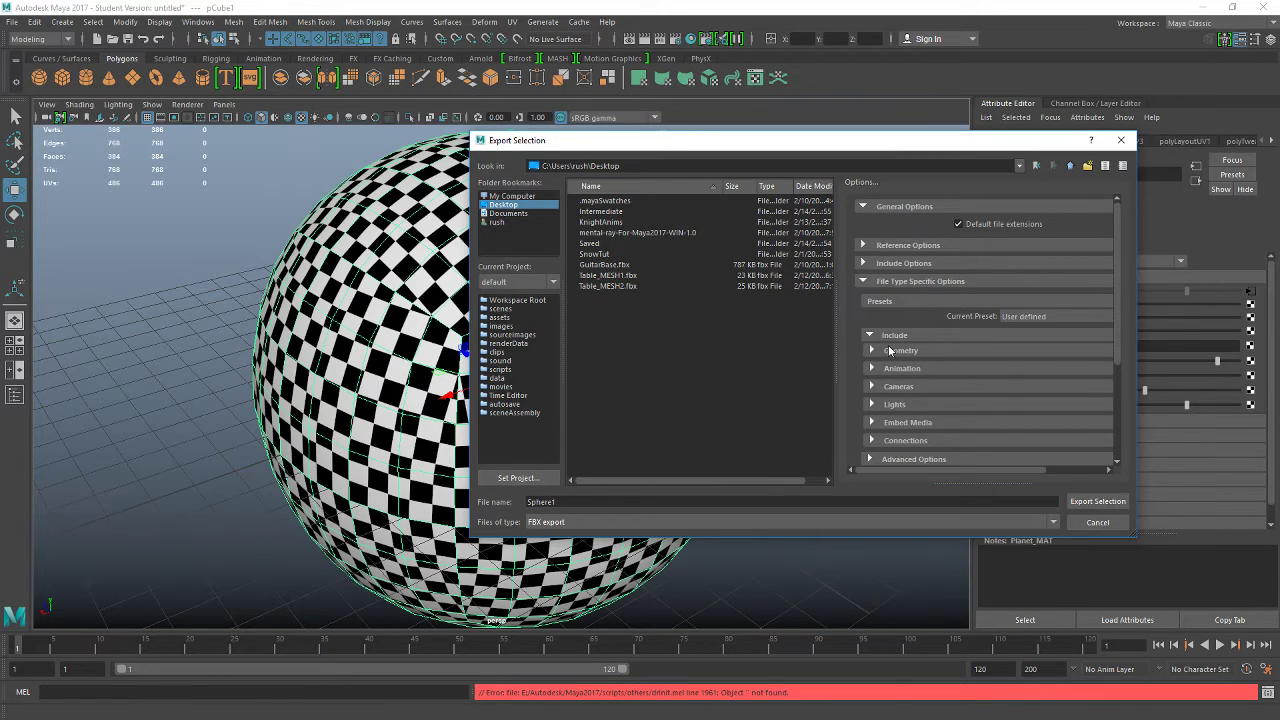
# - Review the FBX geometry and Embed Media options, and export the selected sphere
pyautogui.click(889, 351)
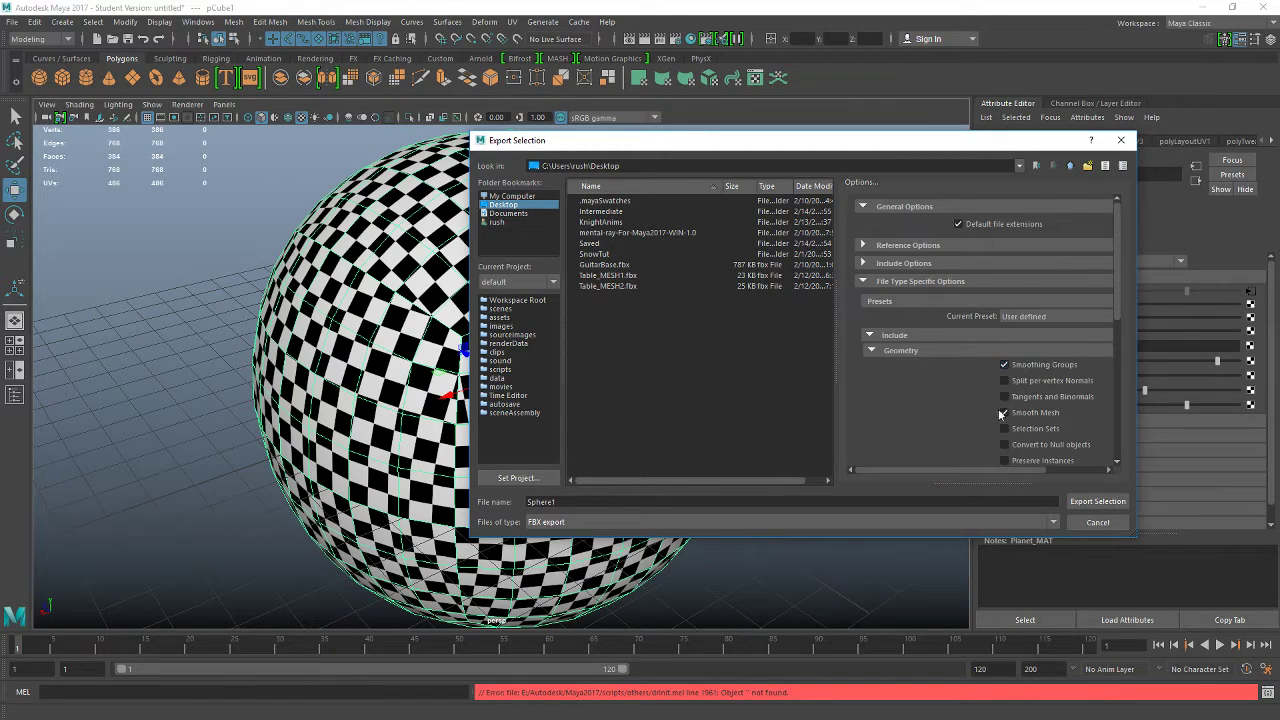
pyautogui.scroll(-3, 967, 425)
pyautogui.click(924, 266)
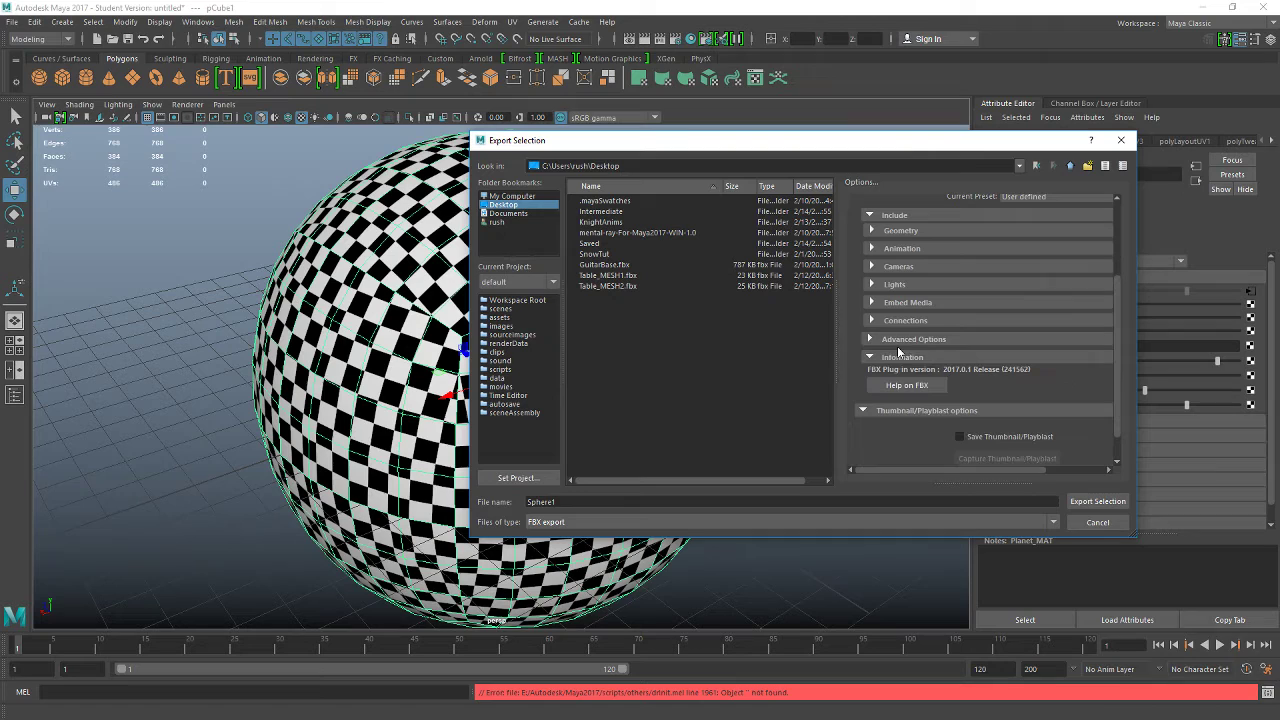
pyautogui.click(908, 303)
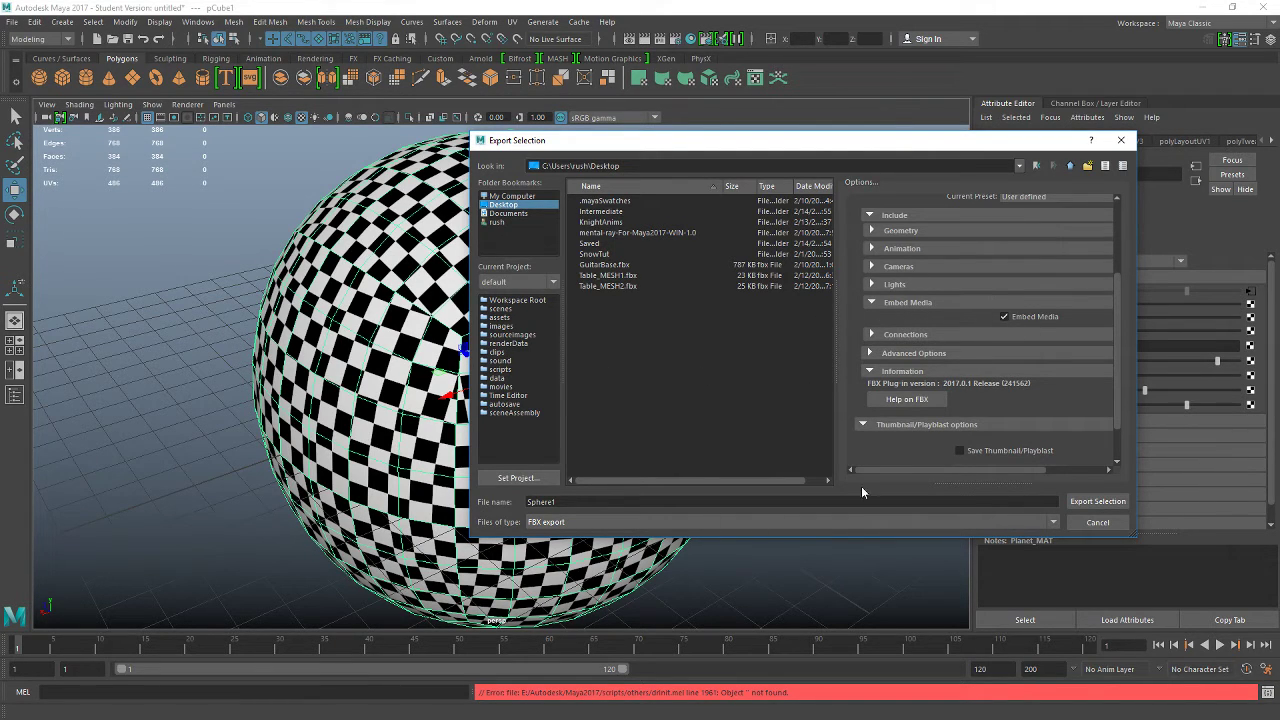
pyautogui.click(1097, 502)
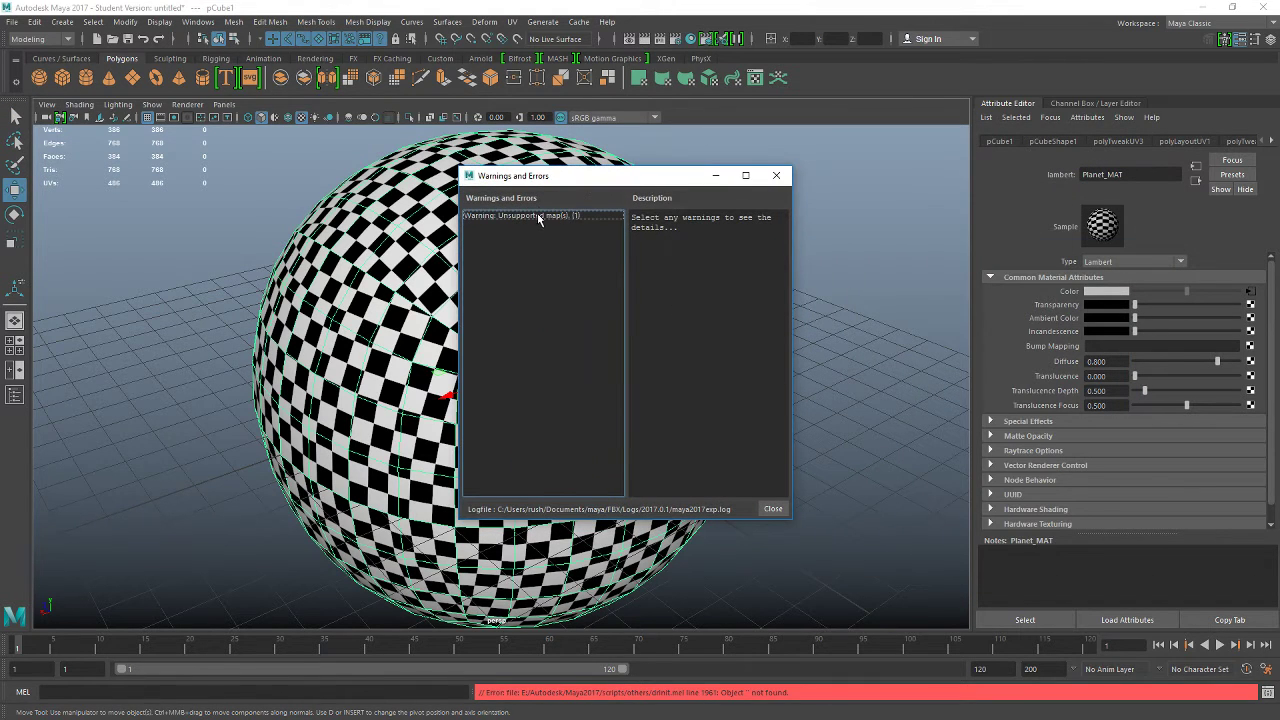
# - Dismiss the export warnings and delete the checkered sphere from the scene
pyautogui.click(773, 508)
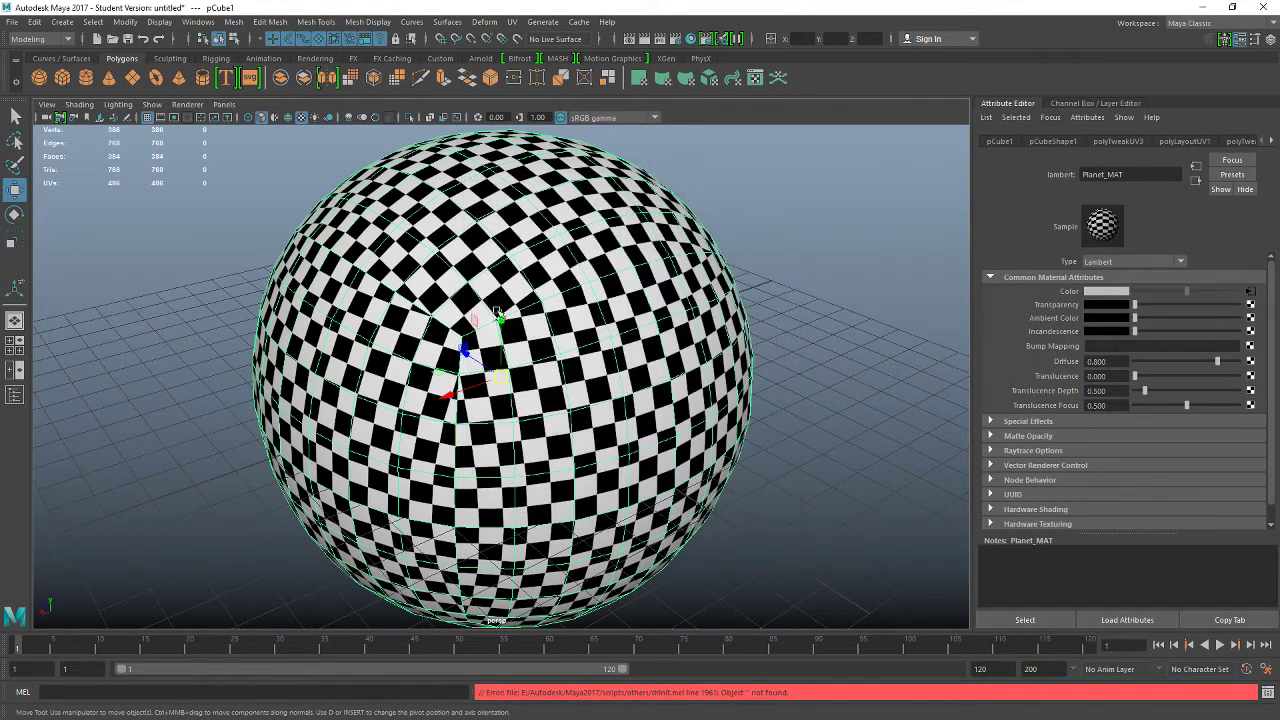
pyautogui.click(214, 331)
pyautogui.click(495, 314)
pyautogui.press('Delete')
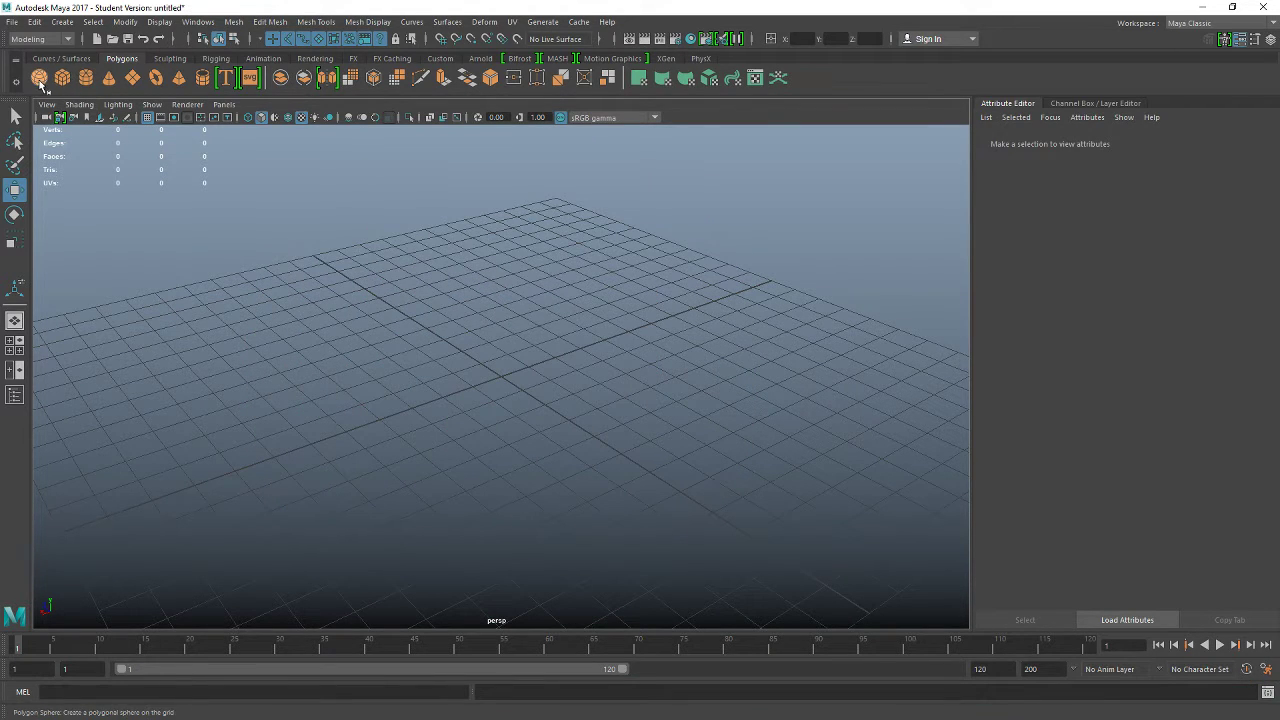
# - Create a polygon sphere at the origin and scale it up uniformly to about 10.7
pyautogui.click(40, 82)
pyautogui.press('r')
pyautogui.moveTo(501, 377); pyautogui.dragTo(935, 109)
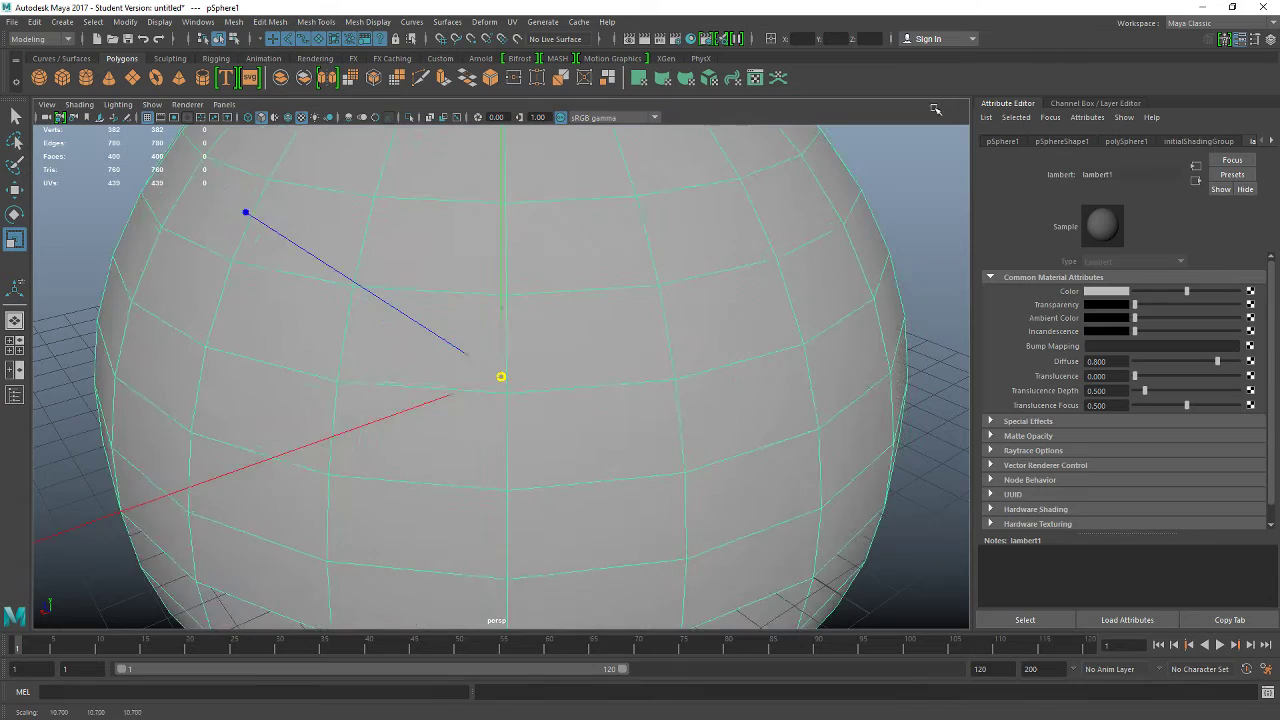
pyautogui.scroll(-5, 717, 309)
pyautogui.scroll(3, 691, 334)
pyautogui.press('w')
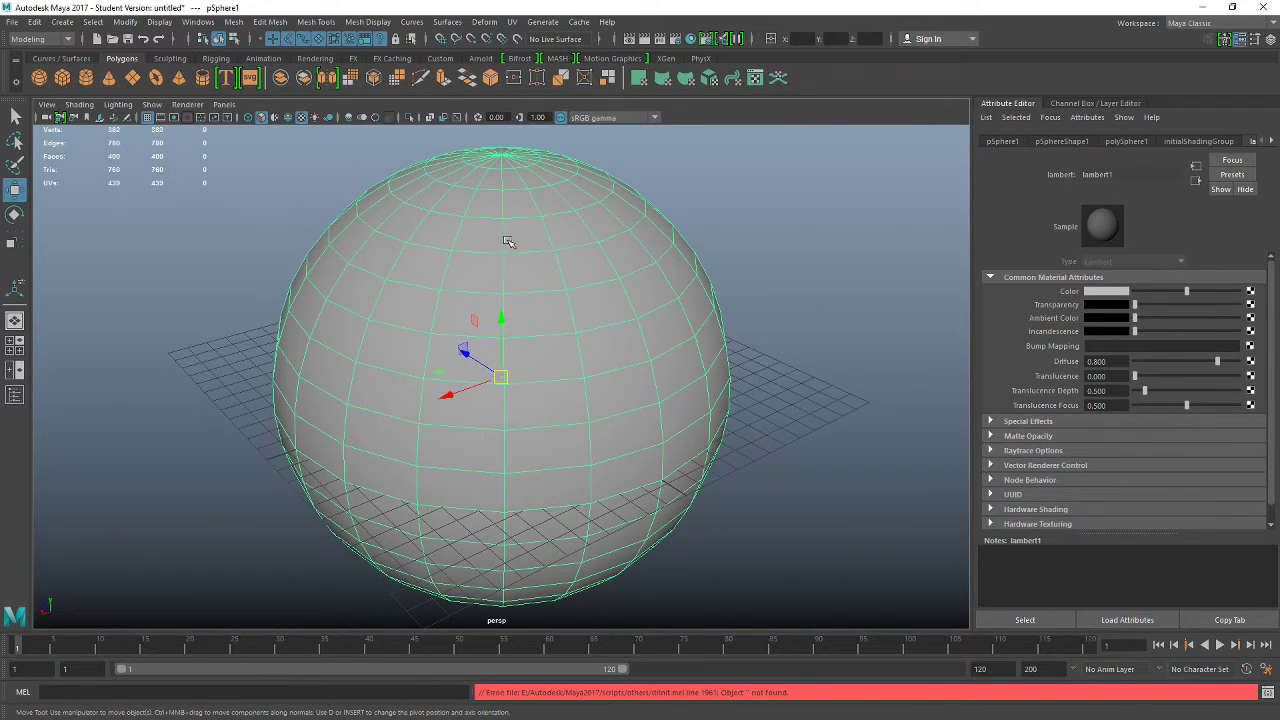
# - Smooth the new sphere with one division and assign it the existing Planet_MAT material
pyautogui.click(351, 88)
pyautogui.click(775, 250)
pyautogui.keyDown('alt'); pyautogui.moveTo(600, 475); pyautogui.dragTo(386, 364); pyautogui.keyUp('alt')
pyautogui.click(535, 287)
pyautogui.keyDown('alt'); pyautogui.moveTo(765, 251); pyautogui.dragTo(801, 233); pyautogui.keyUp('alt')
pyautogui.moveTo(484, 277); pyautogui.dragTo(570, 640, button='right')
pyautogui.click(800, 245)
pyautogui.keyDown('alt'); pyautogui.moveTo(800, 245); pyautogui.dragTo(765, 203); pyautogui.keyUp('alt')
pyautogui.click(568, 273)
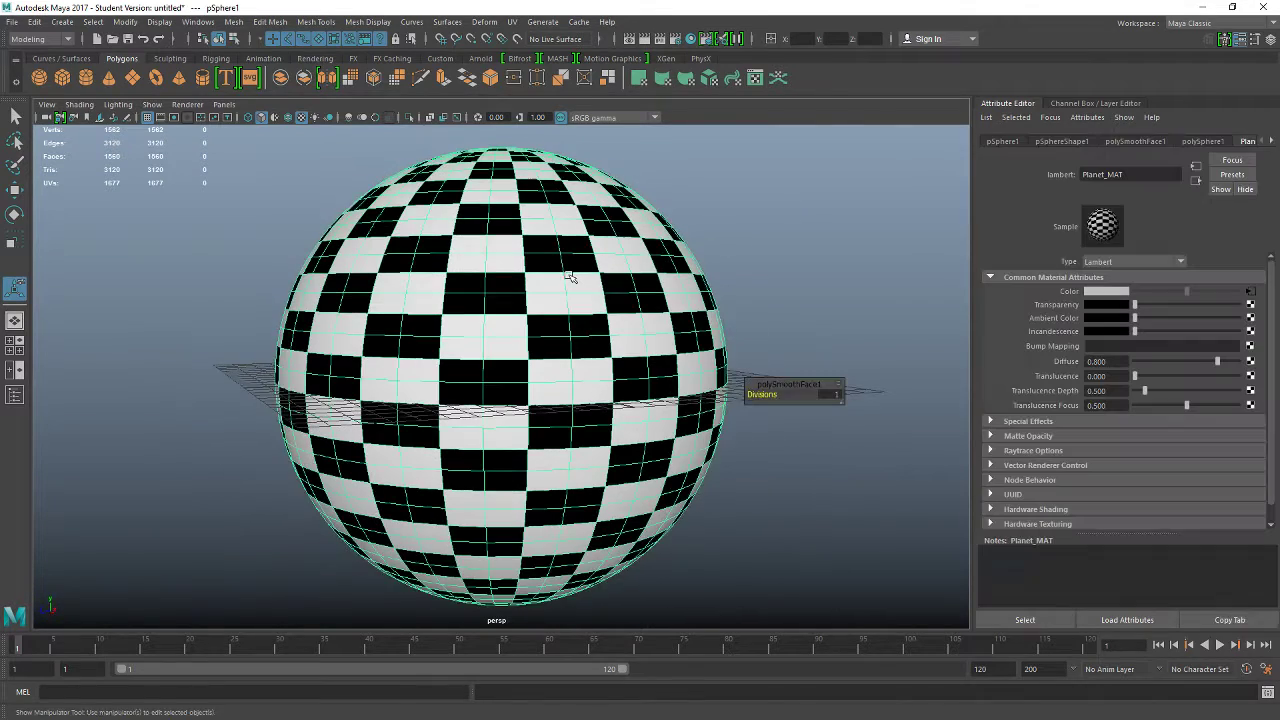
# - Freeze the smoothed sphere's transformations and delete its construction history
pyautogui.scroll(-3, 752, 256)
pyautogui.press('q')
pyautogui.scroll(2, 751, 254)
pyautogui.keyDown('alt'); pyautogui.moveTo(749, 271); pyautogui.dragTo(735, 284); pyautogui.keyUp('alt')
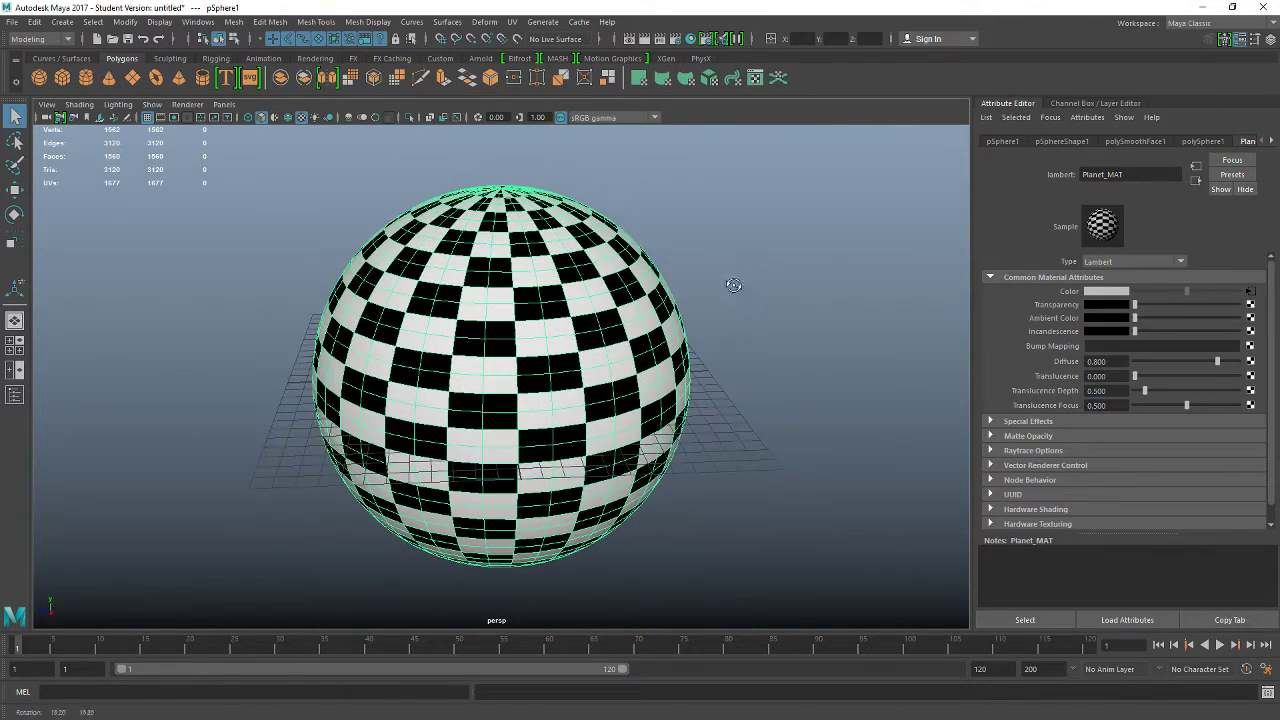
pyautogui.click(10, 22)
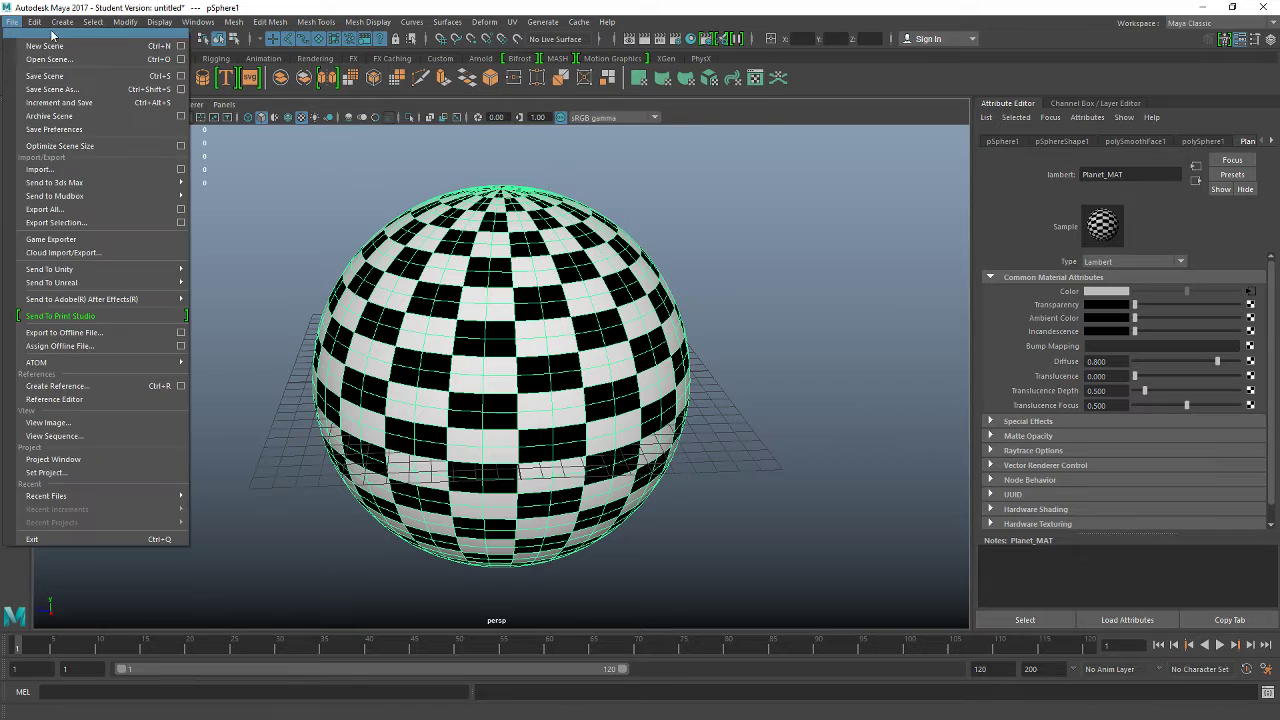
pyautogui.moveTo(125, 22)
pyautogui.click(138, 84)
pyautogui.click(34, 22)
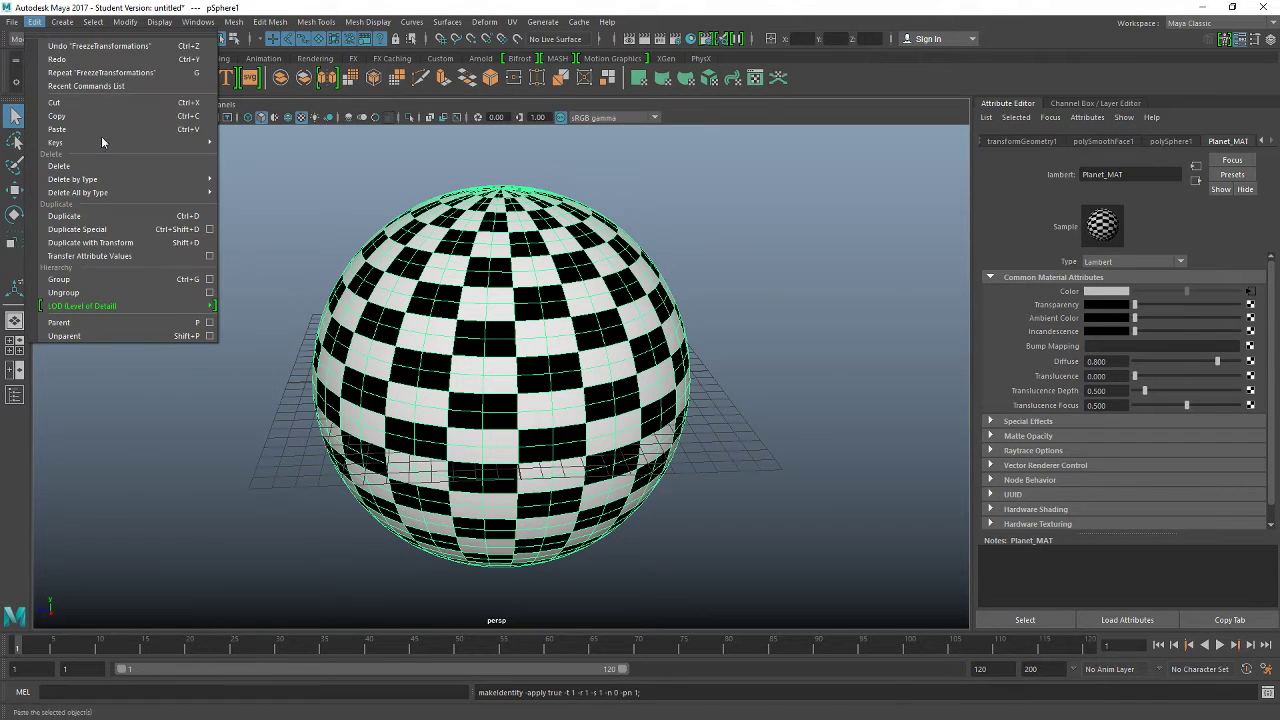
pyautogui.moveTo(151, 203)
pyautogui.click(280, 207)
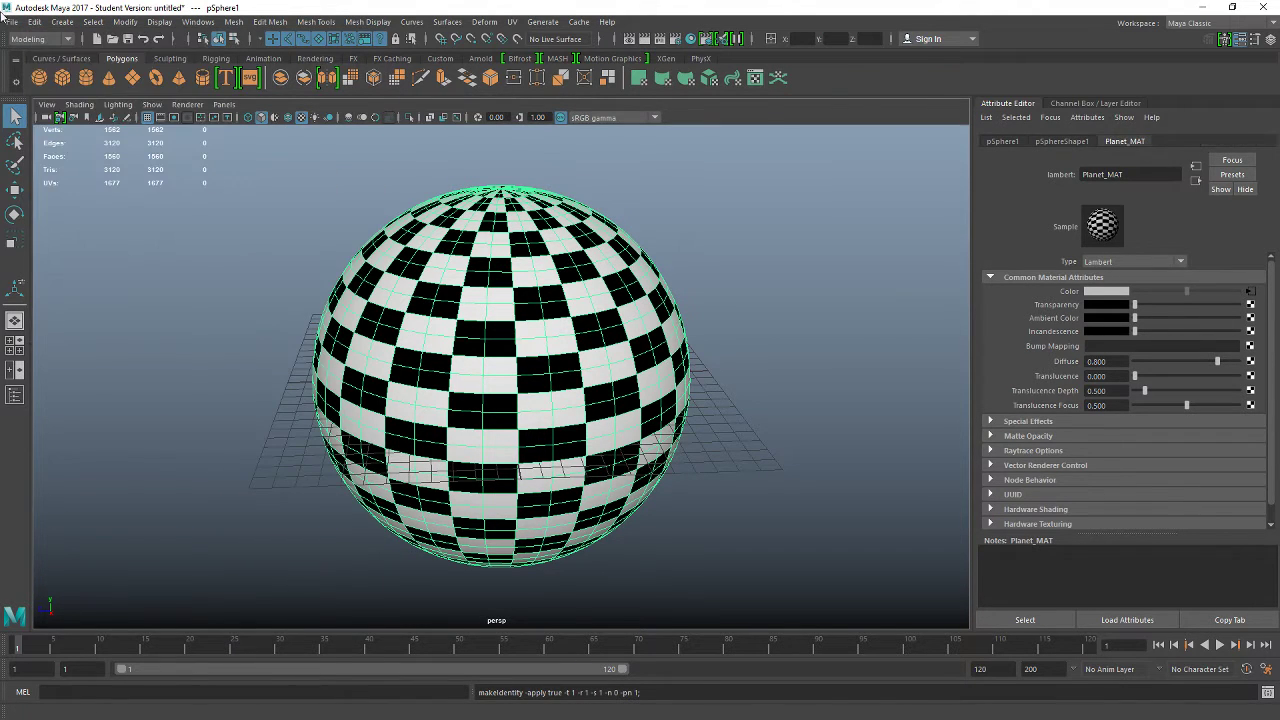
# - Export the selected sphere to the Desktop as Sphere2.fbx and dismiss the export warnings
pyautogui.click(12, 22)
pyautogui.click(64, 222)
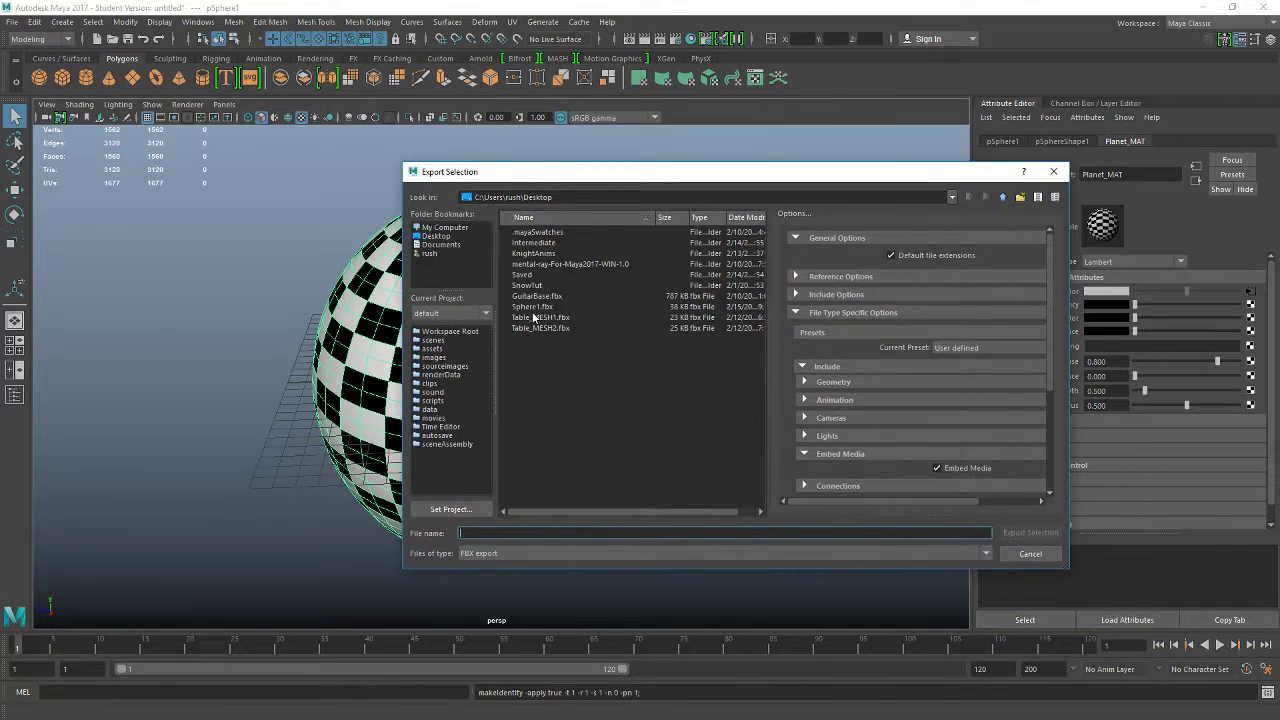
pyautogui.click(533, 307)
pyautogui.click(488, 533)
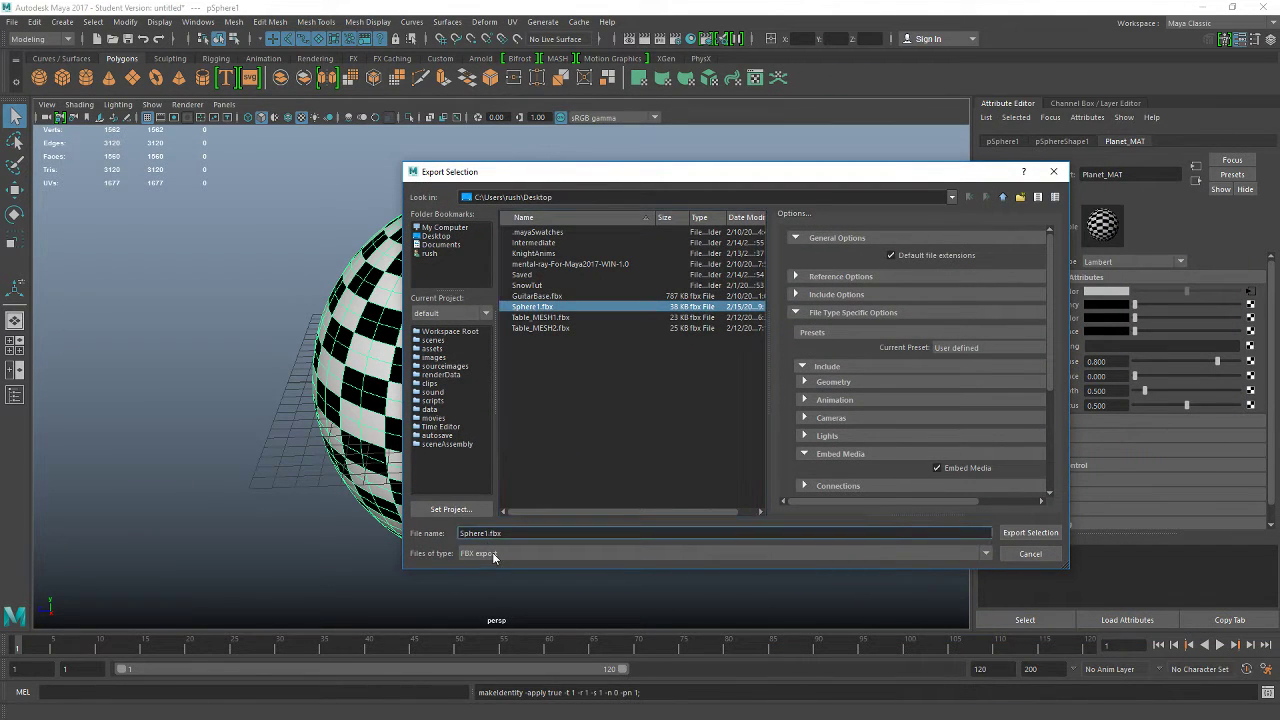
pyautogui.press('BackSpace')
pyautogui.write('2')
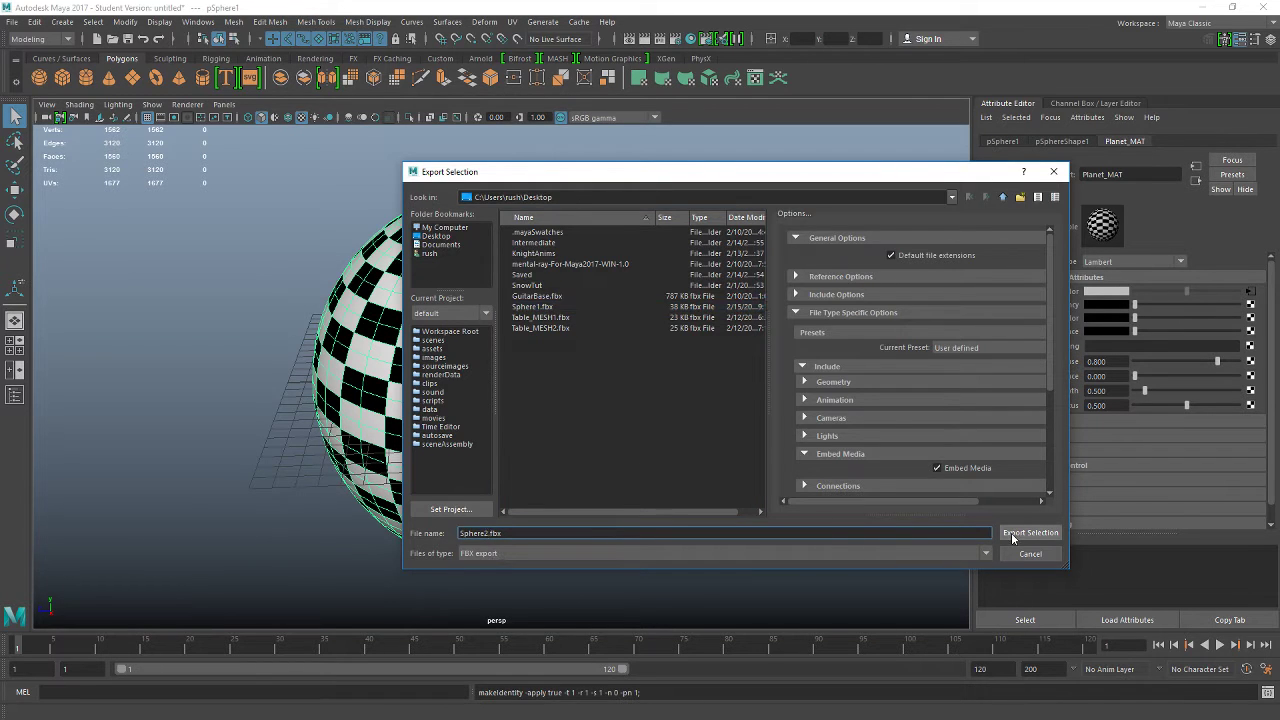
pyautogui.click(1022, 532)
pyautogui.click(773, 512)
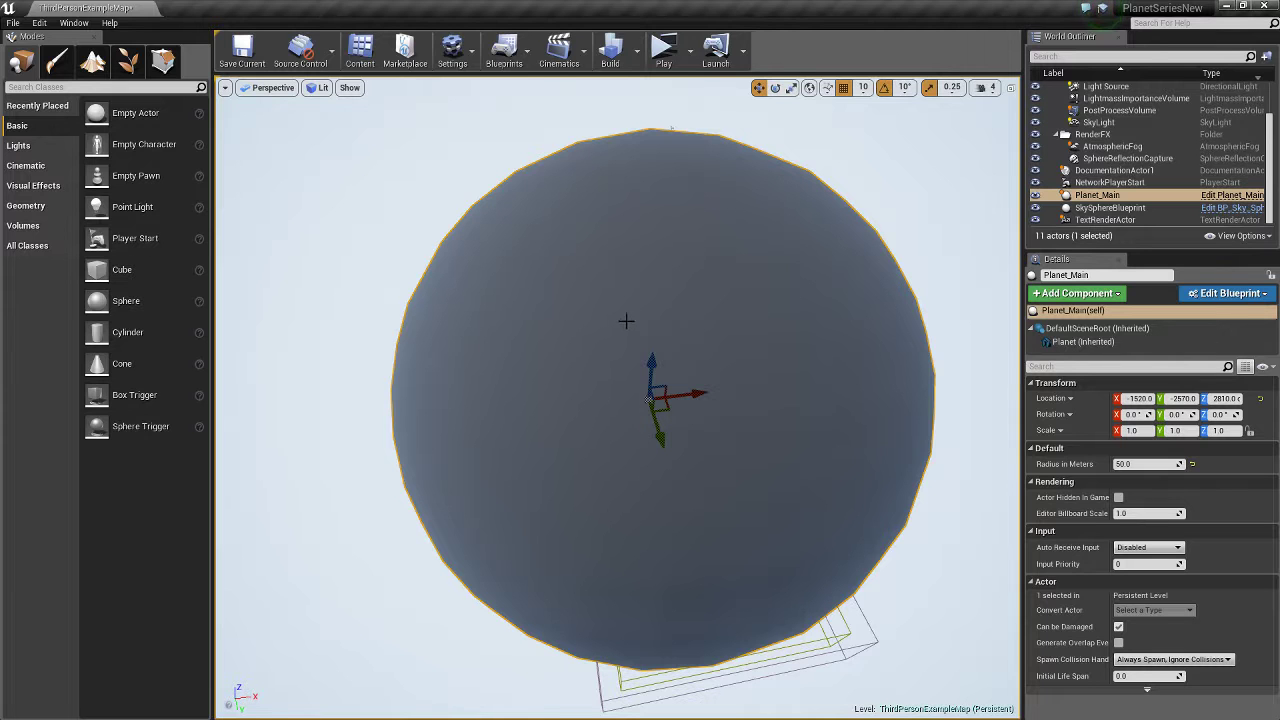
# - Switch to Unreal Engine and choose Sphere1.fbx and Sphere2.fbx from the Desktop for import into the Planet_BP folder
pyautogui.click(358, 55)
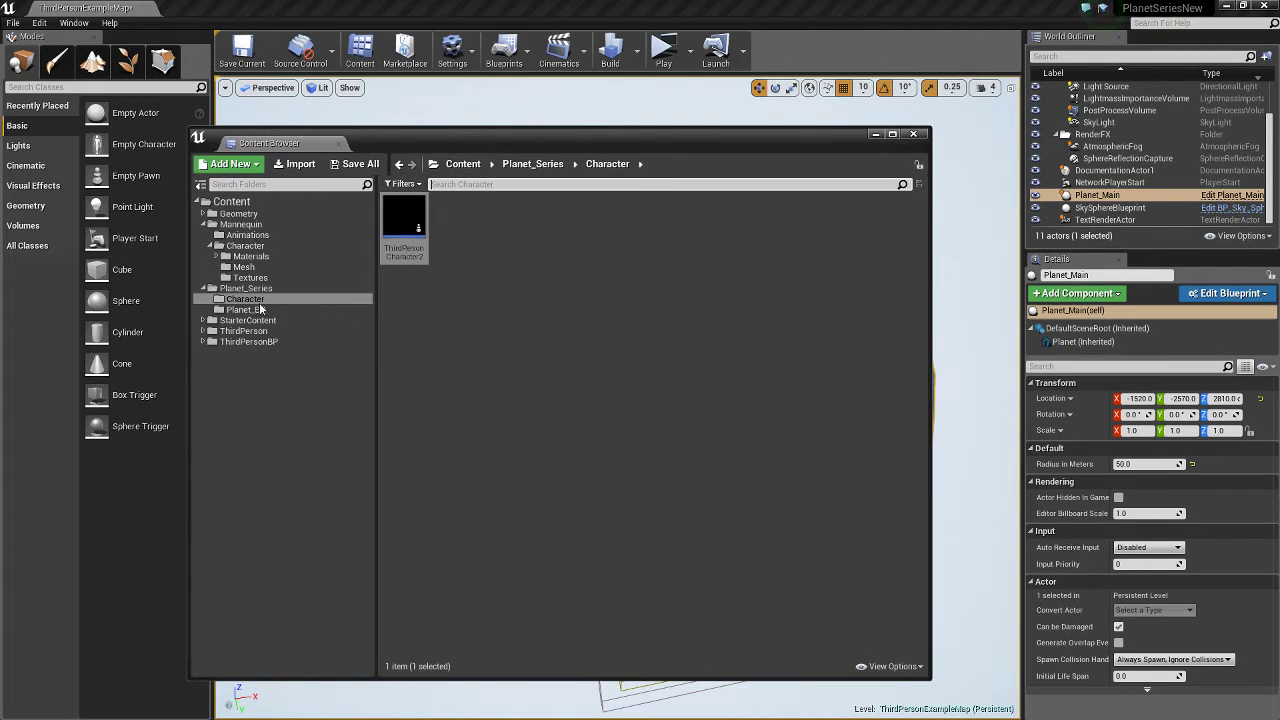
pyautogui.click(245, 309)
pyautogui.click(299, 164)
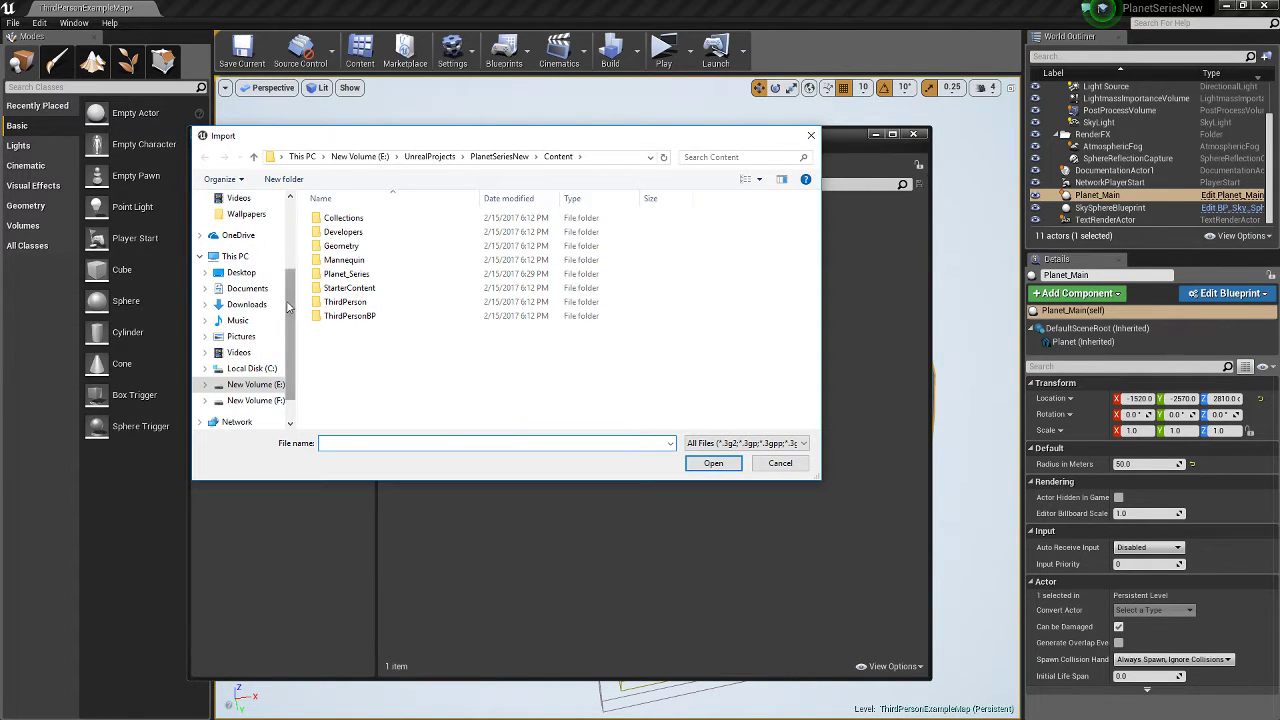
pyautogui.scroll(3, 252, 250)
pyautogui.click(241, 225)
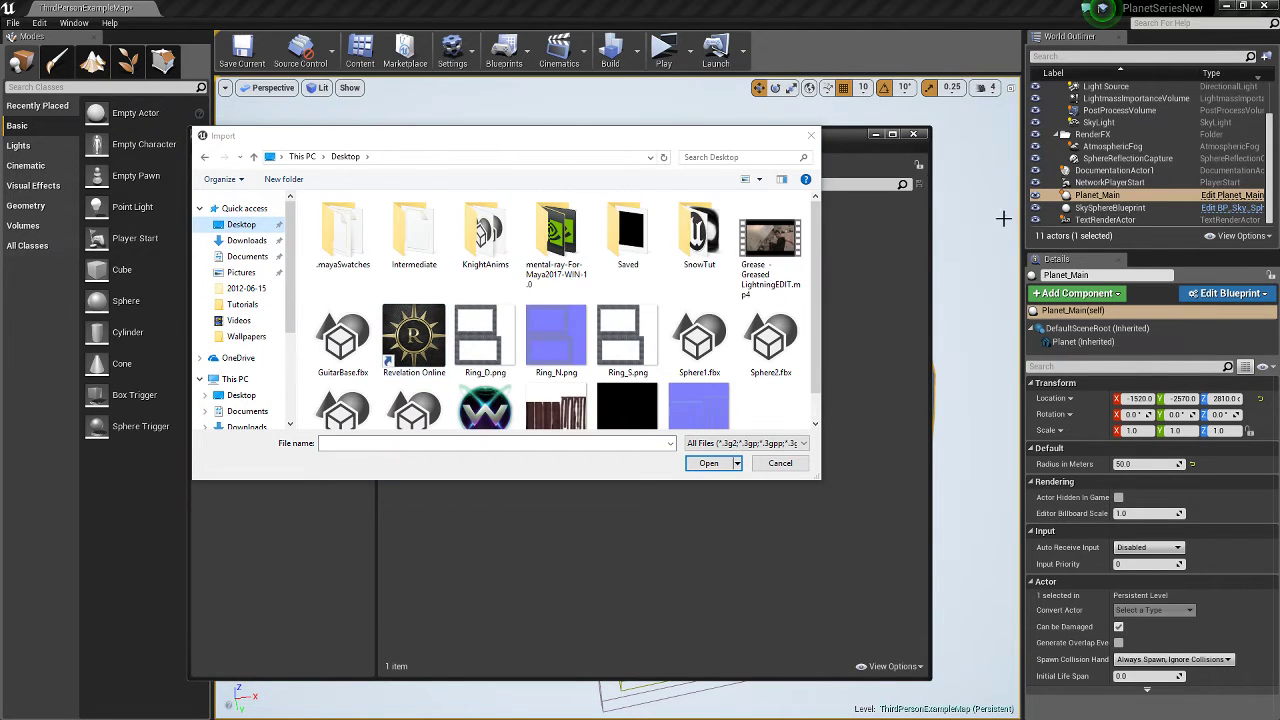
pyautogui.moveTo(508, 136); pyautogui.dragTo(807, 172)
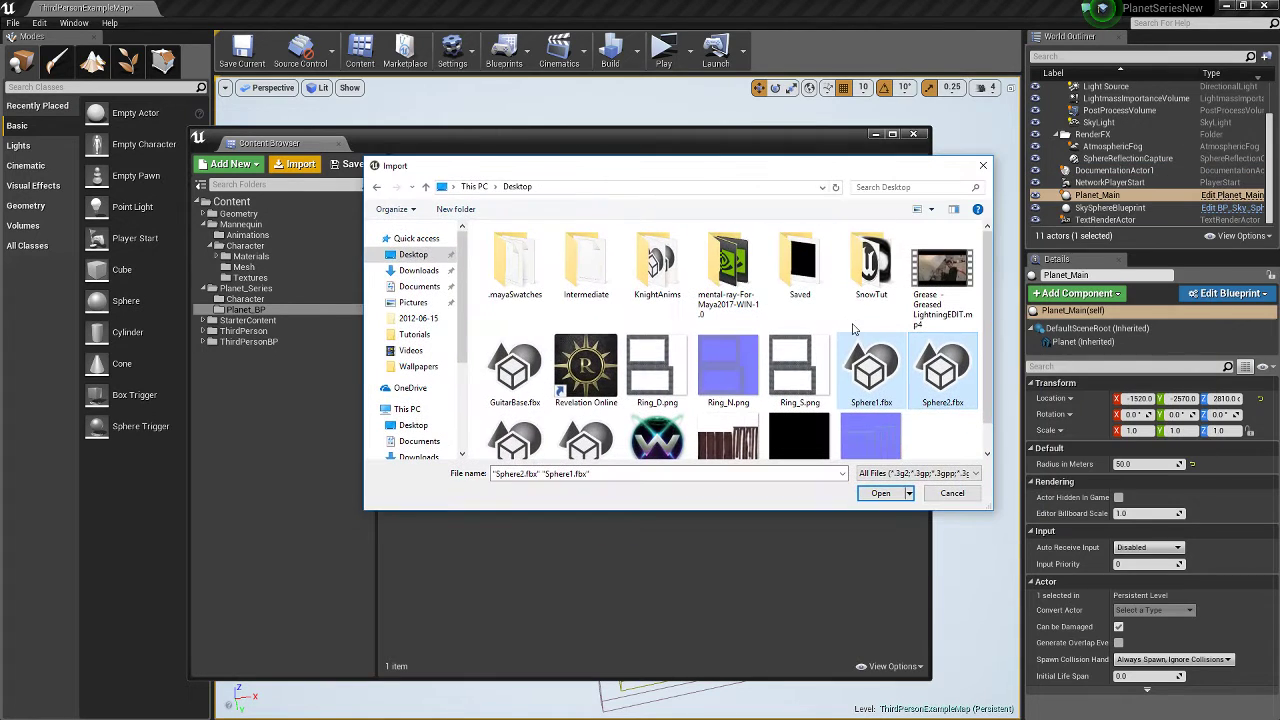
pyautogui.click(876, 494)
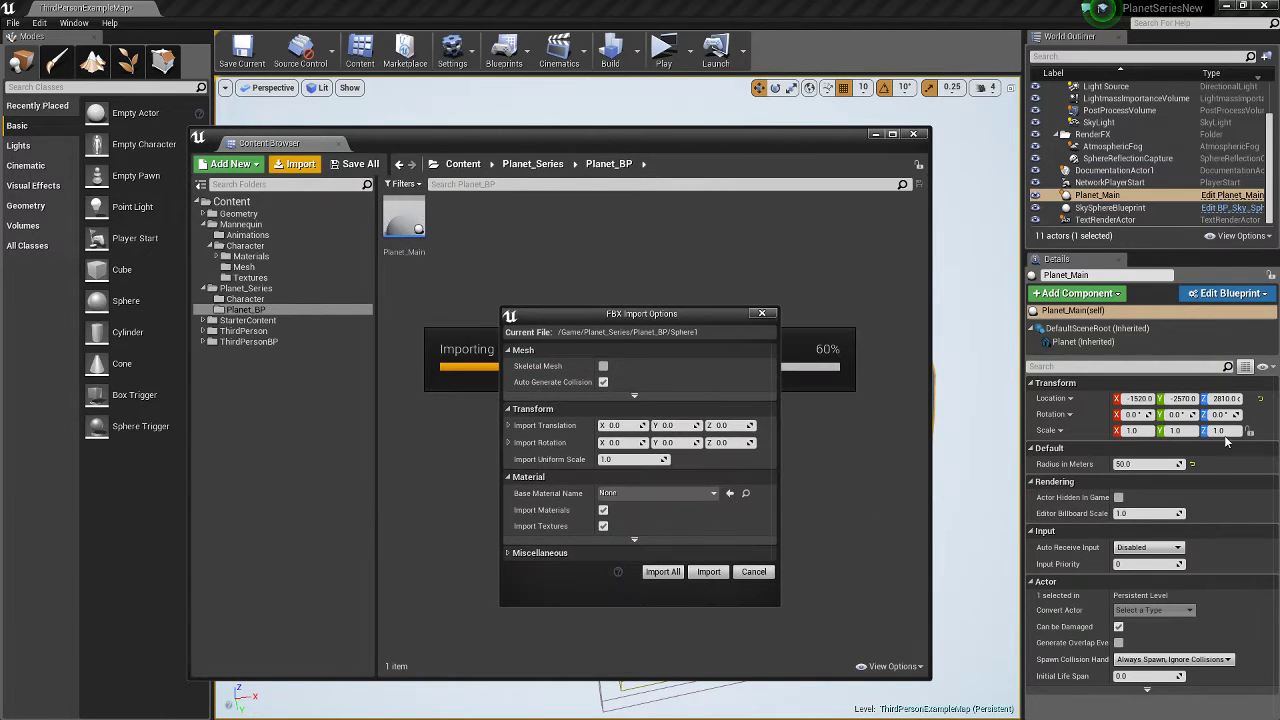
# - Turn off Import Textures in the FBX options, keep Import Materials on, and import both spheres
pyautogui.click(603, 526)
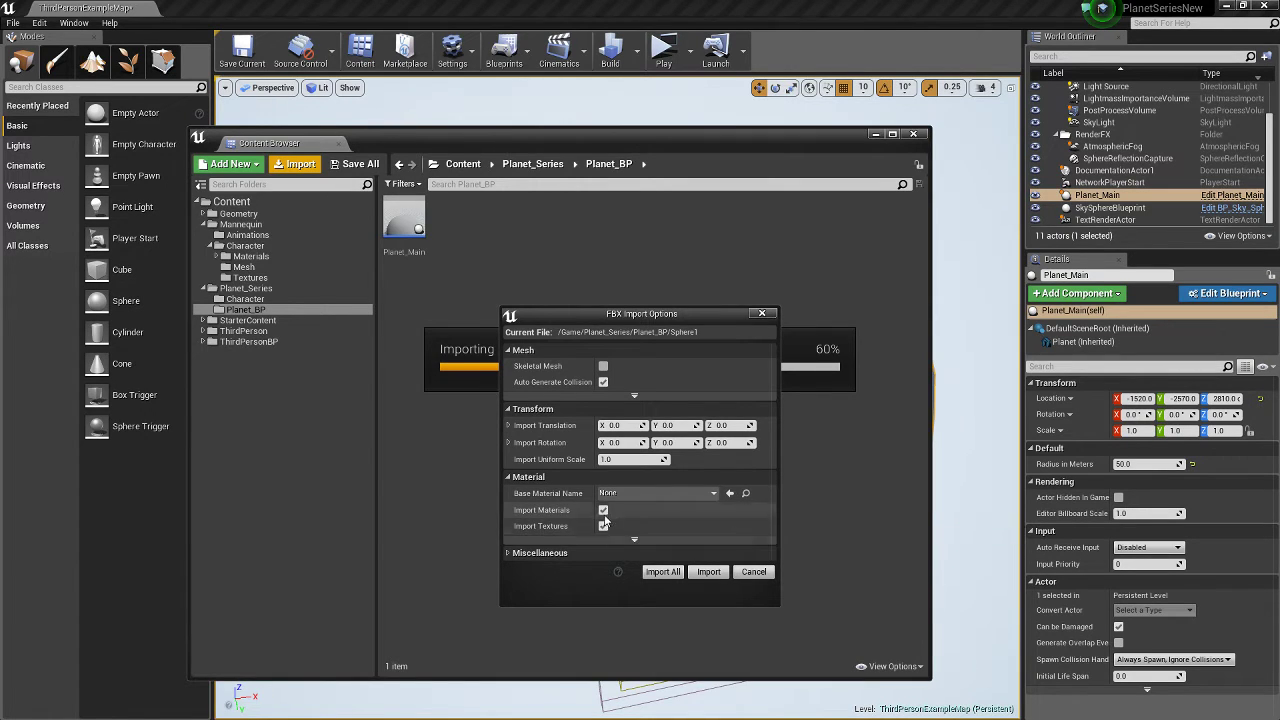
pyautogui.click(603, 525)
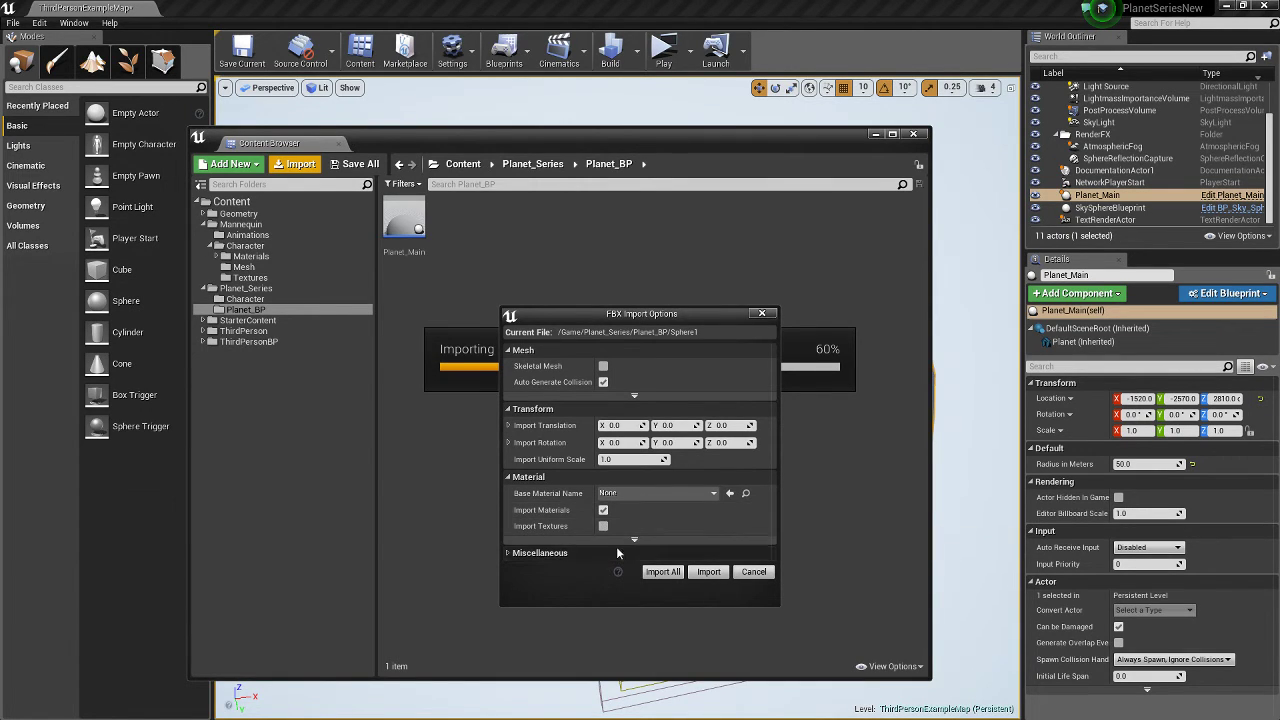
pyautogui.click(664, 572)
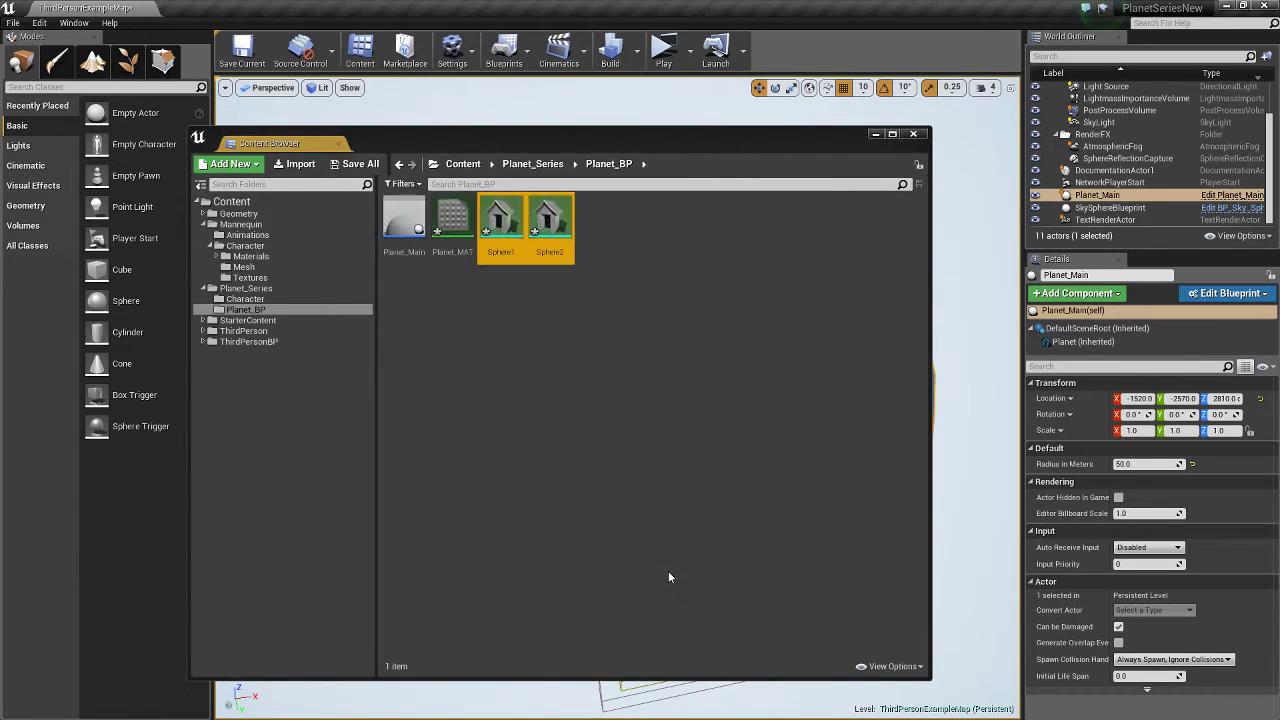
# - Save the imported meshes, the material and the level, and move the Content Browser out of the way
pyautogui.hotkey('ctrl', 'shift', 's')
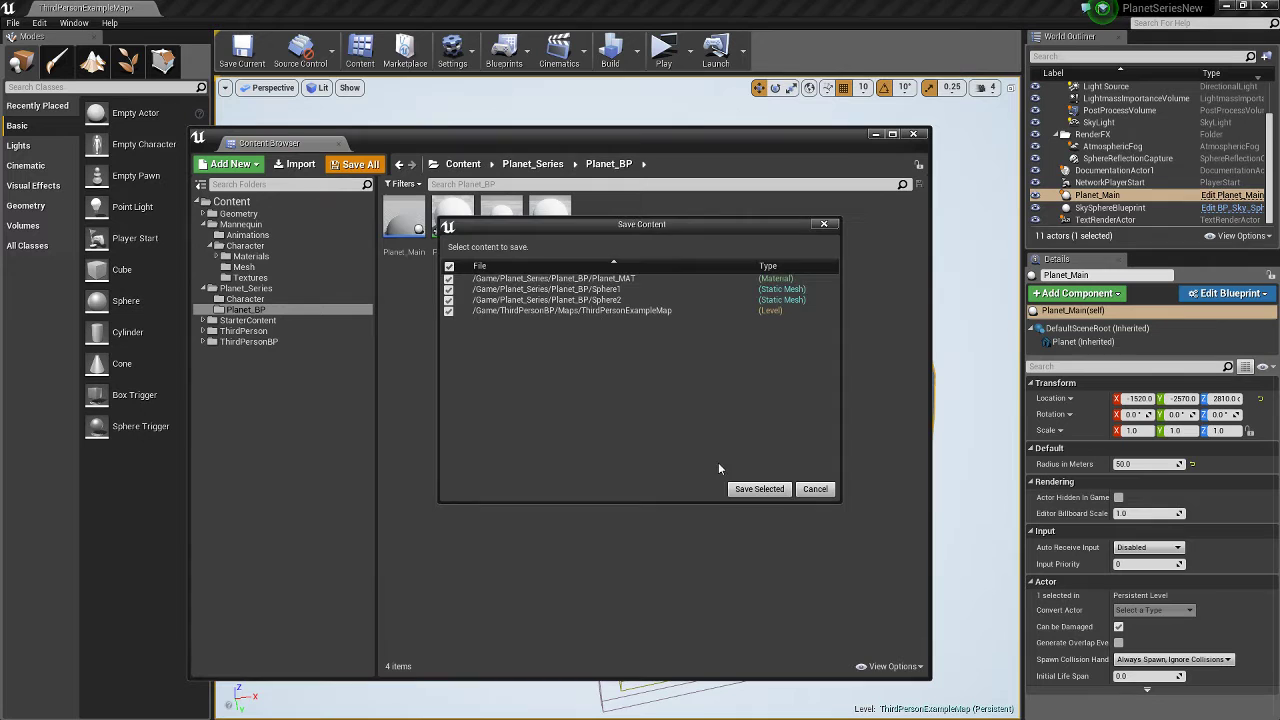
pyautogui.click(775, 492)
pyautogui.doubleClick(557, 140)
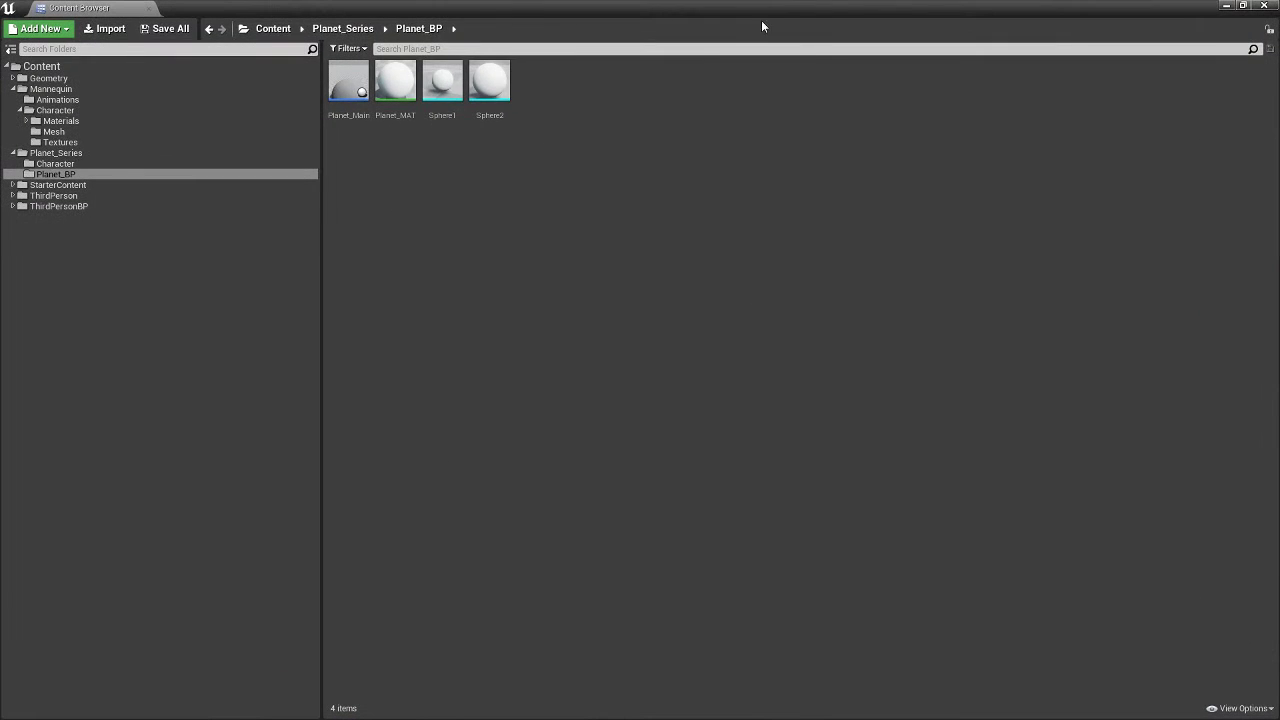
pyautogui.doubleClick(805, 13)
pyautogui.moveTo(612, 138); pyautogui.dragTo(1279, 198)
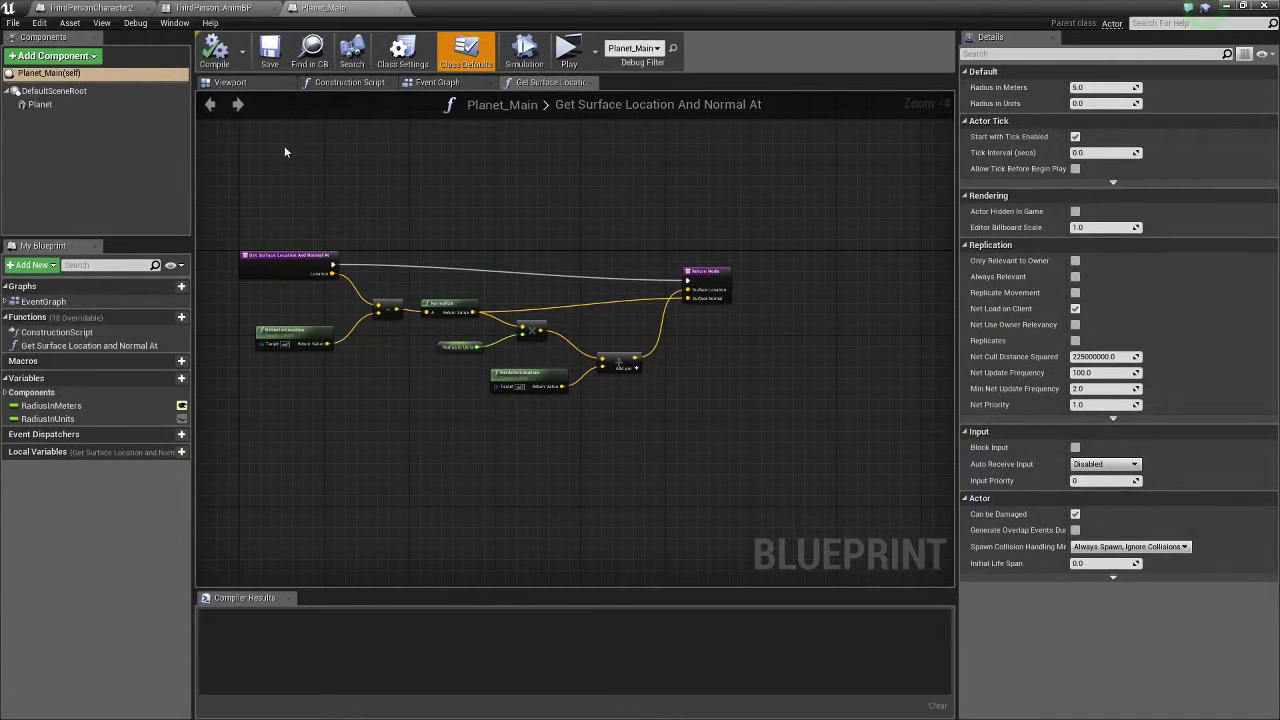
# - Select the Planet component in the Planet_Main blueprint viewport and set its static mesh to Sphere1
pyautogui.click(232, 81)
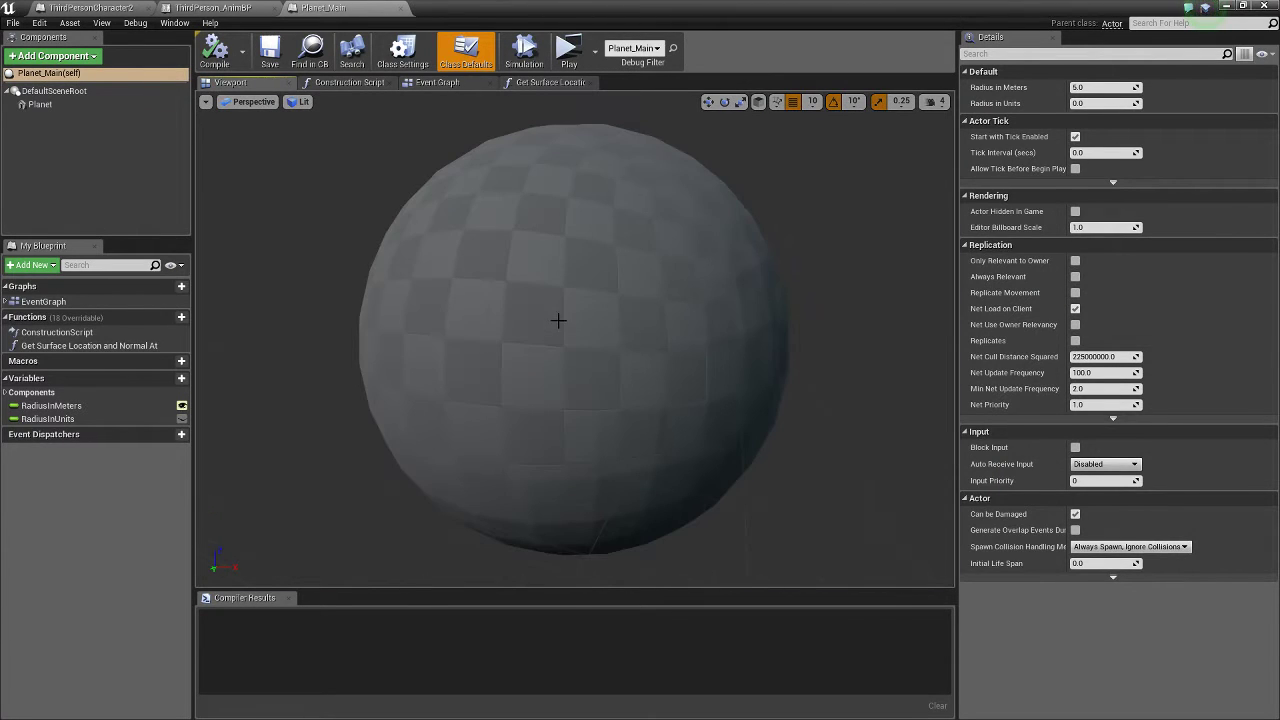
pyautogui.click(561, 292)
pyautogui.moveTo(1279, 122); pyautogui.dragTo(881, 184)
pyautogui.click(857, 268)
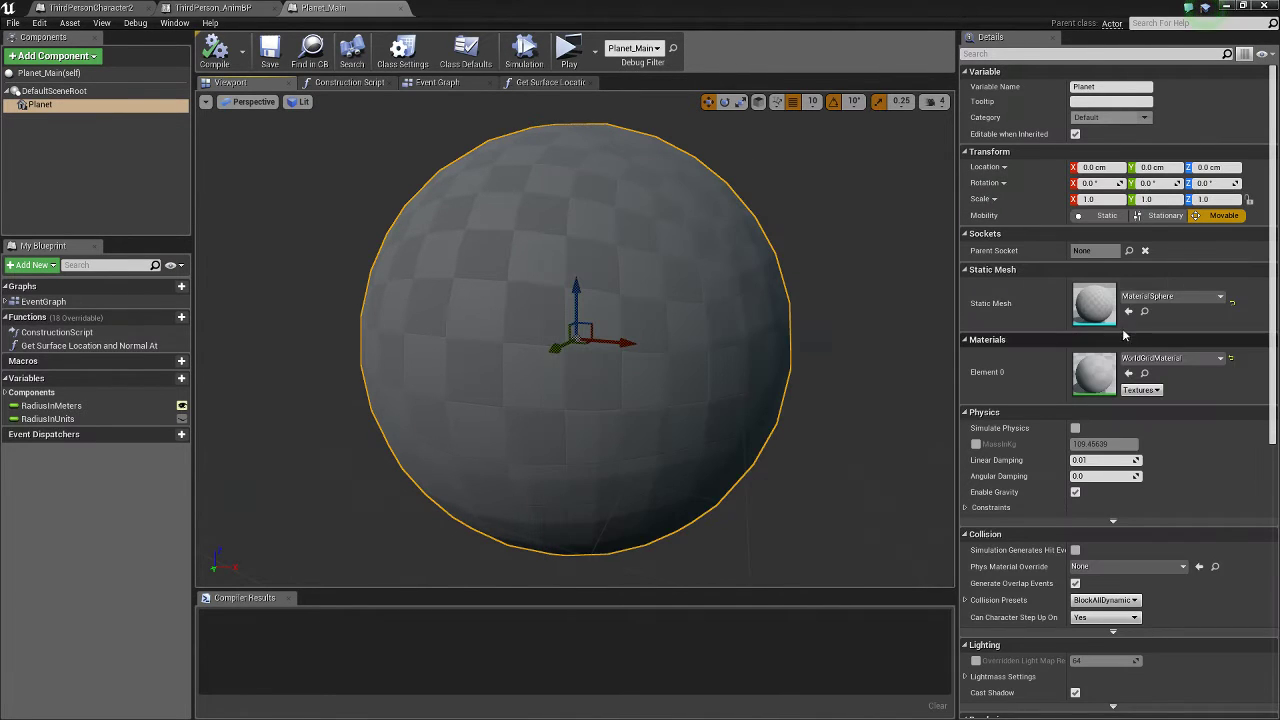
pyautogui.click(1128, 311)
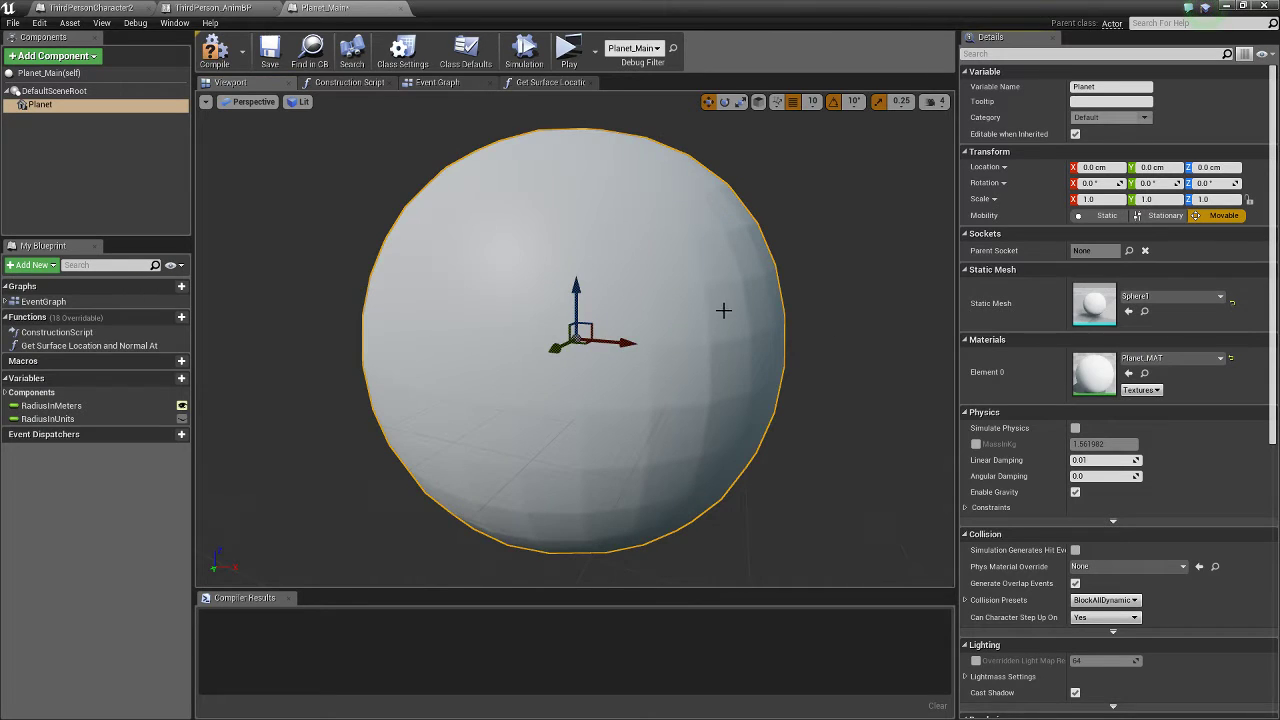
# - Find the moss material, assign M_Ground_Moss to the Planet component's Element 0, and compile the blueprint
pyautogui.keyDown('alt'); pyautogui.moveTo(851, 391); pyautogui.dragTo(815, 375); pyautogui.keyUp('alt')
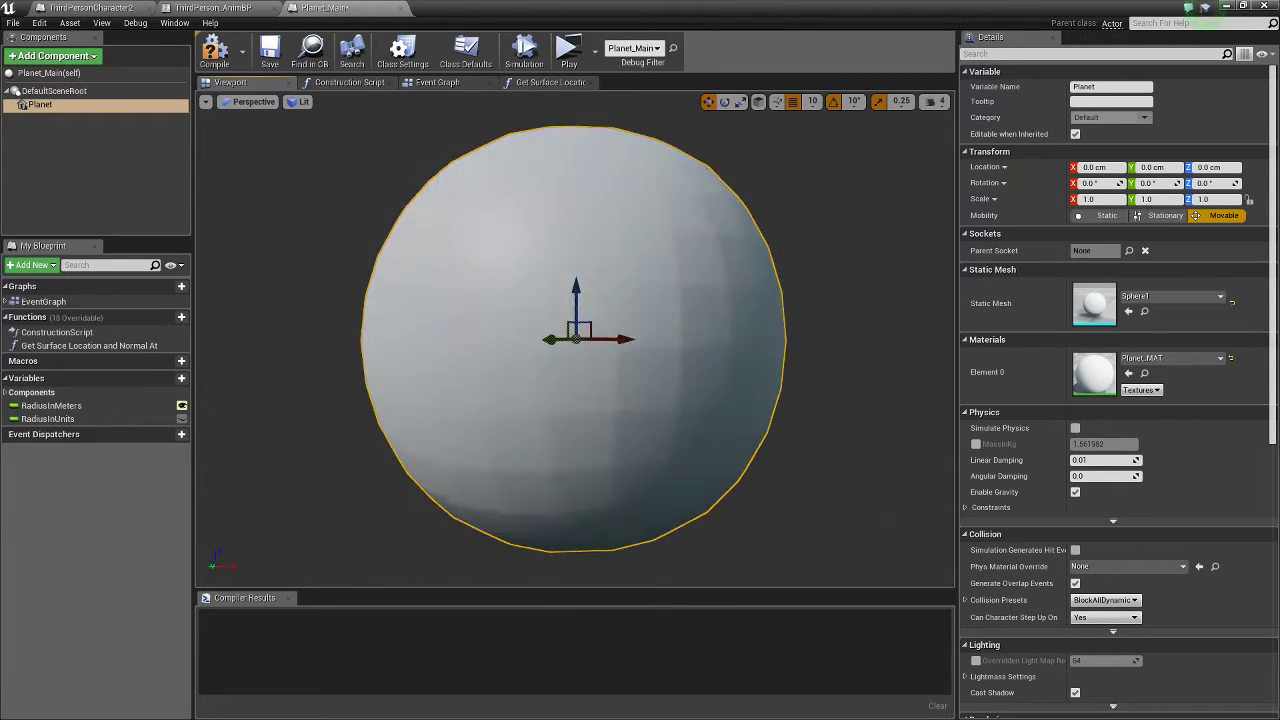
pyautogui.moveTo(740, 312); pyautogui.dragTo(712, 326)
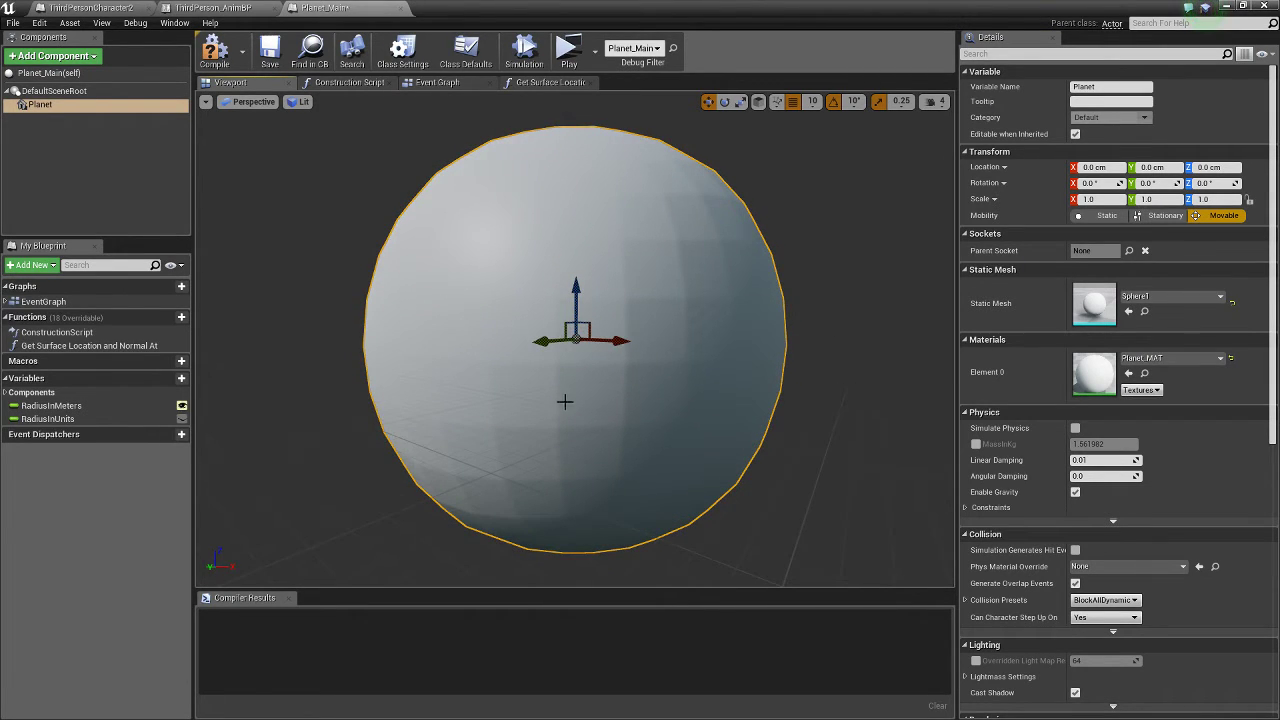
pyautogui.click(1173, 360)
pyautogui.click(1174, 363)
pyautogui.click(1205, 360)
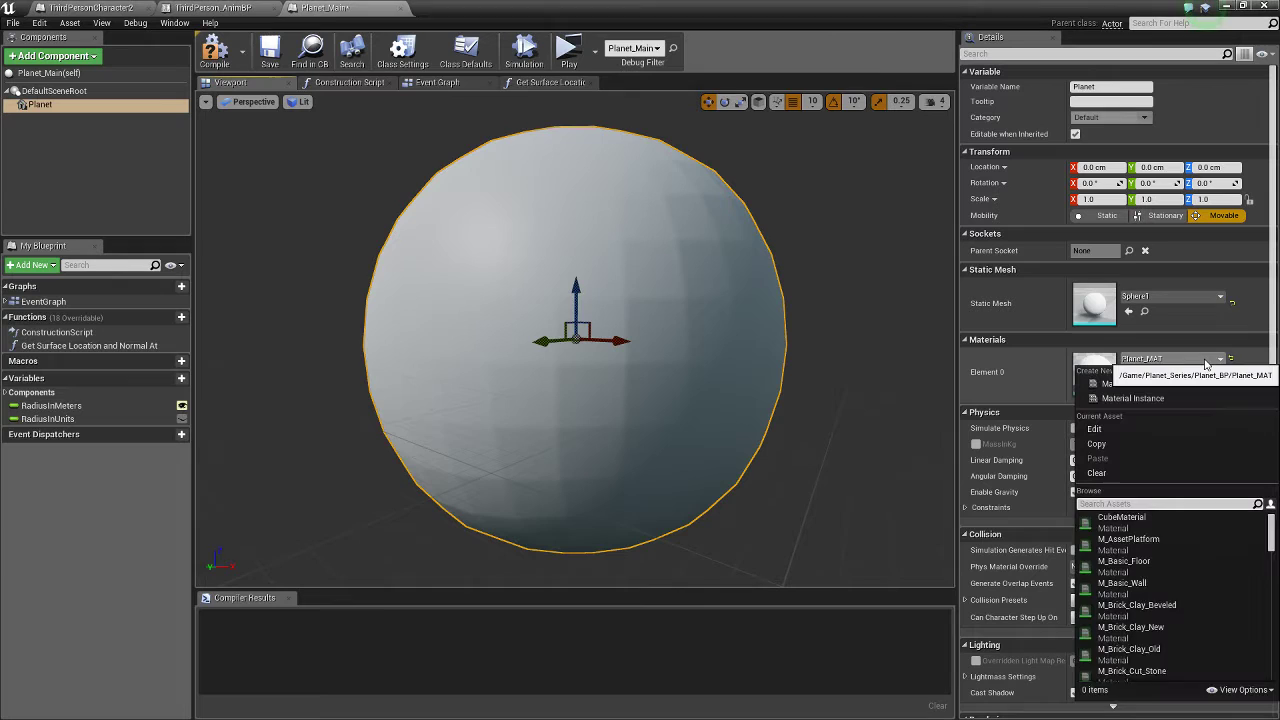
pyautogui.scroll(-15, 1186, 560)
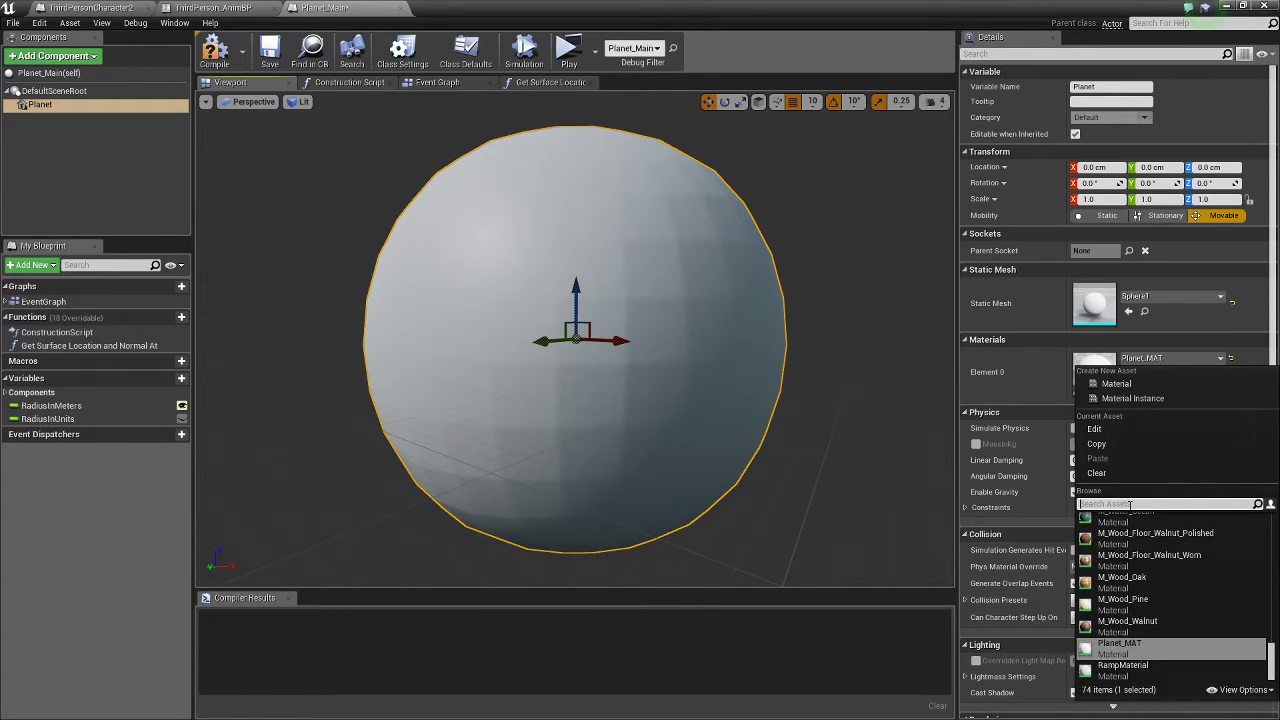
pyautogui.write('moss')
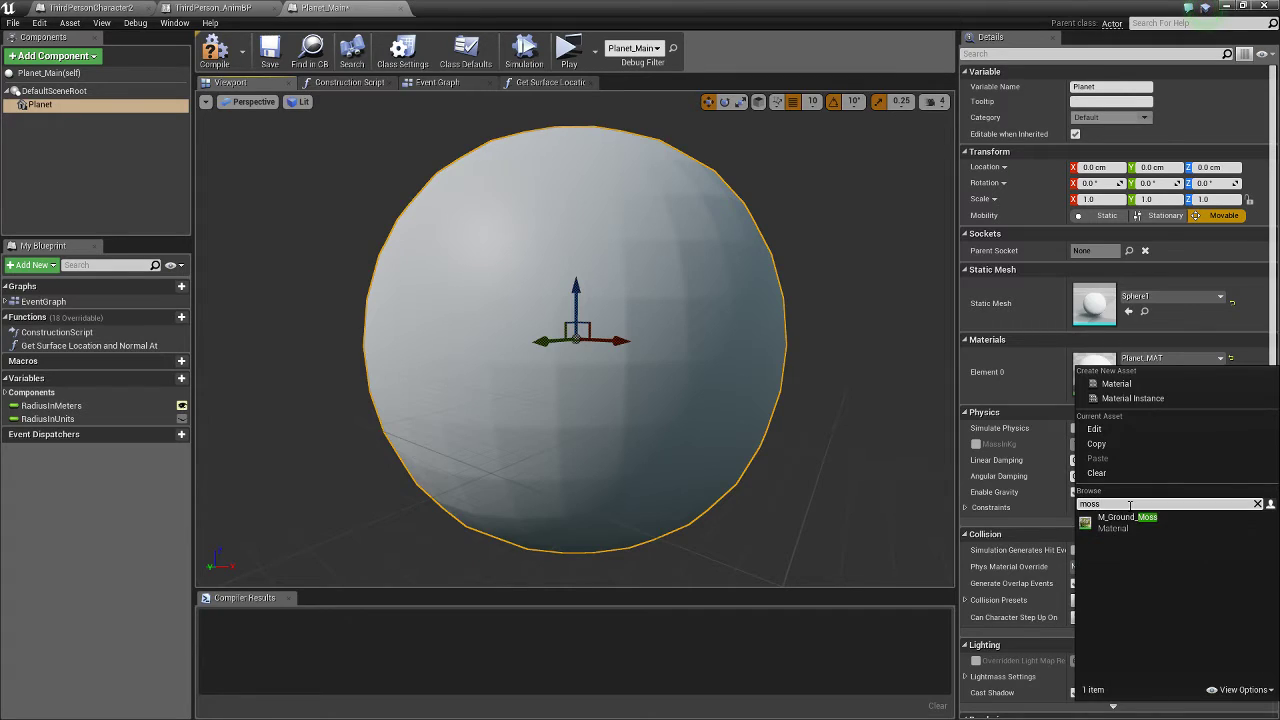
pyautogui.click(1125, 518)
pyautogui.click(221, 51)
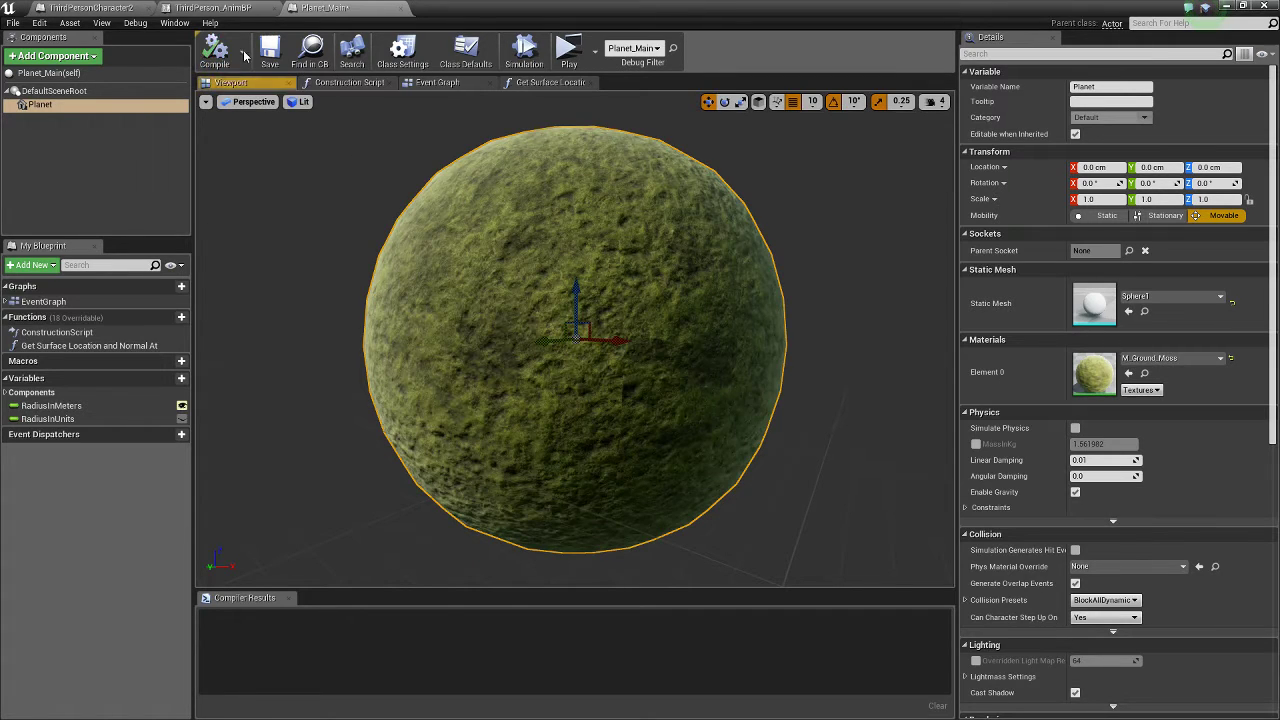
# - Inspect the moss on the Sphere1 planet, set the Planet component's static mesh to Sphere2, and inspect its pole for comparison
pyautogui.moveTo(309, 244); pyautogui.dragTo(216, 326)
pyautogui.keyDown('alt'); pyautogui.moveTo(780, 248); pyautogui.dragTo(515, 258); pyautogui.keyUp('alt')
pyautogui.moveTo(650, 330); pyautogui.dragTo(800, 222)
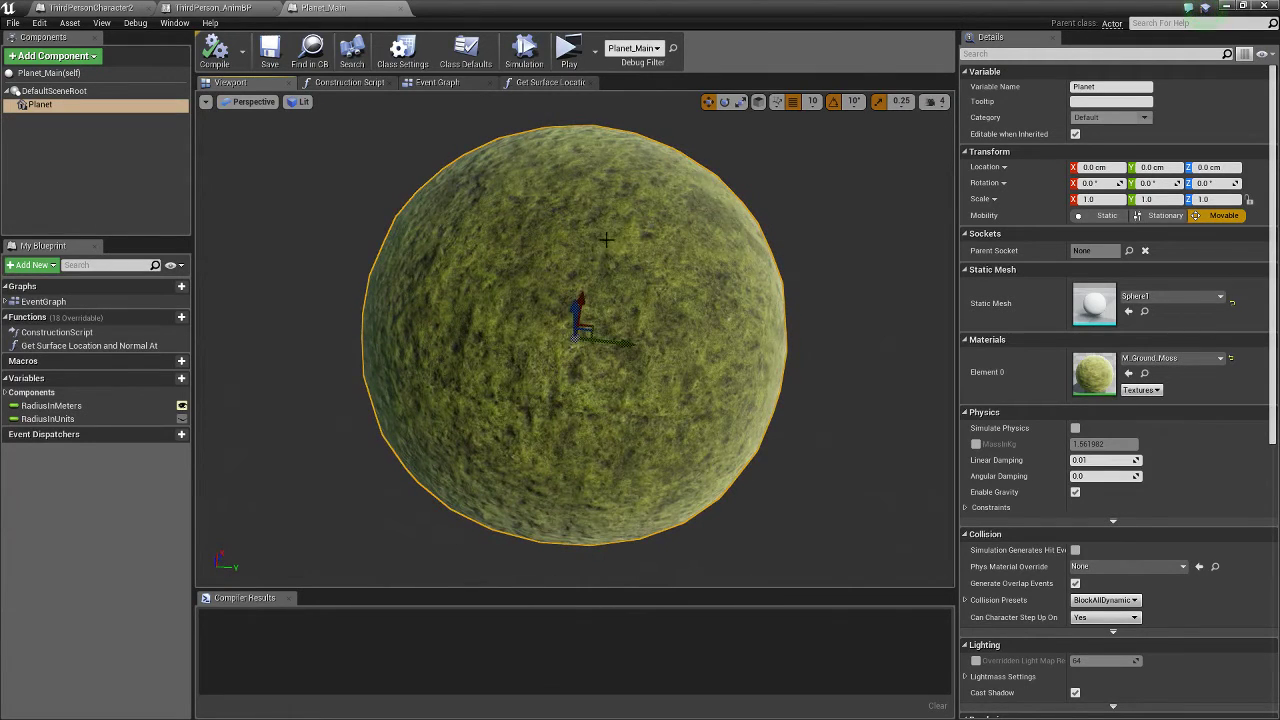
pyautogui.click(1203, 298)
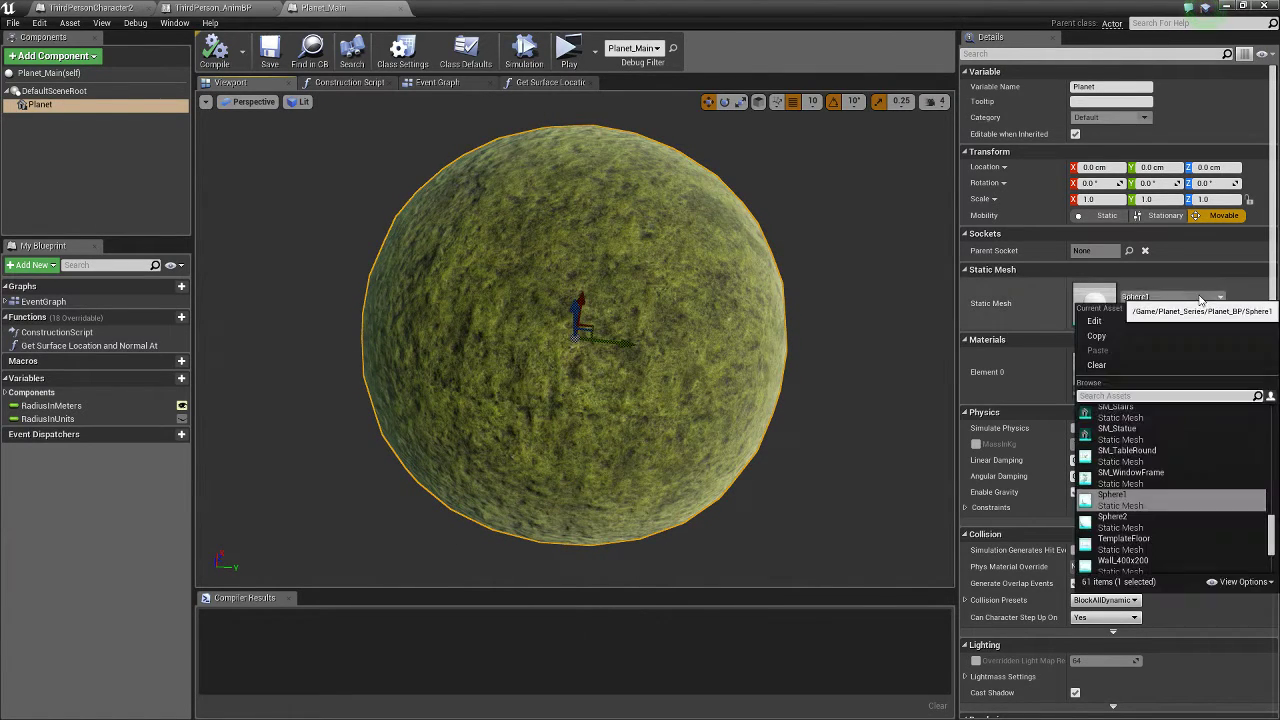
pyautogui.click(1135, 524)
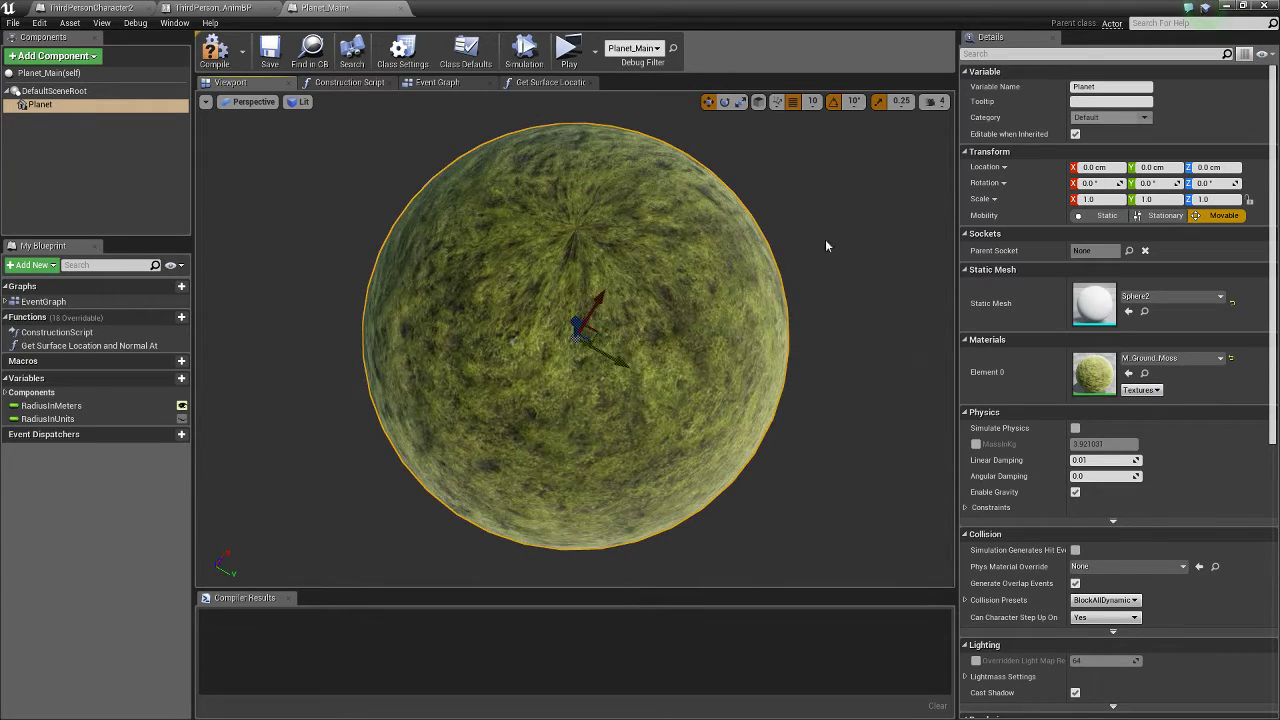
pyautogui.moveTo(579, 231); pyautogui.dragTo(583, 130)
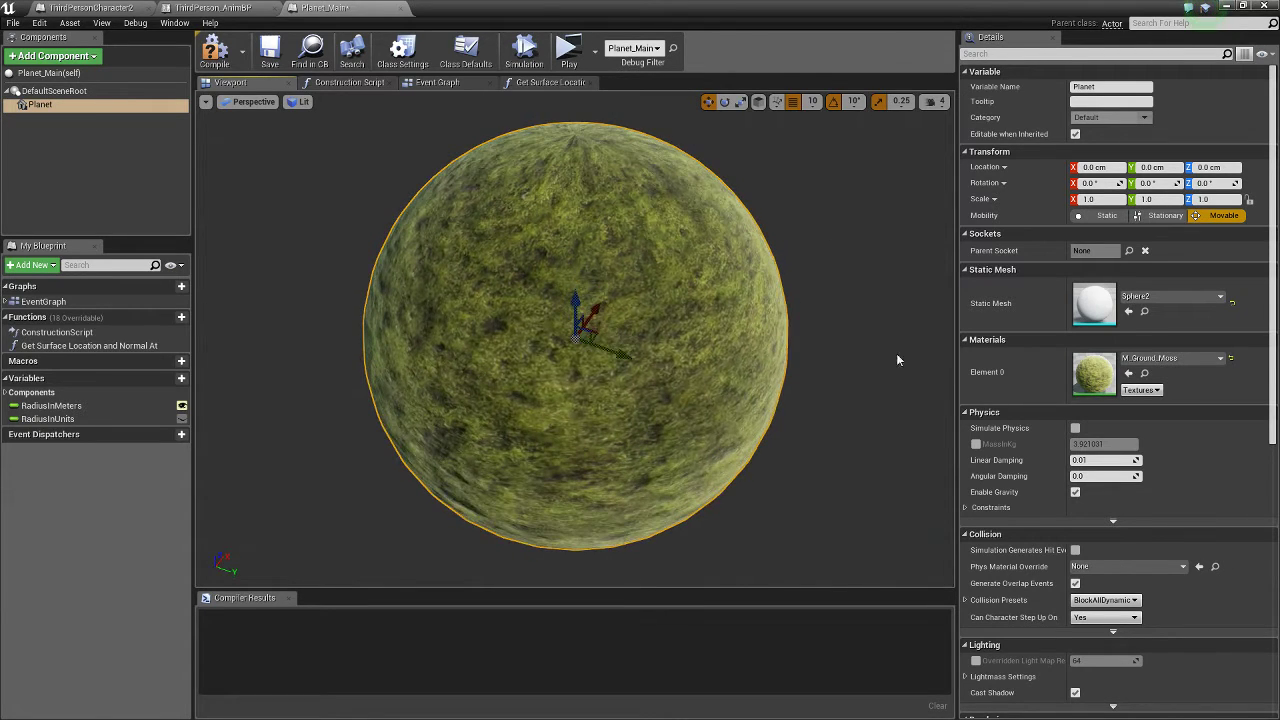
# - Set the Planet component's static mesh back to Sphere1 and save the Planet_Main blueprint
pyautogui.click(1194, 298)
pyautogui.click(1141, 478)
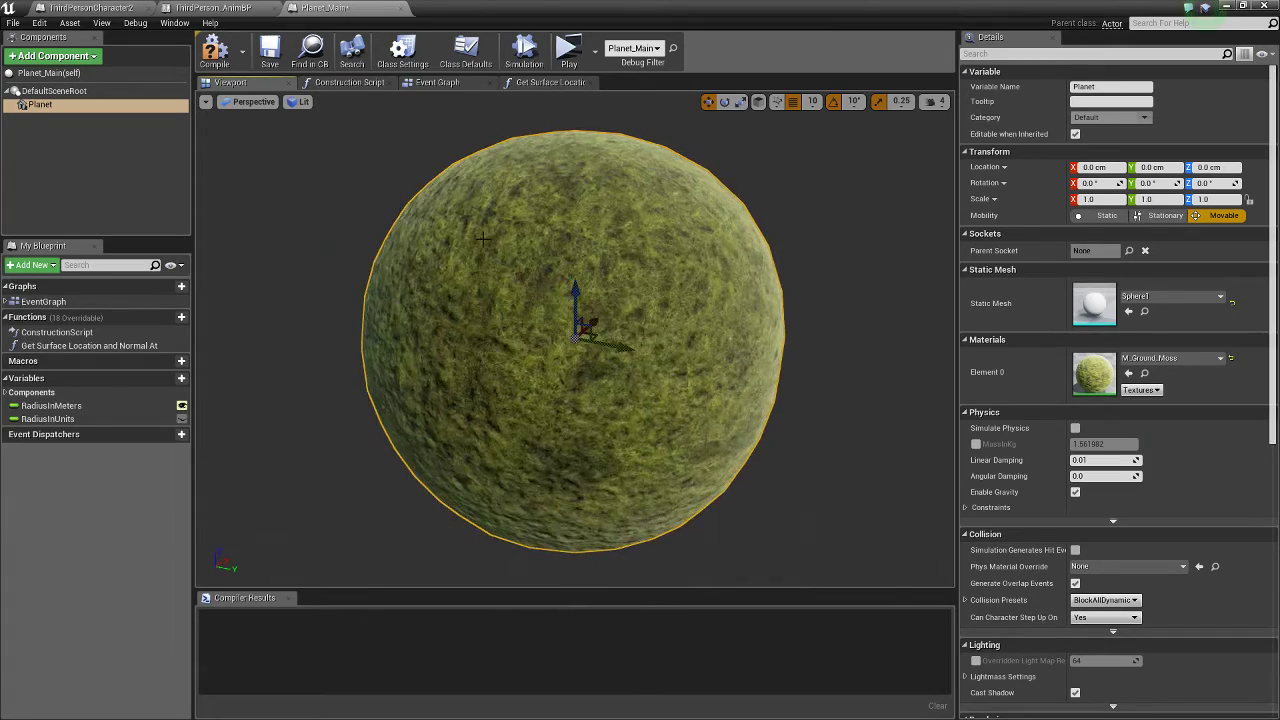
pyautogui.click(268, 52)
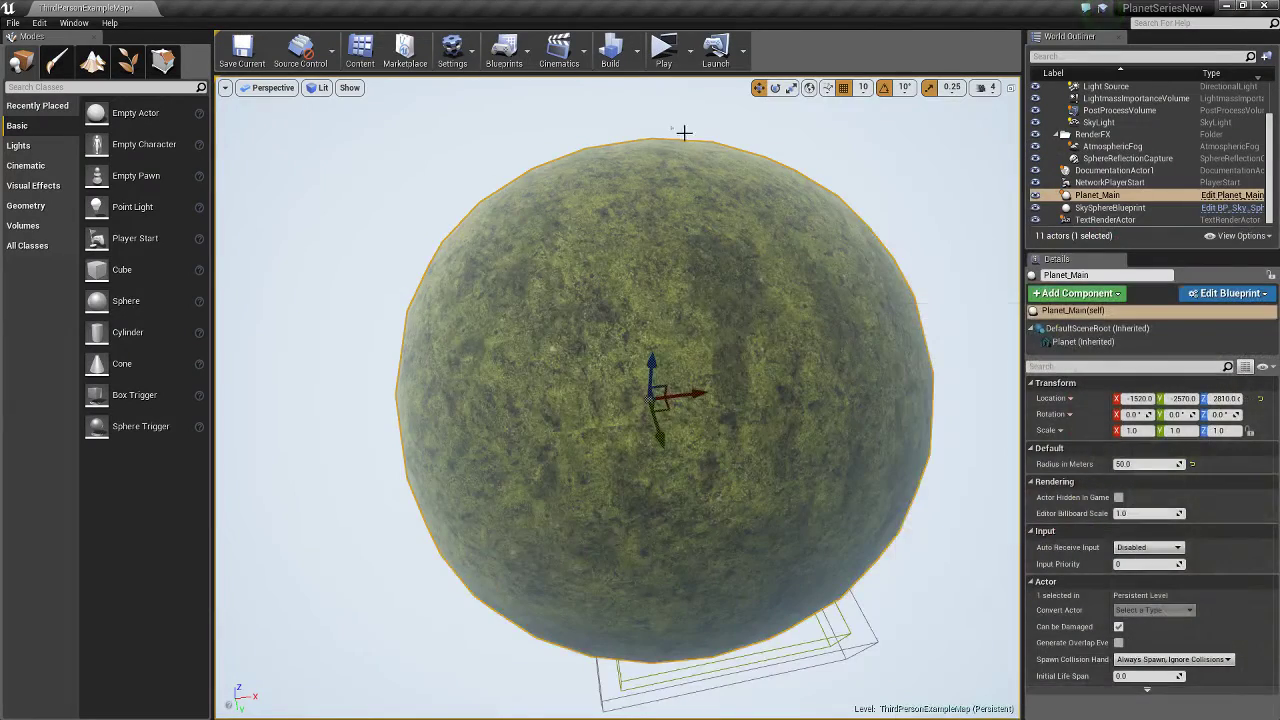
# - Play the level, run the character across the moss-covered planet to check the surface, and stop the preview
pyautogui.click(663, 46)
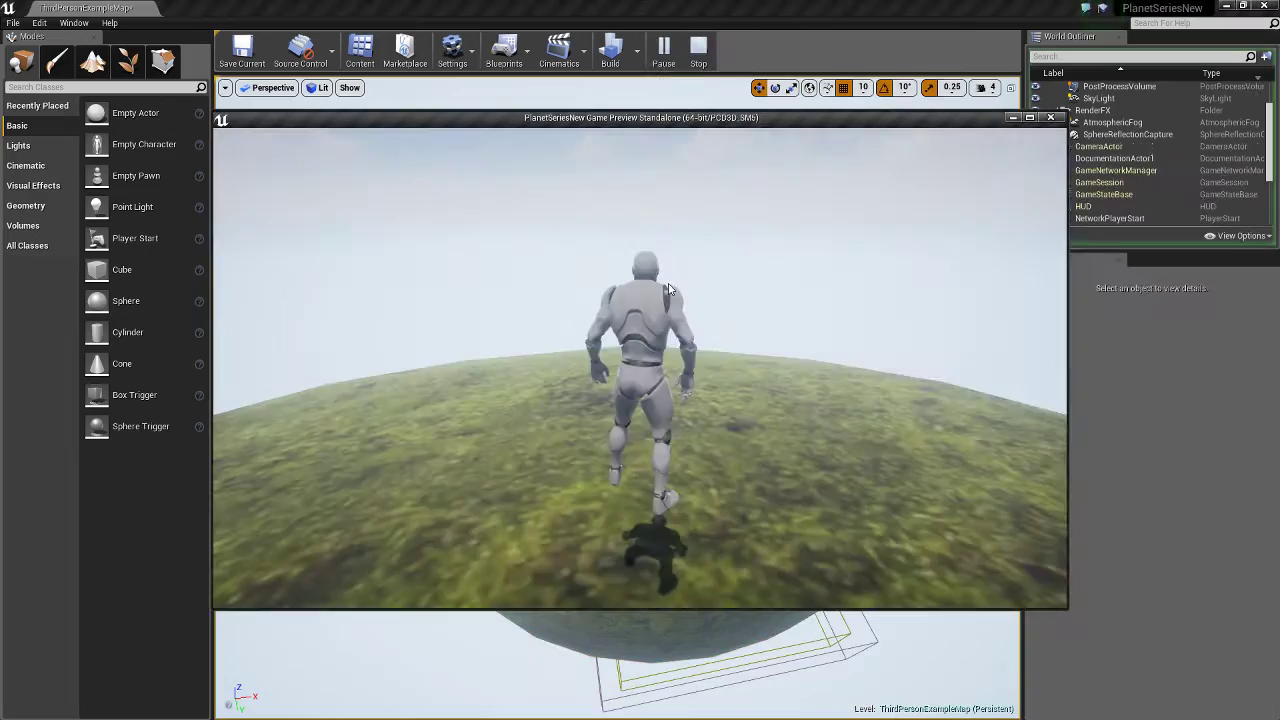
pyautogui.click(669, 289)
pyautogui.press('w')
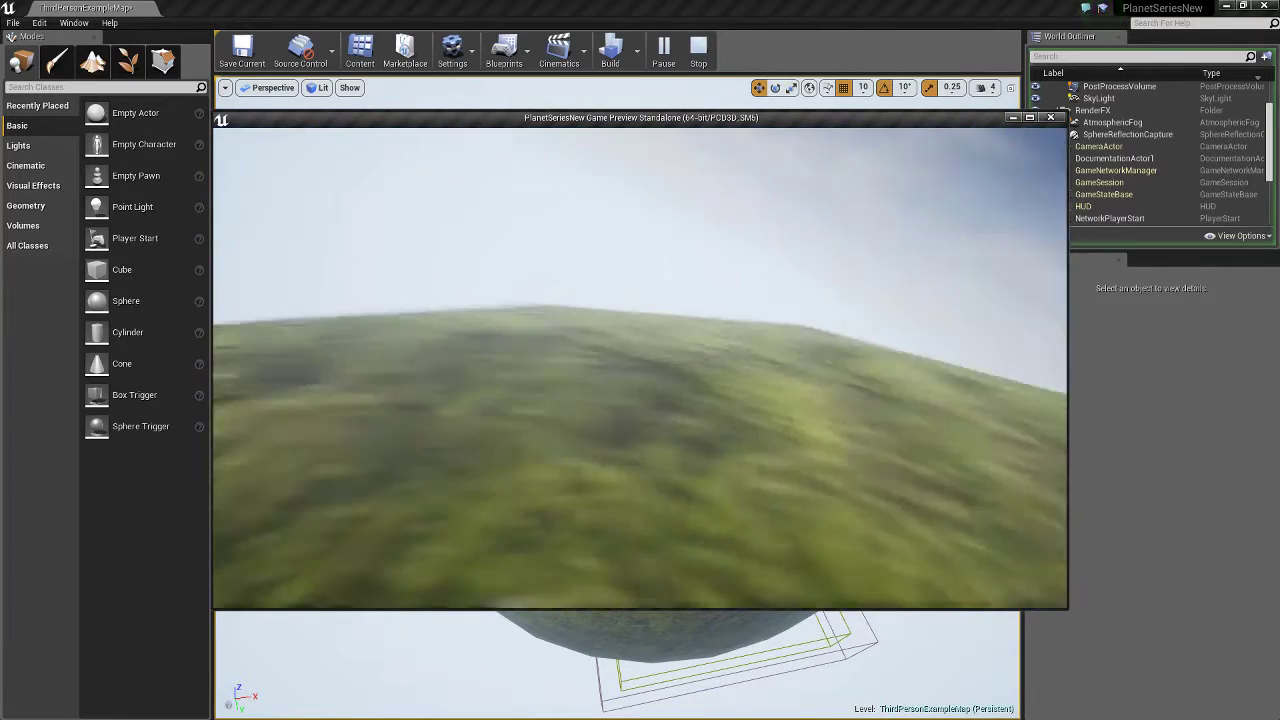
pyautogui.press('Escape')
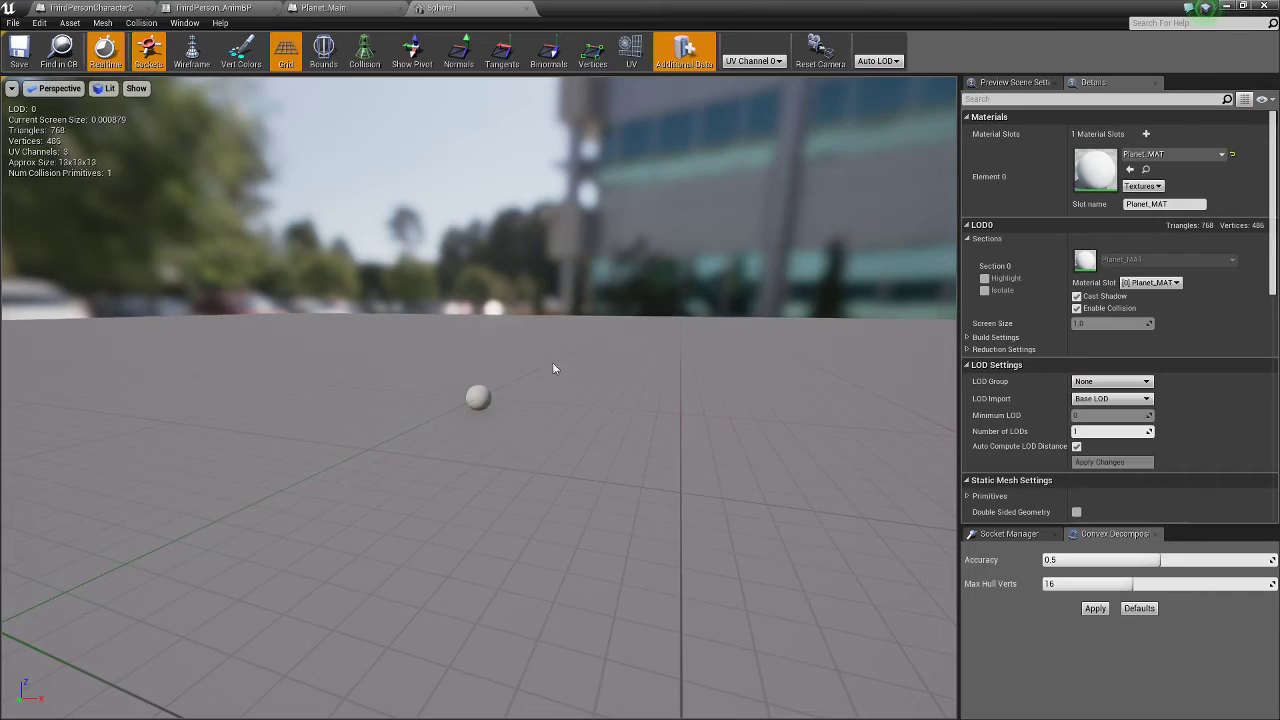
# - Examine the Sphere1 mesh up close in its static mesh editor
pyautogui.moveTo(553, 364); pyautogui.dragTo(510, 460, button='right')
pyautogui.press('s')
pyautogui.press('w')
pyautogui.press('w')
pyautogui.press('s')
pyautogui.press('w')
pyautogui.moveTo(535, 240); pyautogui.dragTo(500, 380)
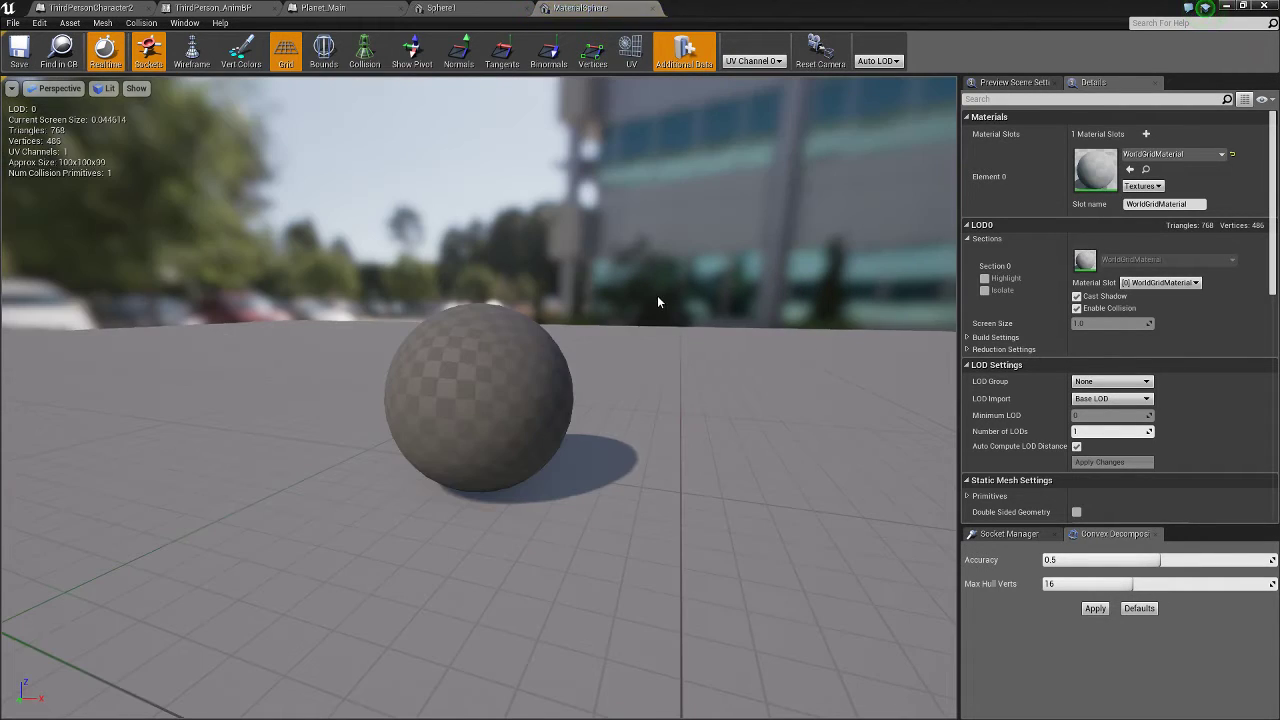
# - Examine the MaterialSphere mesh for comparison with Sphere1 and close its editor
pyautogui.moveTo(655, 298); pyautogui.dragTo(660, 298, button='right')
pyautogui.press('w')
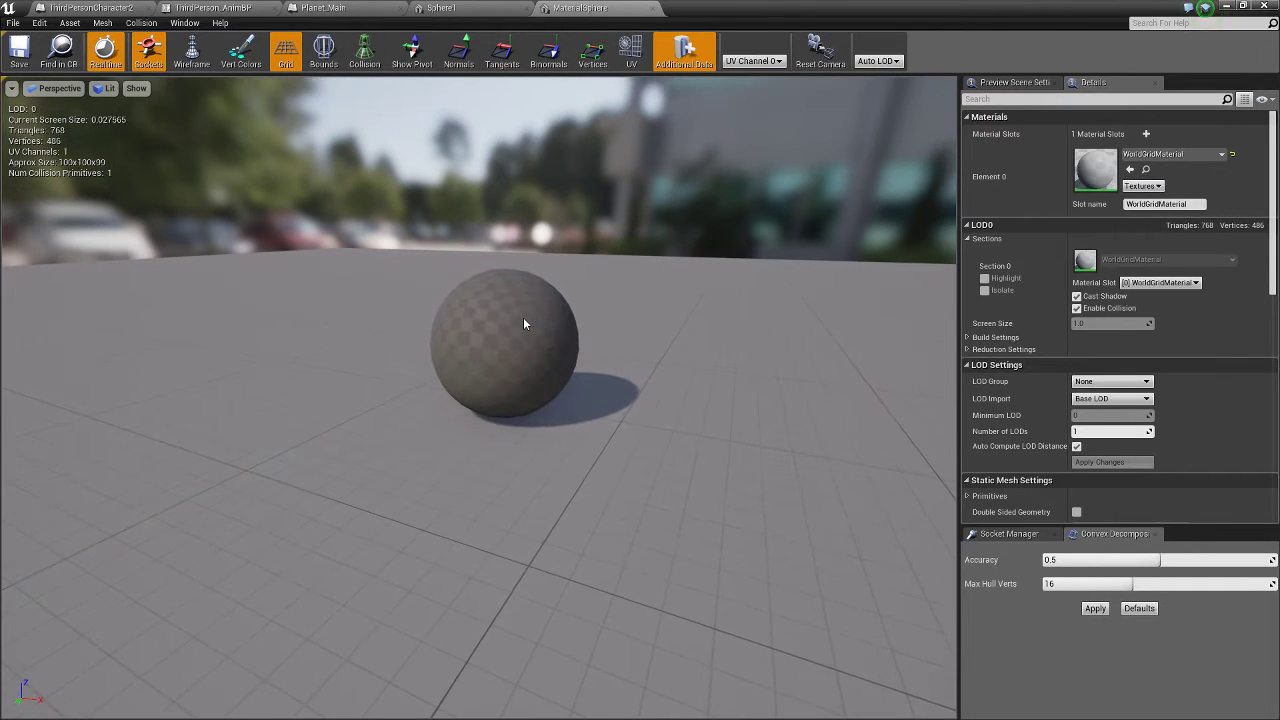
pyautogui.moveTo(1279, 143); pyautogui.dragTo(808, 142)
pyautogui.click(652, 7)
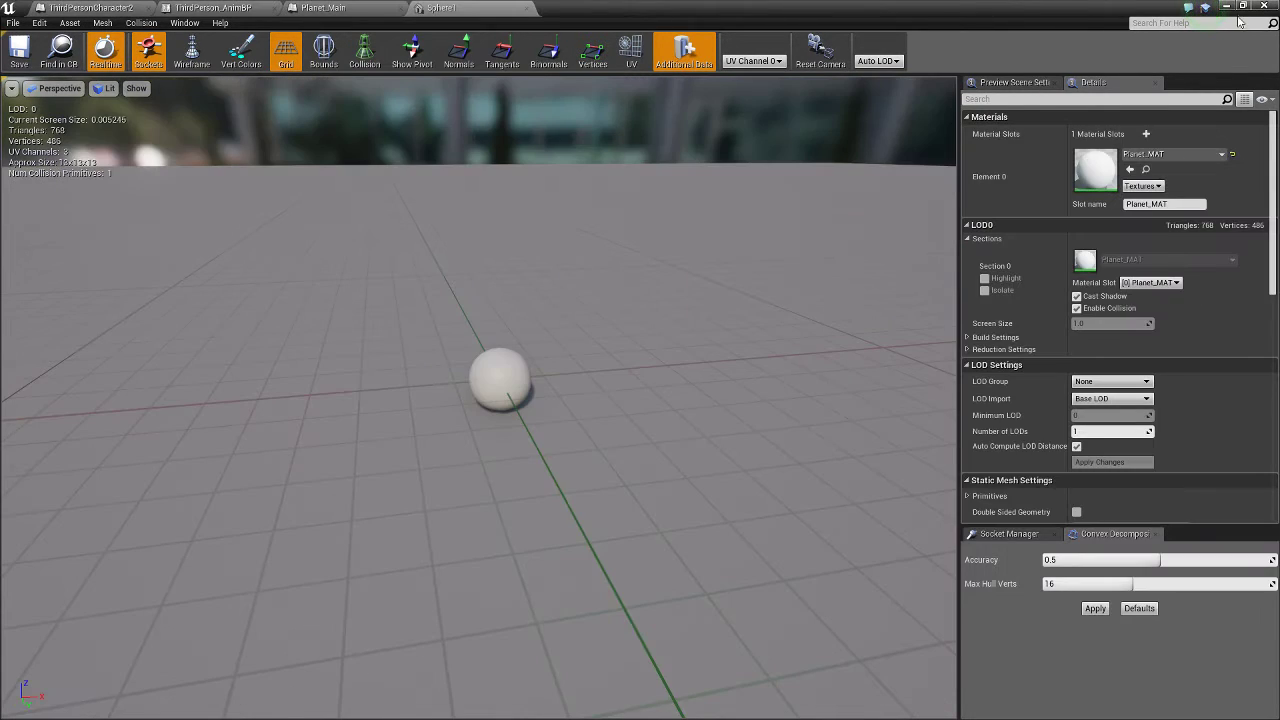
# - Put the mesh editor away and export the MaterialSphere asset to the Desktop as MaterialSphere.FBX
pyautogui.click(1228, 8)
pyautogui.moveTo(955, 144); pyautogui.dragTo(636, 148)
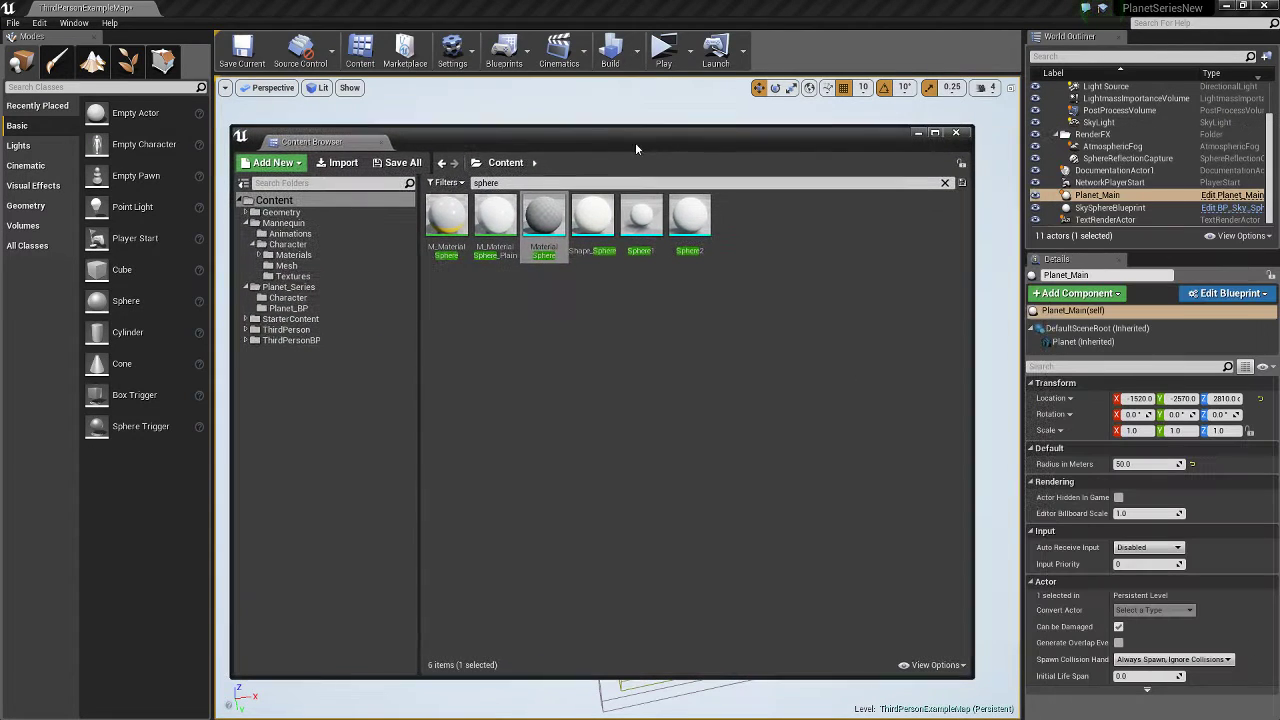
pyautogui.rightClick(549, 222)
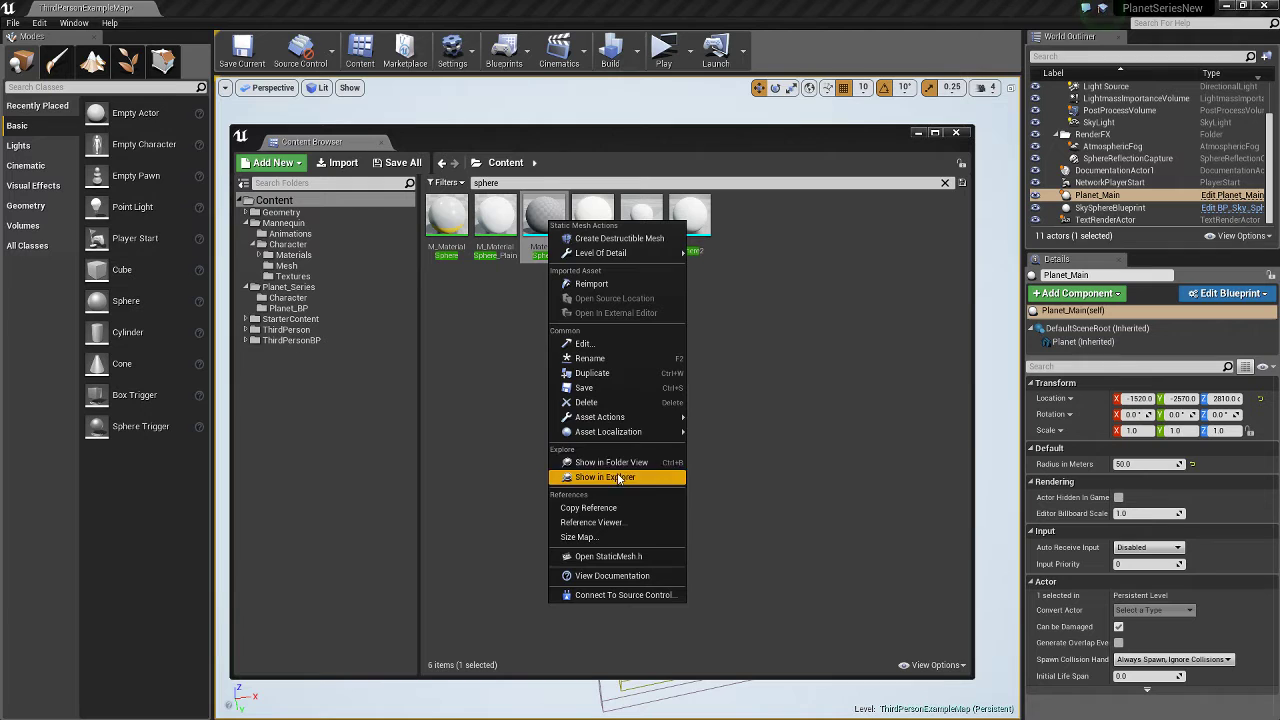
pyautogui.moveTo(640, 417)
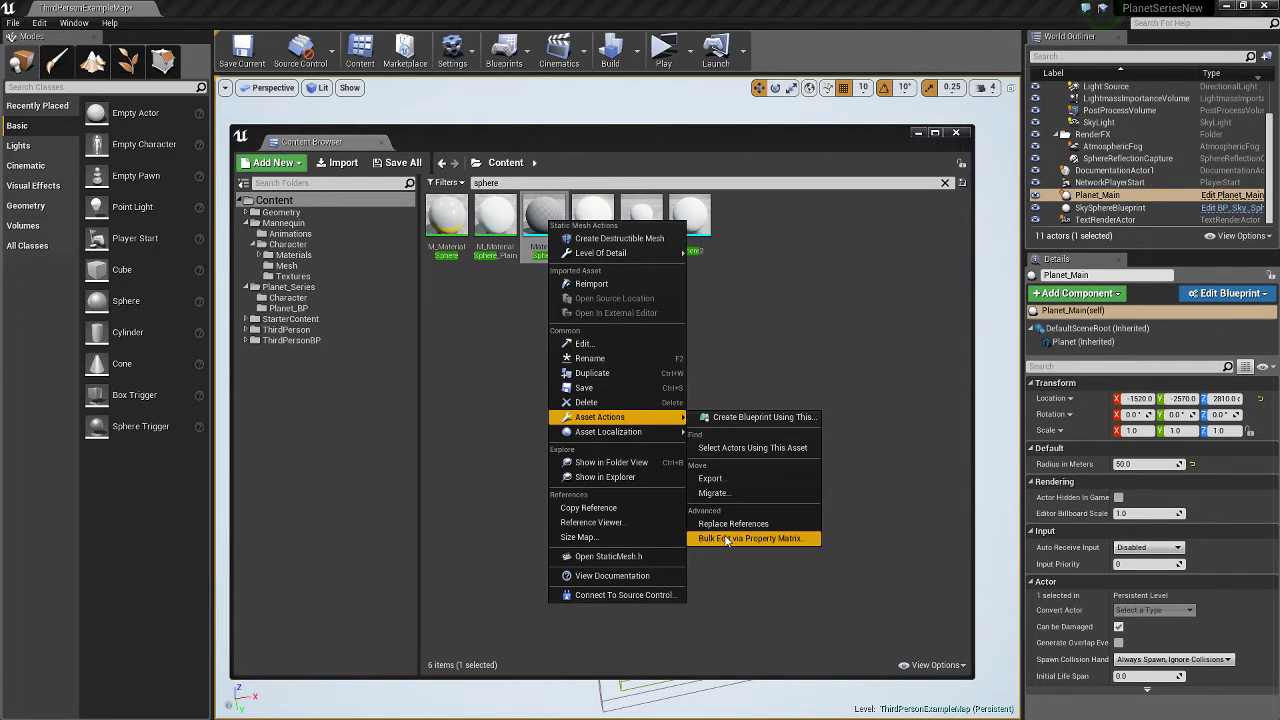
pyautogui.click(722, 480)
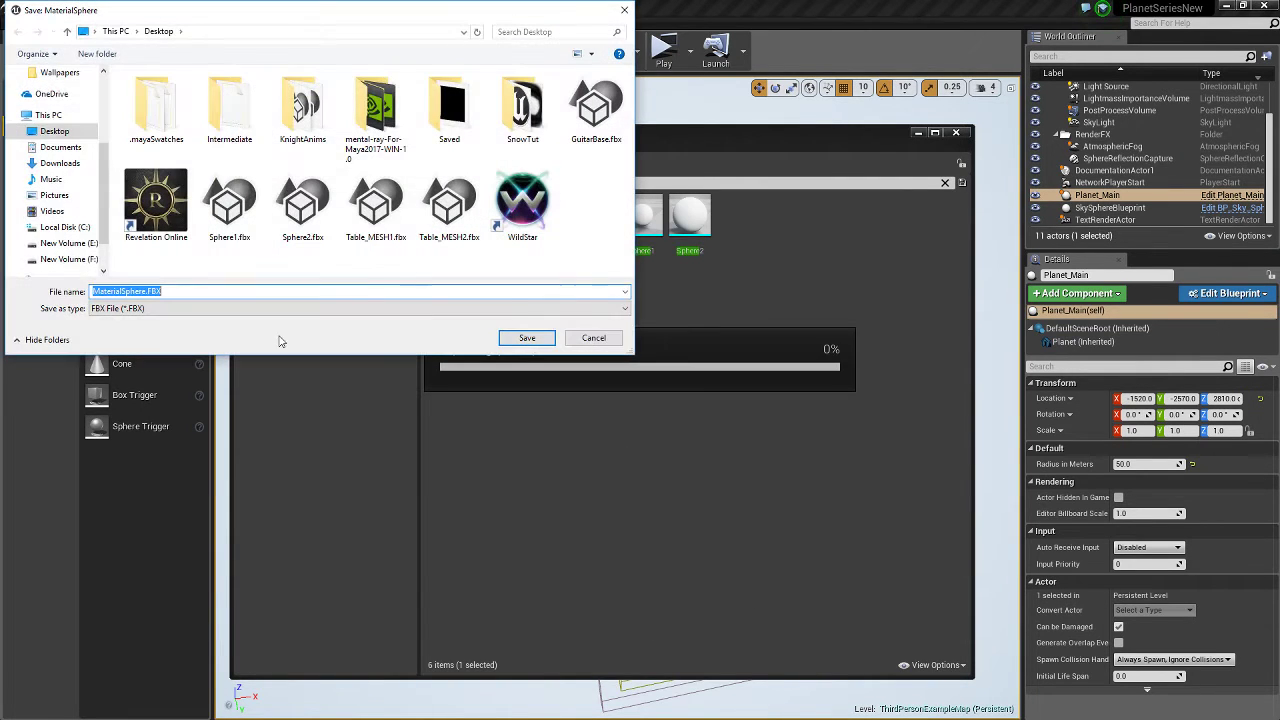
pyautogui.click(527, 338)
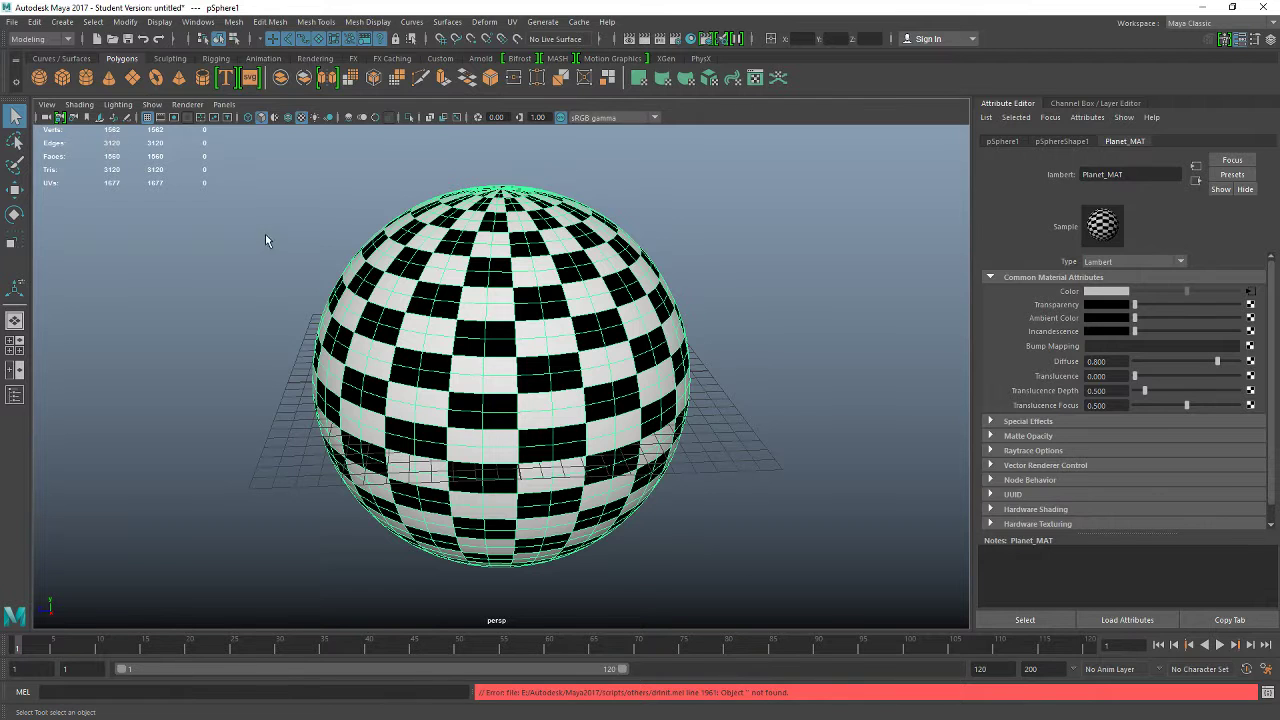
# - Switch to Maya, delete the checkered sphere, and import MaterialSphere.FBX from the Desktop
pyautogui.press('Delete')
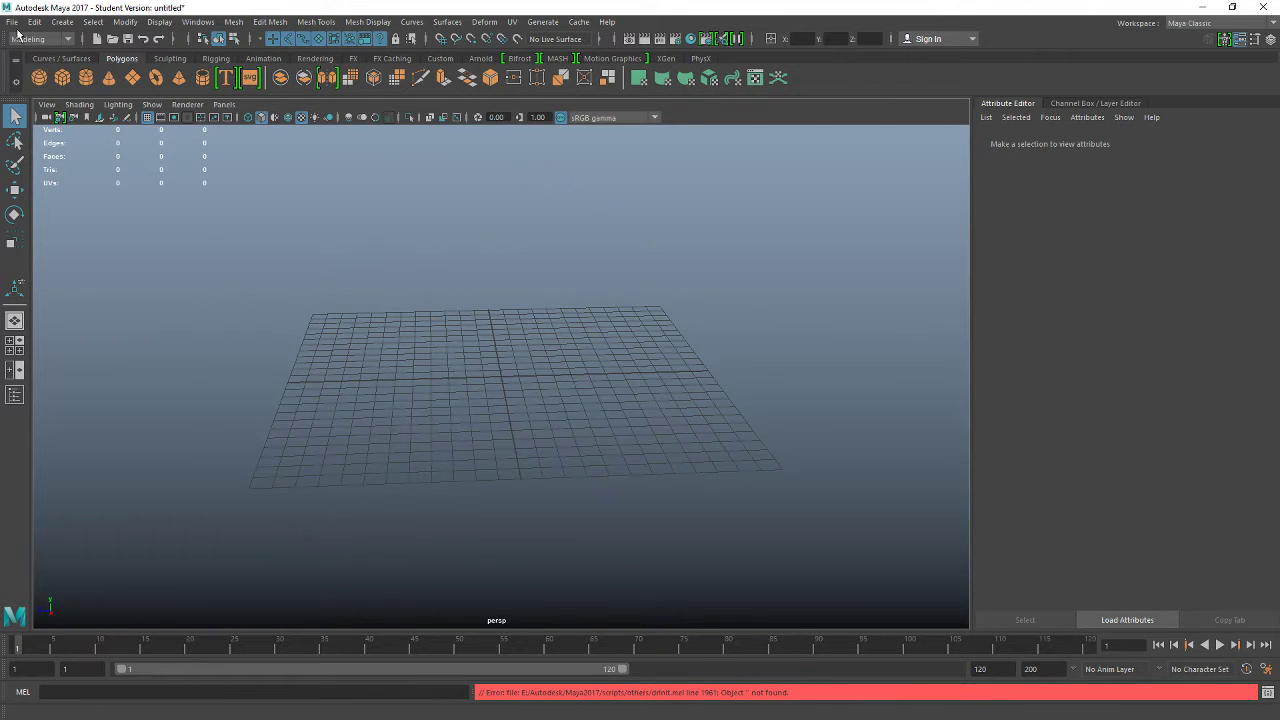
pyautogui.click(12, 21)
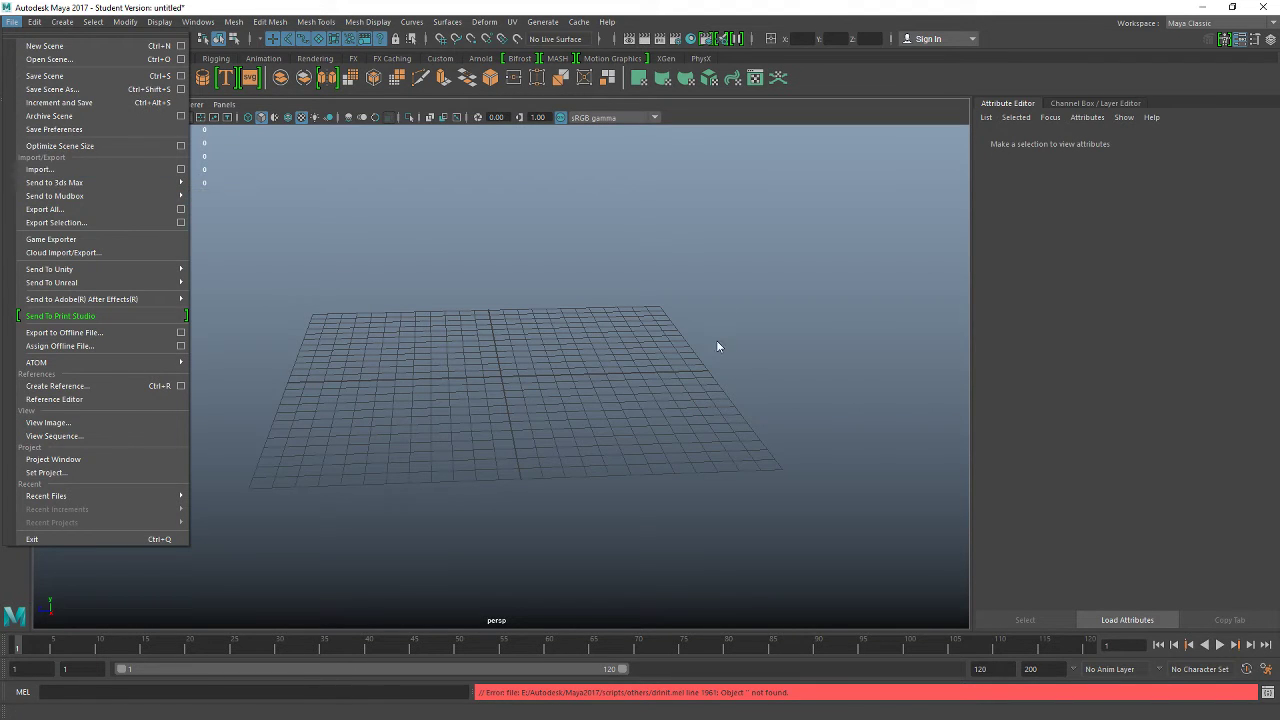
pyautogui.click(92, 172)
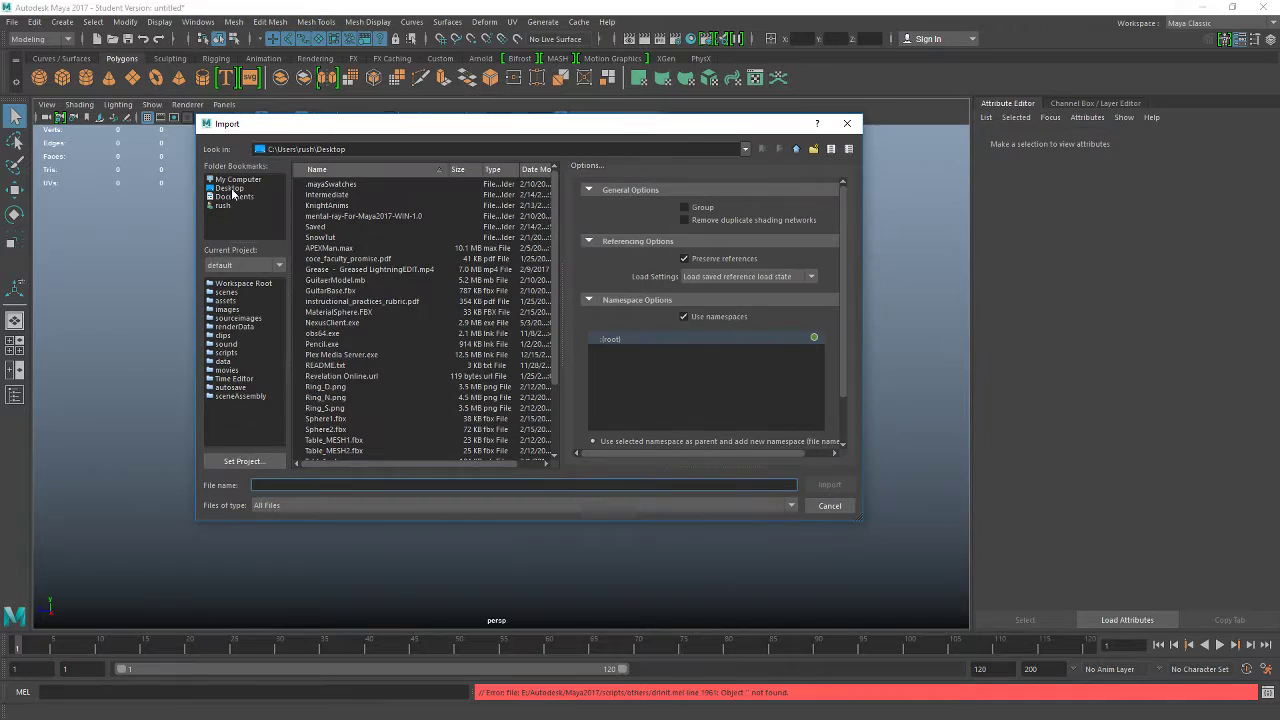
pyautogui.click(335, 398)
pyautogui.scroll(-3, 345, 408)
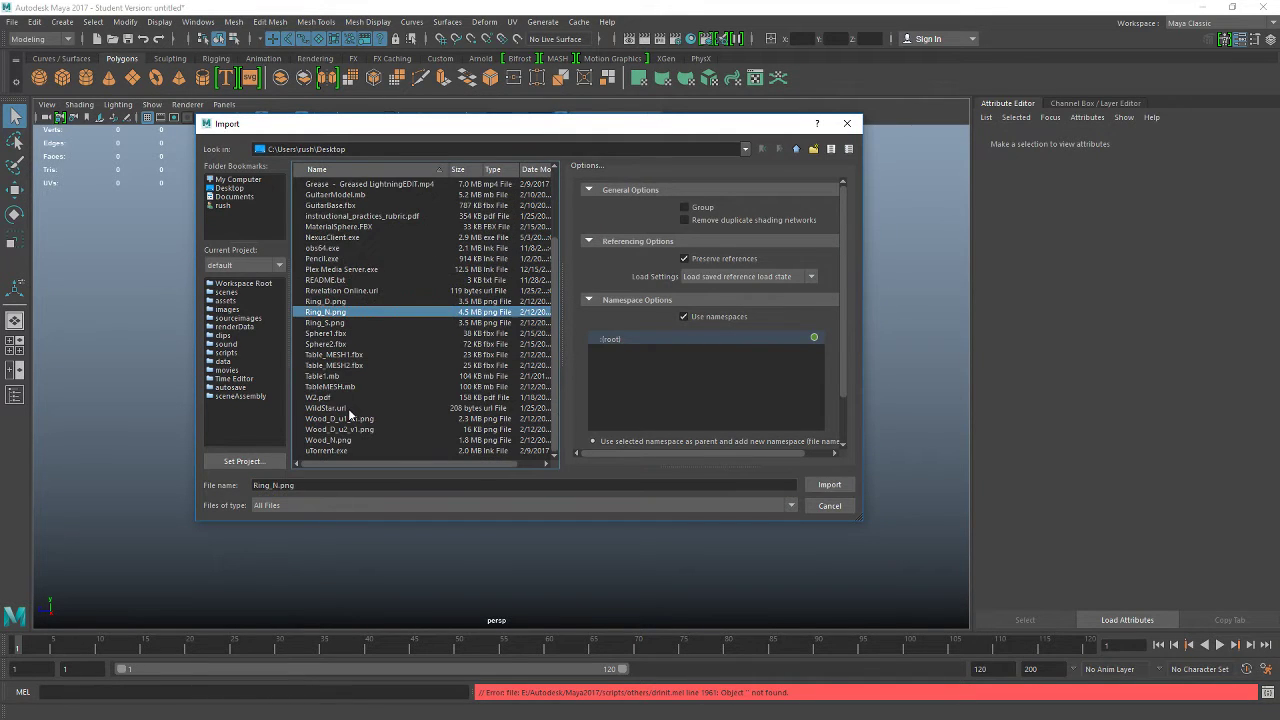
pyautogui.scroll(3, 347, 410)
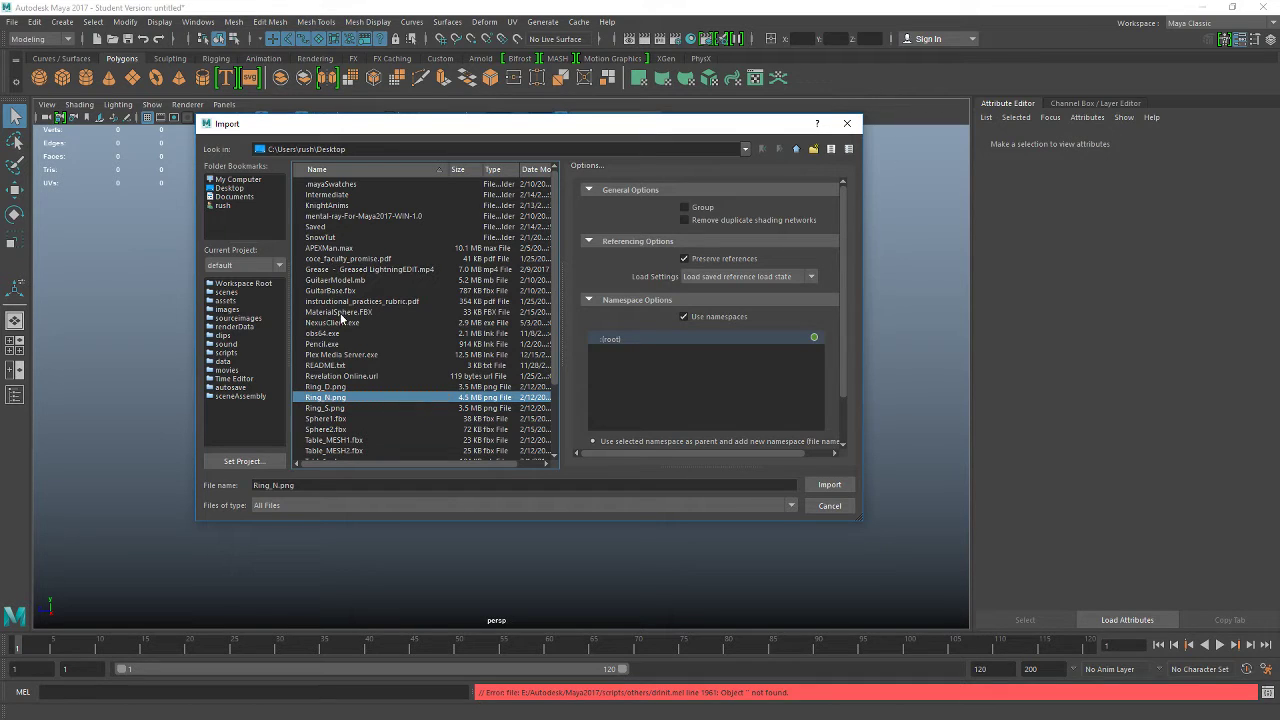
pyautogui.click(340, 313)
pyautogui.click(829, 484)
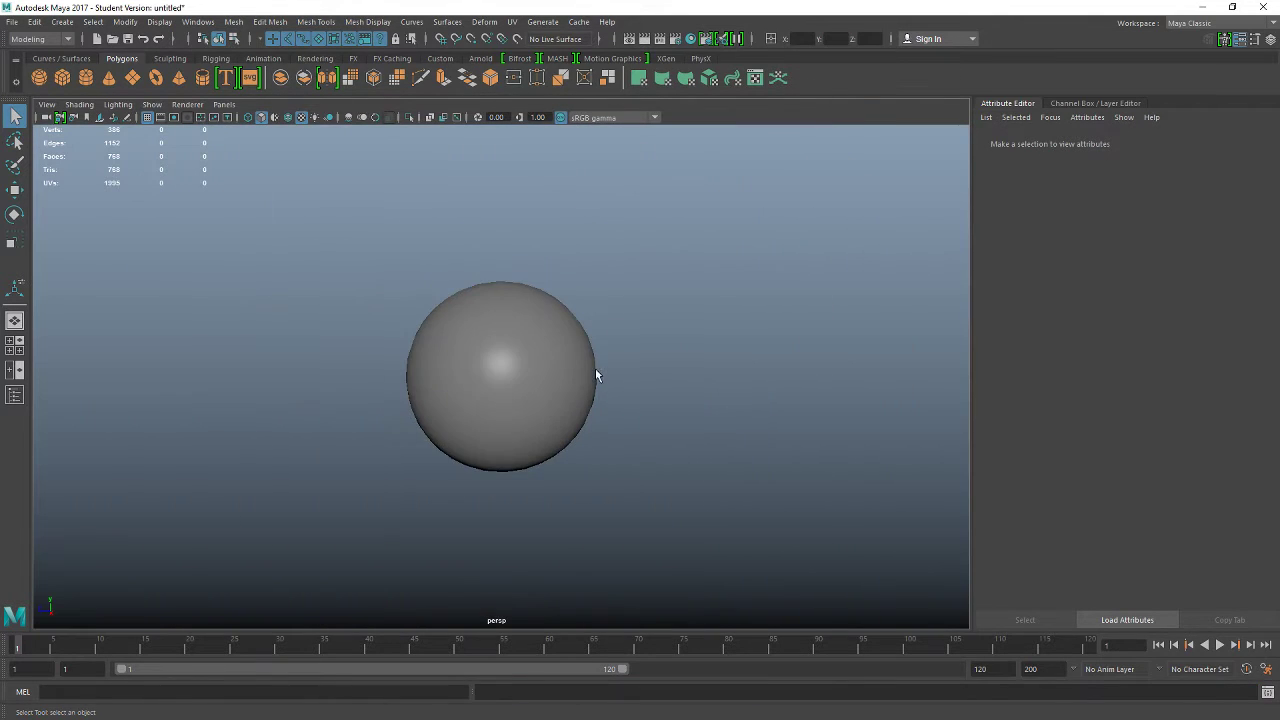
# - Frame the imported MaterialSphere and move it sideways, clear of the grid
pyautogui.click(503, 376)
pyautogui.press('f')
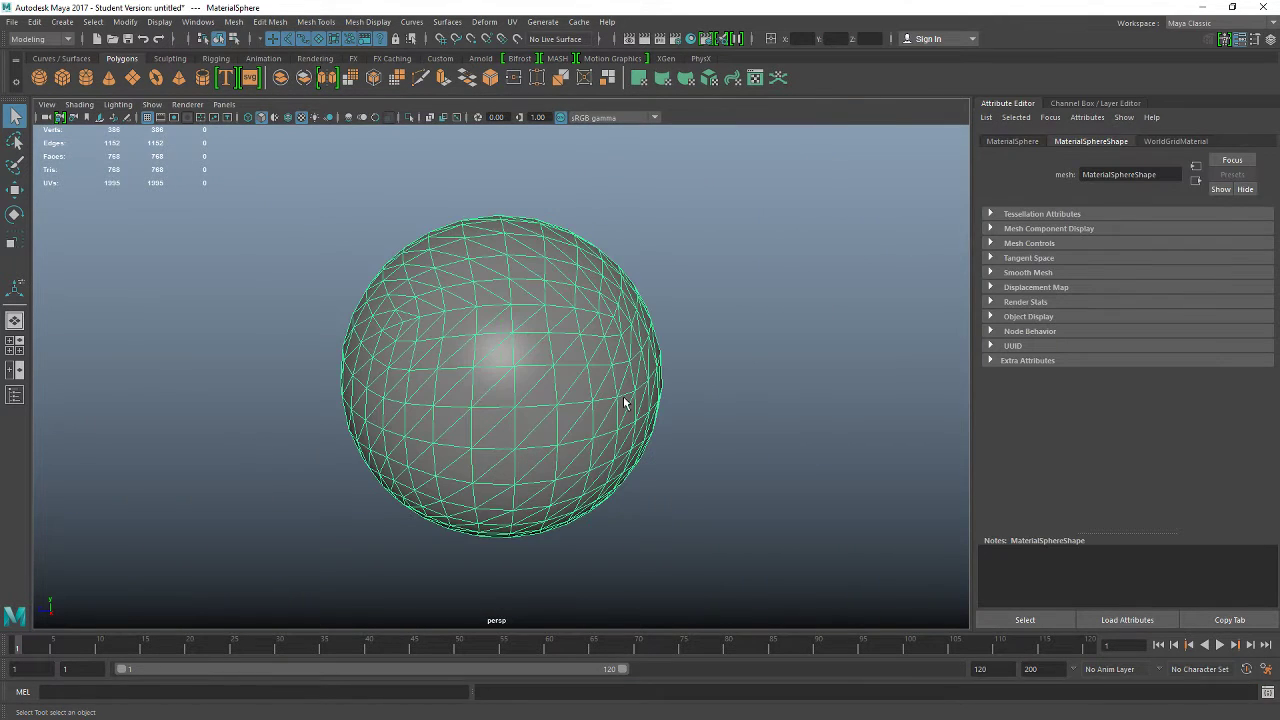
pyautogui.press('w')
pyautogui.moveTo(403, 381); pyautogui.dragTo(100, 386)
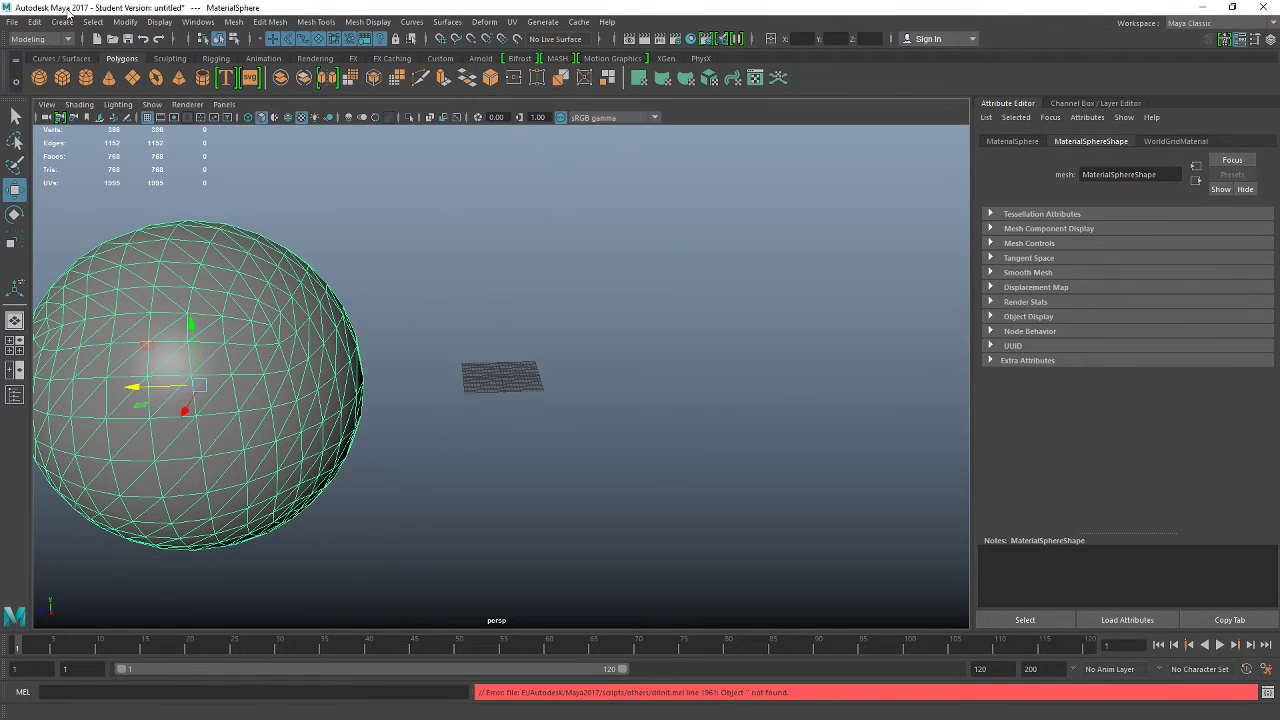
# - Import Sphere1.fbx from the Desktop and scale it up uniformly to roughly the size of the MaterialSphere
pyautogui.click(13, 22)
pyautogui.click(84, 172)
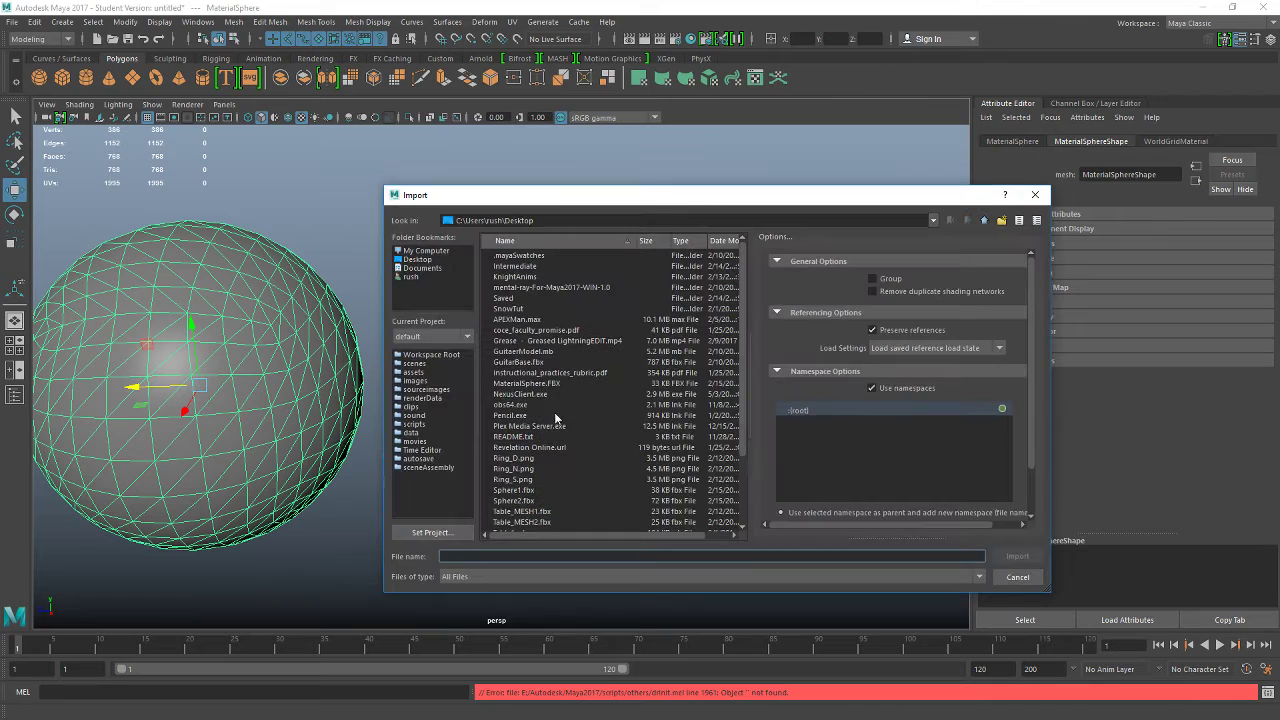
pyautogui.click(514, 490)
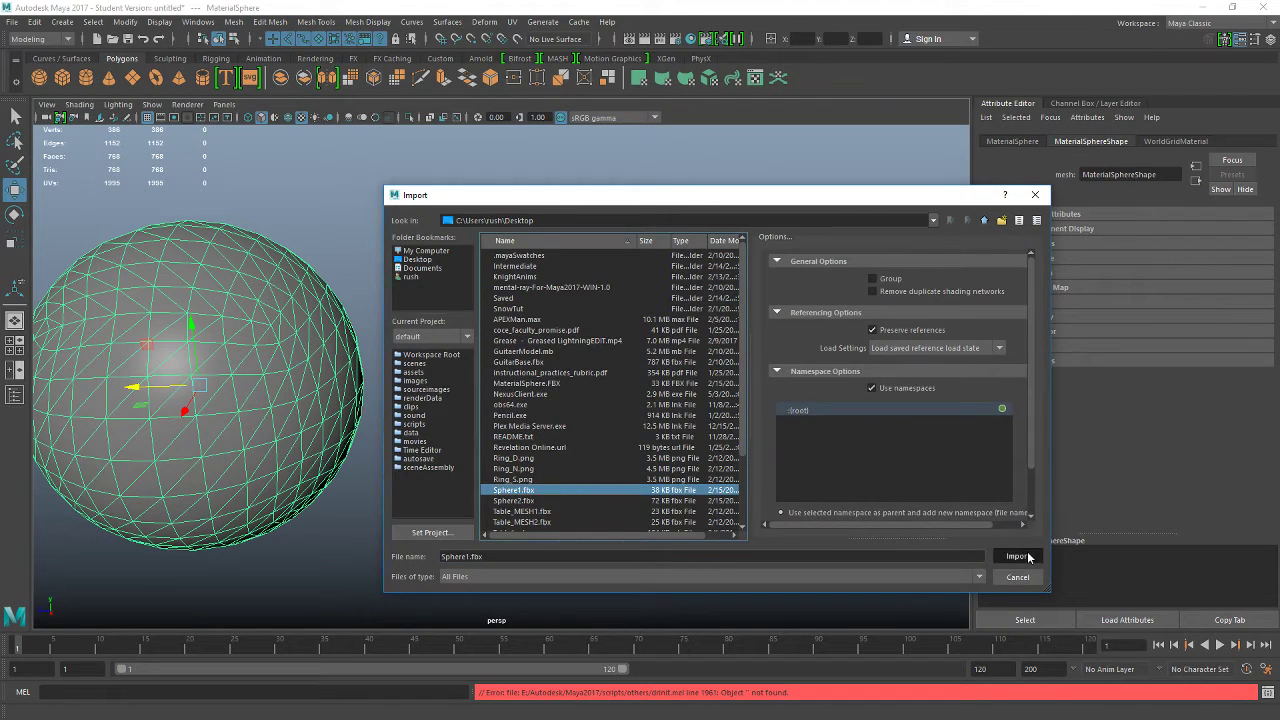
pyautogui.click(1016, 556)
pyautogui.press('r')
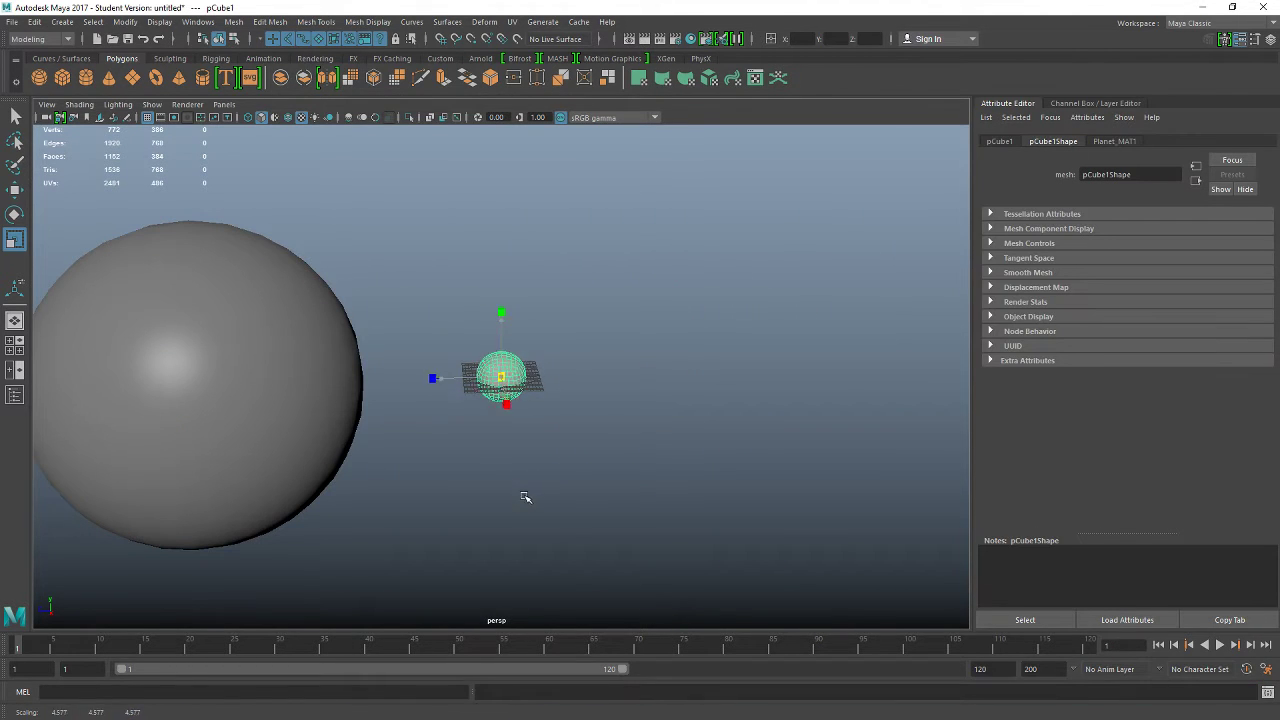
pyautogui.moveTo(525, 497); pyautogui.dragTo(748, 365, button='middle')
# - Move the MaterialSphere to the world origin with absolute coordinates of 0 so it overlaps the other sphere
pyautogui.click(243, 344)
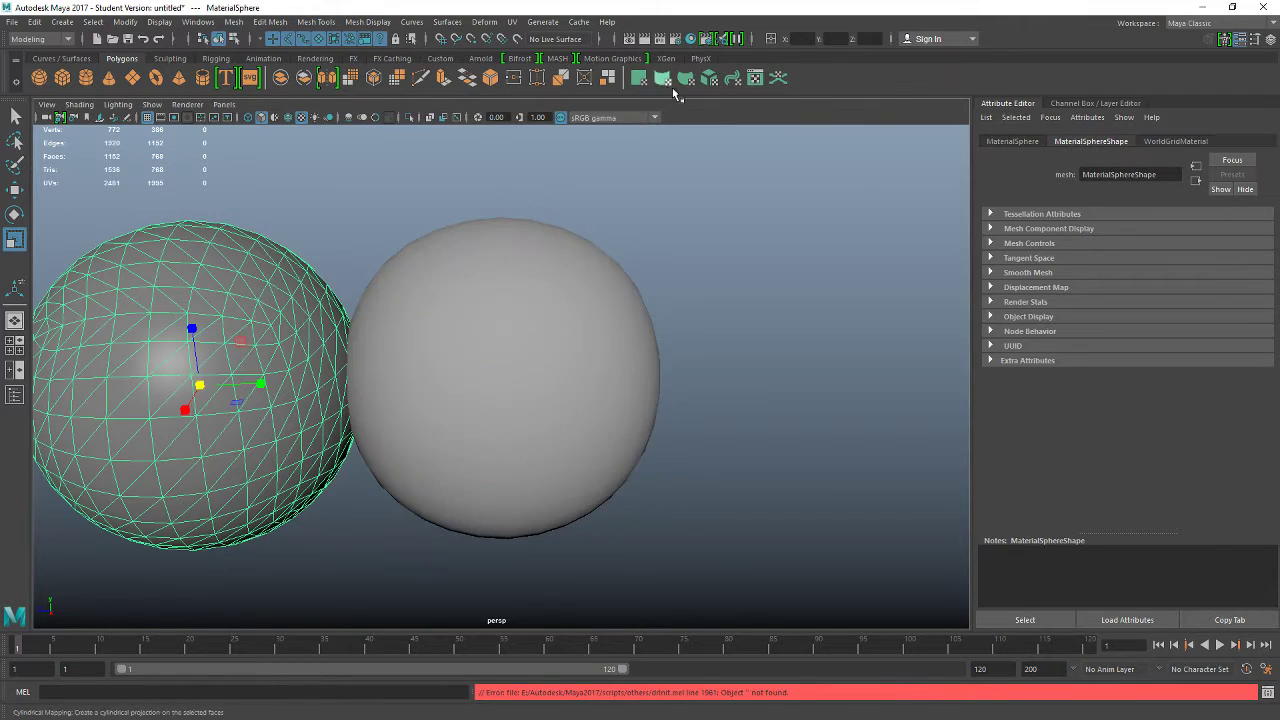
pyautogui.press('w')
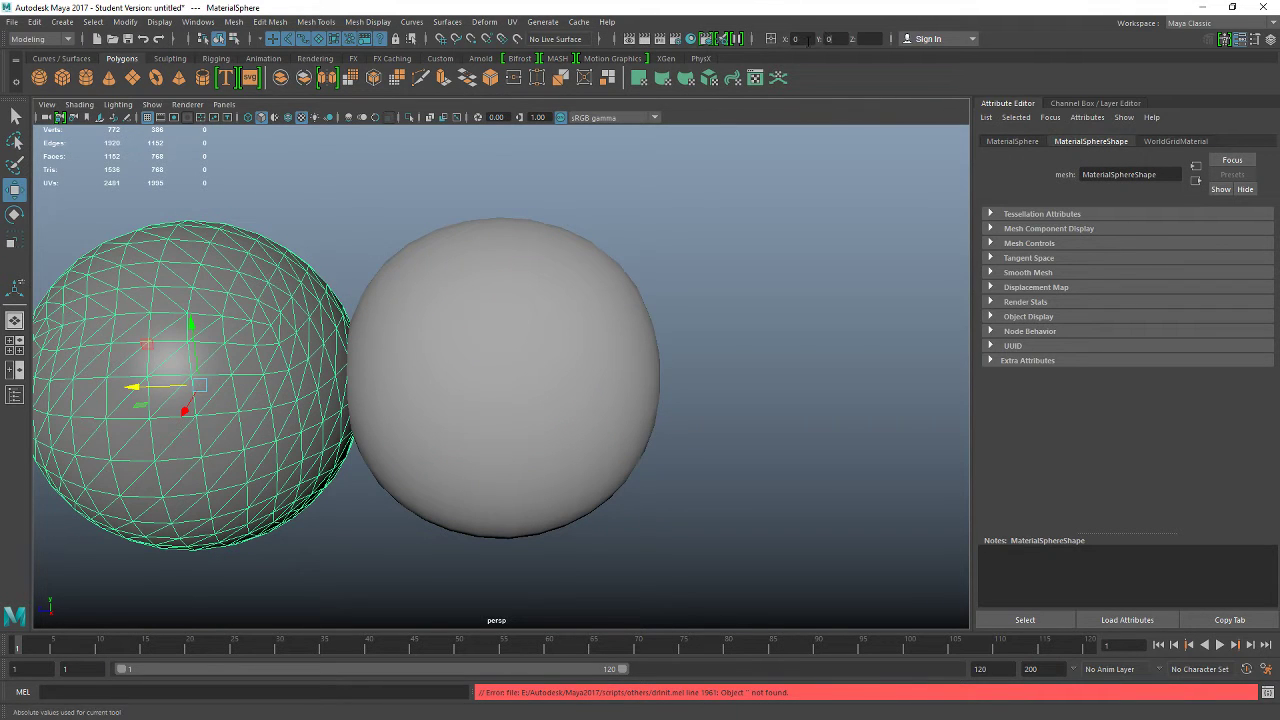
pyautogui.press('Return')
# - Fine-tune the uniform scale of the imported Sphere1 mesh to about 29.34 to match the overlapping MaterialSphere
pyautogui.click(614, 333)
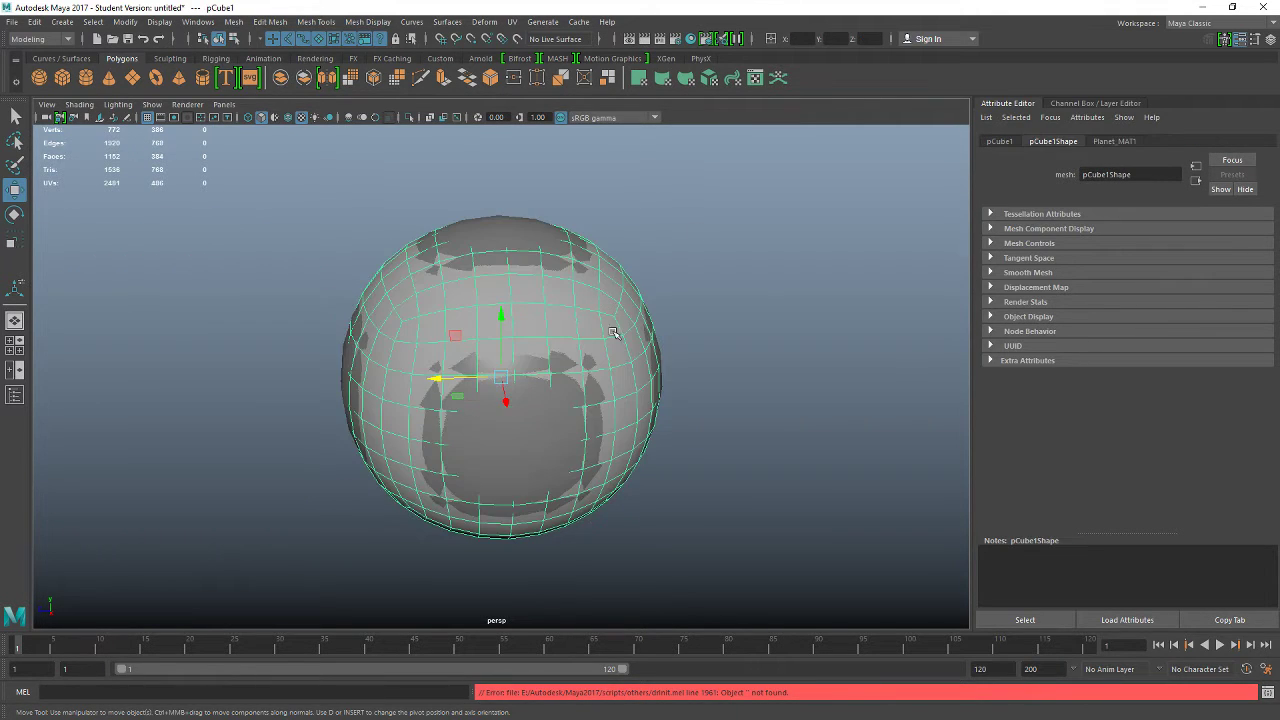
pyautogui.press('r')
pyautogui.moveTo(777, 280); pyautogui.dragTo(782, 280, button='middle')
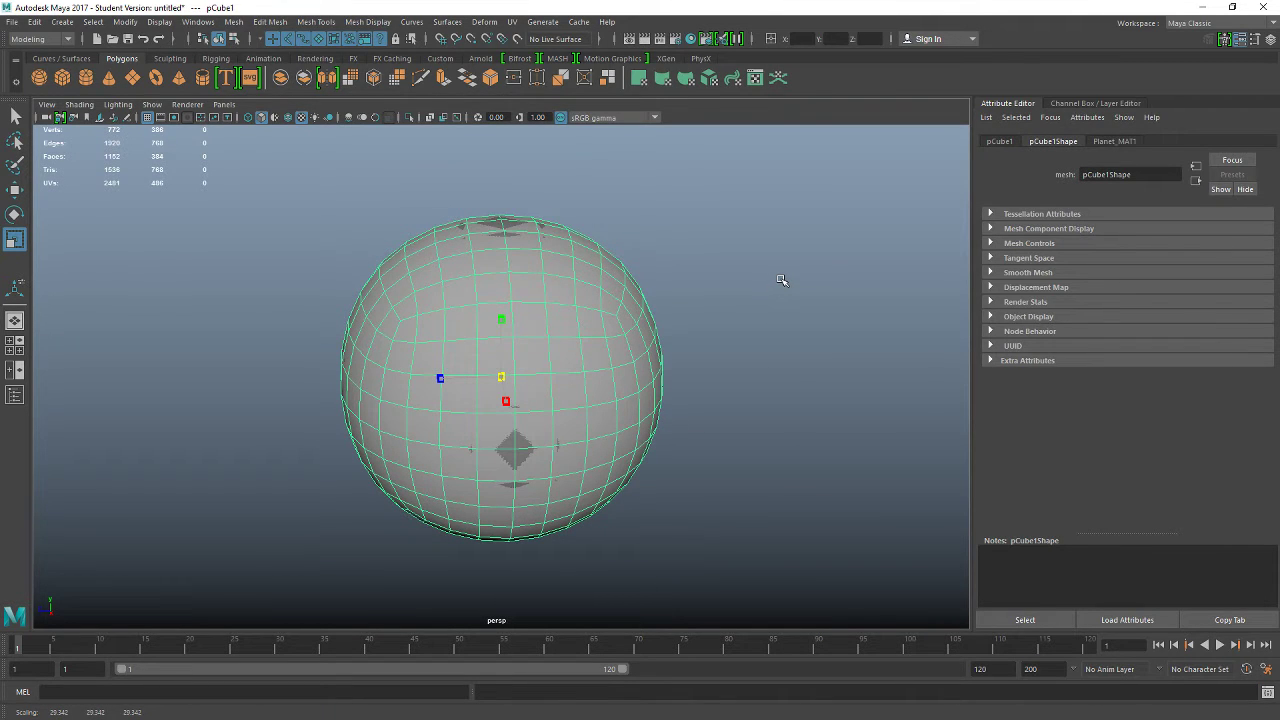
pyautogui.keyDown('alt'); pyautogui.moveTo(673, 415); pyautogui.dragTo(746, 397); pyautogui.keyUp('alt')
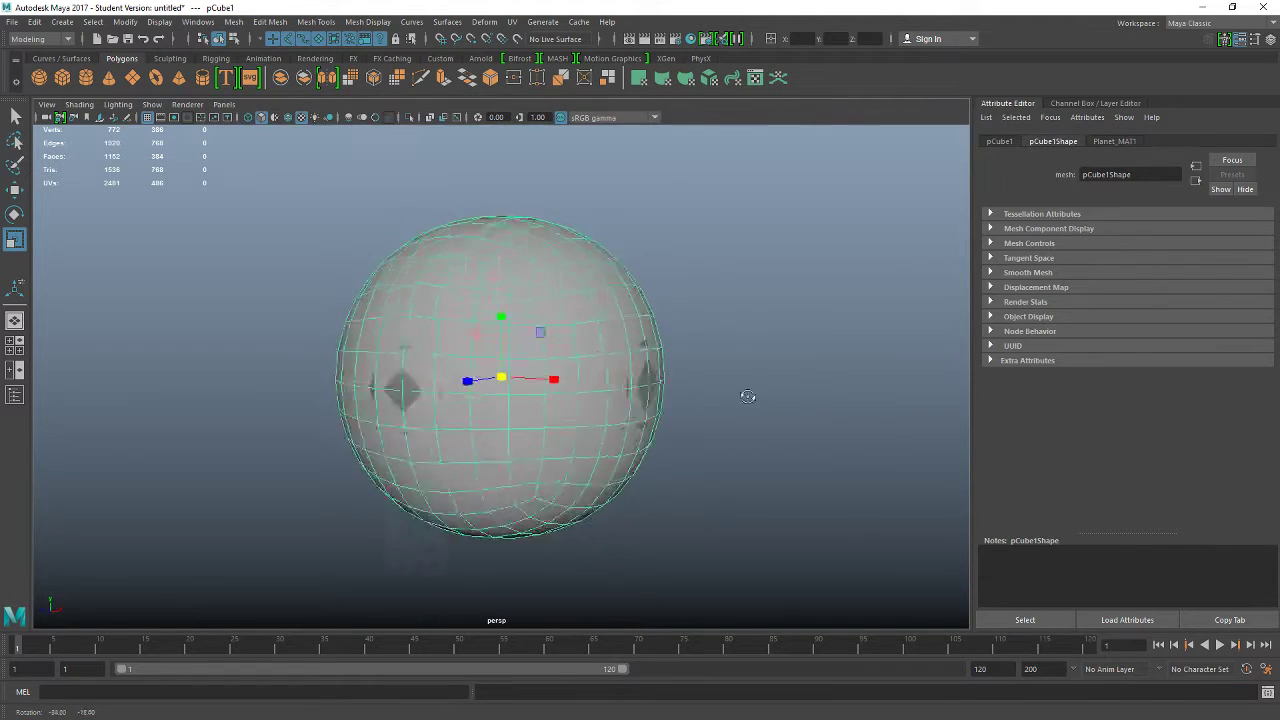
# - Smooth the scaled Sphere1 mesh with one division and compare its surface with the MaterialSphere from several angles
pyautogui.click(349, 79)
pyautogui.click(254, 383)
pyautogui.press('t')
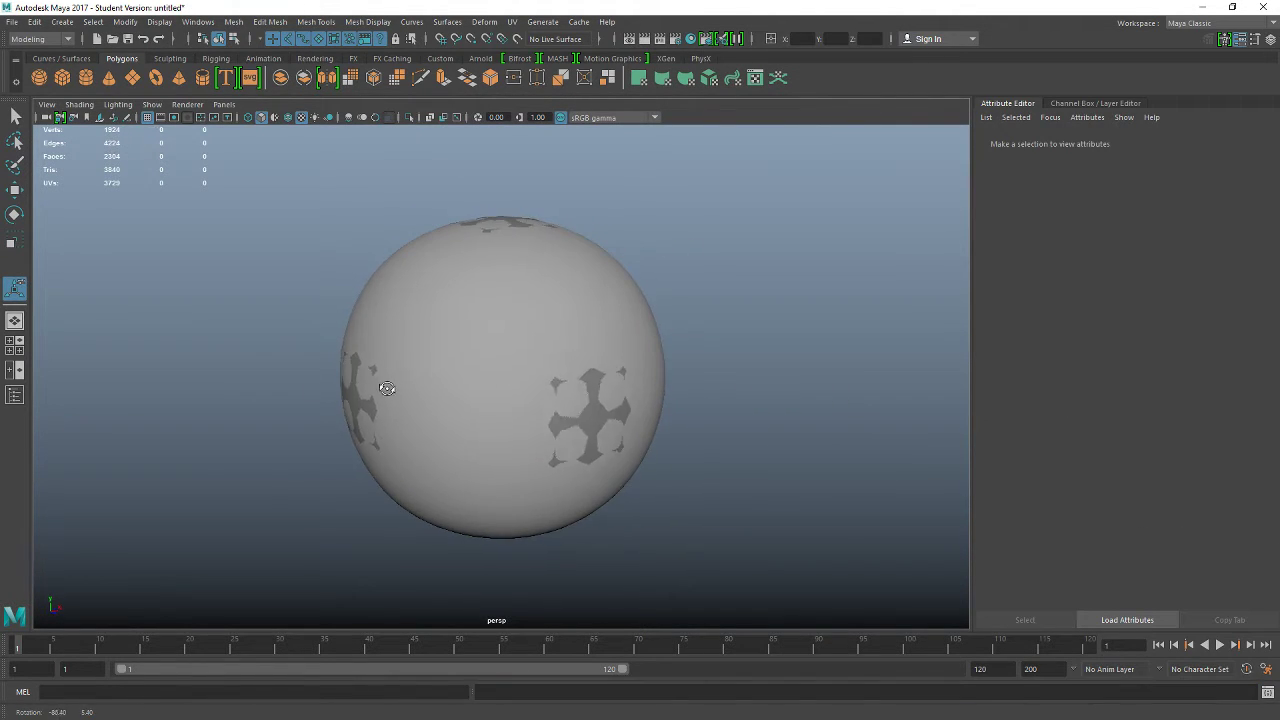
pyautogui.click(487, 321)
pyautogui.keyDown('alt'); pyautogui.moveTo(528, 320); pyautogui.dragTo(518, 386); pyautogui.keyUp('alt')
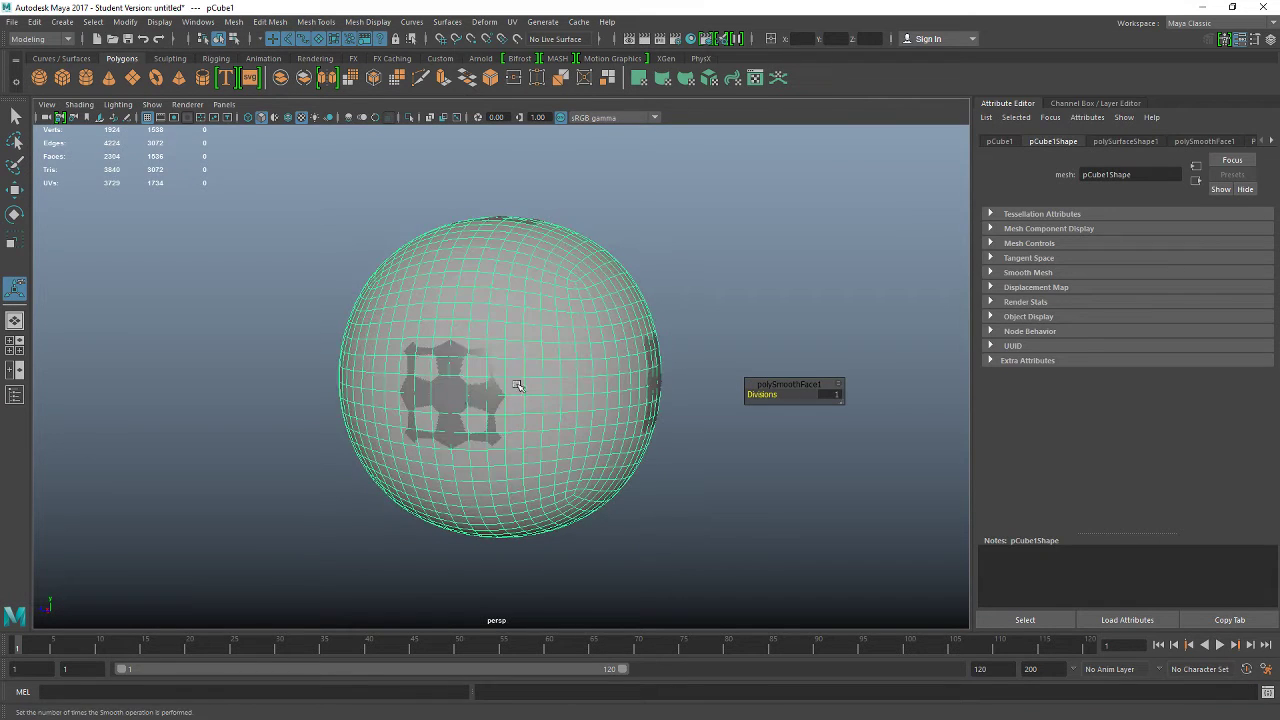
# - Move the smoothed sphere about 94 units along negative Z, away from the MaterialSphere, and compare the two meshes side by side
pyautogui.click(451, 393)
pyautogui.click(560, 278)
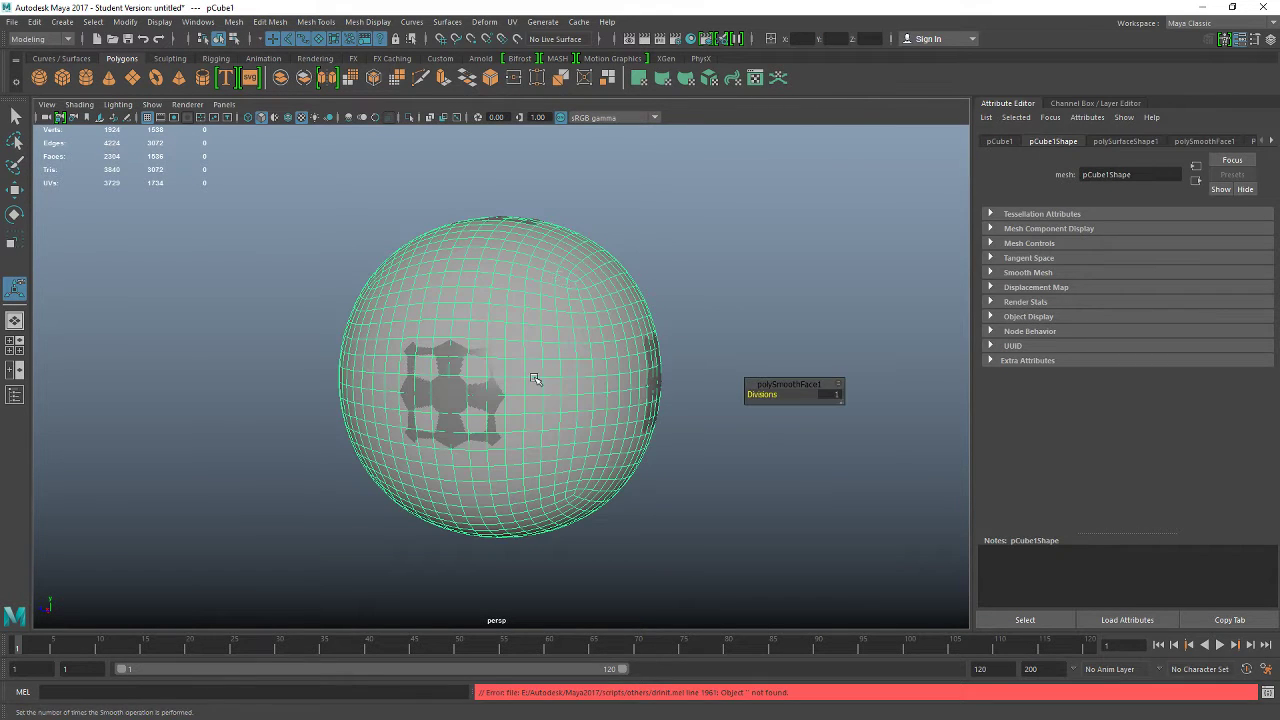
pyautogui.keyDown('alt'); pyautogui.moveTo(597, 366); pyautogui.dragTo(794, 296); pyautogui.keyUp('alt')
pyautogui.press('w')
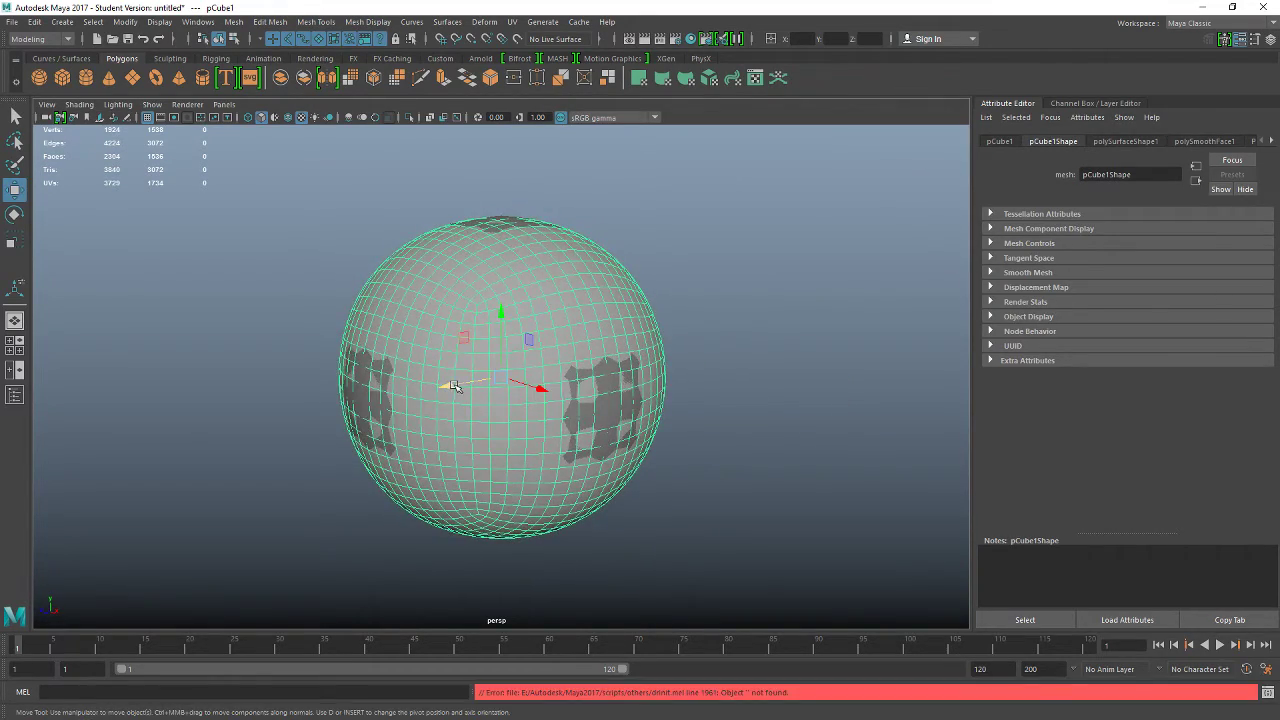
pyautogui.moveTo(455, 386); pyautogui.dragTo(667, 348)
pyautogui.click(508, 355)
pyautogui.keyDown('alt'); pyautogui.moveTo(637, 204); pyautogui.dragTo(280, 213); pyautogui.keyUp('alt')
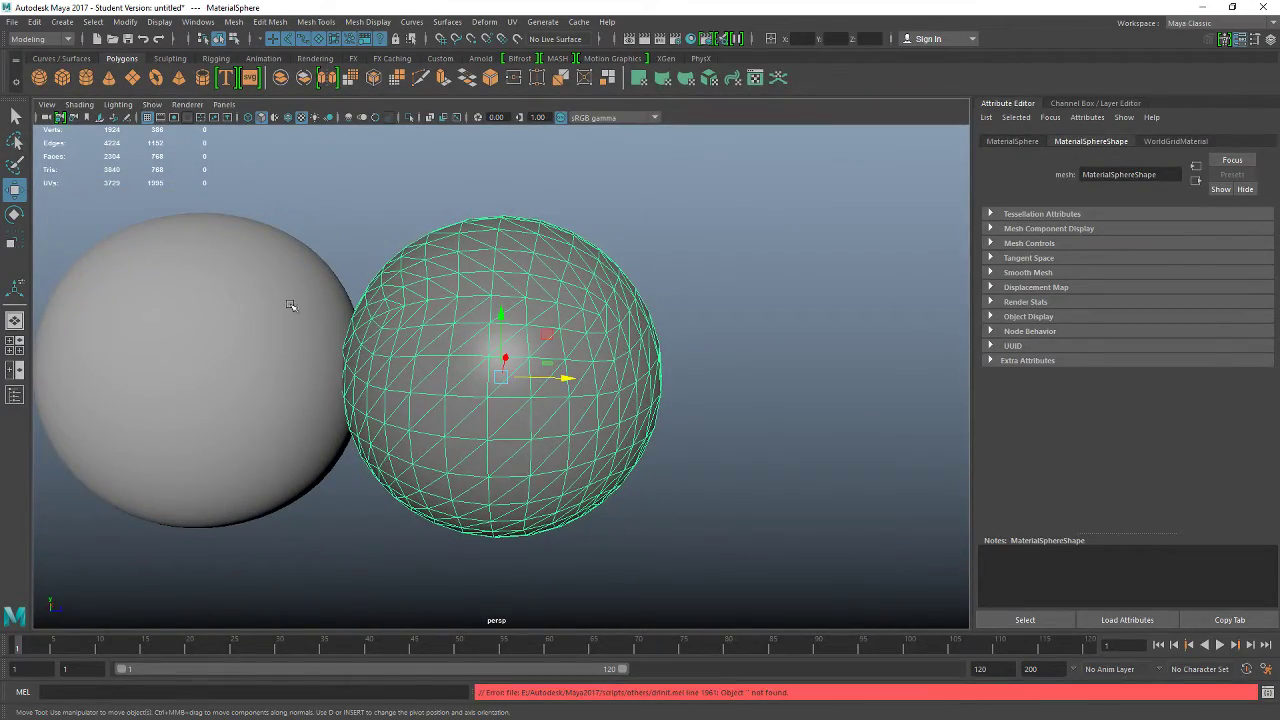
pyautogui.keyDown('alt'); pyautogui.moveTo(377, 264); pyautogui.dragTo(616, 251); pyautogui.keyUp('alt')
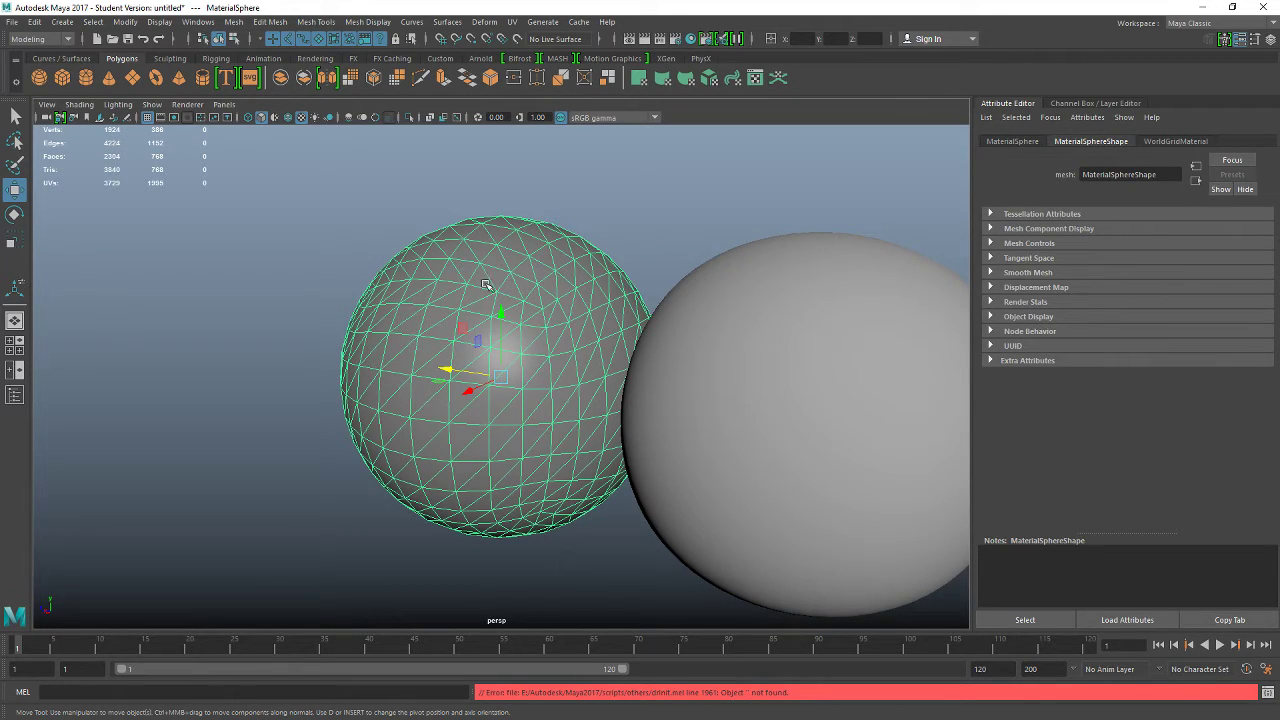
# - Delete the MaterialSphere and move the smoothed sphere back to the world origin with absolute coordinates of 0
pyautogui.click(645, 254)
pyautogui.click(515, 291)
pyautogui.click(241, 369)
pyautogui.click(580, 368)
pyautogui.click(766, 384)
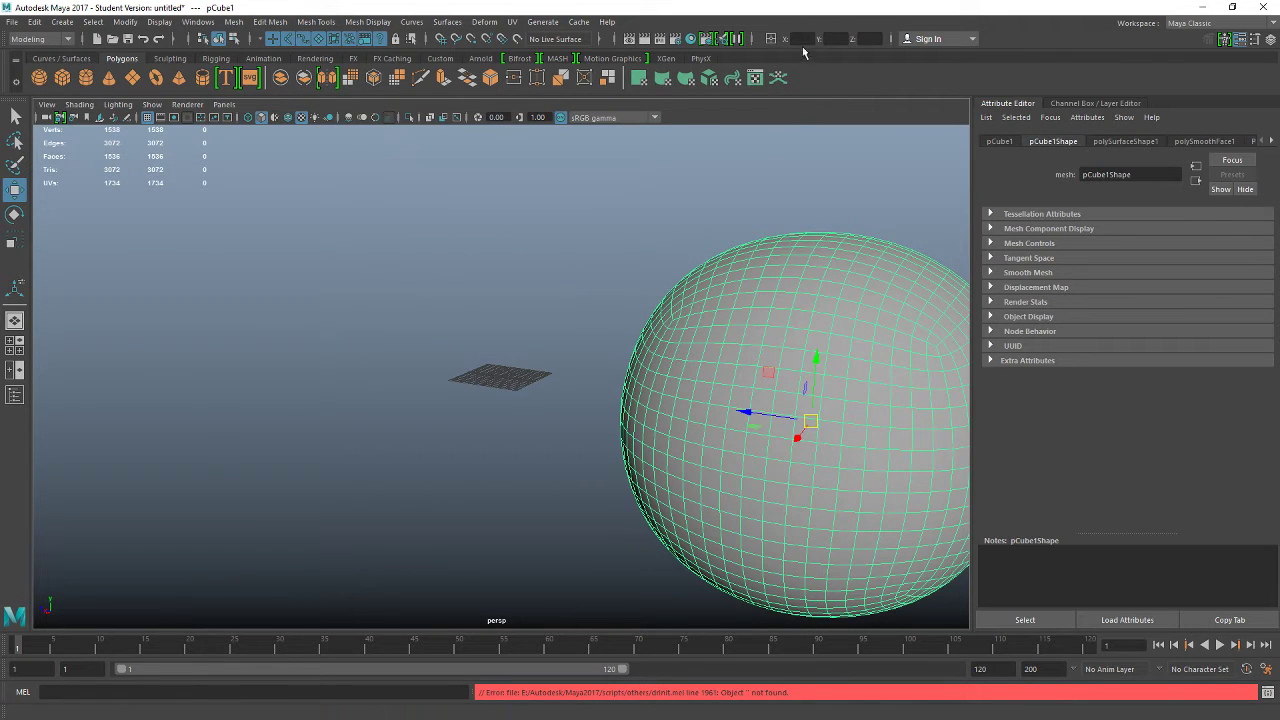
pyautogui.press('f')
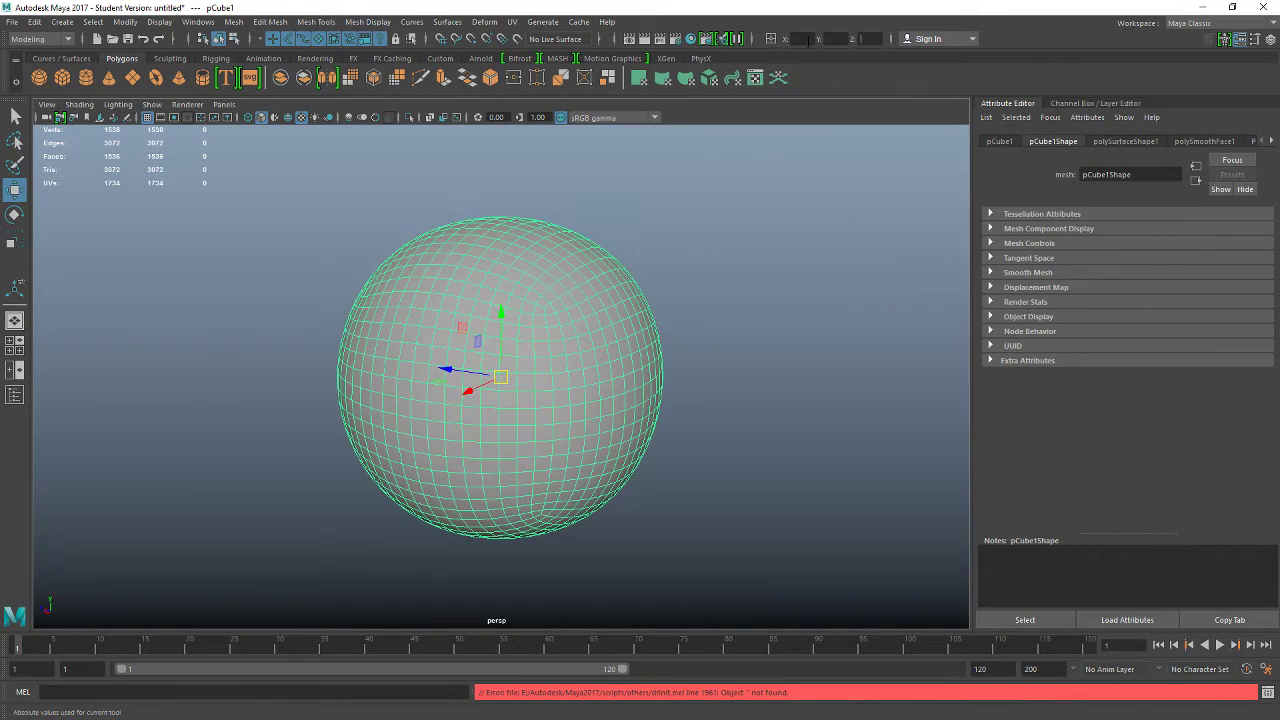
pyautogui.click(146, 280)
pyautogui.click(397, 325)
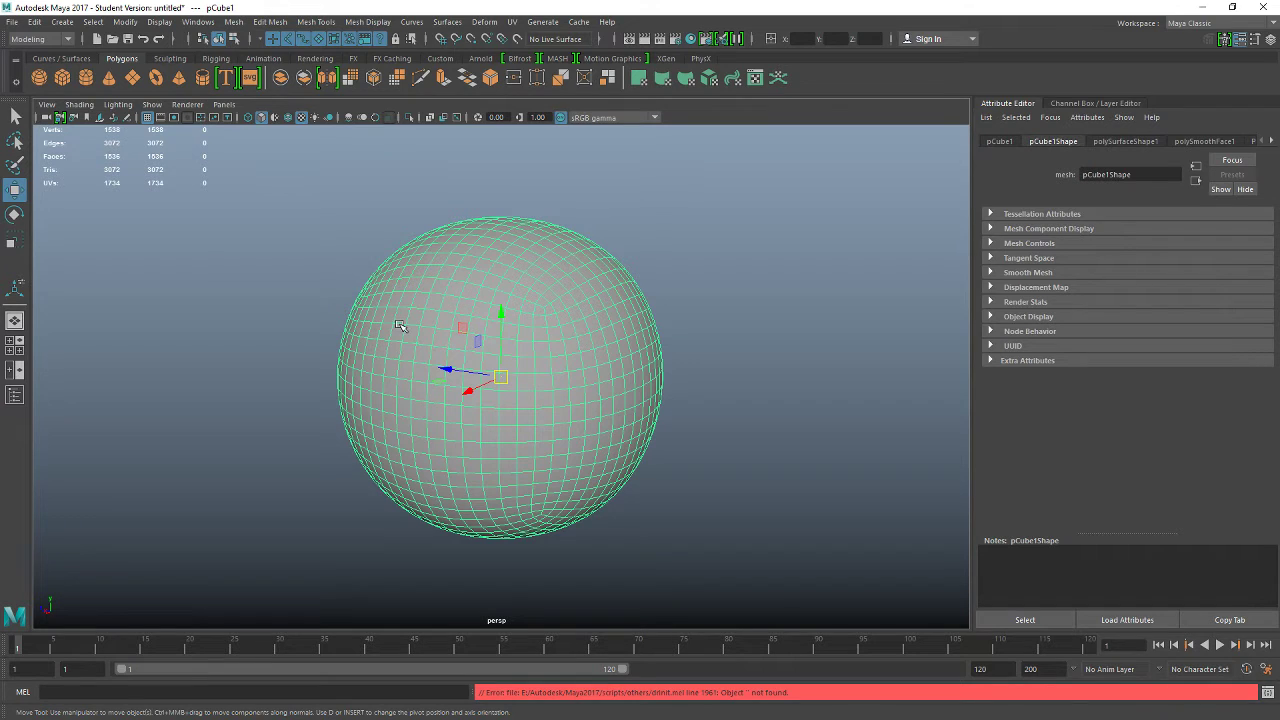
# - Undo the MaterialSphere deletion, the sphere moves and the smoothing, back to the unsmoothed scaled Sphere1 mesh
pyautogui.hotkey('ctrl', 'z')
pyautogui.hotkey('ctrl', 'z')
pyautogui.hotkey('ctrl', 'z')
pyautogui.hotkey('ctrl', 'z')
pyautogui.hotkey('ctrl', 'z')
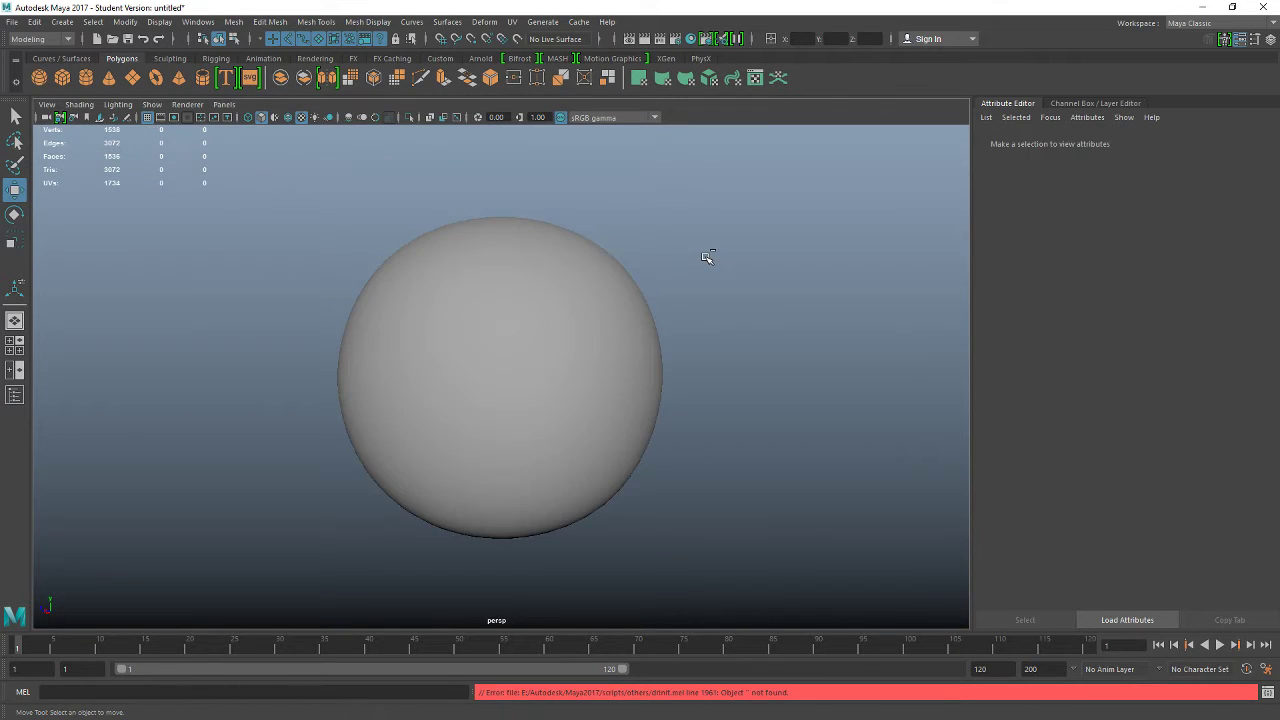
pyautogui.hotkey('ctrl', 'z')
pyautogui.hotkey('ctrl', 'z')
pyautogui.hotkey('ctrl', 'z')
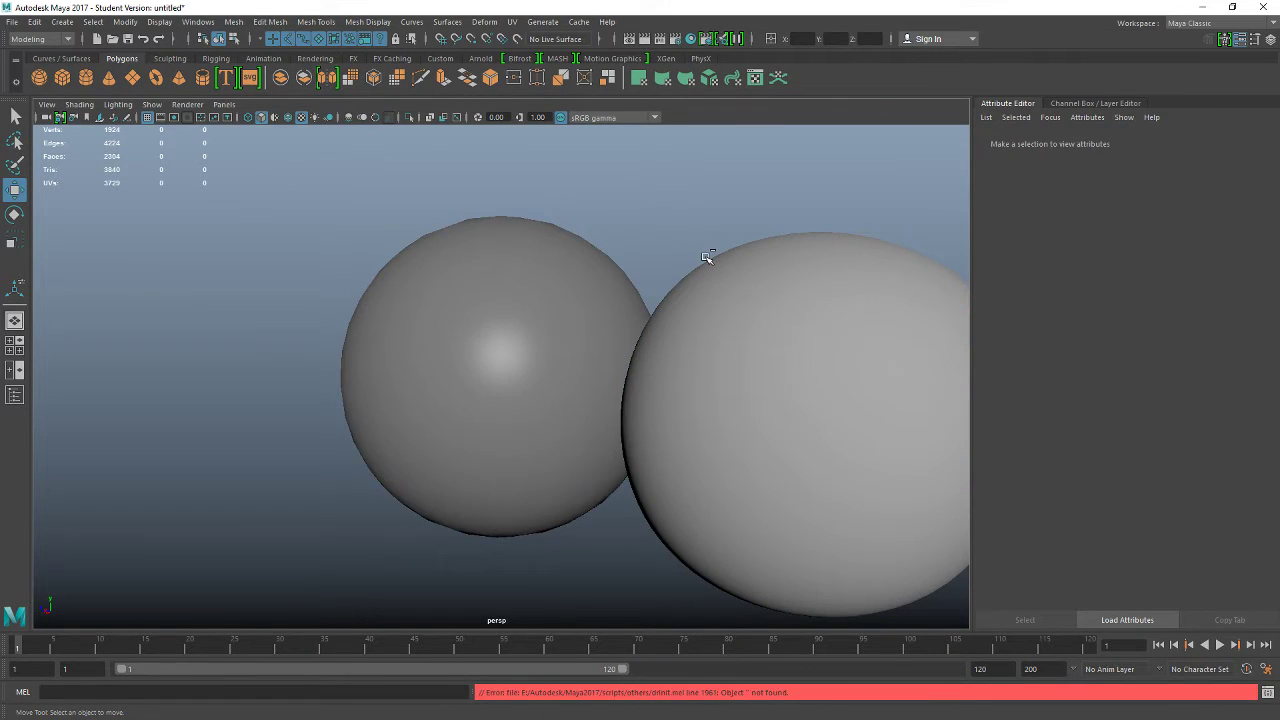
pyautogui.hotkey('ctrl', 'z')
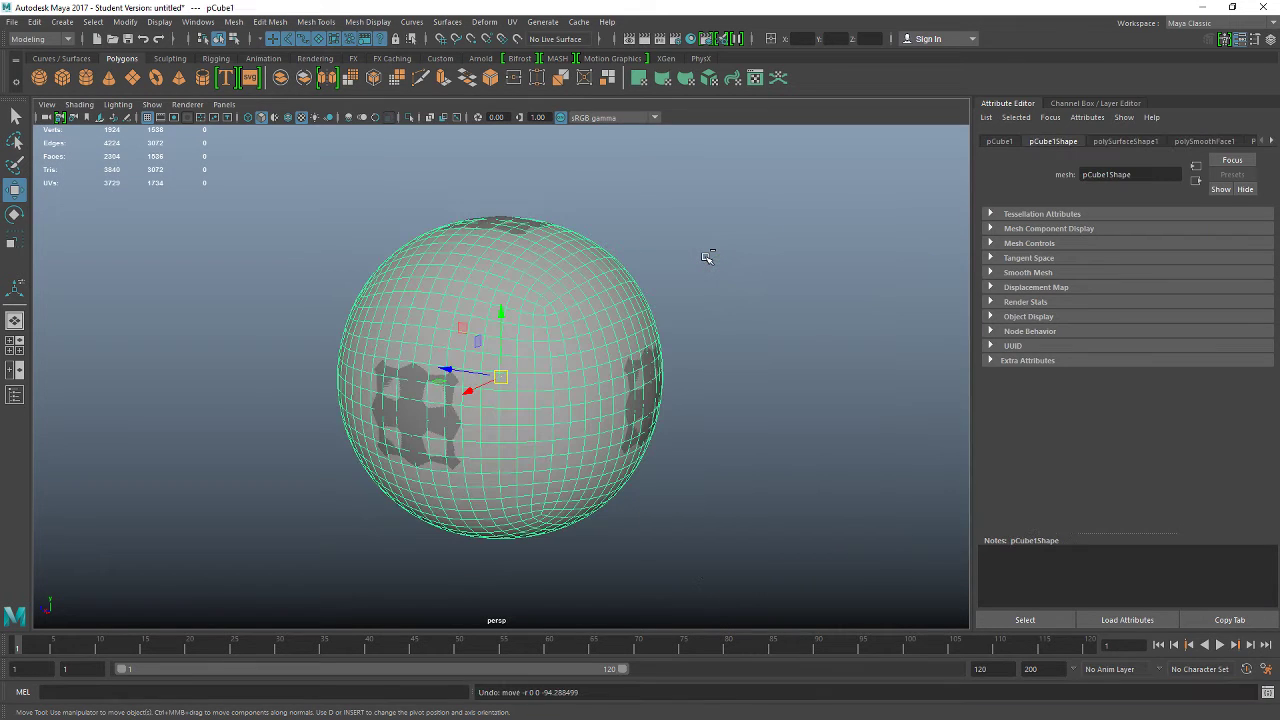
pyautogui.hotkey('ctrl', 'z')
pyautogui.hotkey('ctrl', 'z')
pyautogui.hotkey('ctrl', 'z')
pyautogui.hotkey('ctrl', 'z')
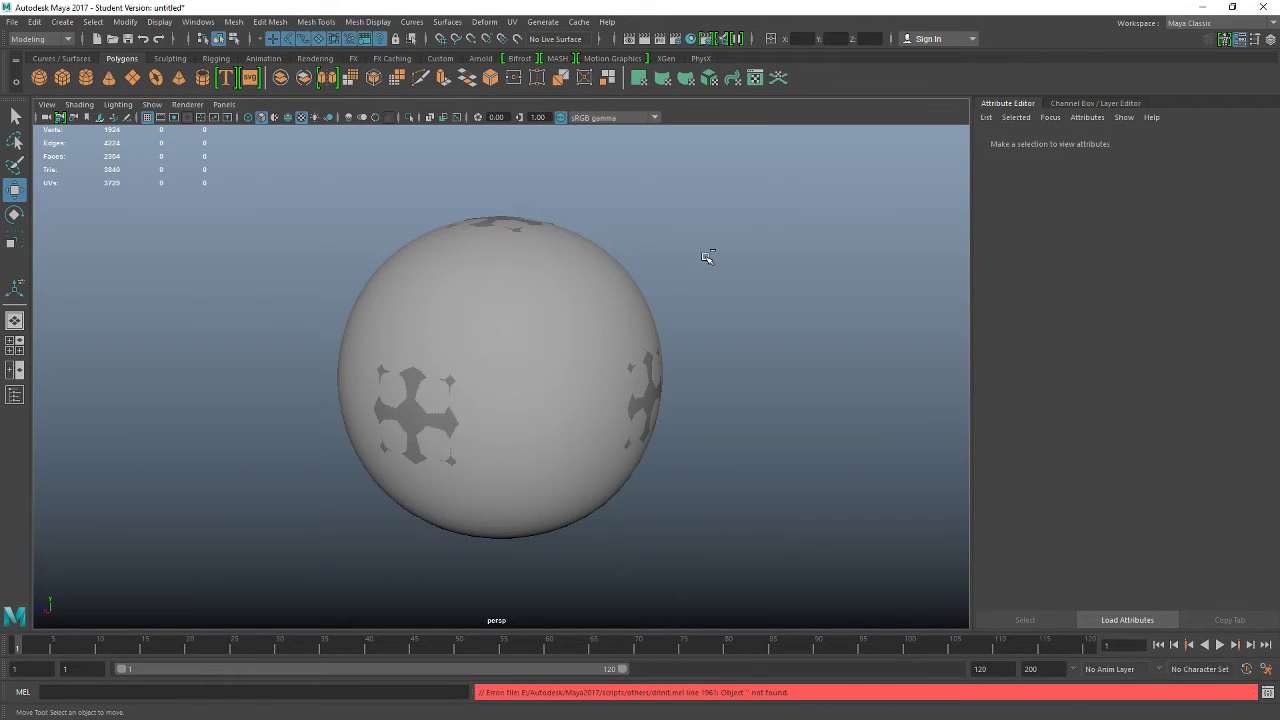
pyautogui.hotkey('ctrl', 'z')
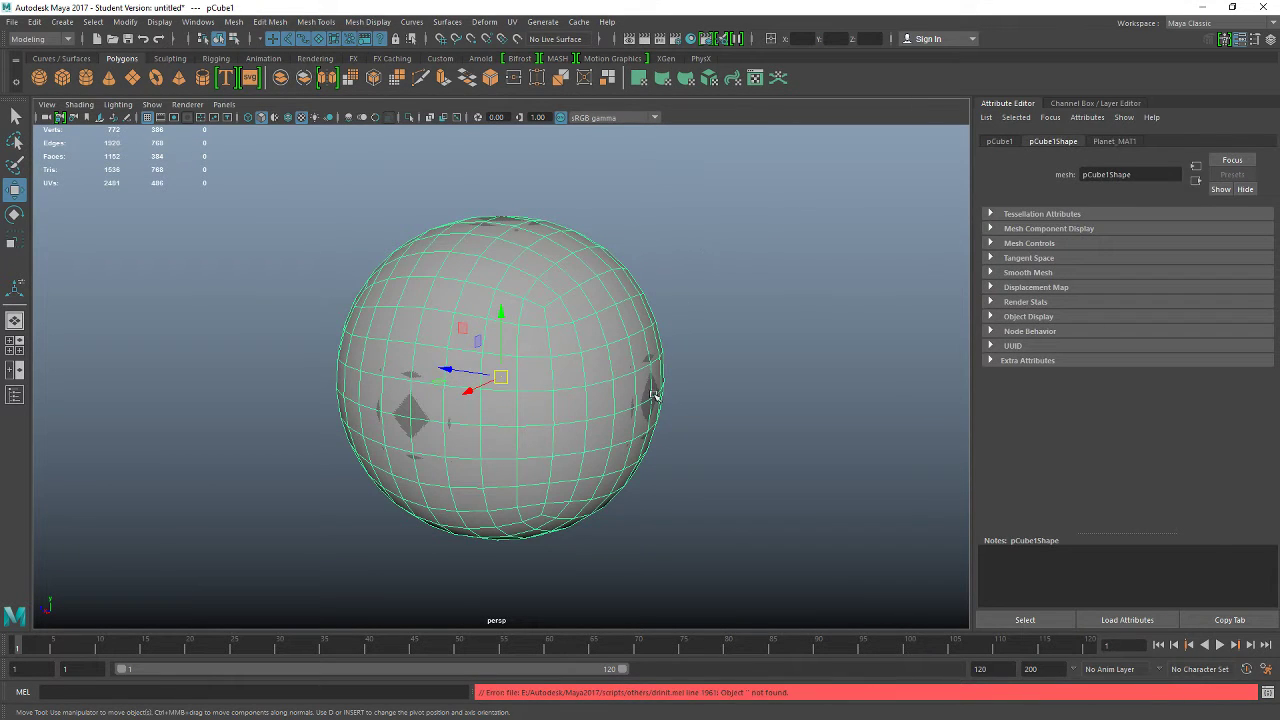
# - Shift the Sphere1 mesh aside along Z, delete the MaterialSphere, and return the Sphere1 mesh to the world origin
pyautogui.moveTo(444, 369); pyautogui.dragTo(628, 395)
pyautogui.click(432, 321)
pyautogui.press('Delete')
pyautogui.click(687, 338)
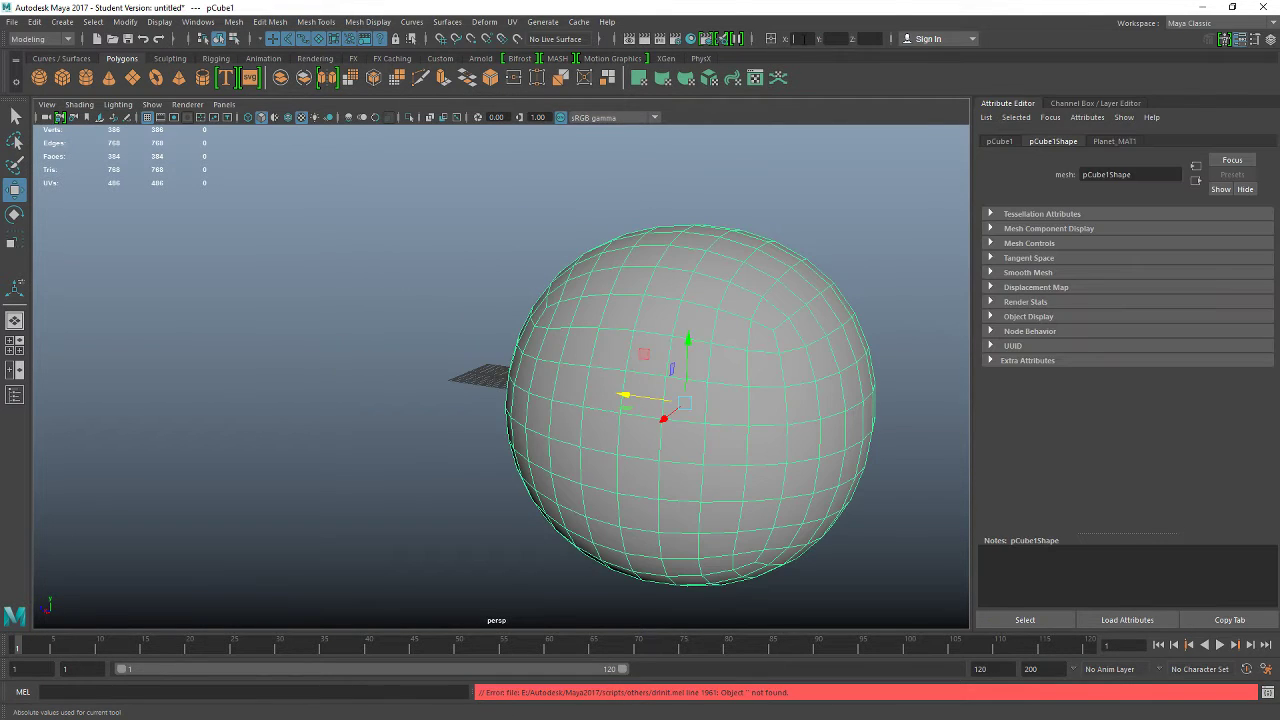
pyautogui.hotkey('ctrl', 'z')
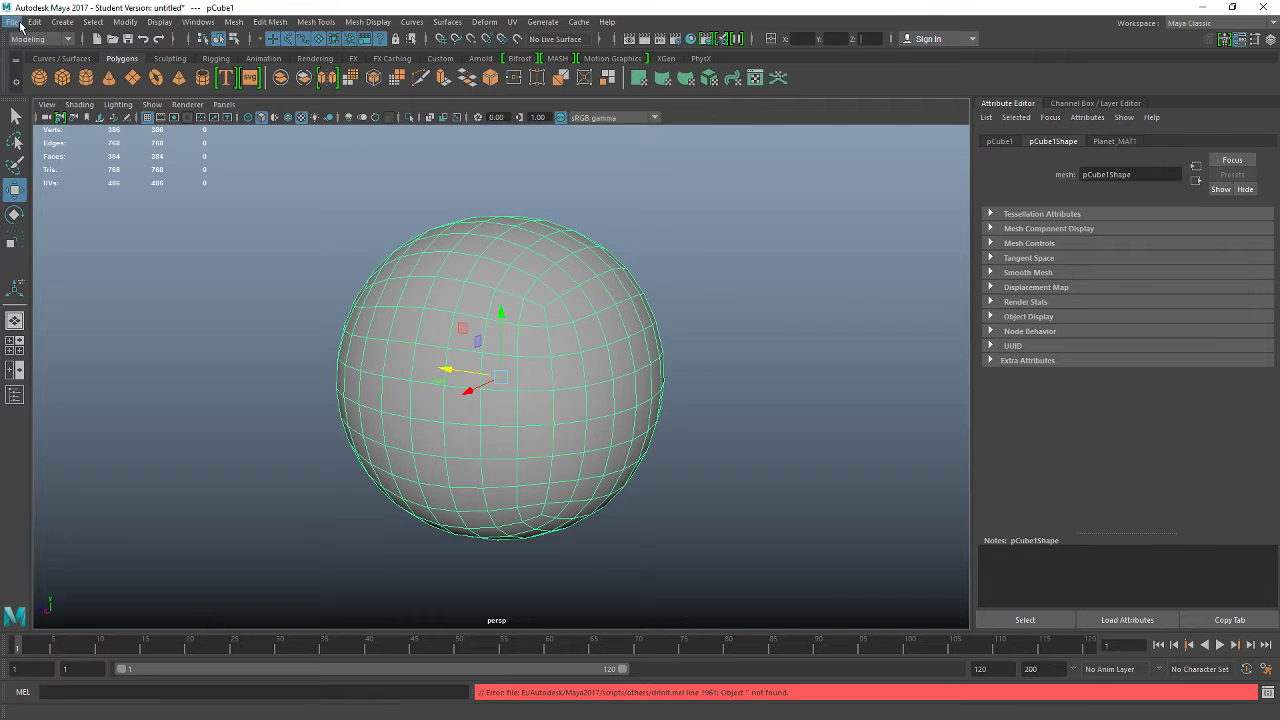
# - Freeze the transformations of the Sphere1 mesh and delete its construction history
pyautogui.click(124, 22)
pyautogui.click(133, 84)
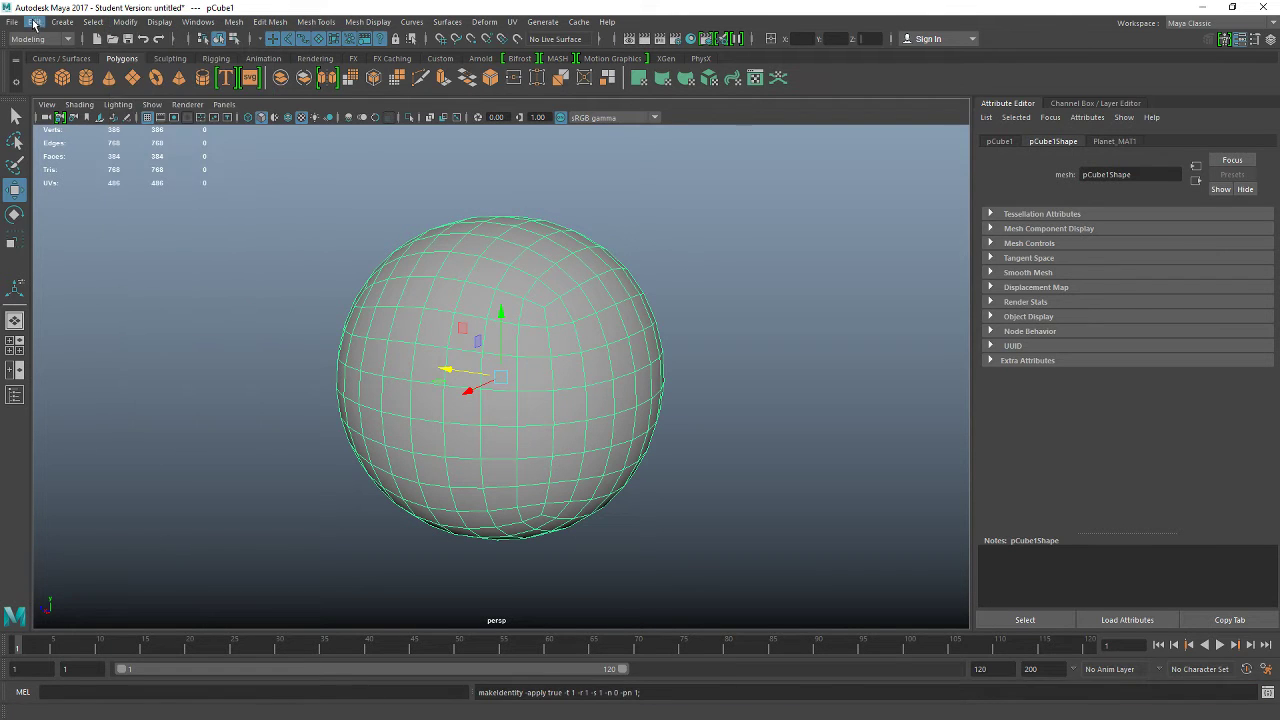
pyautogui.click(35, 22)
pyautogui.moveTo(113, 197)
pyautogui.click(270, 205)
# - Export the selected sphere as FBX to the Desktop, overwriting the existing Sphere1.fbx
pyautogui.click(13, 23)
pyautogui.click(77, 239)
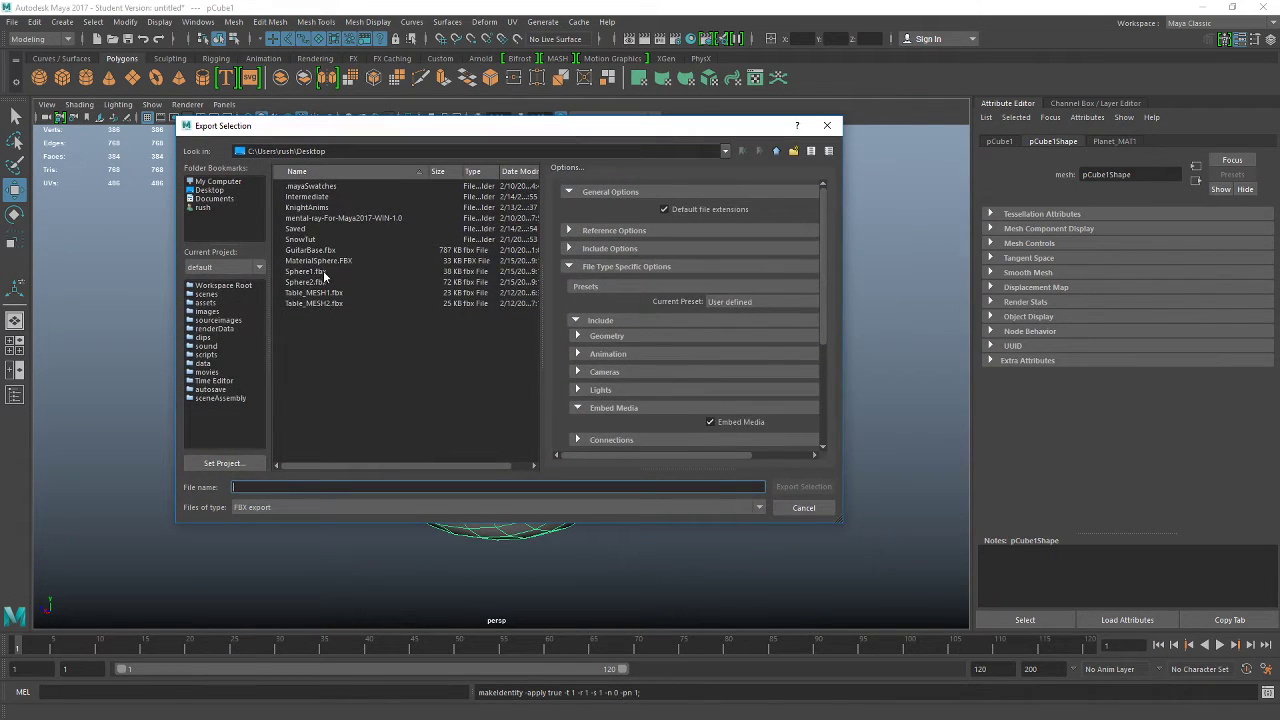
pyautogui.click(323, 272)
pyautogui.click(818, 489)
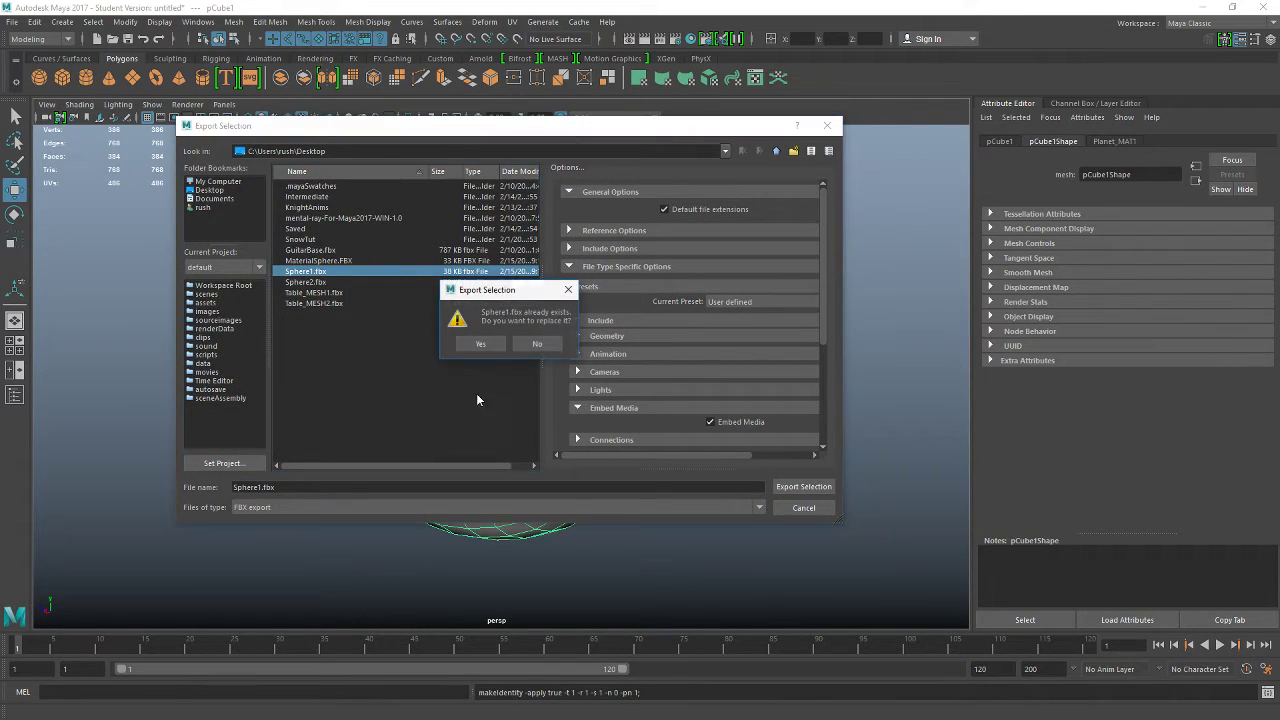
pyautogui.click(479, 345)
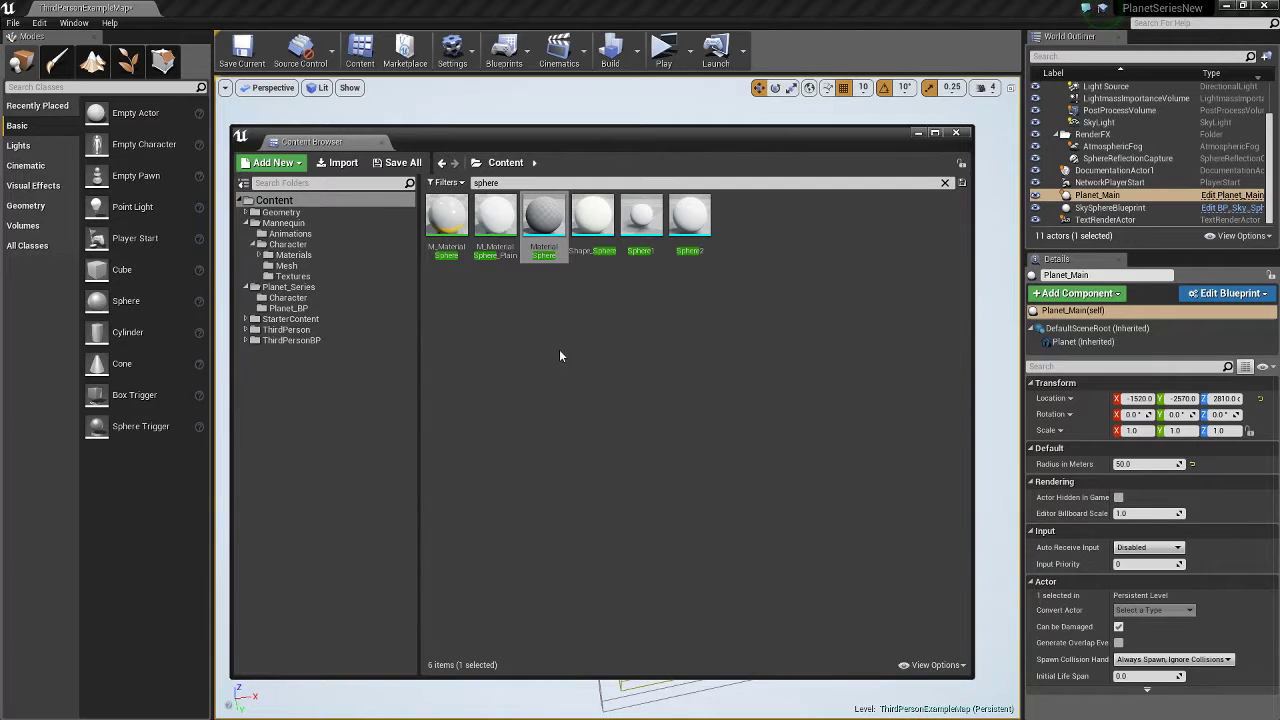
# - Switch to Unreal Engine, reimport the Sphere1 static mesh and save all modified content
pyautogui.rightClick(650, 224)
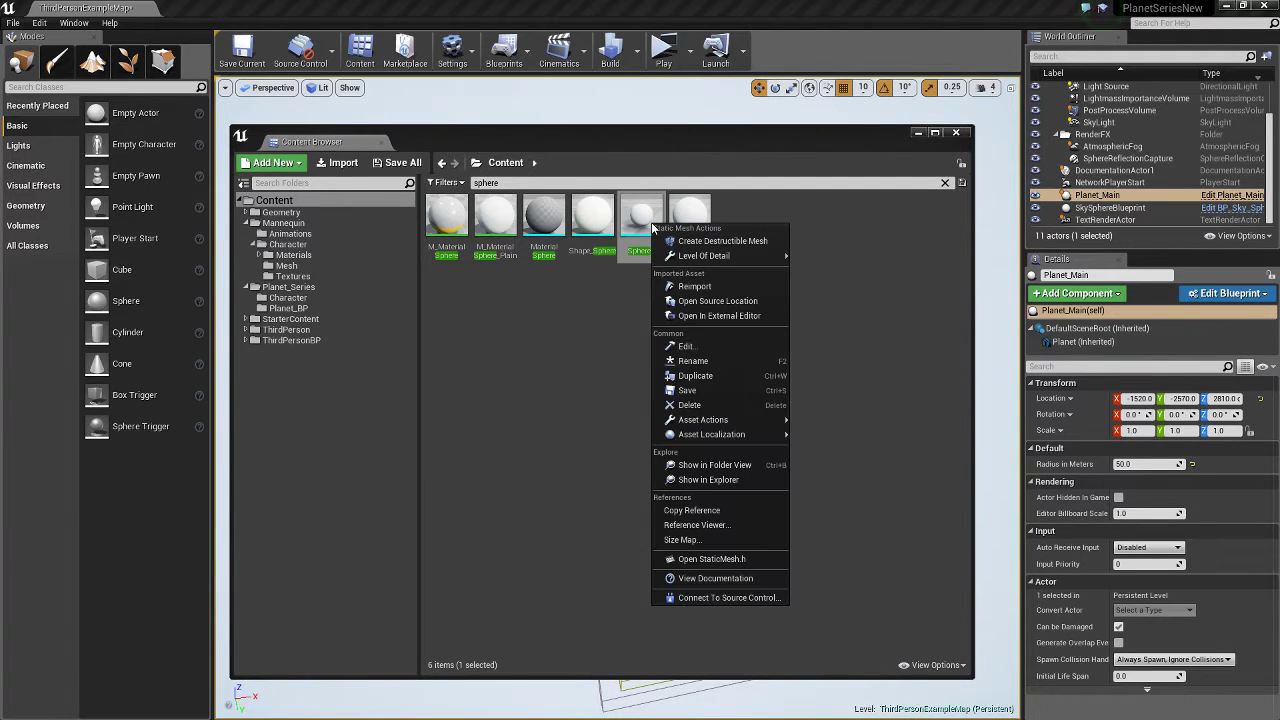
pyautogui.click(694, 287)
pyautogui.click(398, 162)
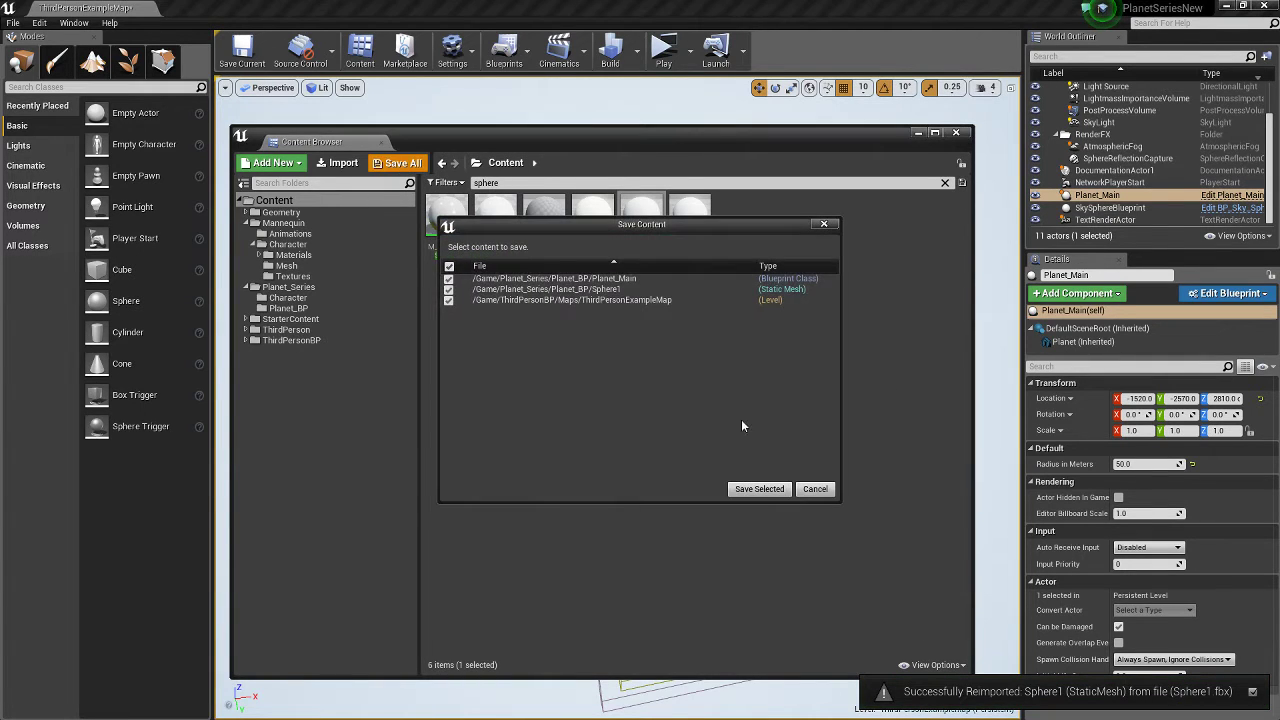
pyautogui.click(758, 489)
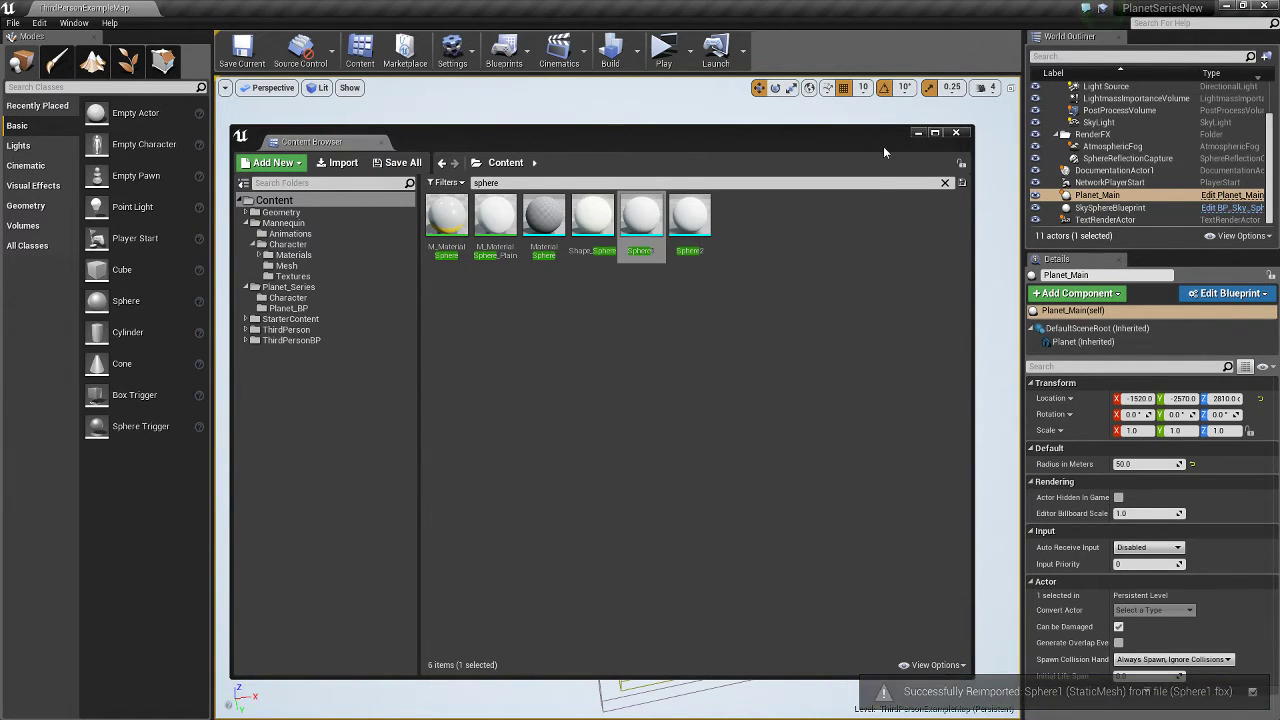
# - Open the Planet_Main blueprint and playtest walking on the planet with the reimported Sphere1 mesh
pyautogui.click(918, 133)
pyautogui.moveTo(826, 240); pyautogui.dragTo(890, 188, button='right')
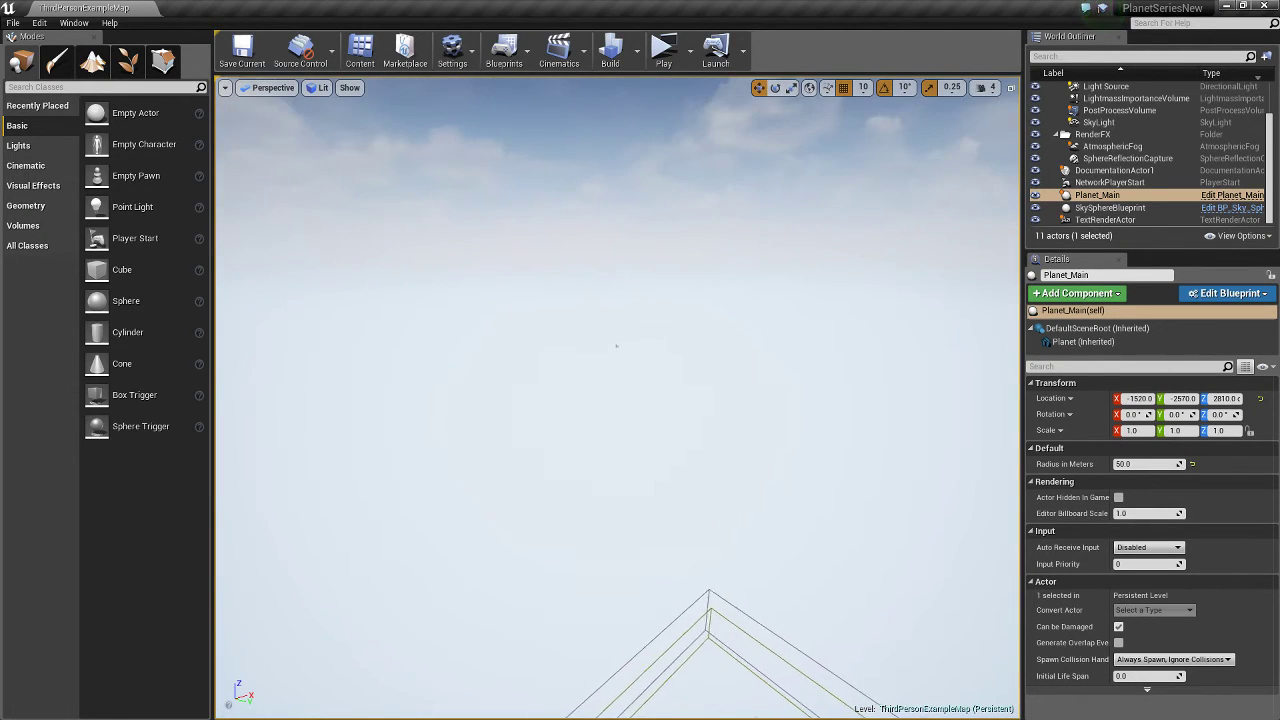
pyautogui.click(1232, 194)
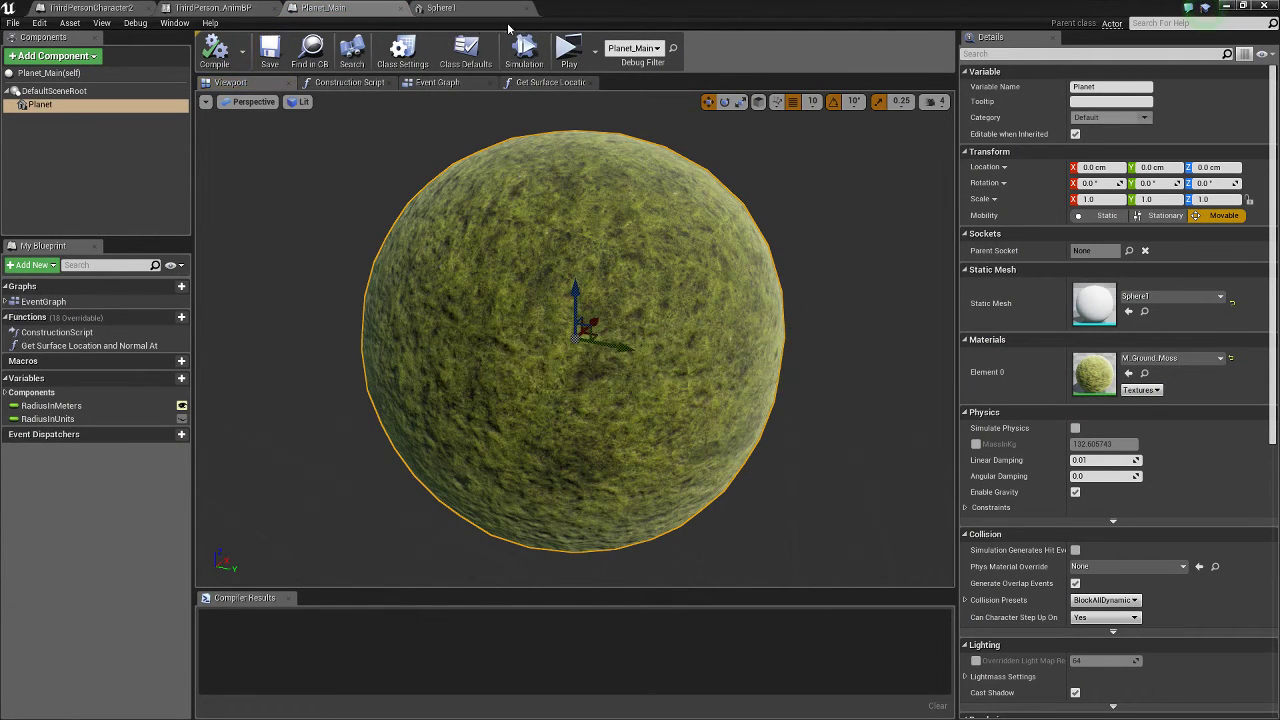
pyautogui.click(568, 48)
pyautogui.press('w')
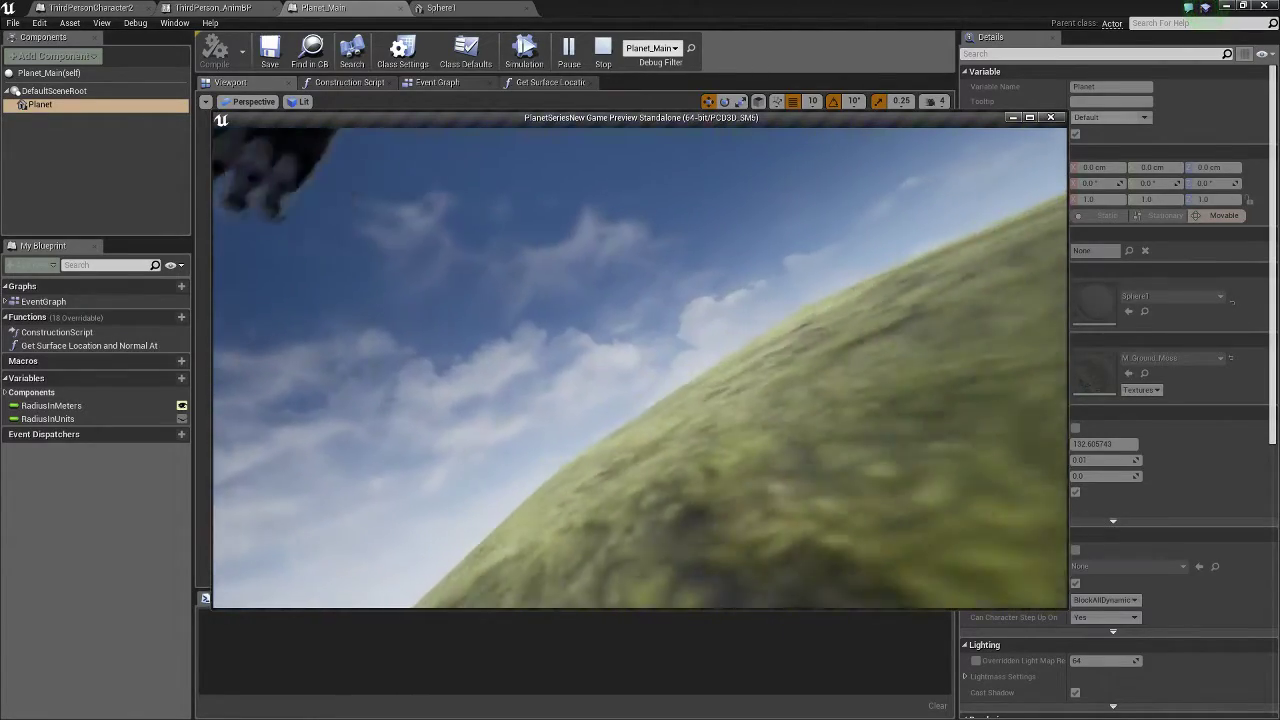
pyautogui.press('Escape')
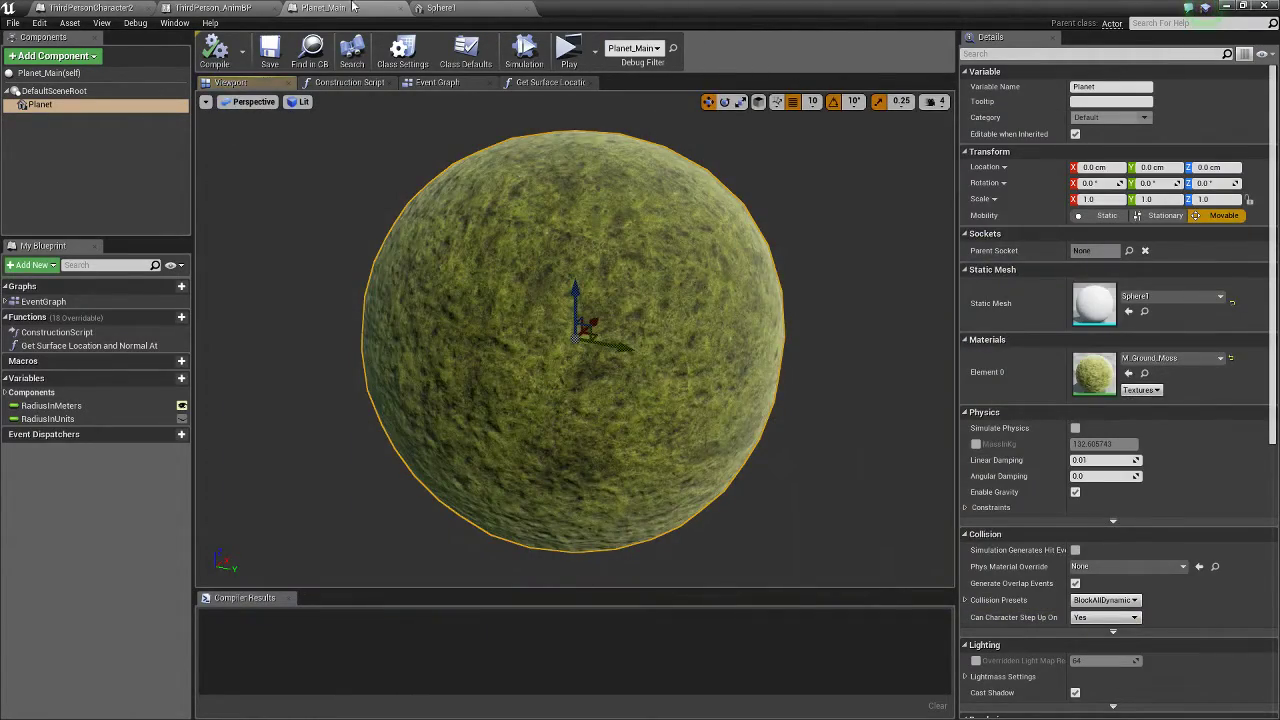
# - Set Planet_Main's Radius in Meters to 5 in the level and playtest walking around the small planet
pyautogui.click(1227, 8)
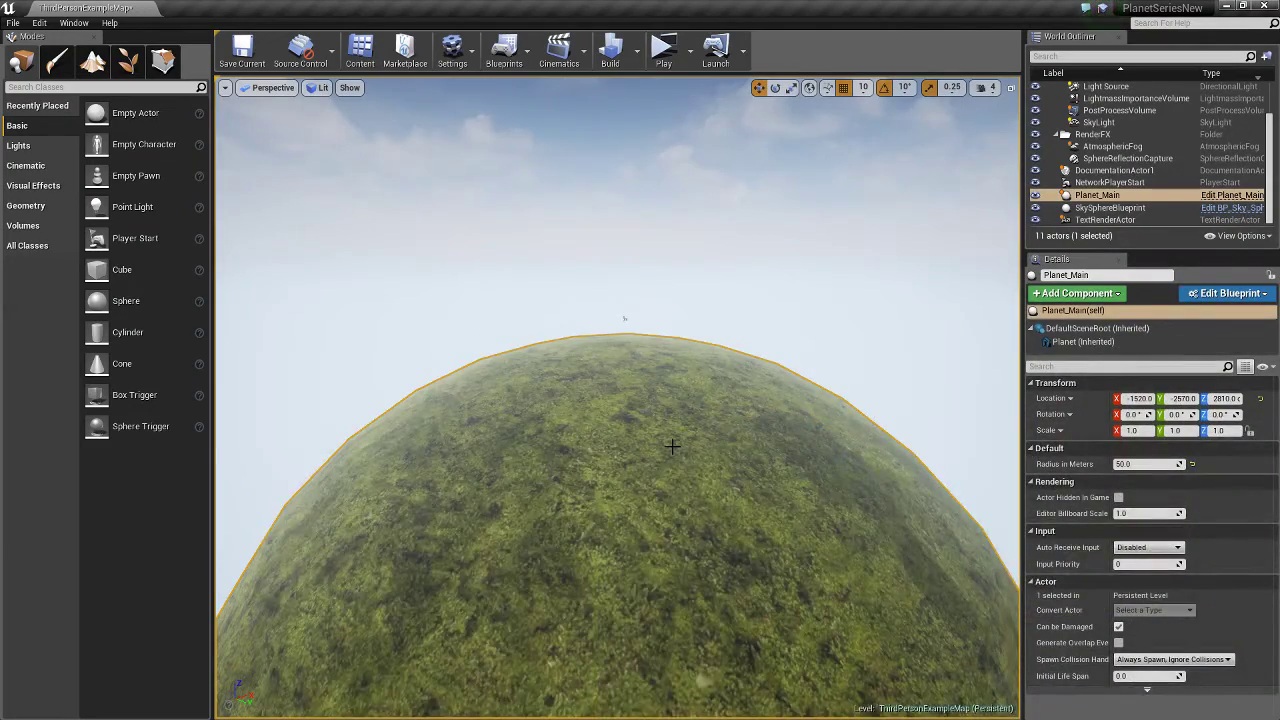
pyautogui.press('f')
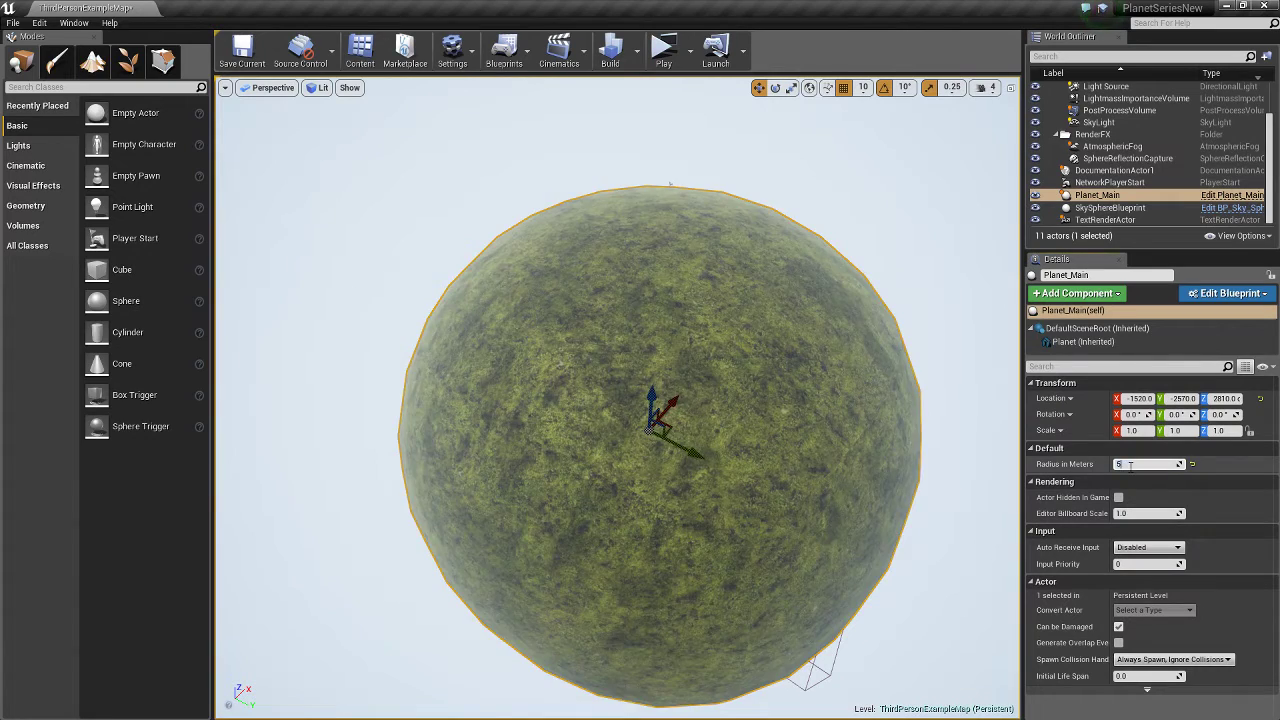
pyautogui.press('Return')
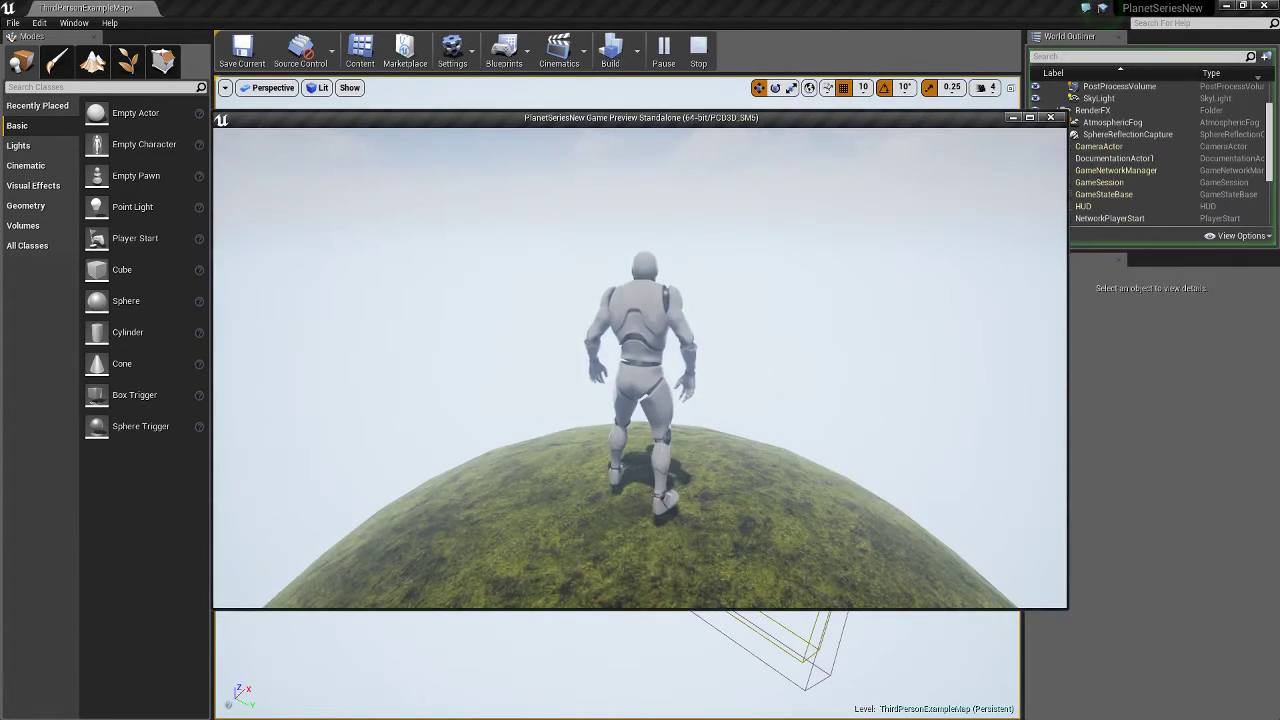
pyautogui.press('w')
pyautogui.press('w')
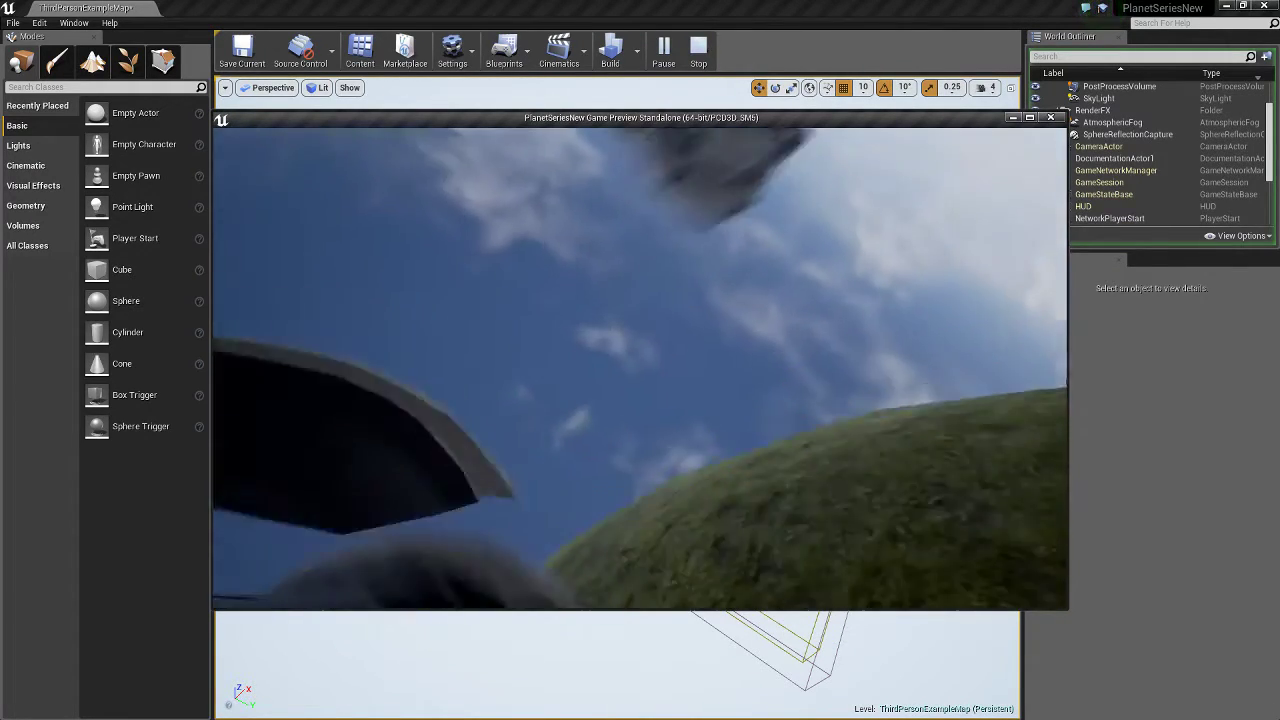
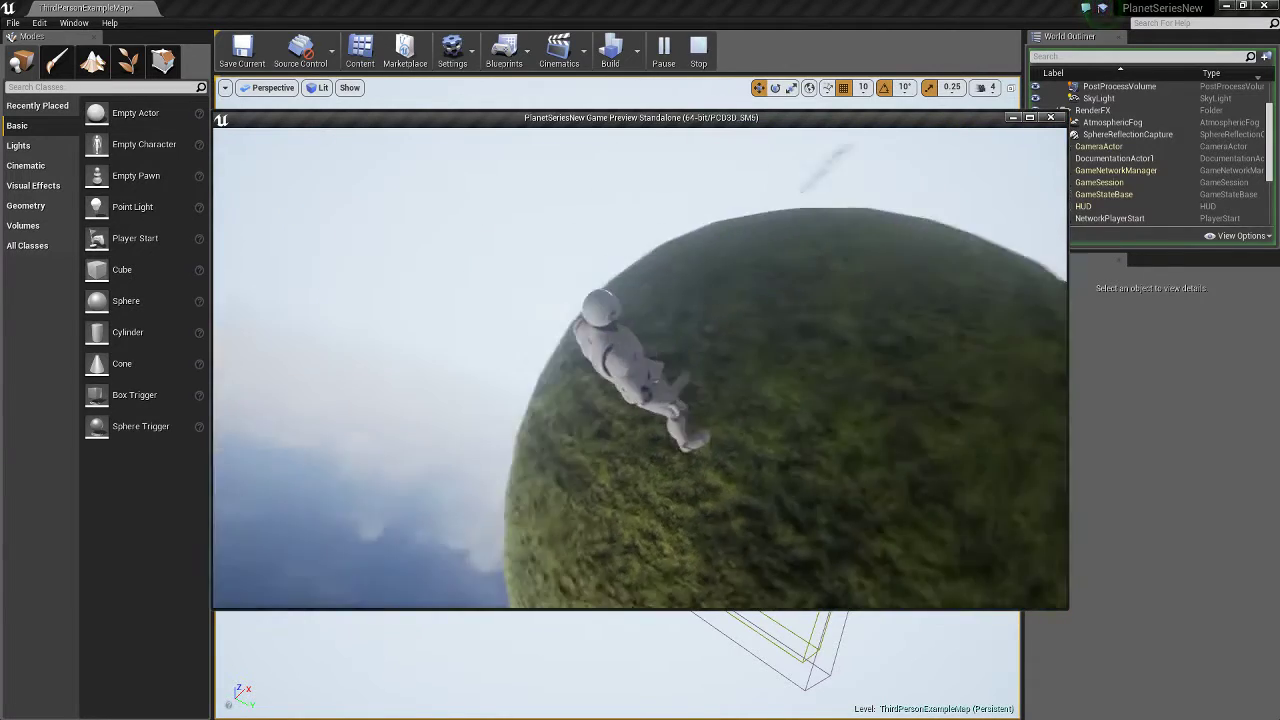
pyautogui.press('Escape')
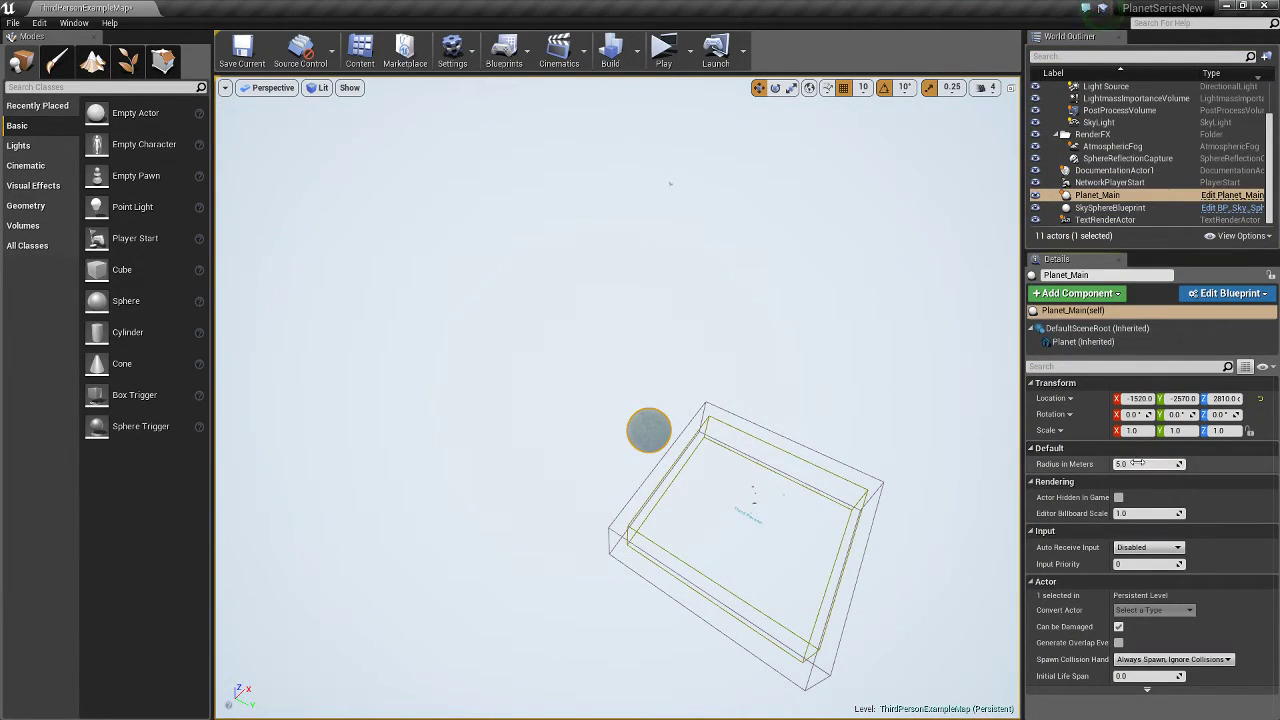
# - Set Planet_Main's Radius in Meters to 50 and playtest running on the large planet
pyautogui.write('50')
pyautogui.press('Return')
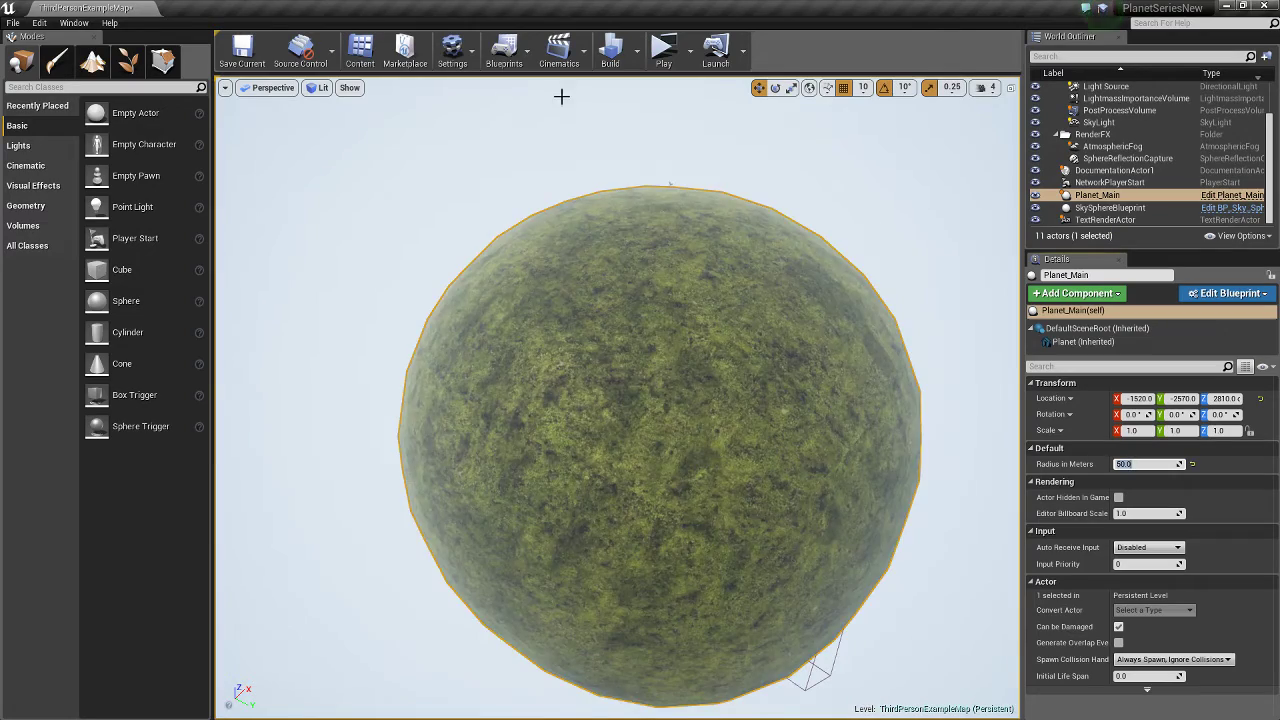
pyautogui.click(663, 50)
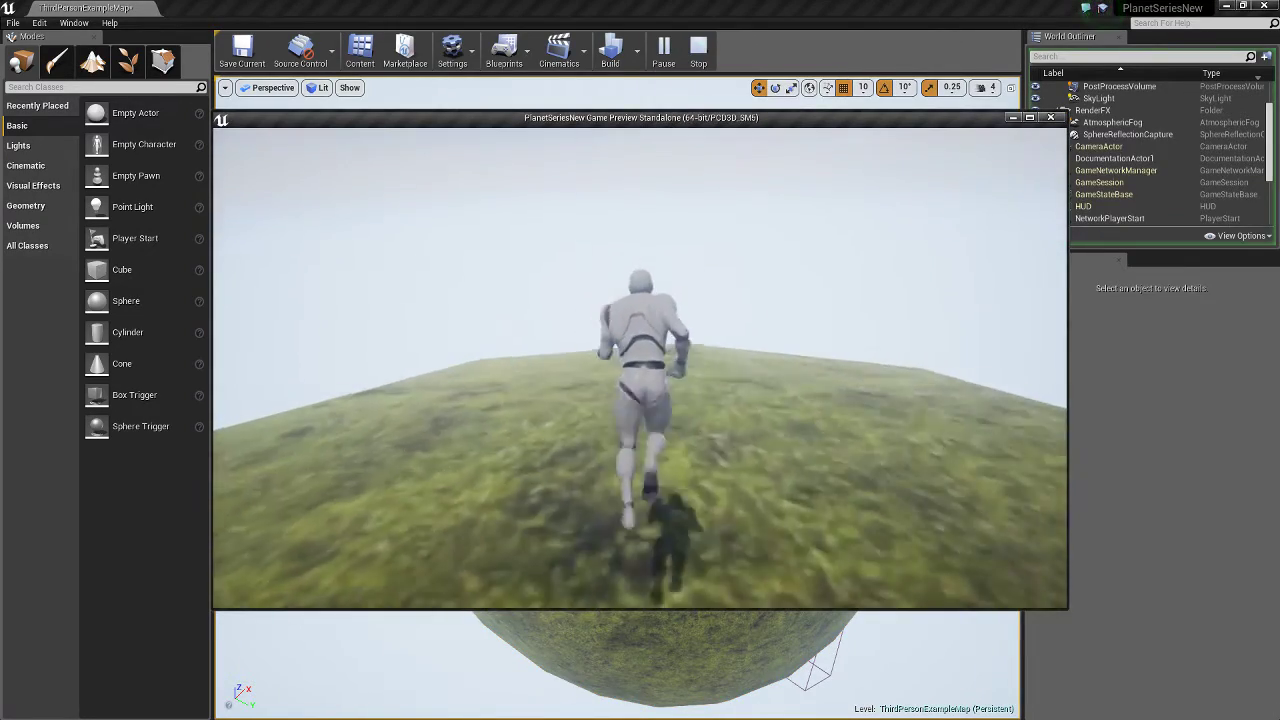
pyautogui.press('d')
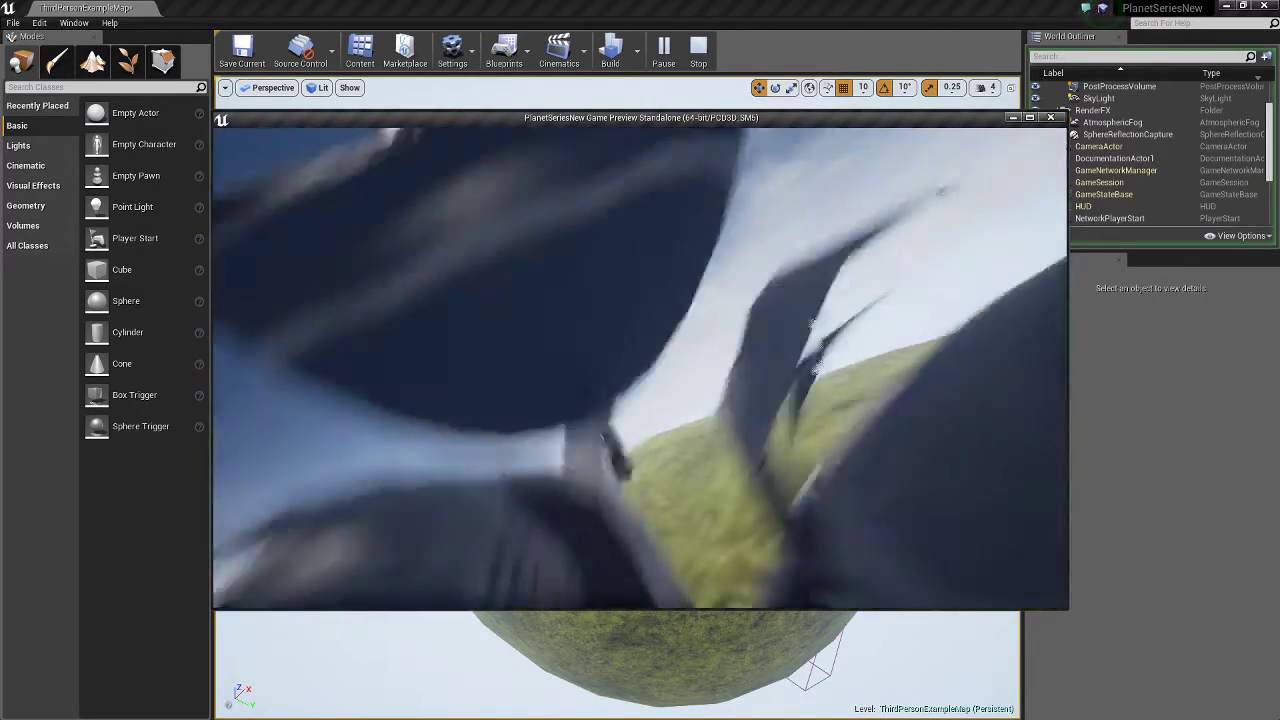
pyautogui.press('Escape')
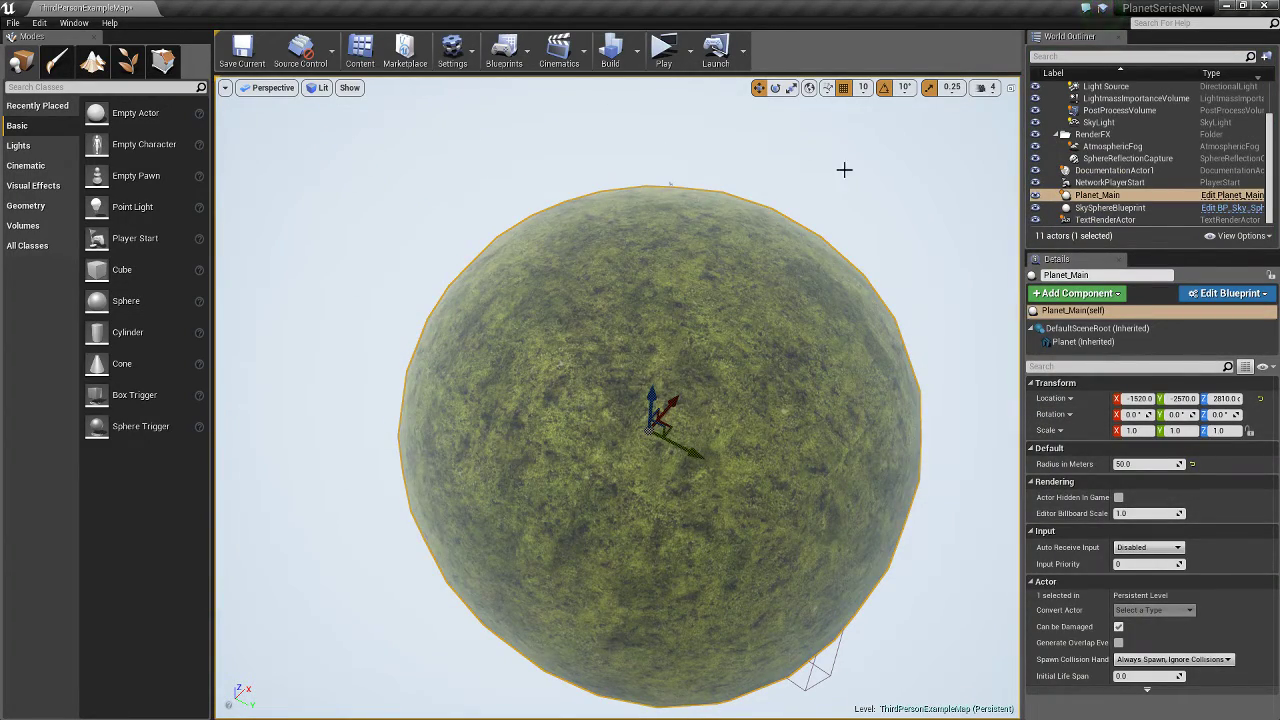
# - Open the Sphere1 static mesh by way of the Planet_Main blueprint and display its simplified collision
pyautogui.click(1217, 196)
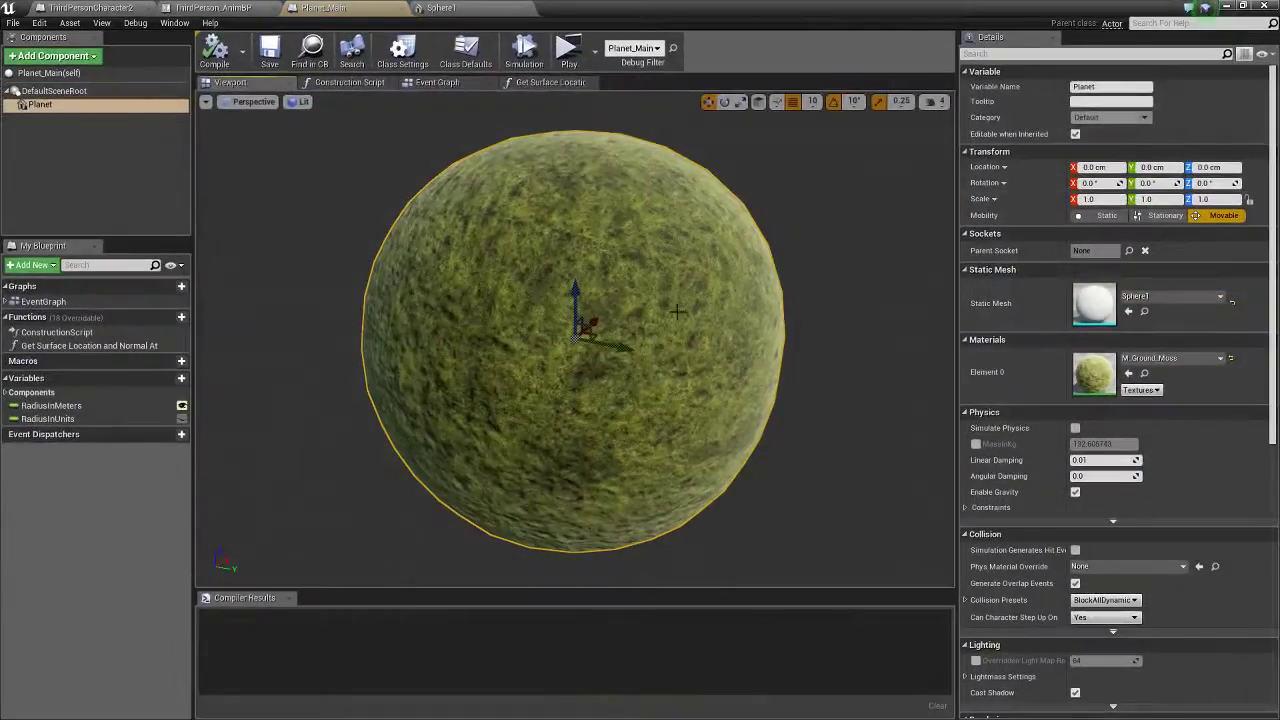
pyautogui.click(1145, 312)
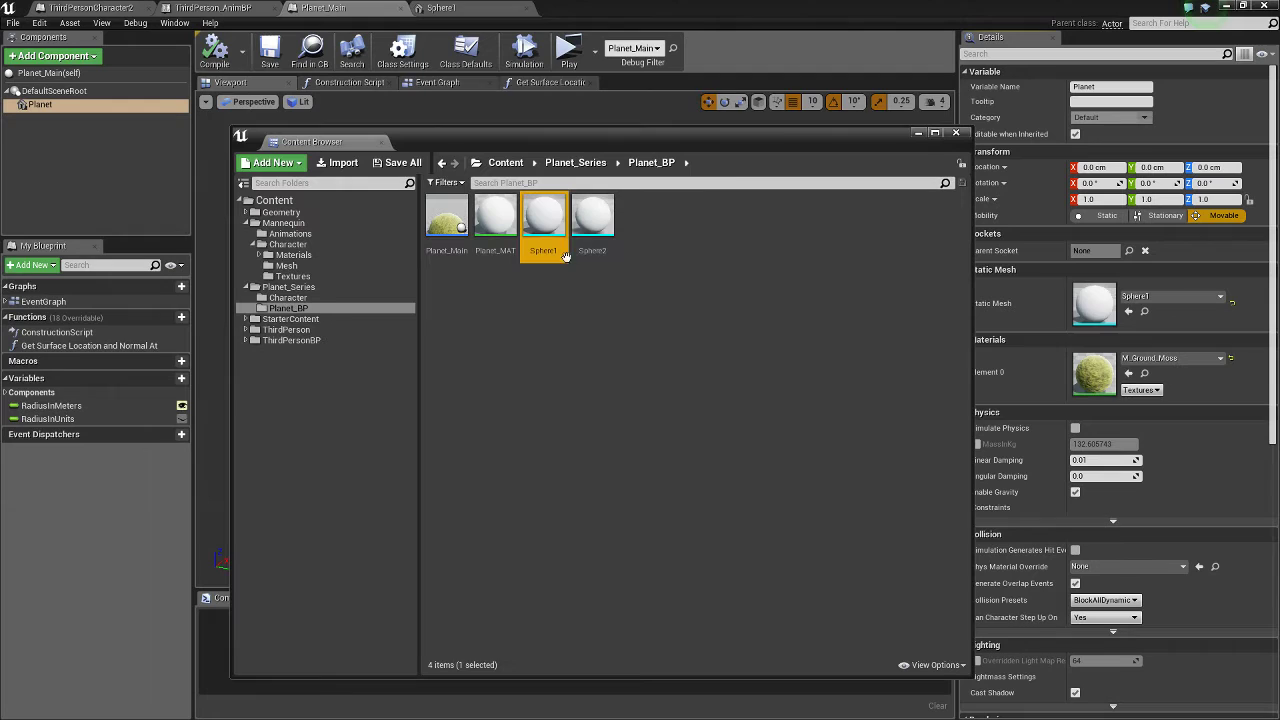
pyautogui.doubleClick(564, 245)
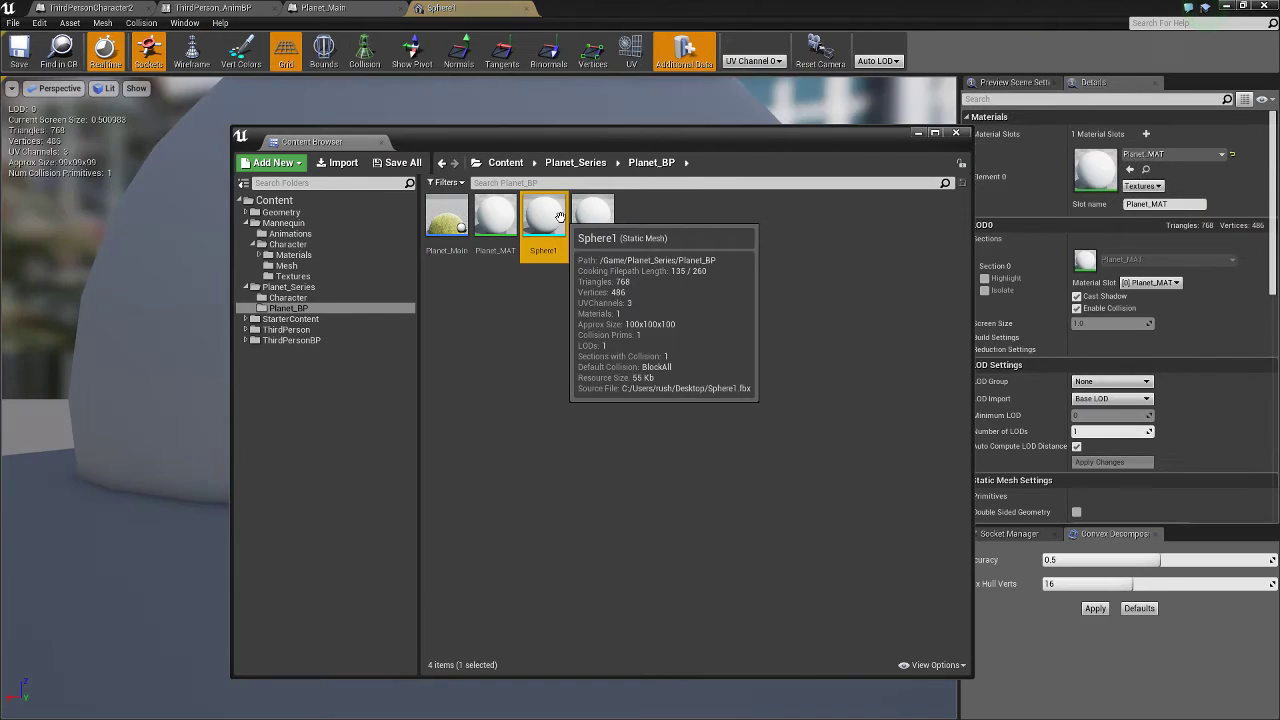
pyautogui.click(955, 133)
pyautogui.moveTo(448, 236); pyautogui.dragTo(438, 338, button='right')
pyautogui.press('s')
pyautogui.scroll(2, 448, 240)
pyautogui.click(364, 50)
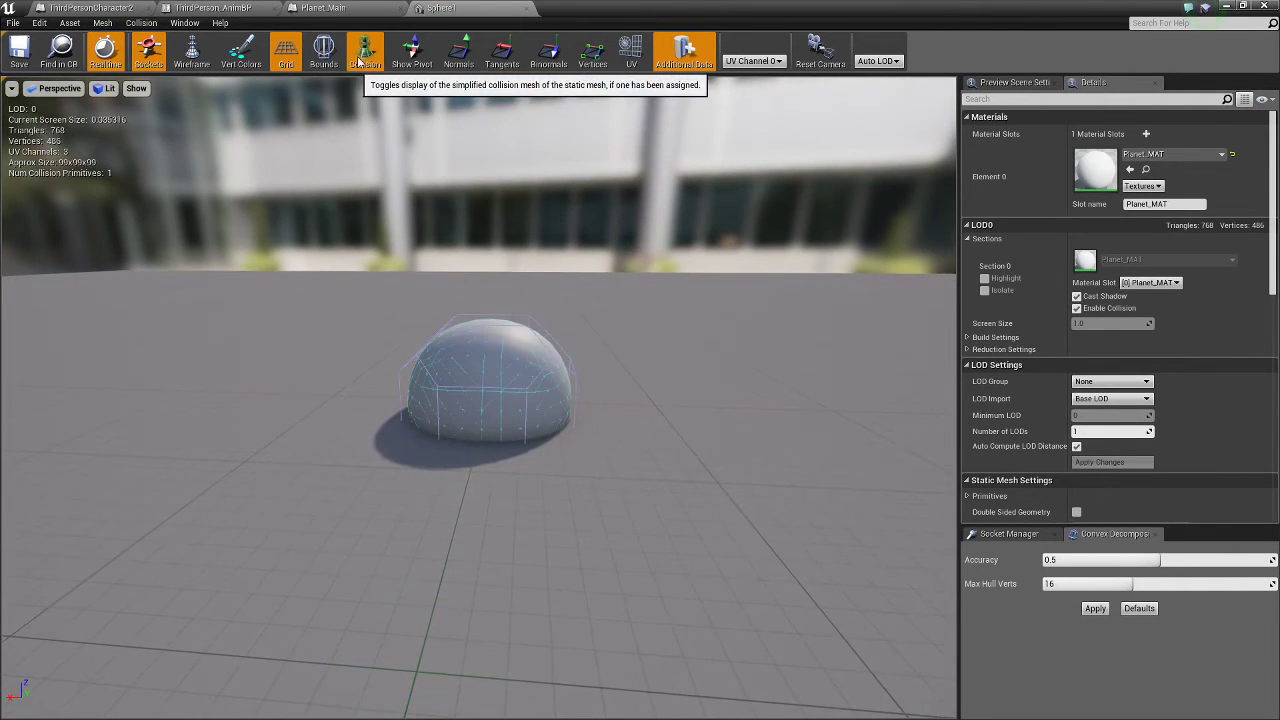
# - Remove Sphere1's simplified collision, set its Collision Complexity to Use Complex Collision As Simple, and save the mesh
pyautogui.click(141, 22)
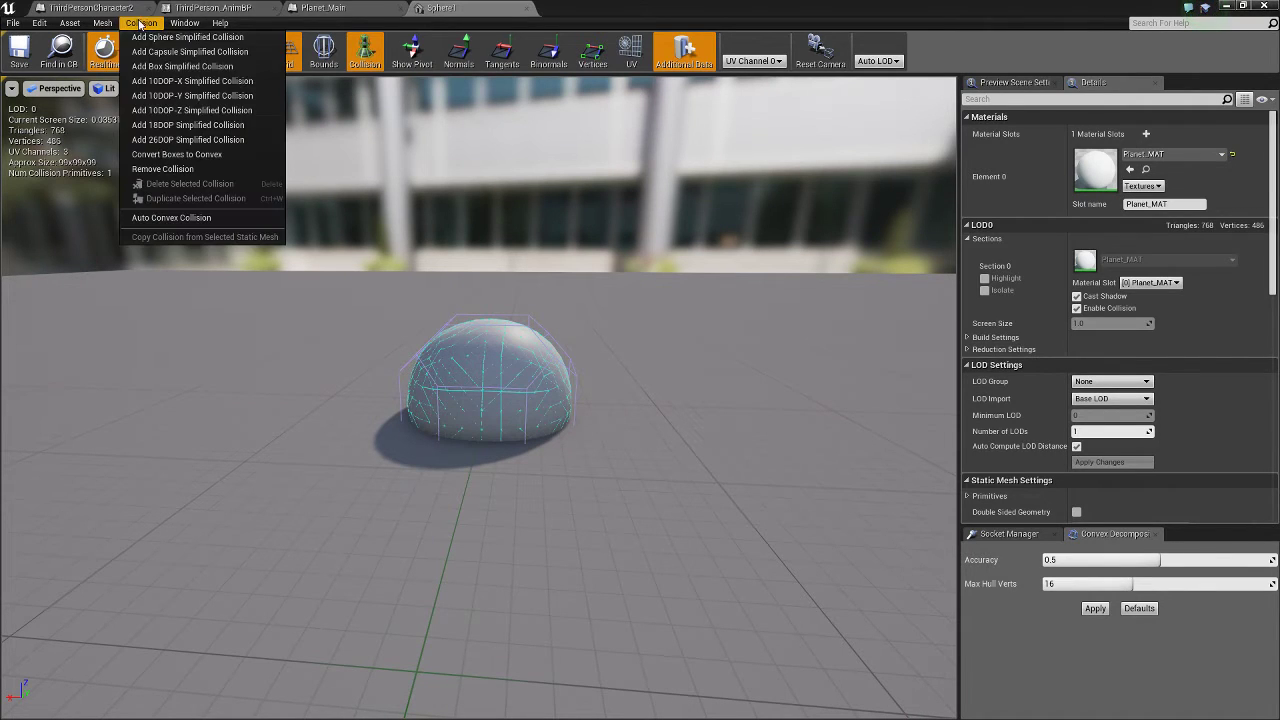
pyautogui.click(176, 169)
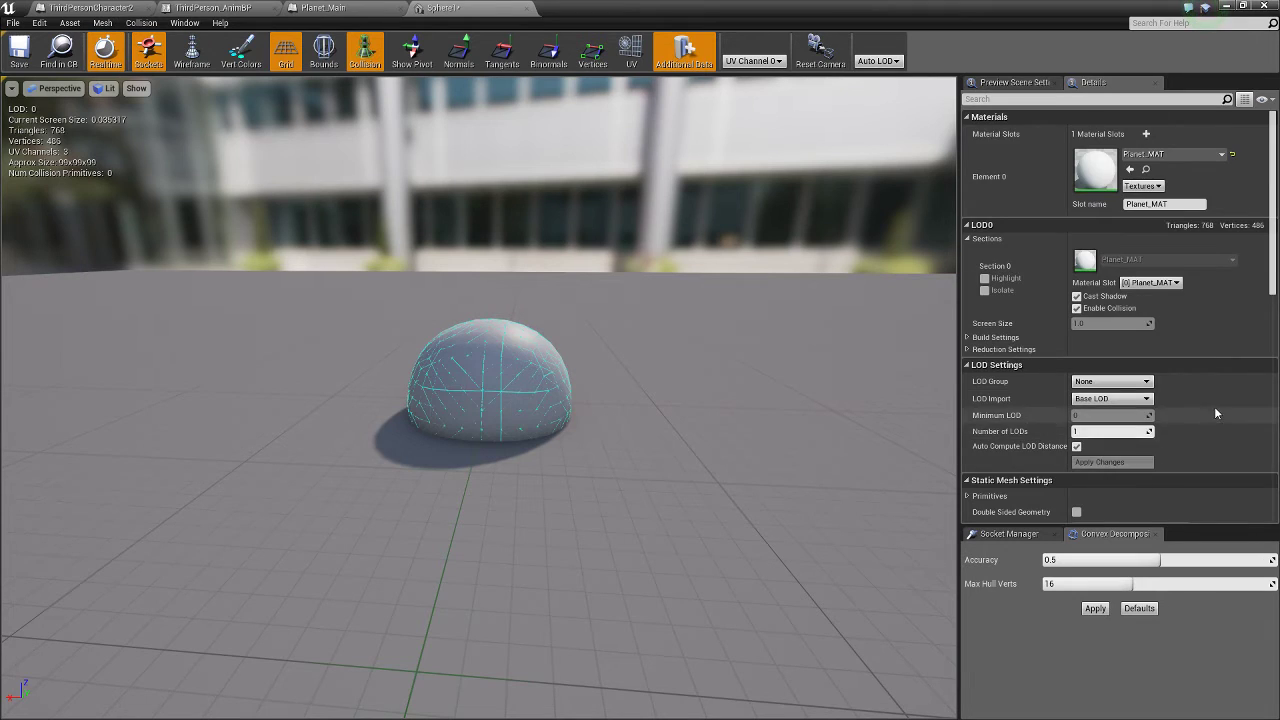
pyautogui.scroll(-5, 1214, 406)
pyautogui.click(1105, 375)
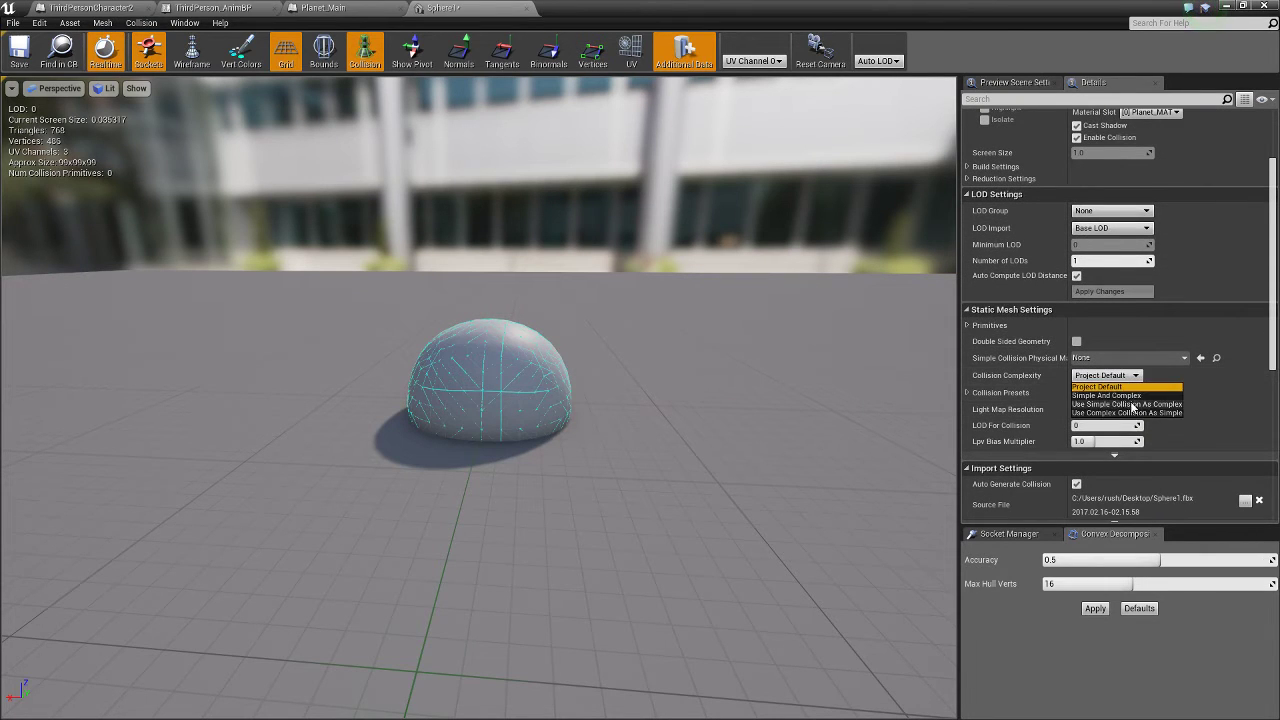
pyautogui.click(1131, 410)
pyautogui.click(17, 58)
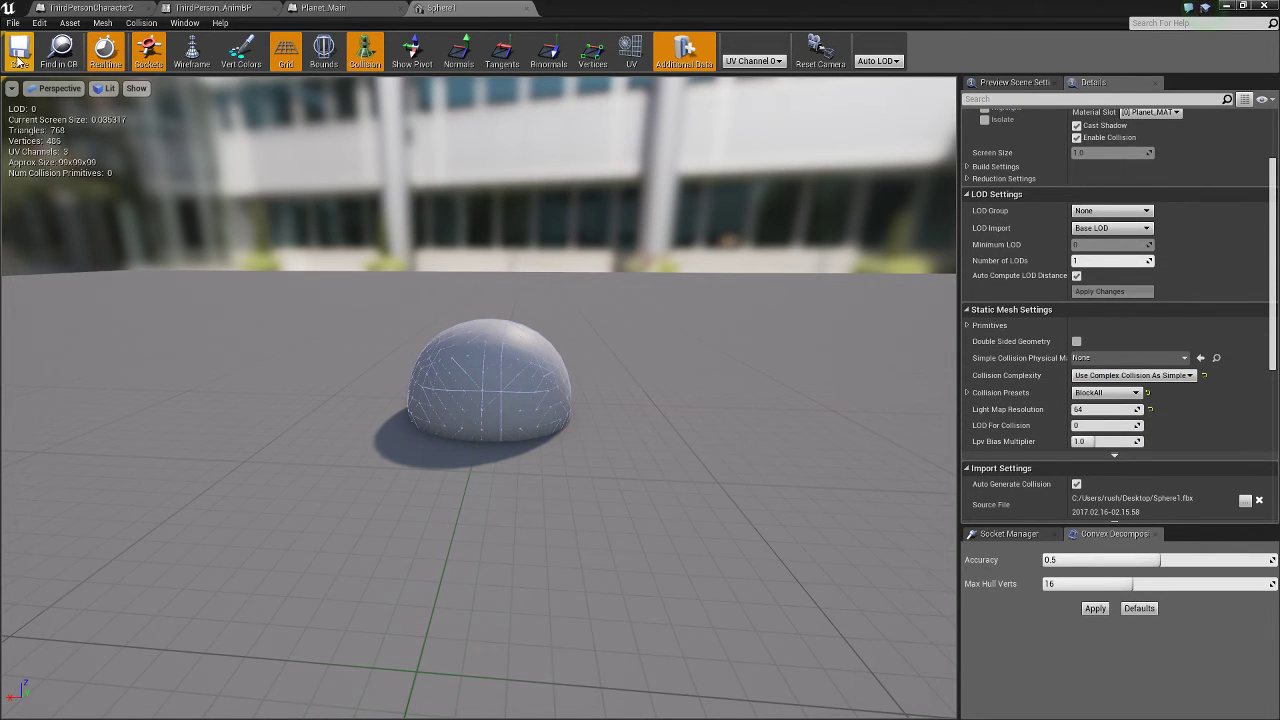
# - Return to the level and playtest running and jumping in several directions on the planet with Sphere1's complex collision
pyautogui.click(1224, 7)
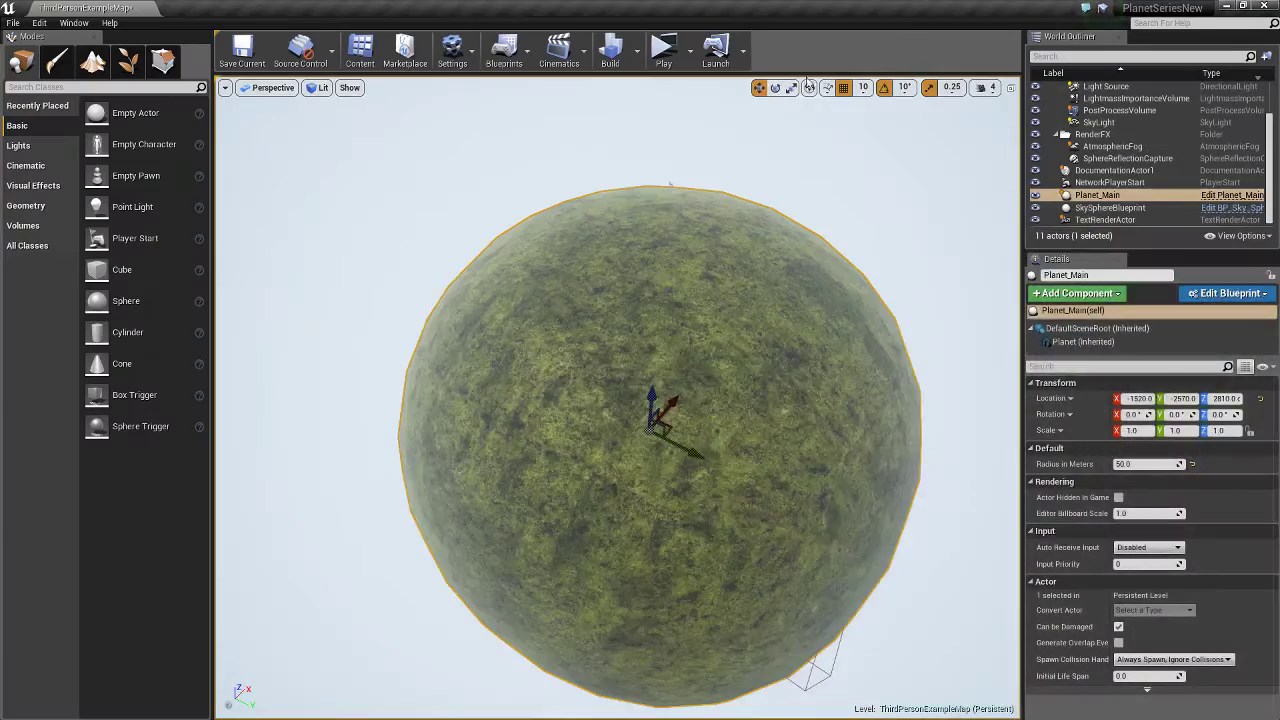
pyautogui.click(670, 47)
pyautogui.press('w')
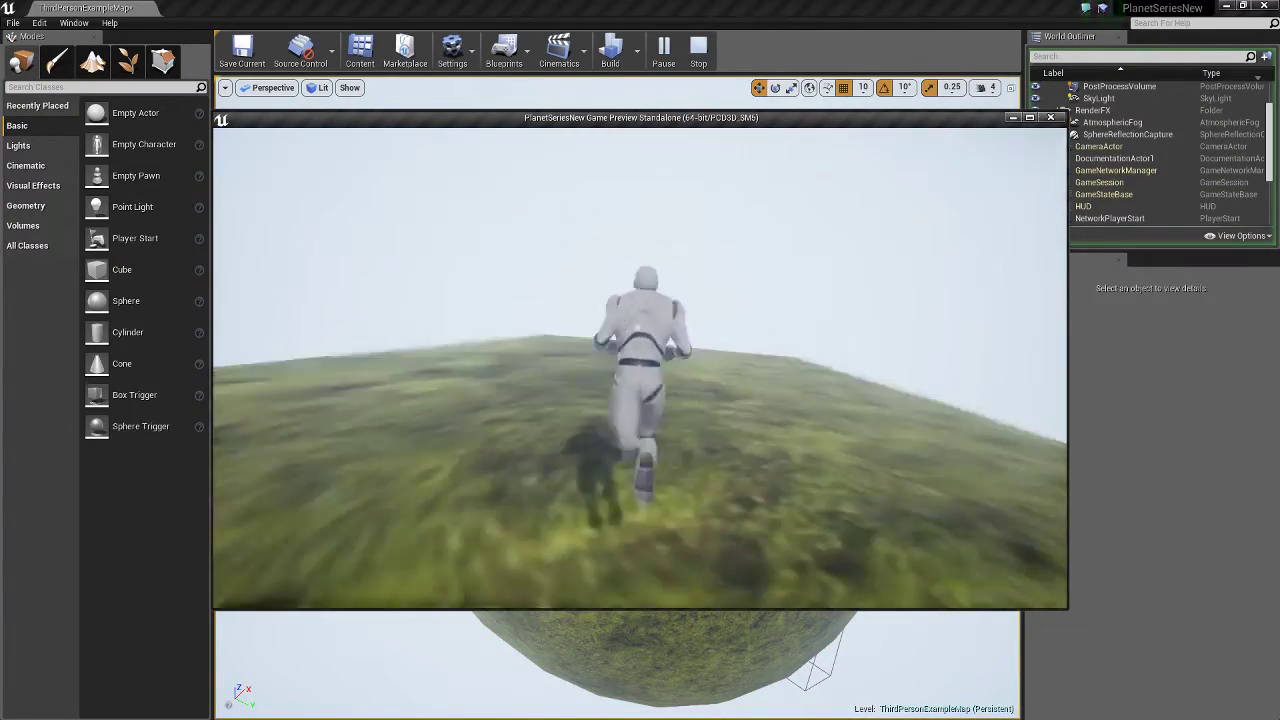
pyautogui.press('space')
pyautogui.press('w')
pyautogui.press('d')
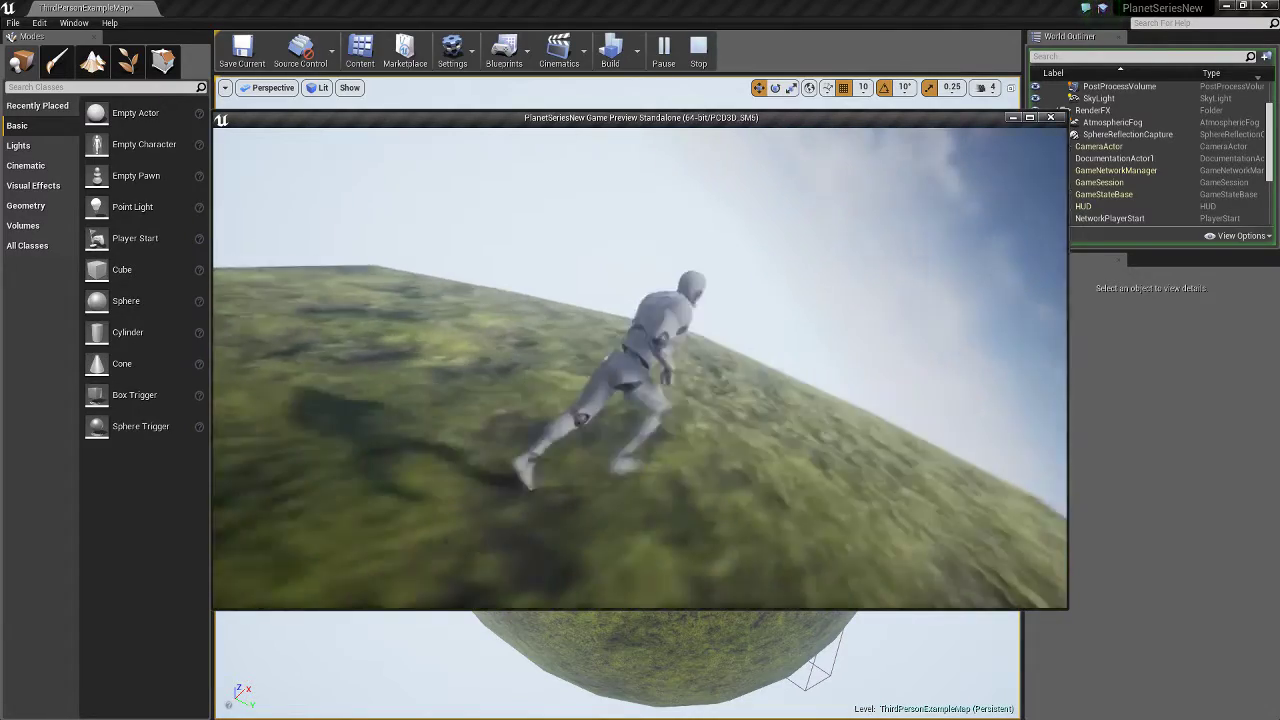
pyautogui.press('space')
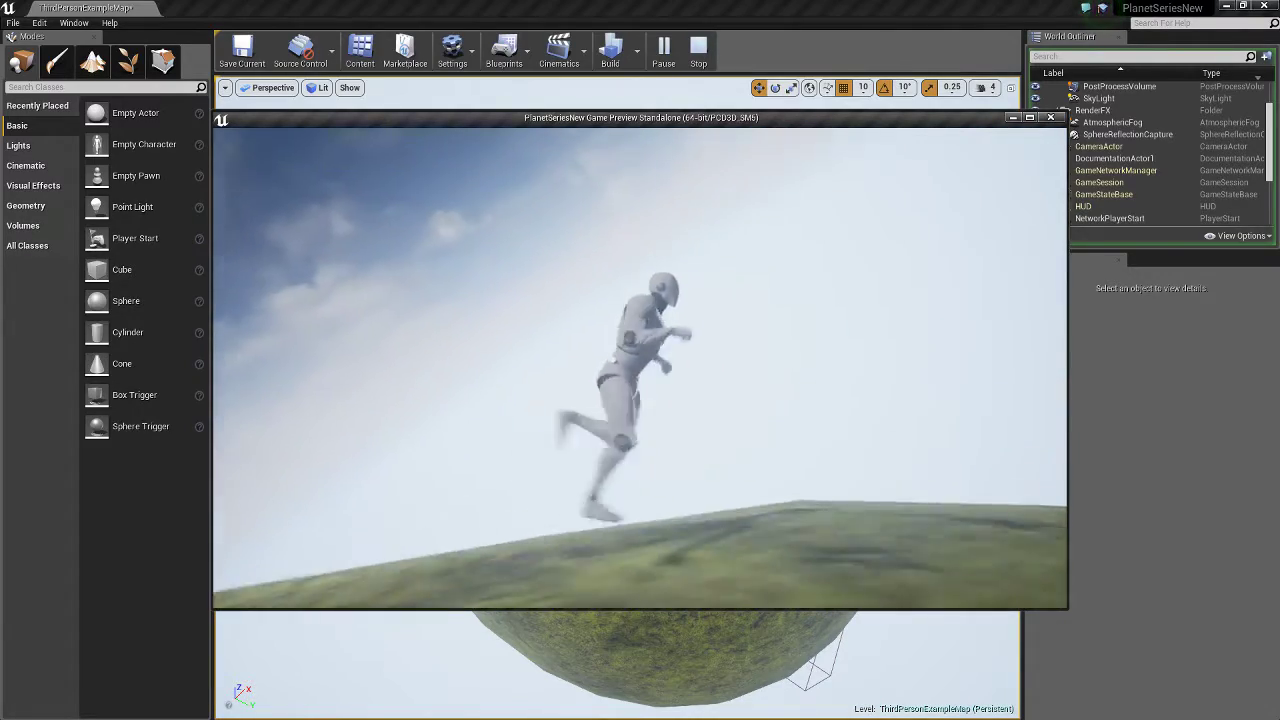
pyautogui.press('a')
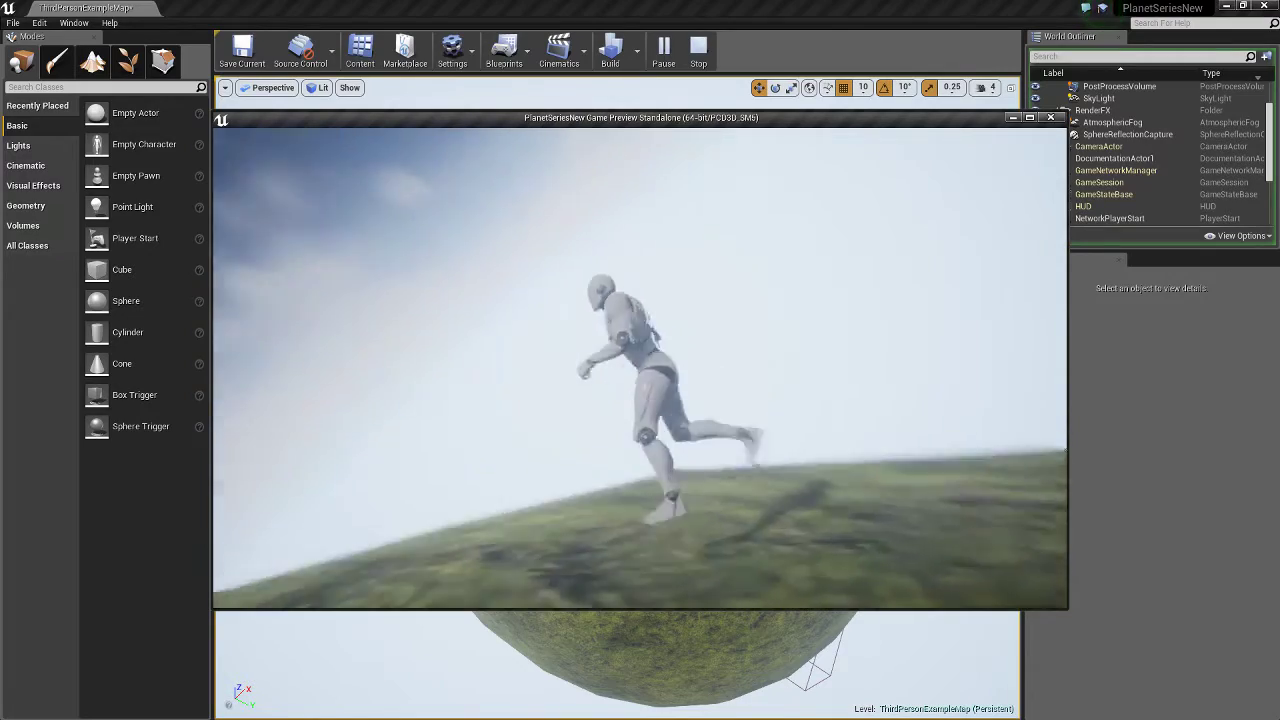
pyautogui.press('space')
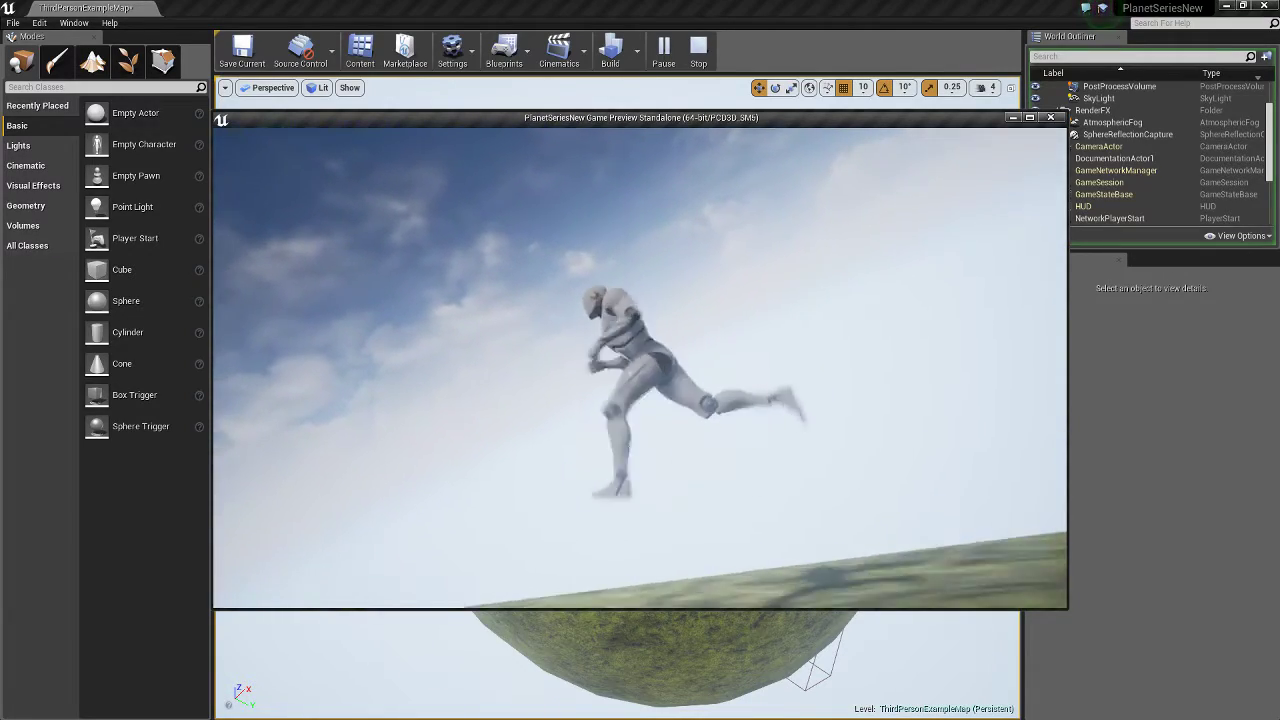
pyautogui.press('w')
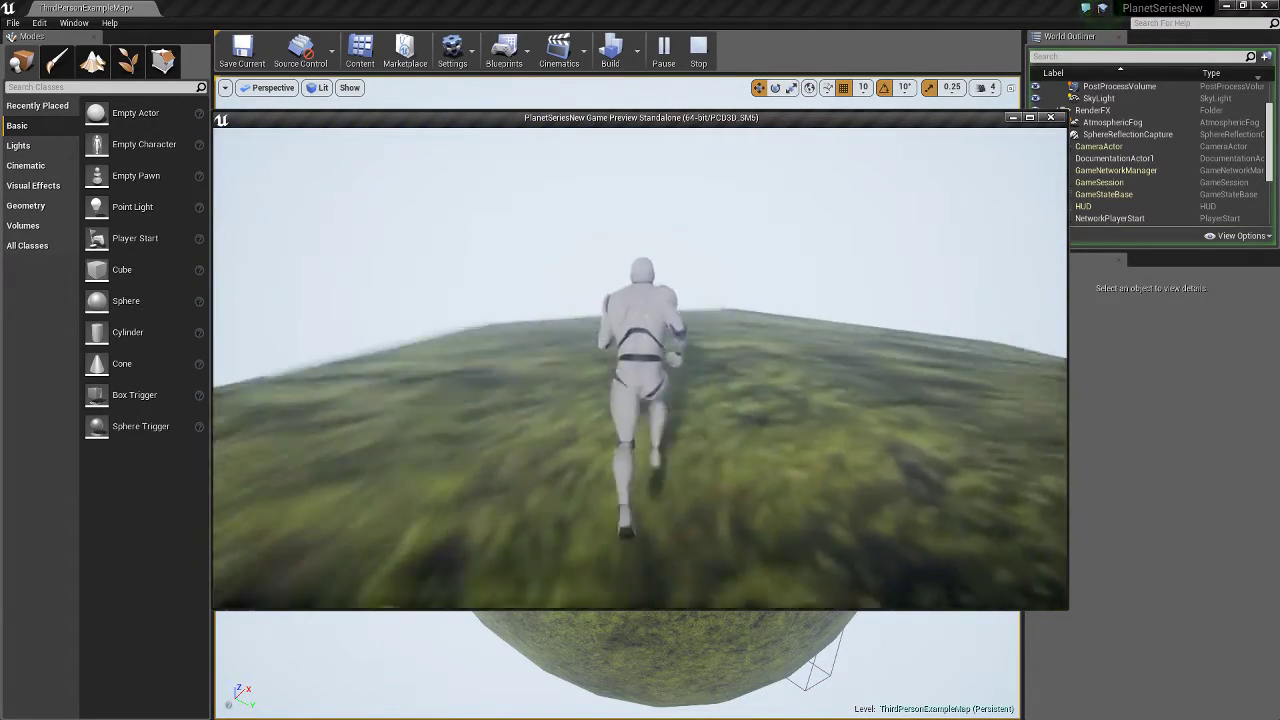
pyautogui.press('Escape')
pyautogui.click(654, 599)
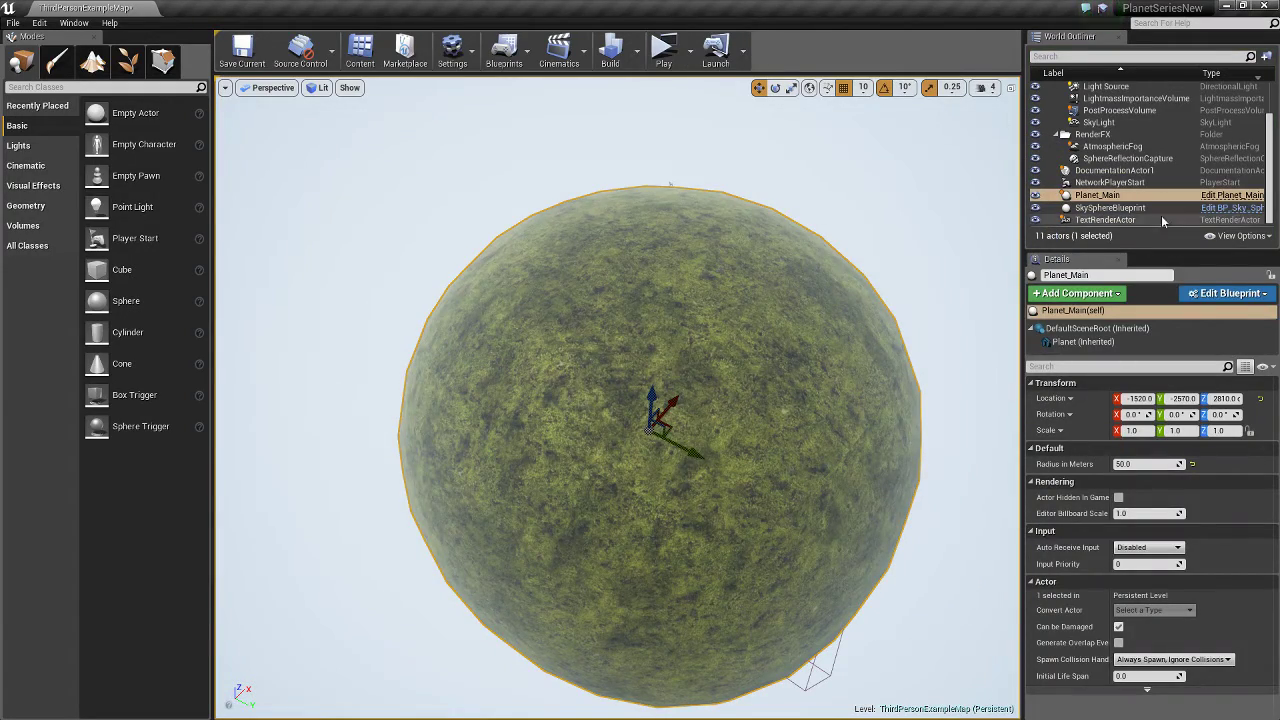
# - Assign Sphere2 as the Planet component's static mesh in Planet_Main, save the blueprint and playtest briefly
pyautogui.click(1215, 197)
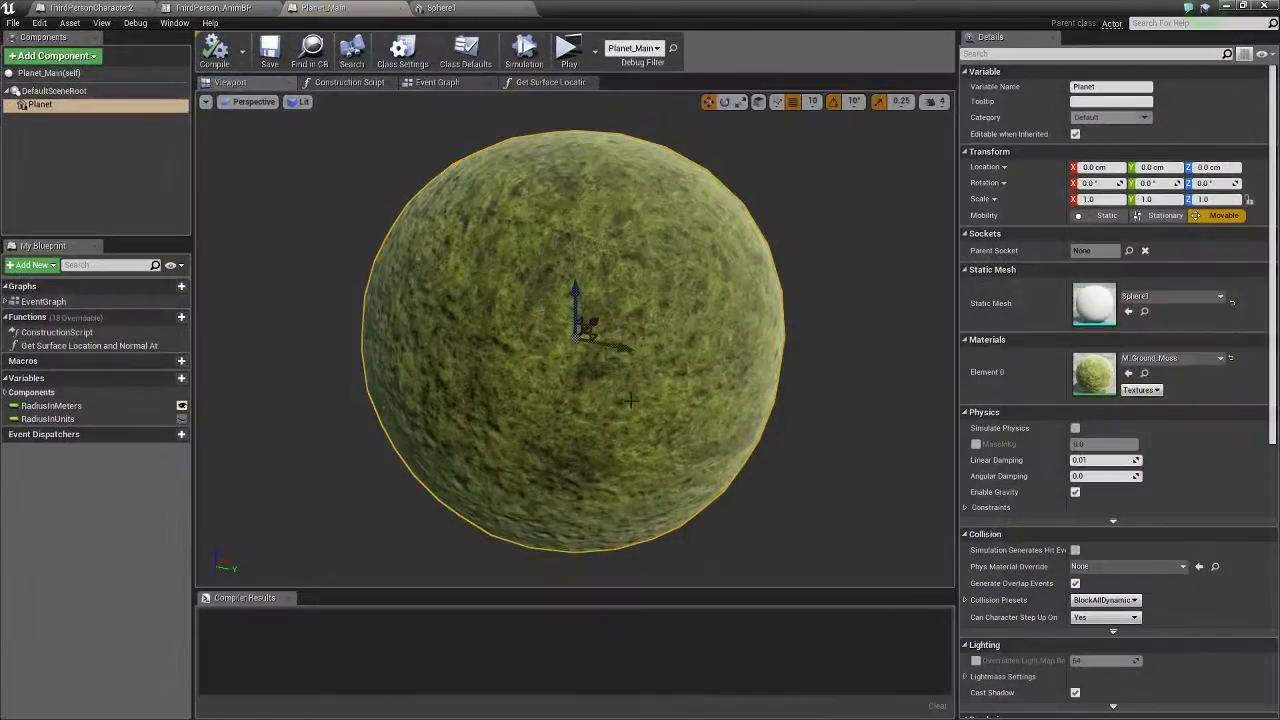
pyautogui.click(1171, 296)
pyautogui.click(1113, 518)
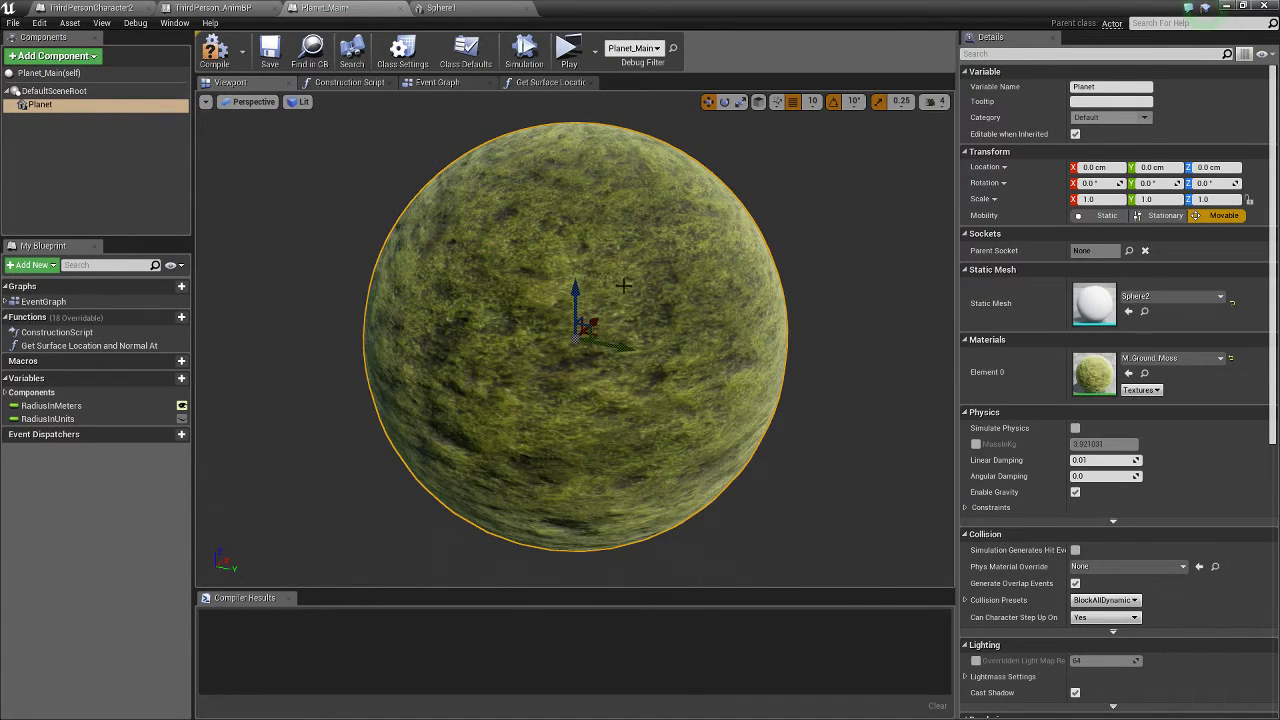
pyautogui.click(270, 55)
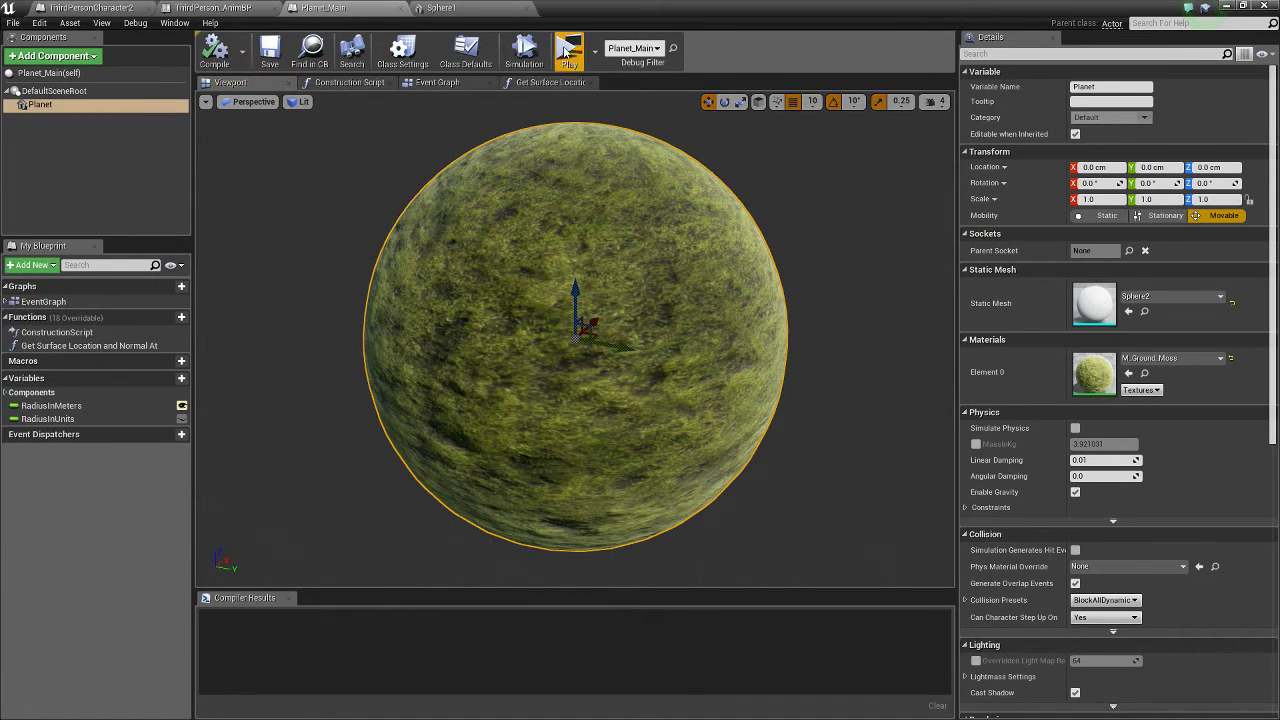
pyautogui.click(568, 50)
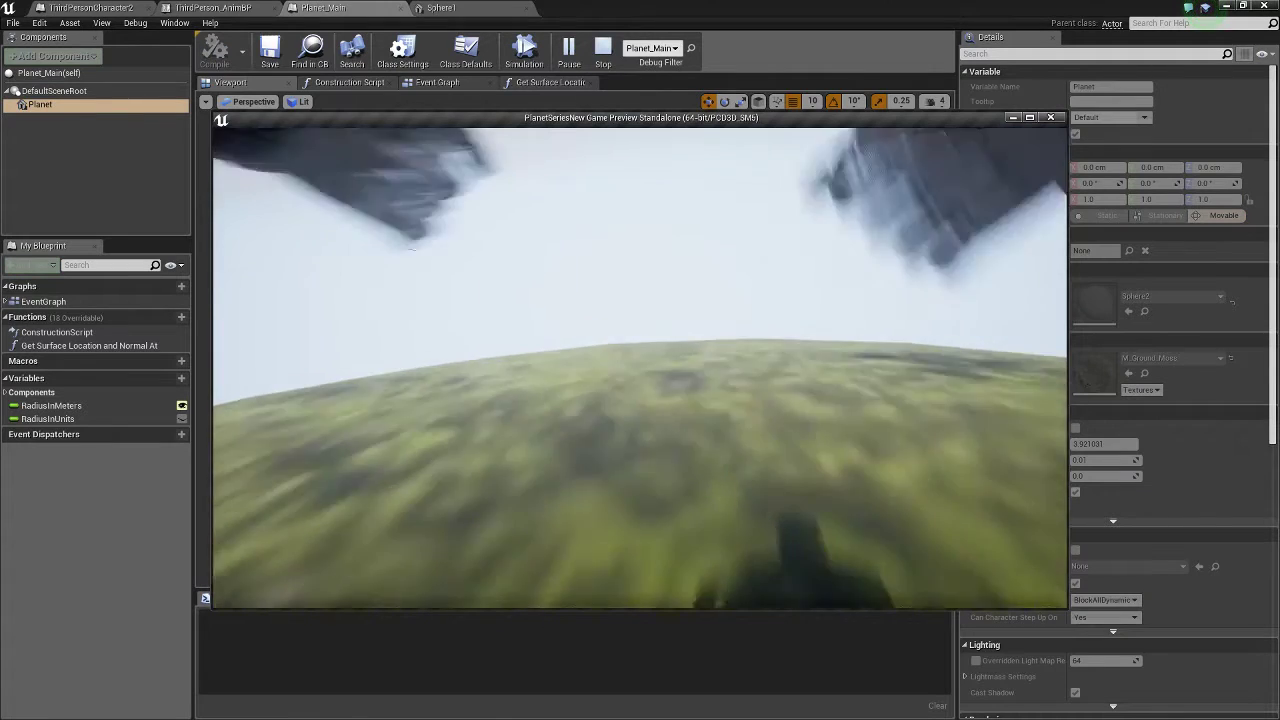
pyautogui.press('Escape')
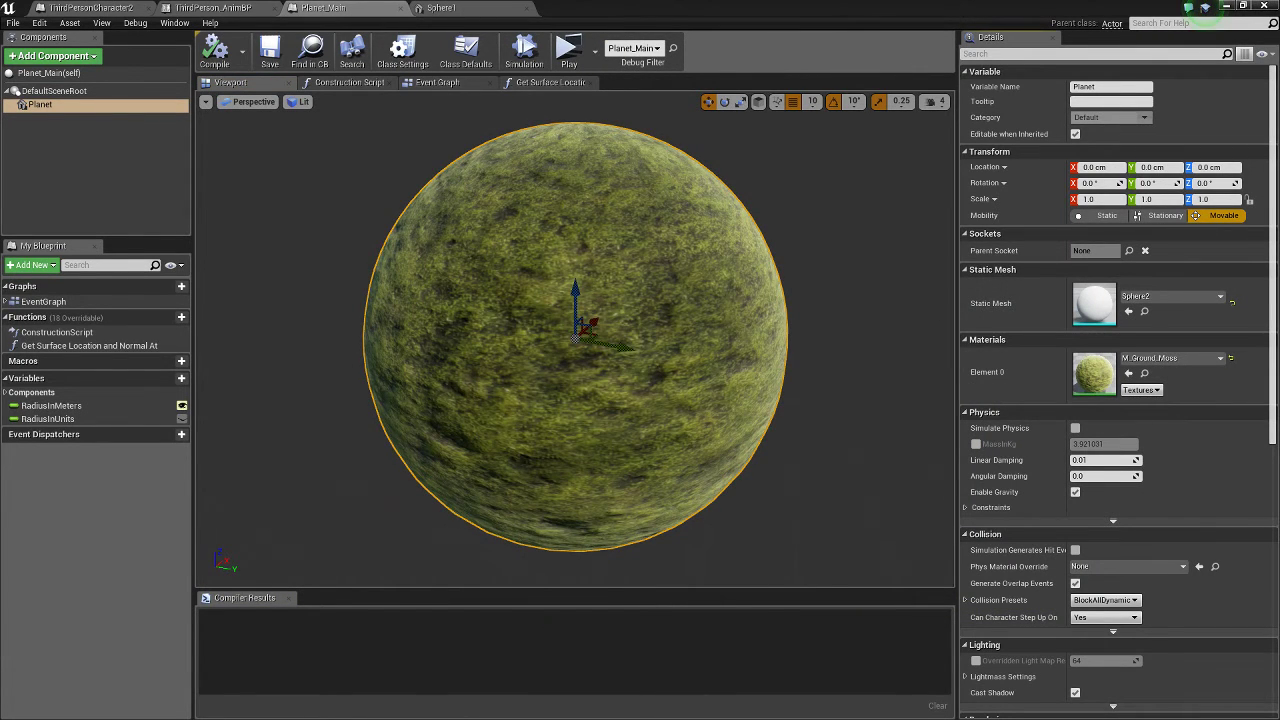
# - Open the Sphere2 static mesh and inspect its simplified collision up close
pyautogui.hotkey('alt', 'Tab')
pyautogui.doubleClick(592, 215)
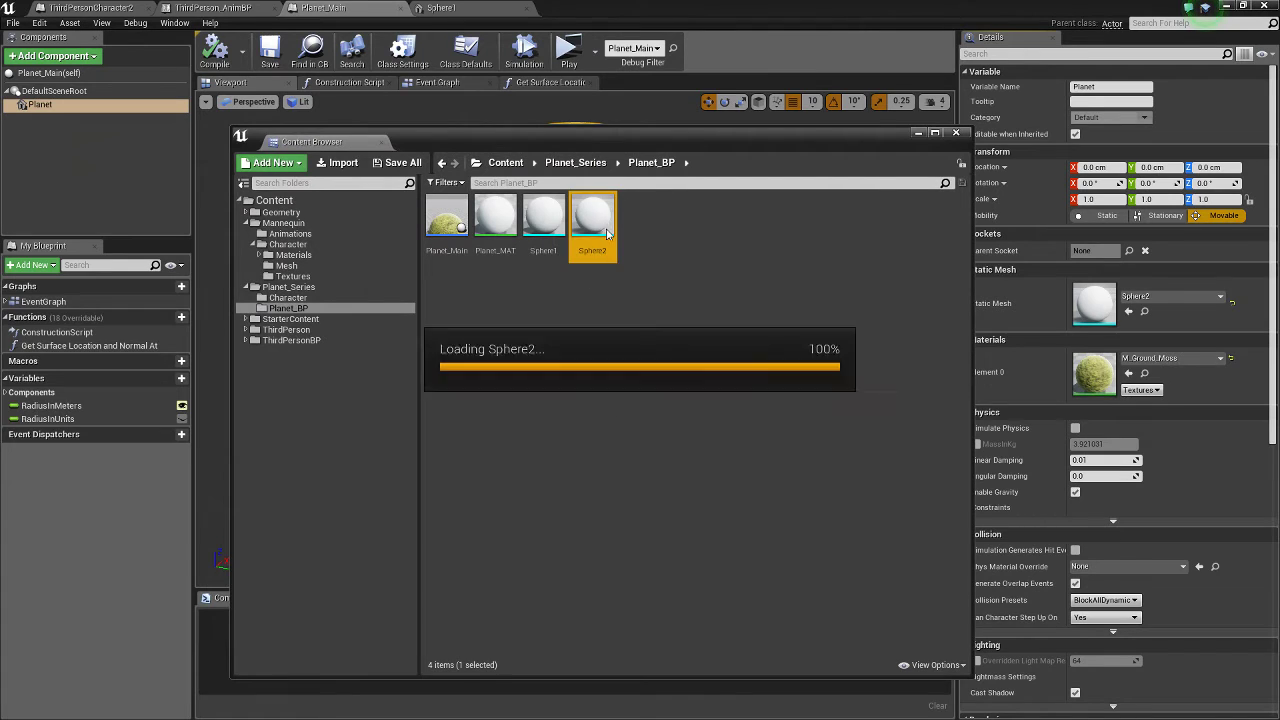
pyautogui.click(918, 134)
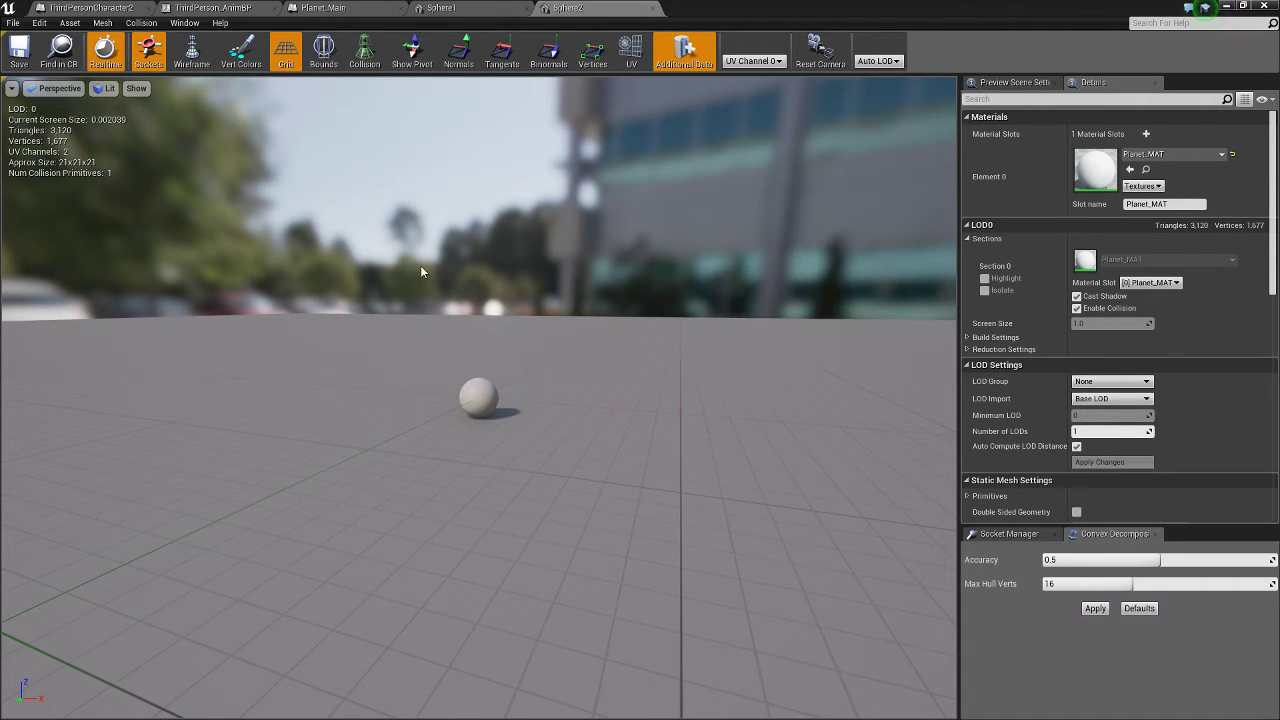
pyautogui.click(352, 68)
pyautogui.press('w')
pyautogui.moveTo(531, 332); pyautogui.dragTo(620, 220, button='right')
pyautogui.moveTo(550, 260); pyautogui.dragTo(517, 325)
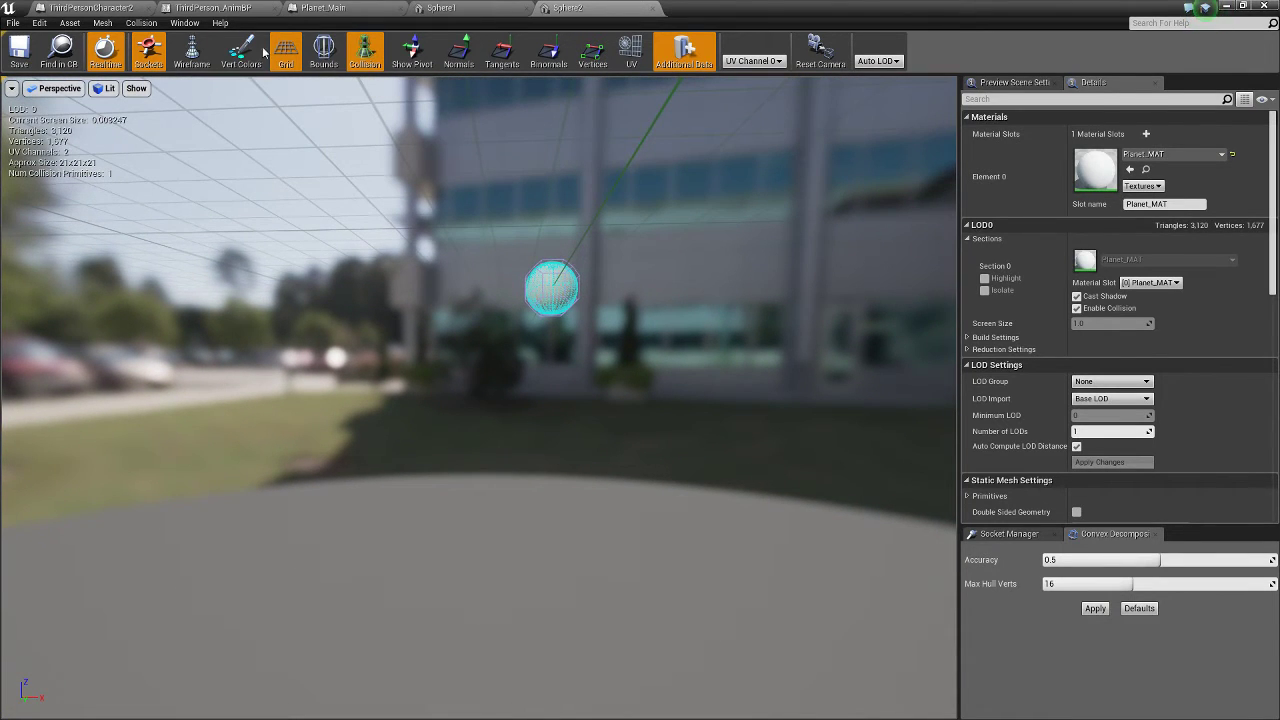
# - Remove all existing collision from Sphere2 and give it a single sphere simplified collision
pyautogui.click(142, 23)
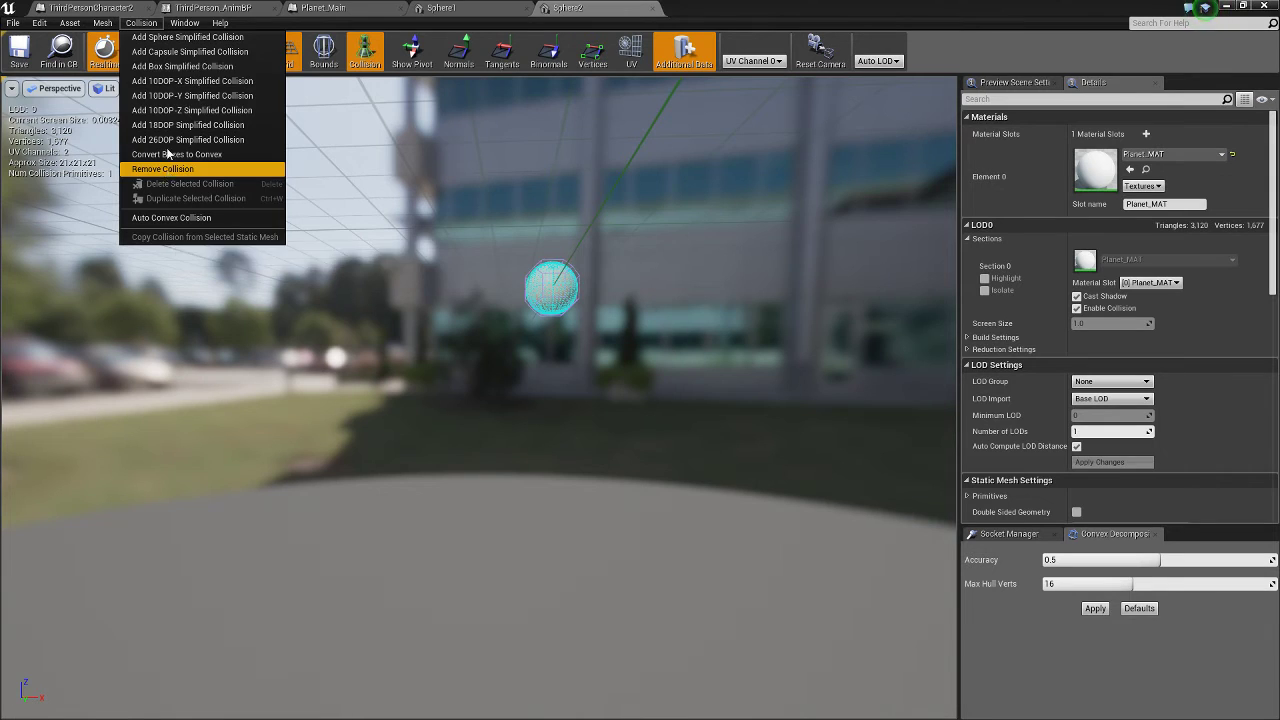
pyautogui.click(200, 42)
pyautogui.click(152, 23)
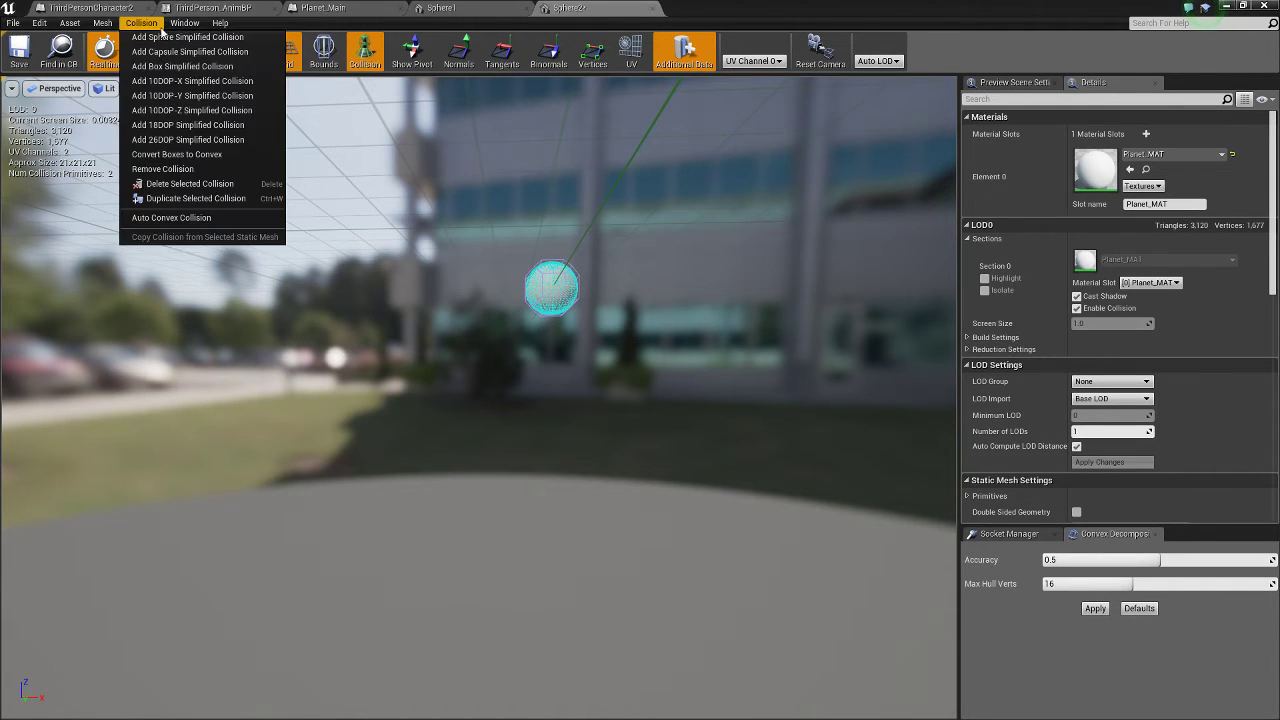
pyautogui.click(160, 168)
pyautogui.click(141, 22)
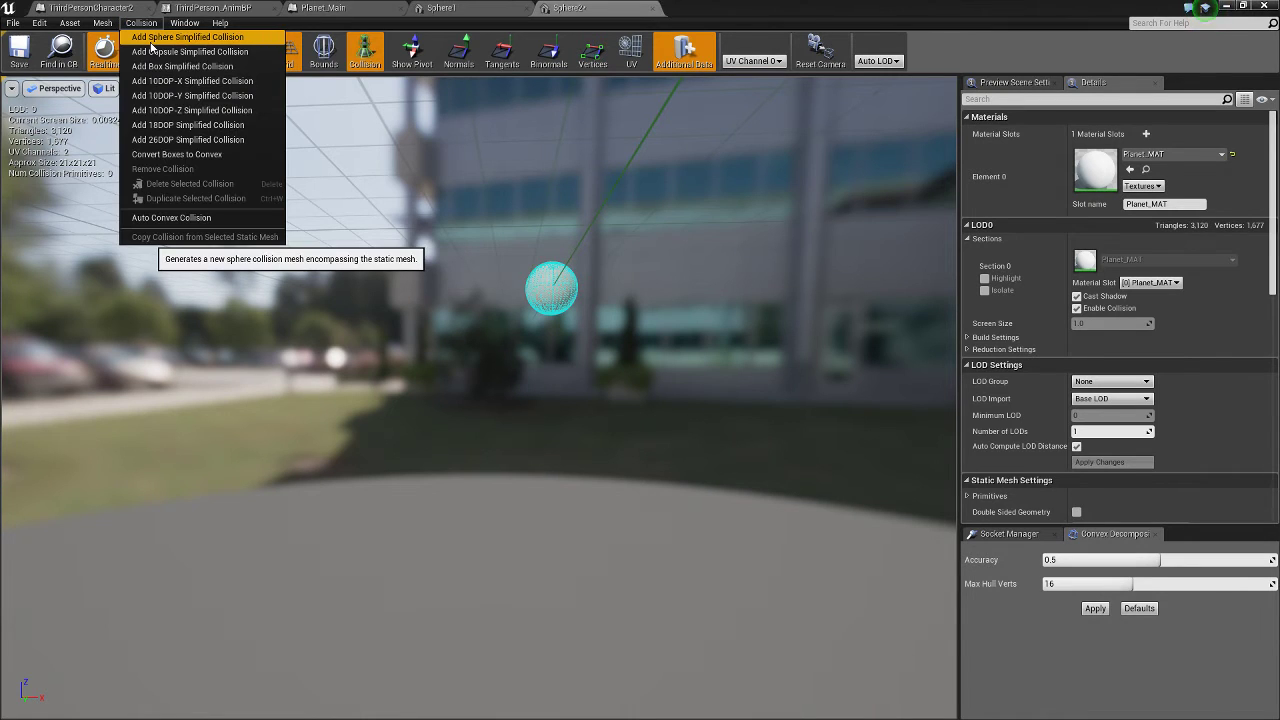
pyautogui.click(152, 40)
pyautogui.moveTo(467, 272); pyautogui.dragTo(275, 392, button='right')
pyautogui.press('w')
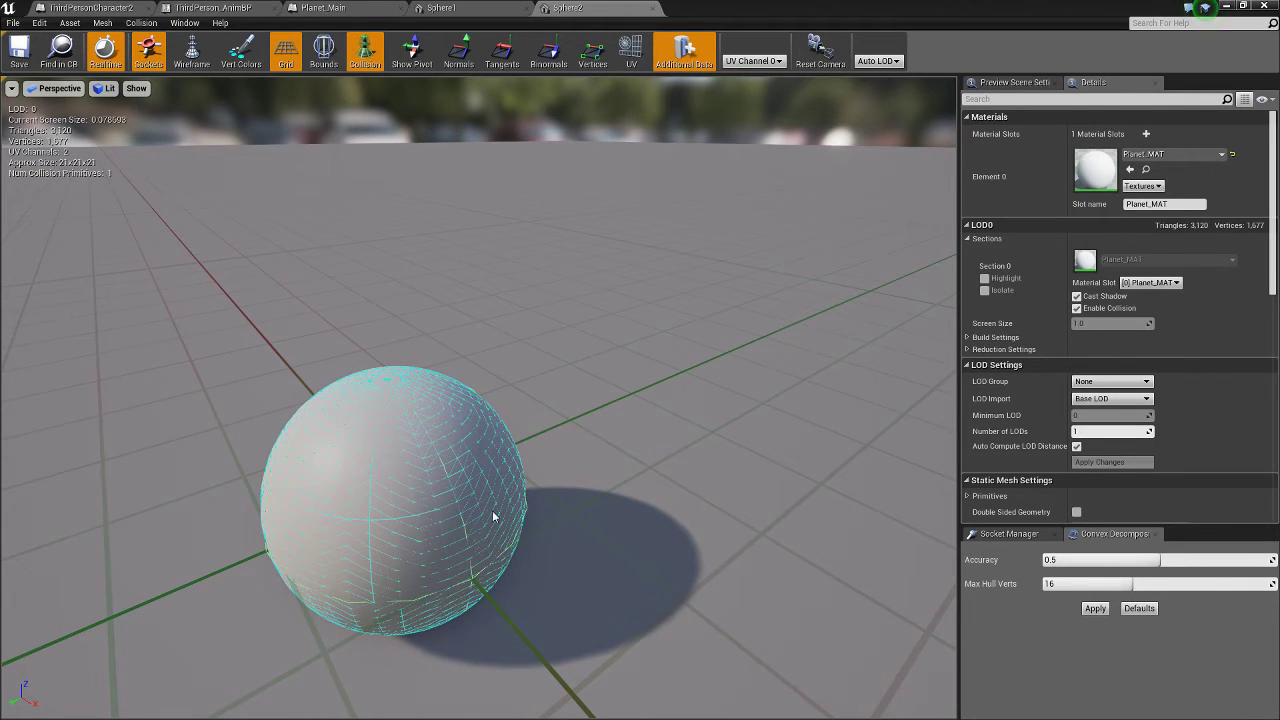
# - Playtest from the ThirdPersonCharacter2 blueprint, running on the planet with Sphere2's sphere collision
pyautogui.click(57, 9)
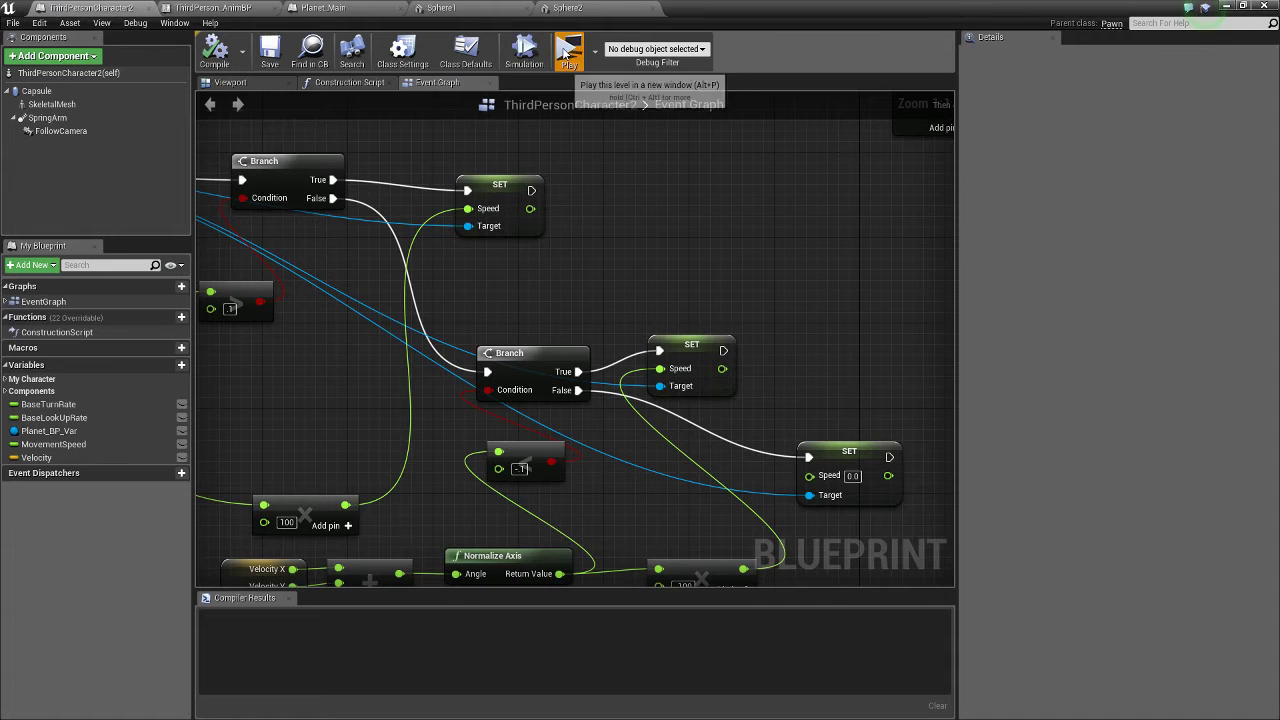
pyautogui.click(567, 48)
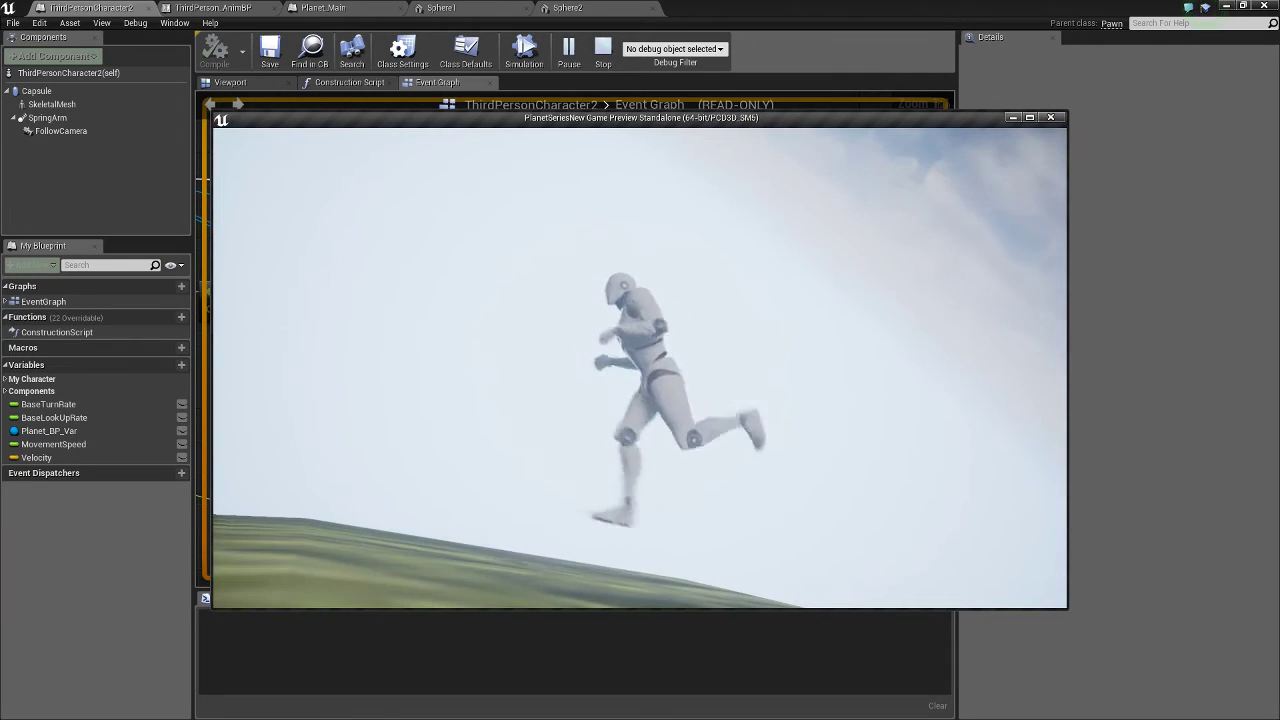
pyautogui.press('Escape')
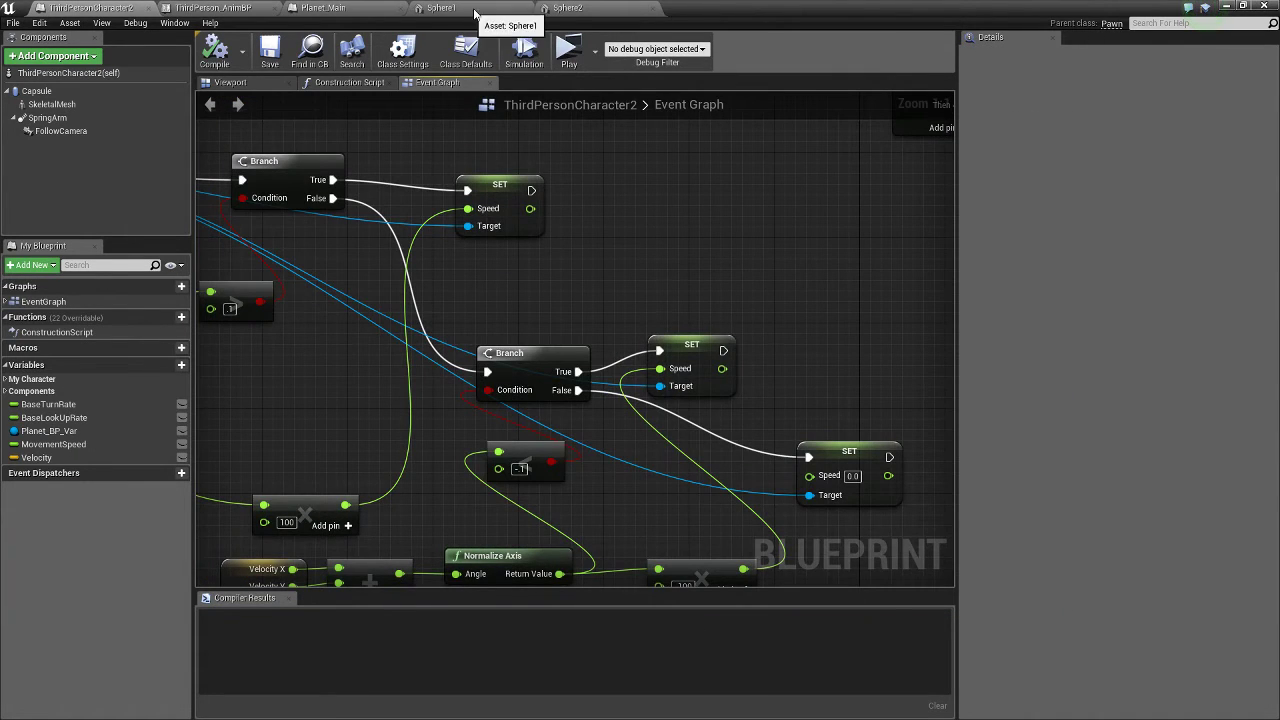
# - Set the Planet component's static mesh in Planet_Main to MaterialSphere, then compile and save the blueprint
pyautogui.click(330, 8)
pyautogui.click(1172, 297)
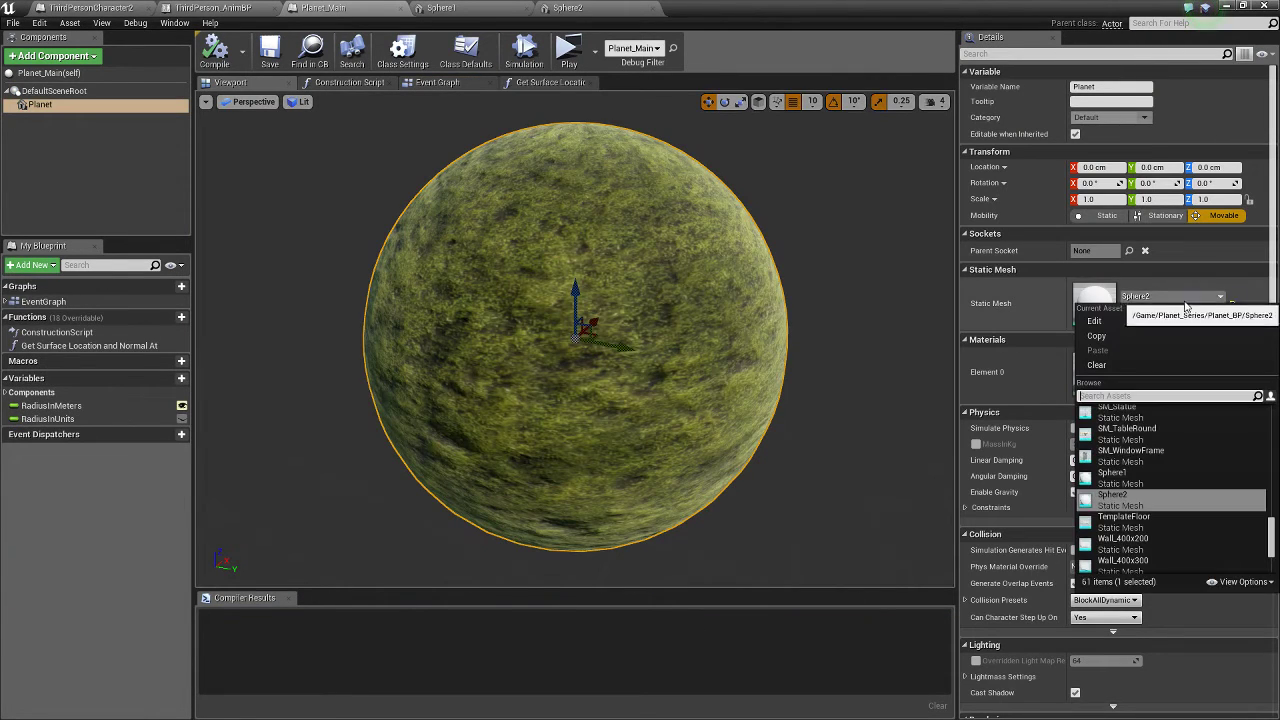
pyautogui.write('sphere')
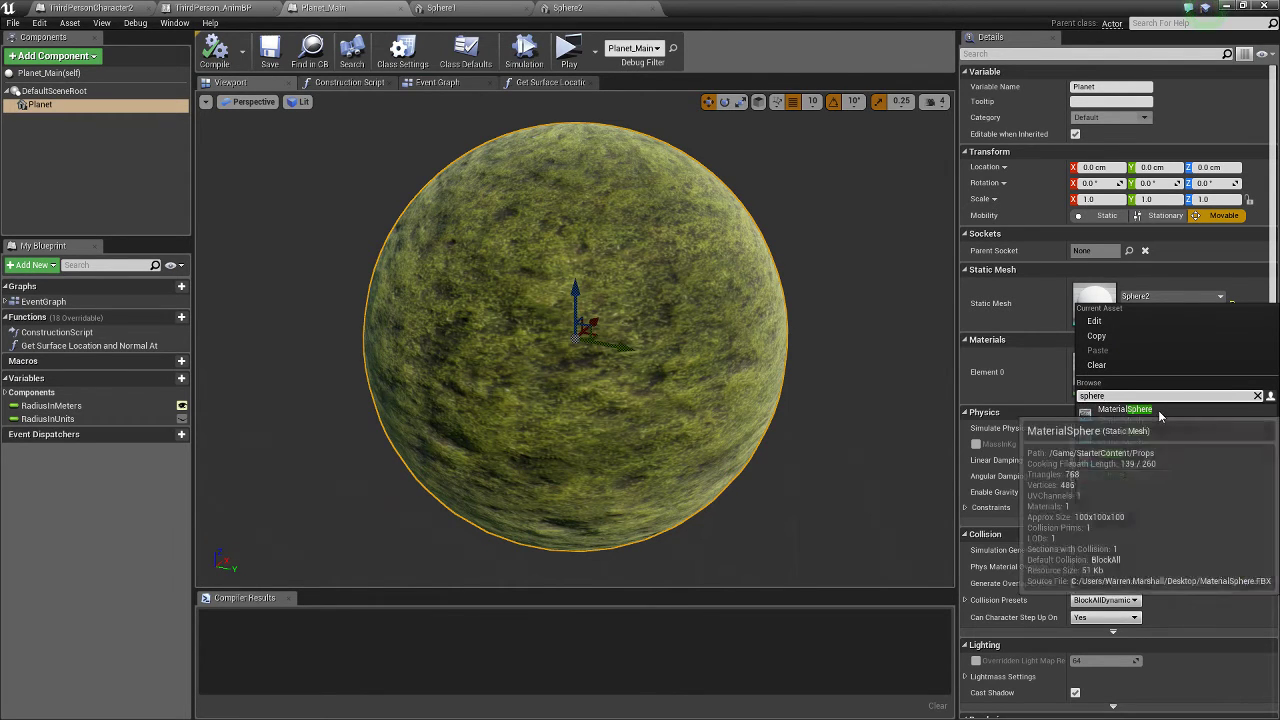
pyautogui.click(1158, 410)
pyautogui.click(214, 52)
pyautogui.click(270, 52)
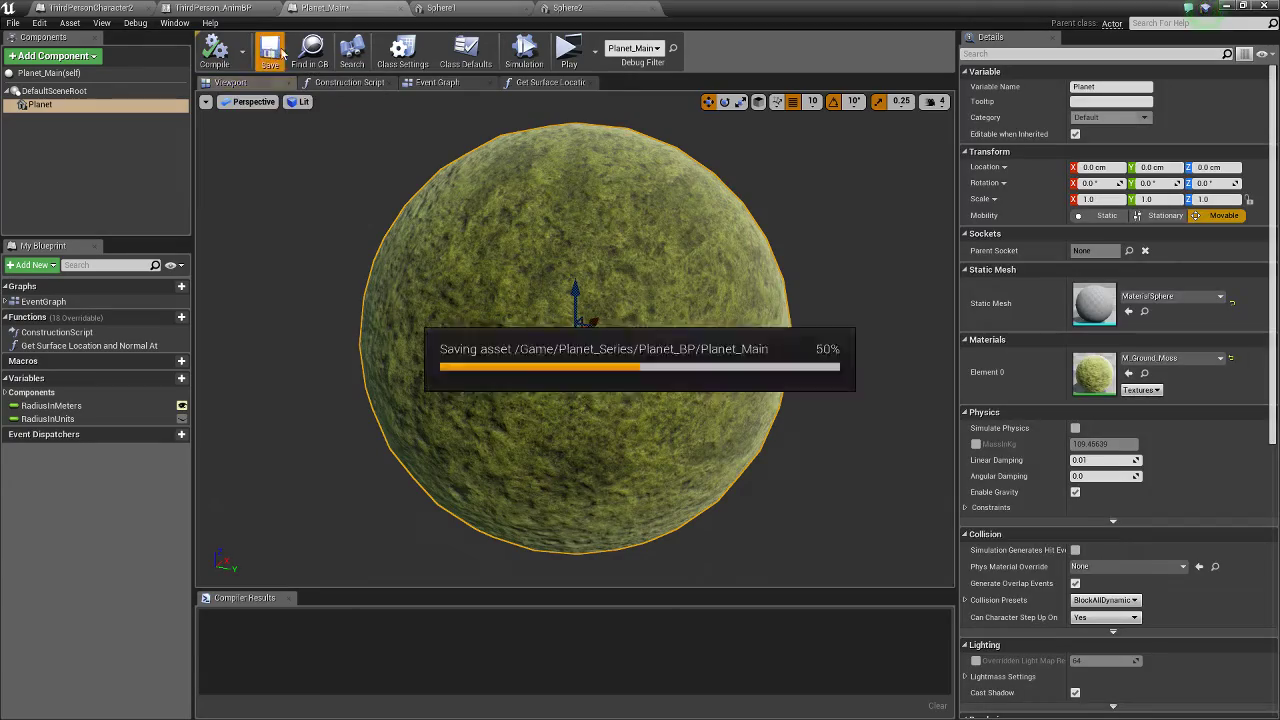
# - Playtest from the Planet_Main blueprint, moving and jumping the character on the planet with MaterialSphere as its mesh
pyautogui.click(569, 52)
pyautogui.press('super+Up')
pyautogui.click(571, 46)
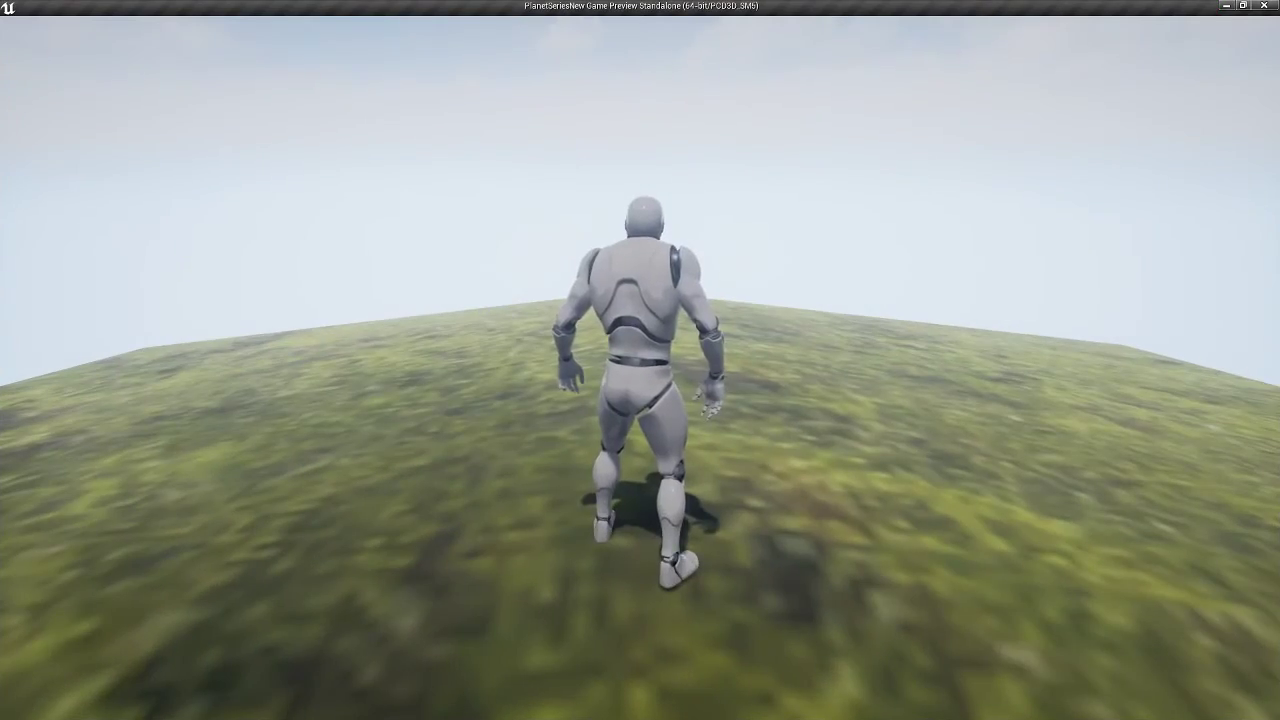
pyautogui.press('space')
pyautogui.press('s')
pyautogui.press('w')
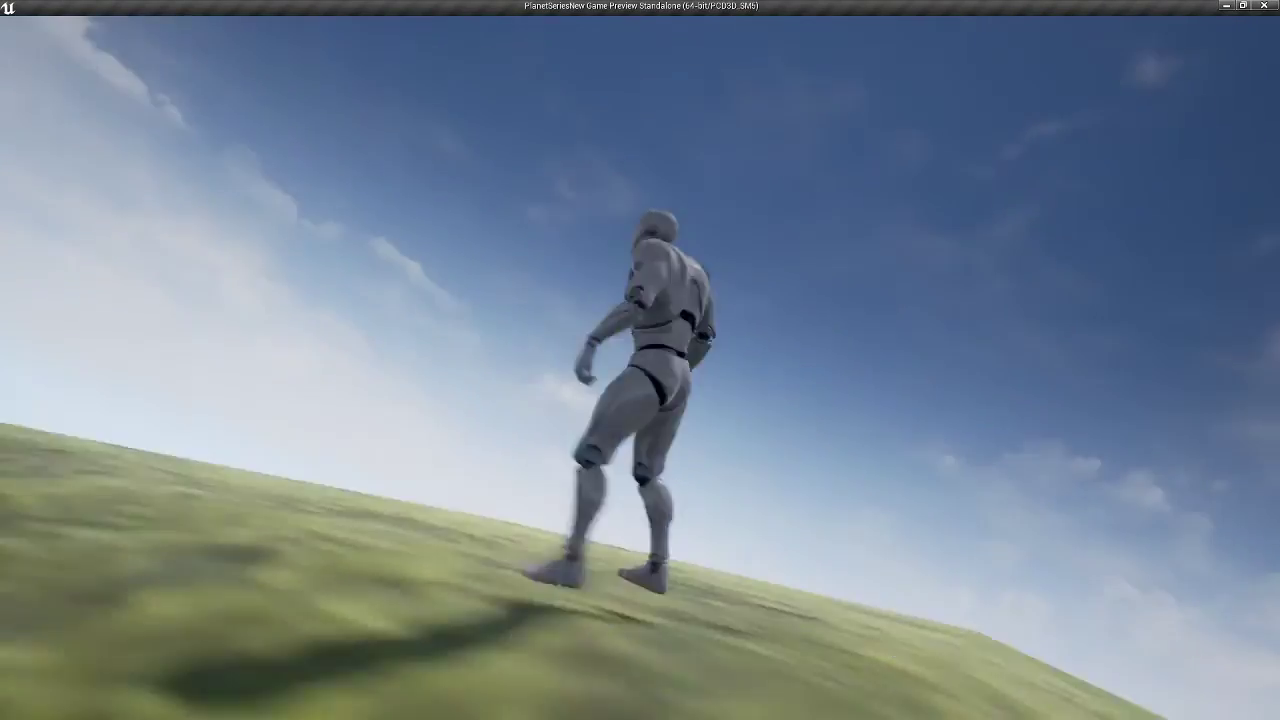
pyautogui.press('a')
pyautogui.press('Escape')
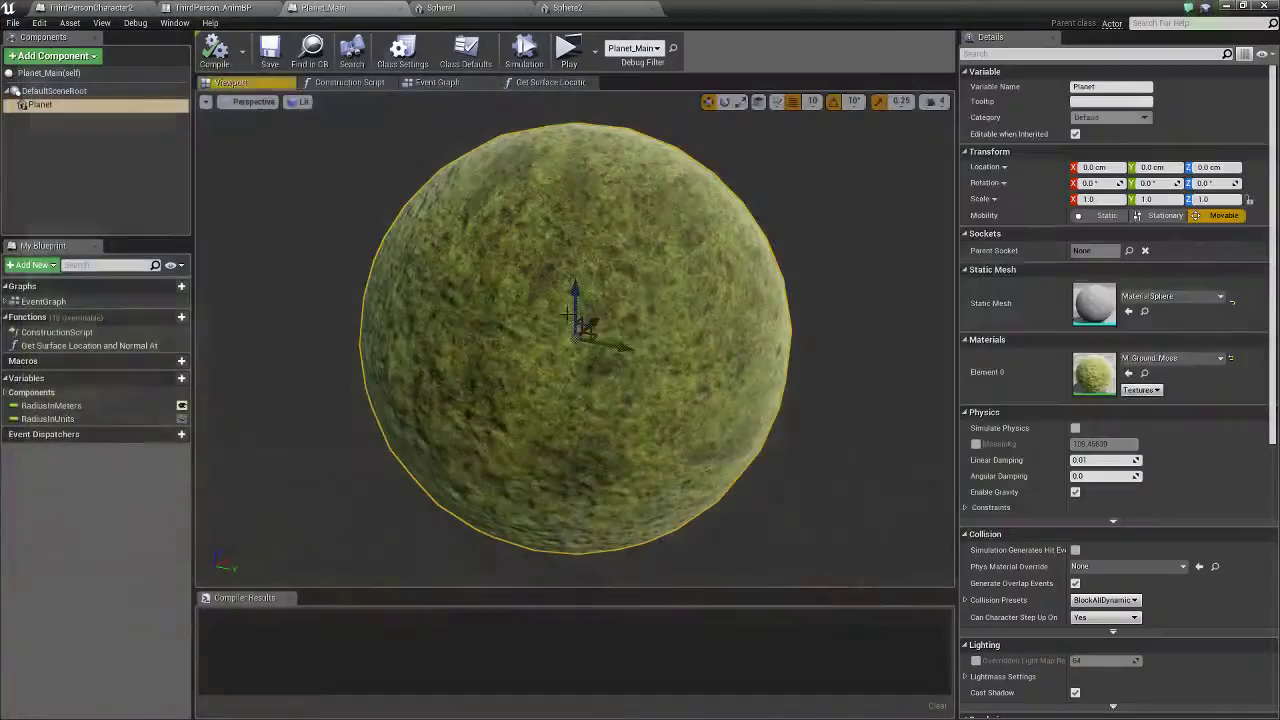
# - Return to the level and set Planet_Main's Radius in Meters to 100
pyautogui.click(1224, 7)
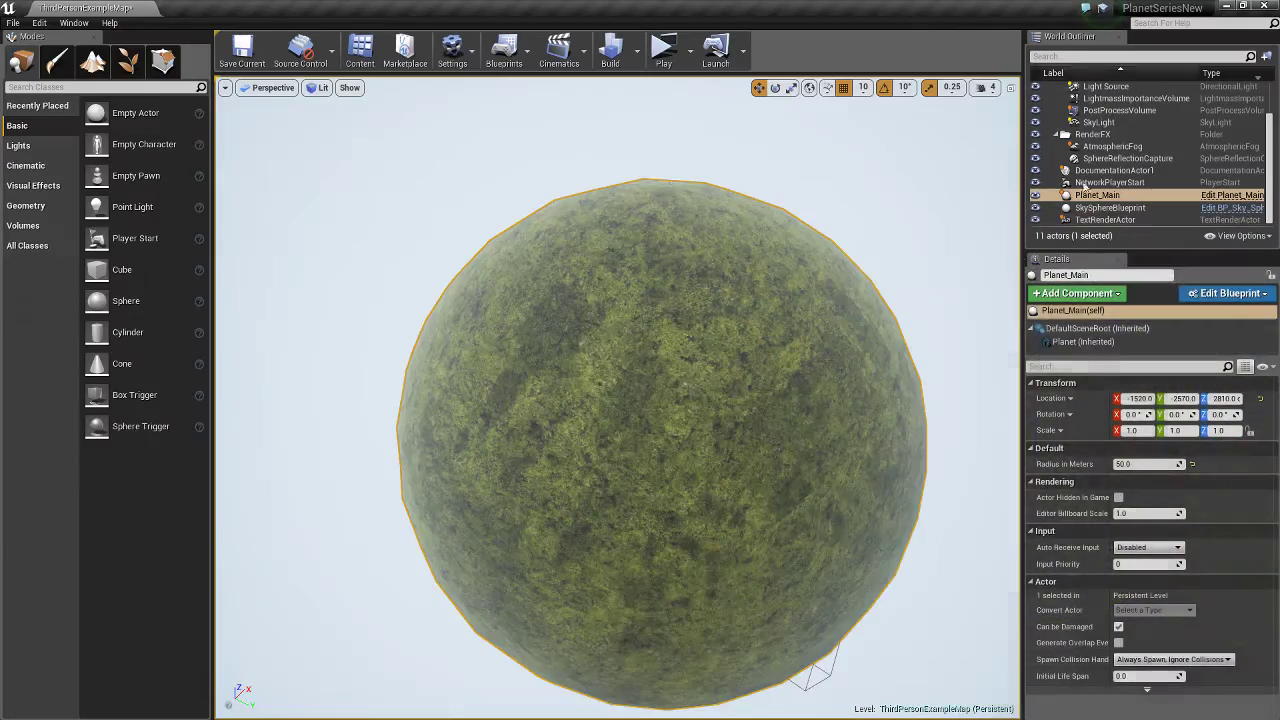
pyautogui.write('1')
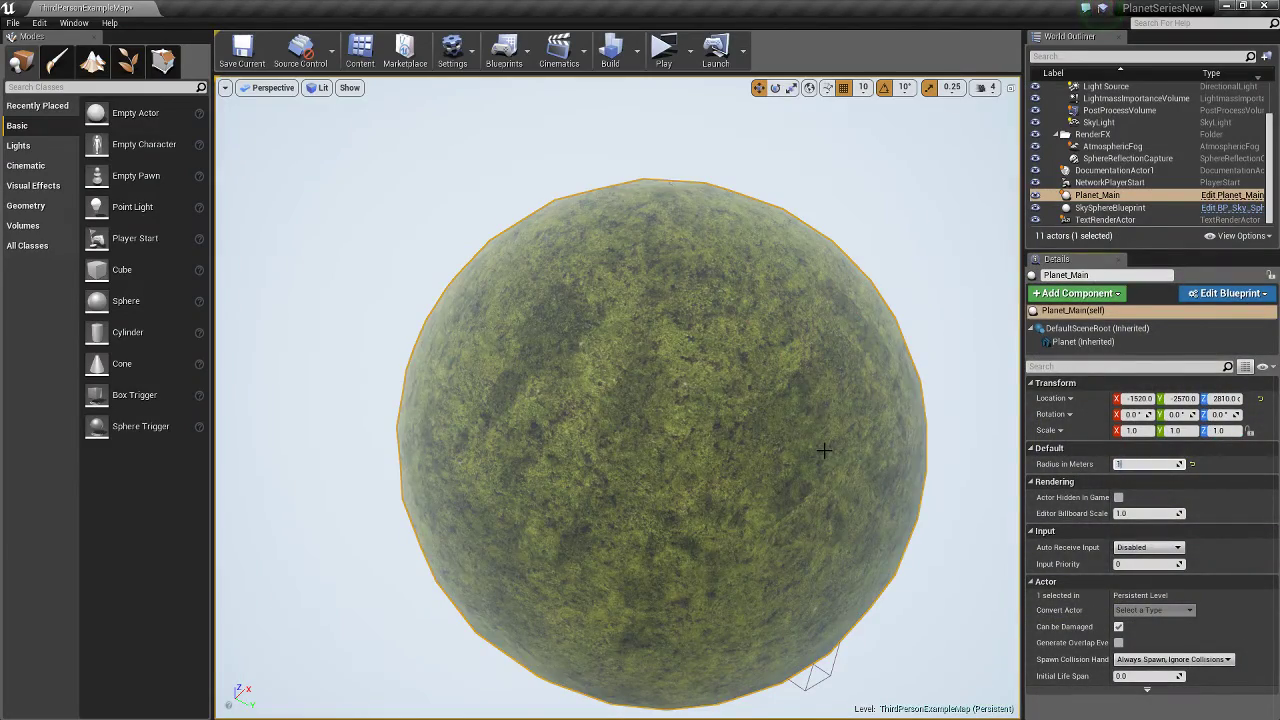
pyautogui.write('00')
pyautogui.press('Return')
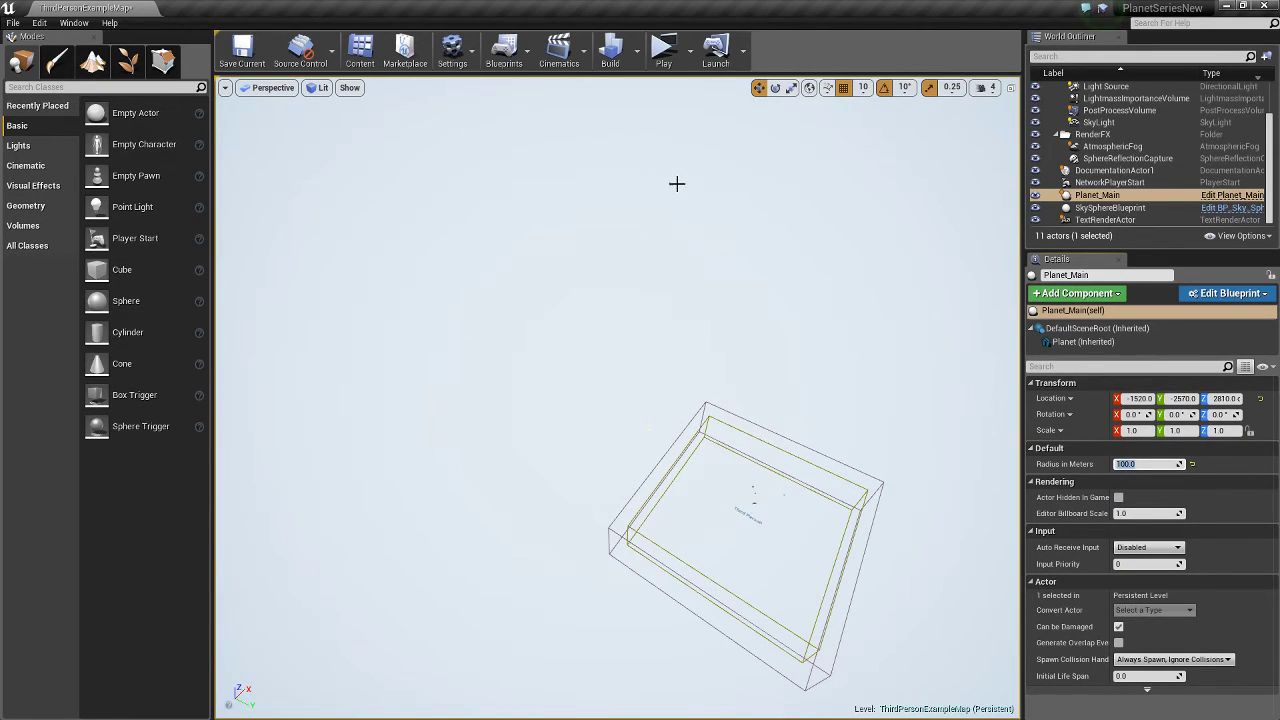
# - Raise NetworkPlayerStart above the enlarged planet's surface, to a Z location of 13122
pyautogui.click(673, 183)
pyautogui.press('f')
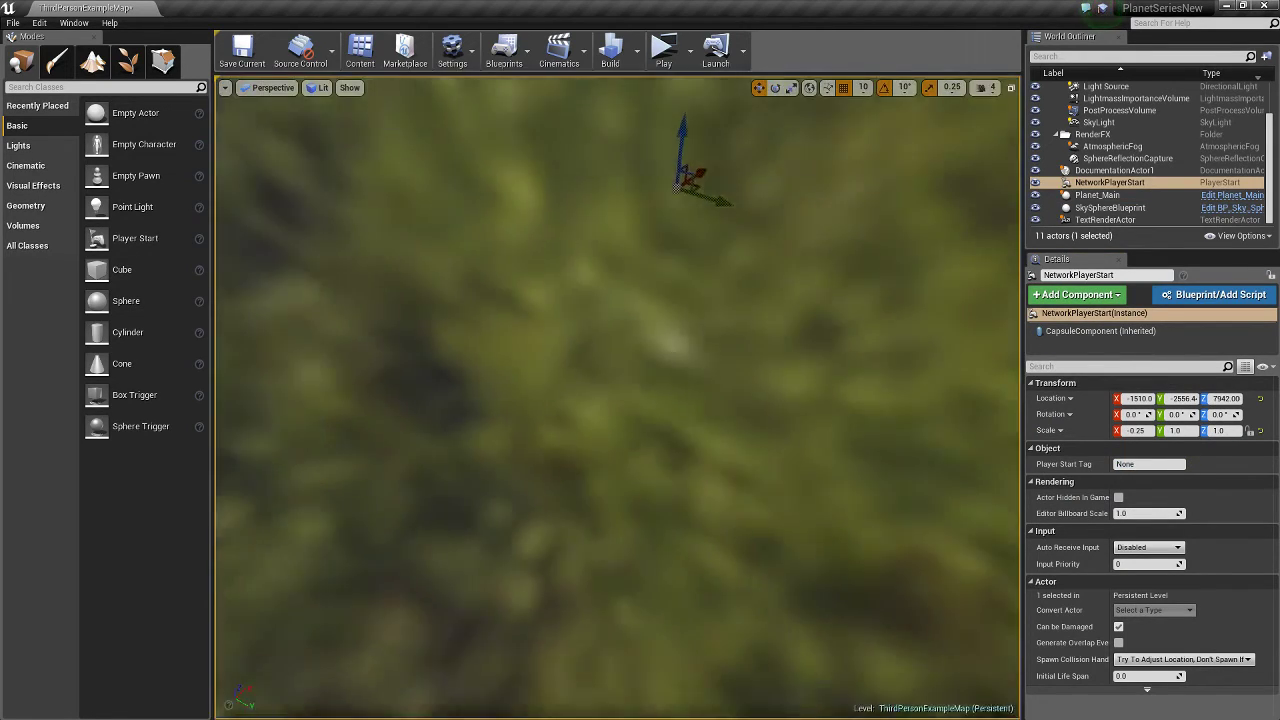
pyautogui.scroll(-6, 641, 344)
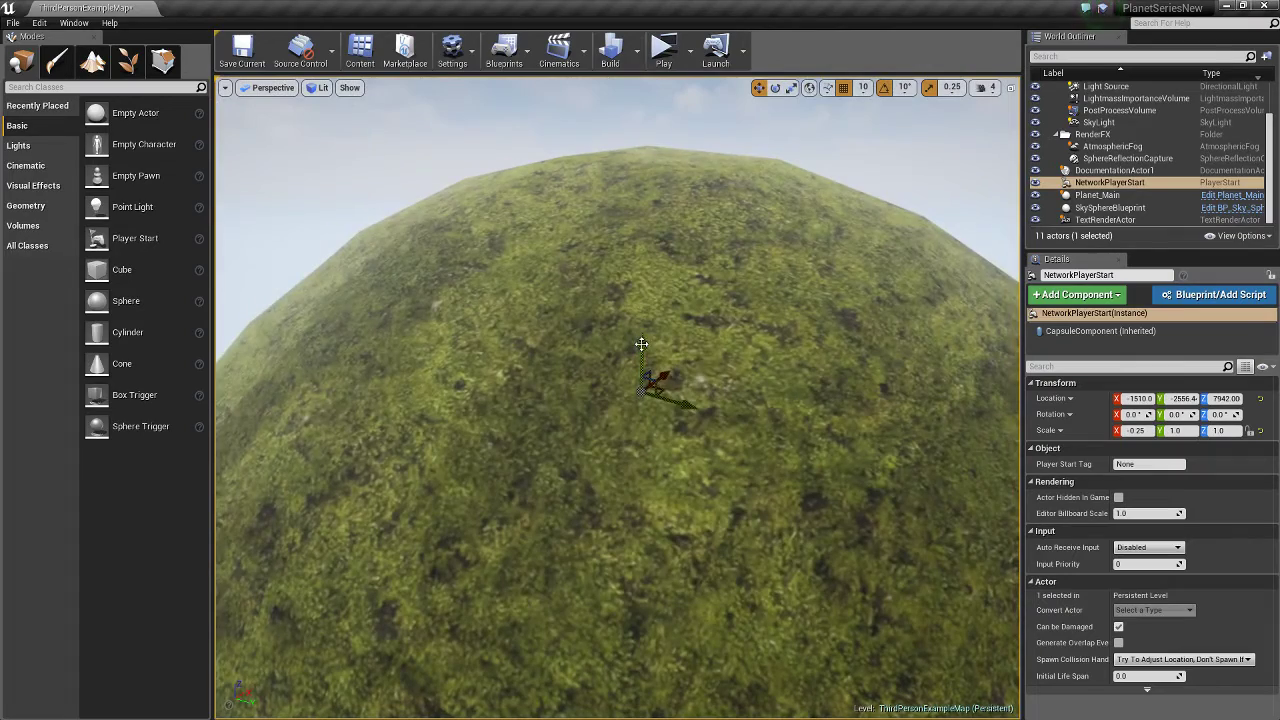
# - Playtest the level, running and jumping with the character on the 100 m MaterialSphere planet
pyautogui.click(664, 55)
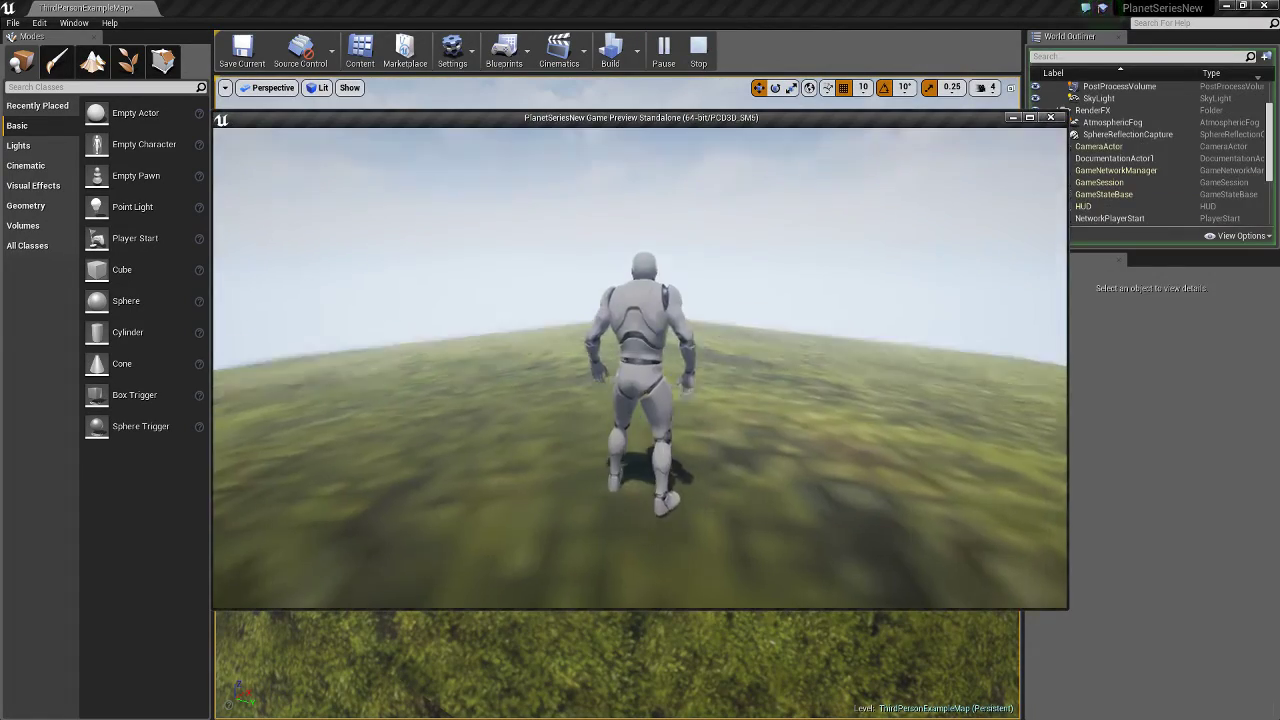
pyautogui.press('w')
pyautogui.press('d')
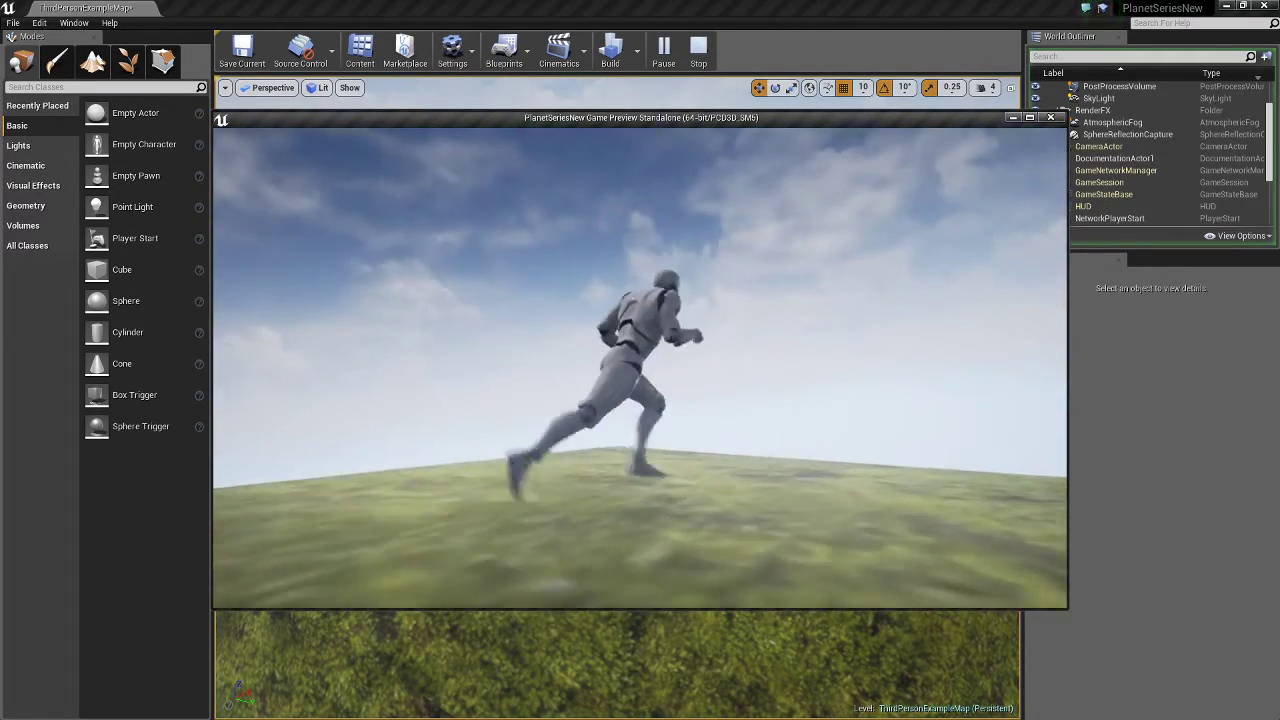
pyautogui.press('space')
pyautogui.press('a')
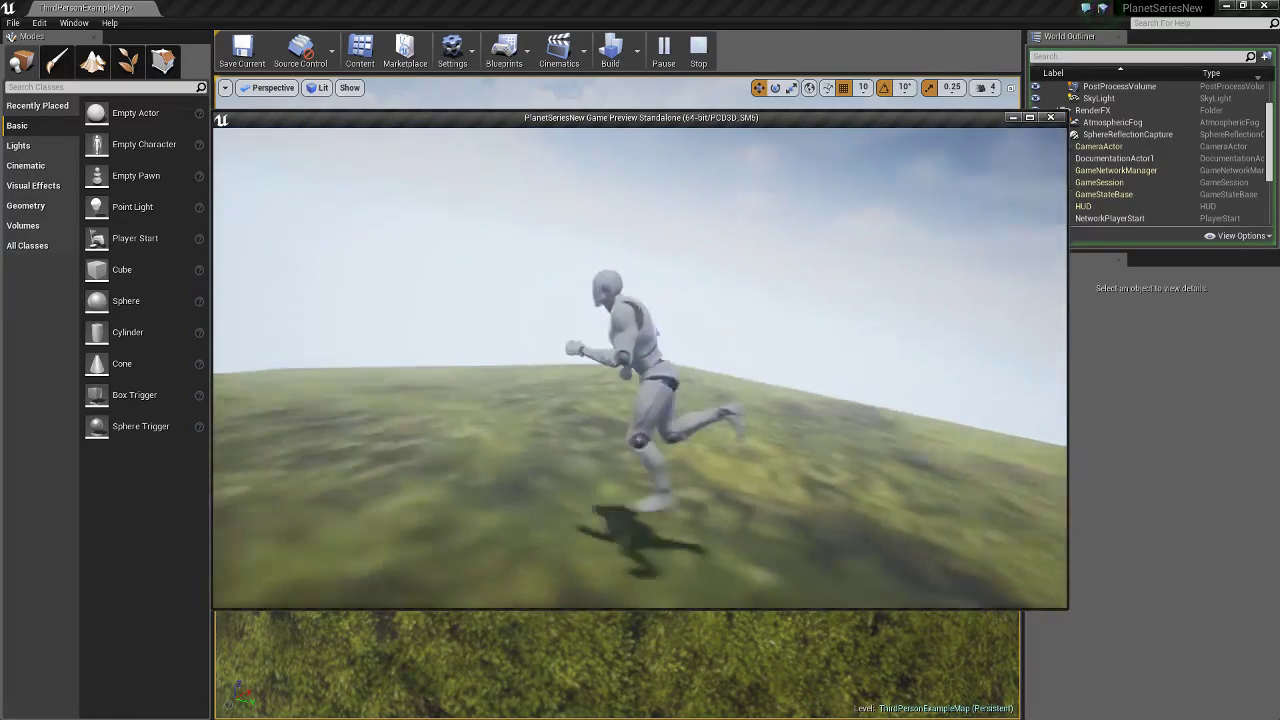
pyautogui.press('d')
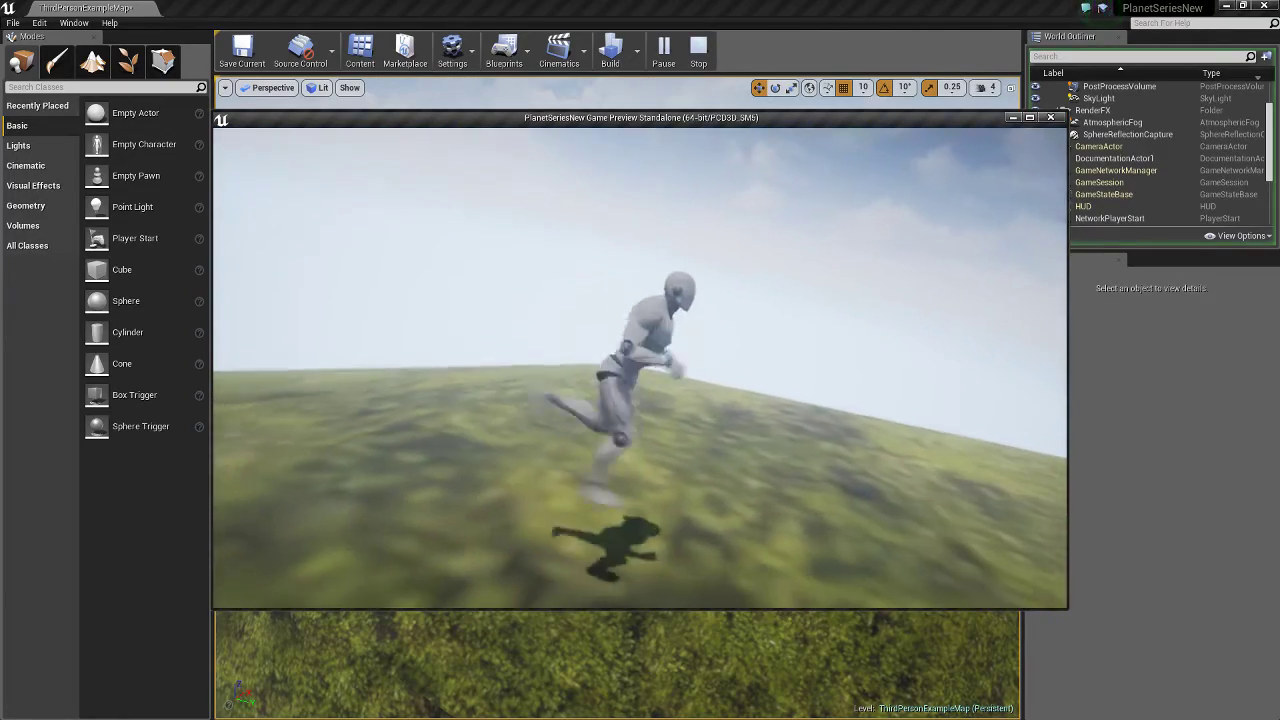
pyautogui.press('Escape')
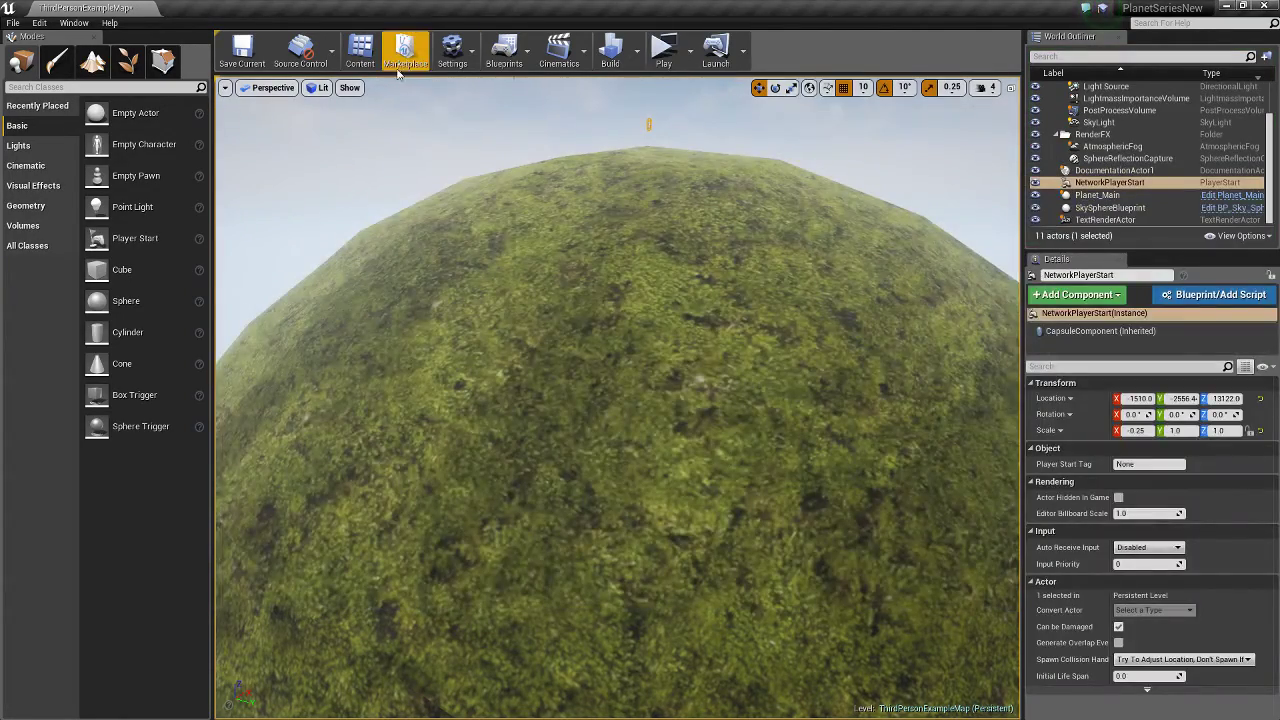
# - Open the Planet_Main blueprint and look through its graphs to the bounds calculation in the Construction Script
pyautogui.click(1100, 195)
pyautogui.click(1220, 197)
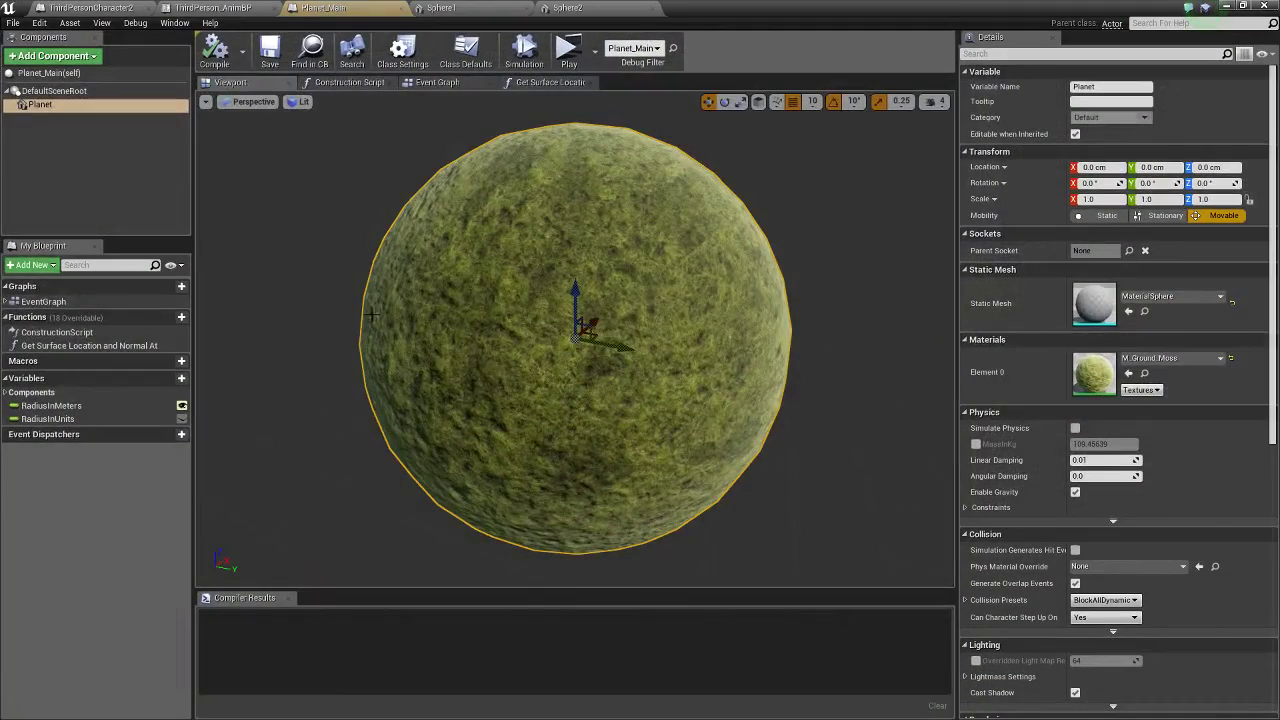
pyautogui.click(438, 82)
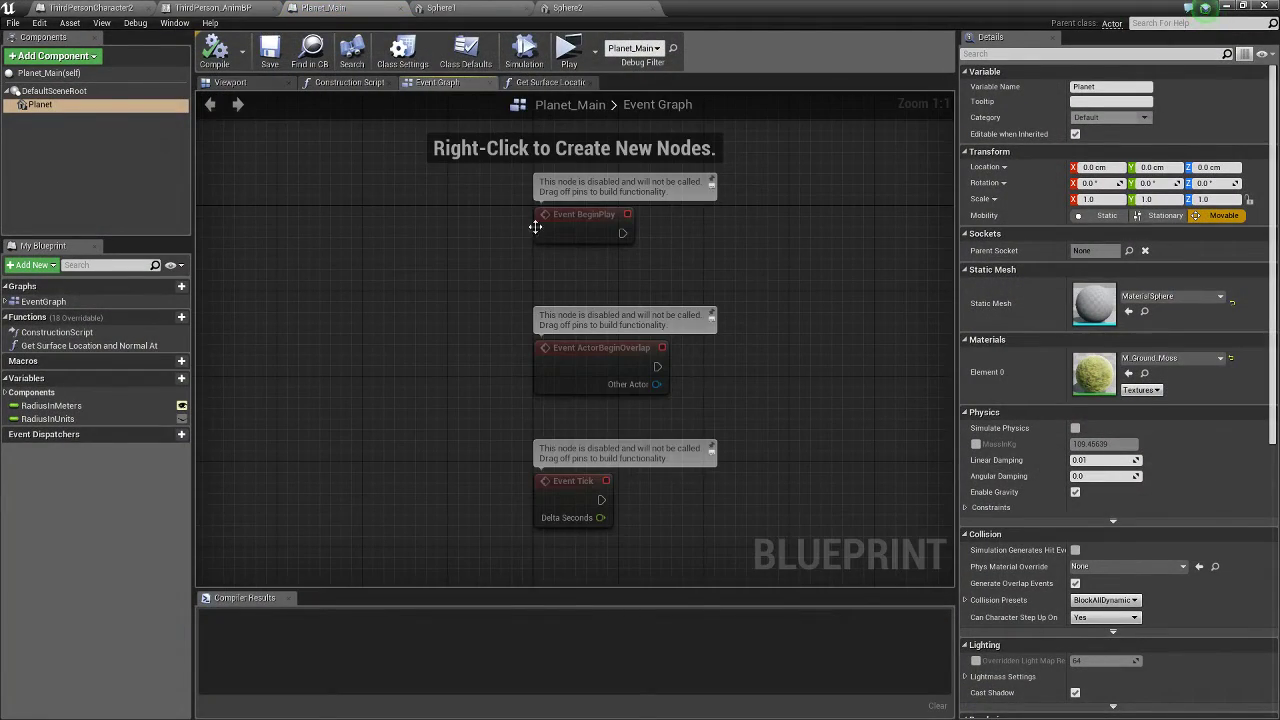
pyautogui.click(550, 82)
pyautogui.scroll(4, 471, 339)
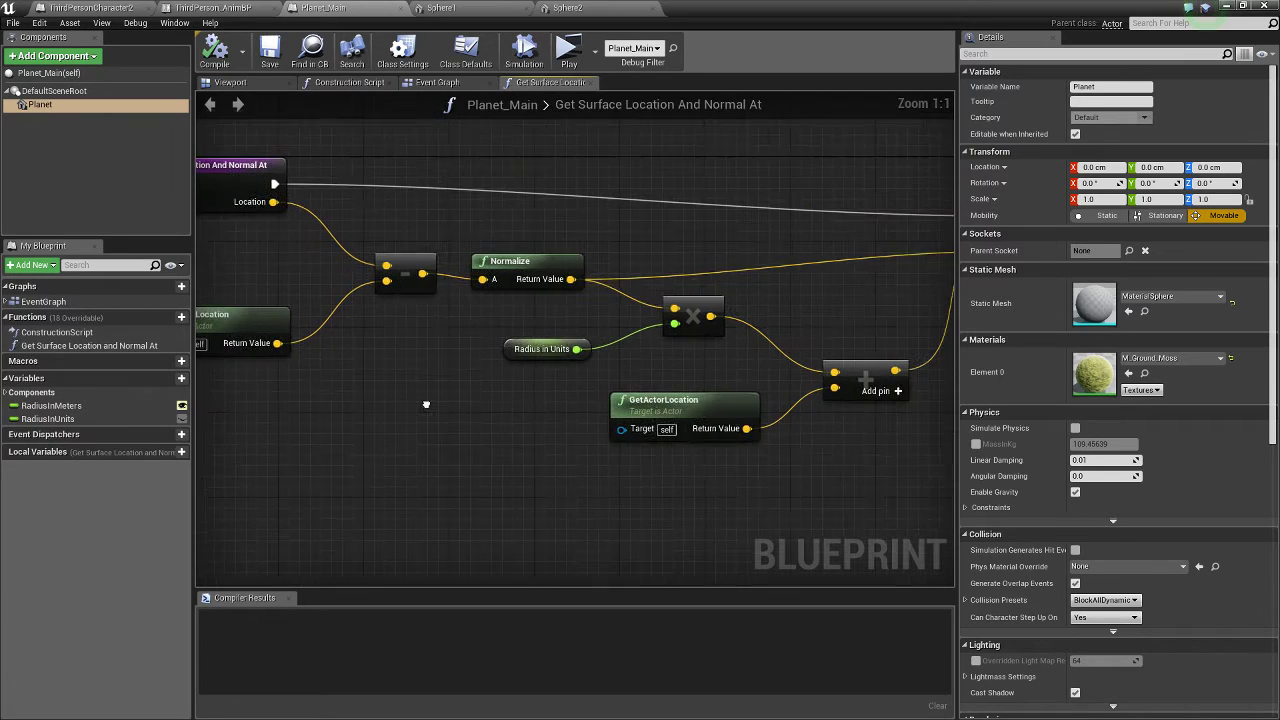
pyautogui.click(351, 83)
pyautogui.scroll(3, 544, 362)
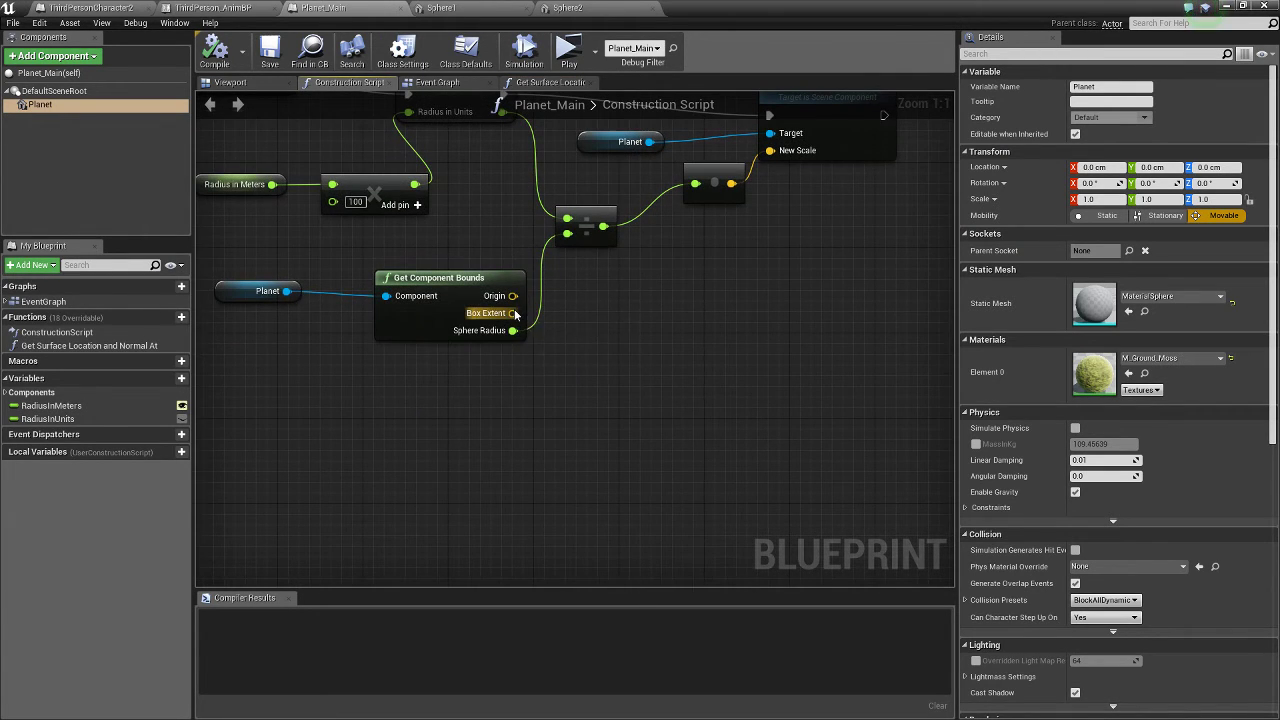
# - Split Get Component Bounds' Box Extent output, connect Box Extent Z to the divide node's second input, then compile and save Planet_Main
pyautogui.rightClick(513, 313)
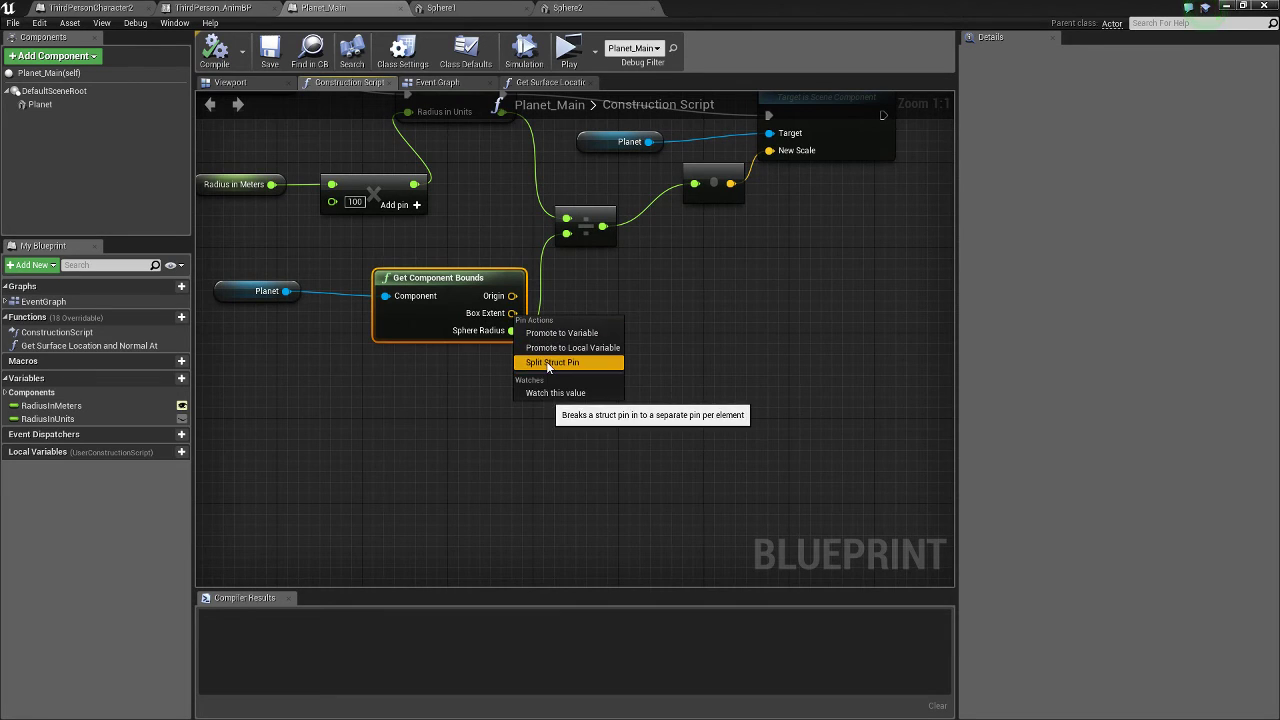
pyautogui.click(552, 362)
pyautogui.moveTo(566, 233); pyautogui.dragTo(512, 350)
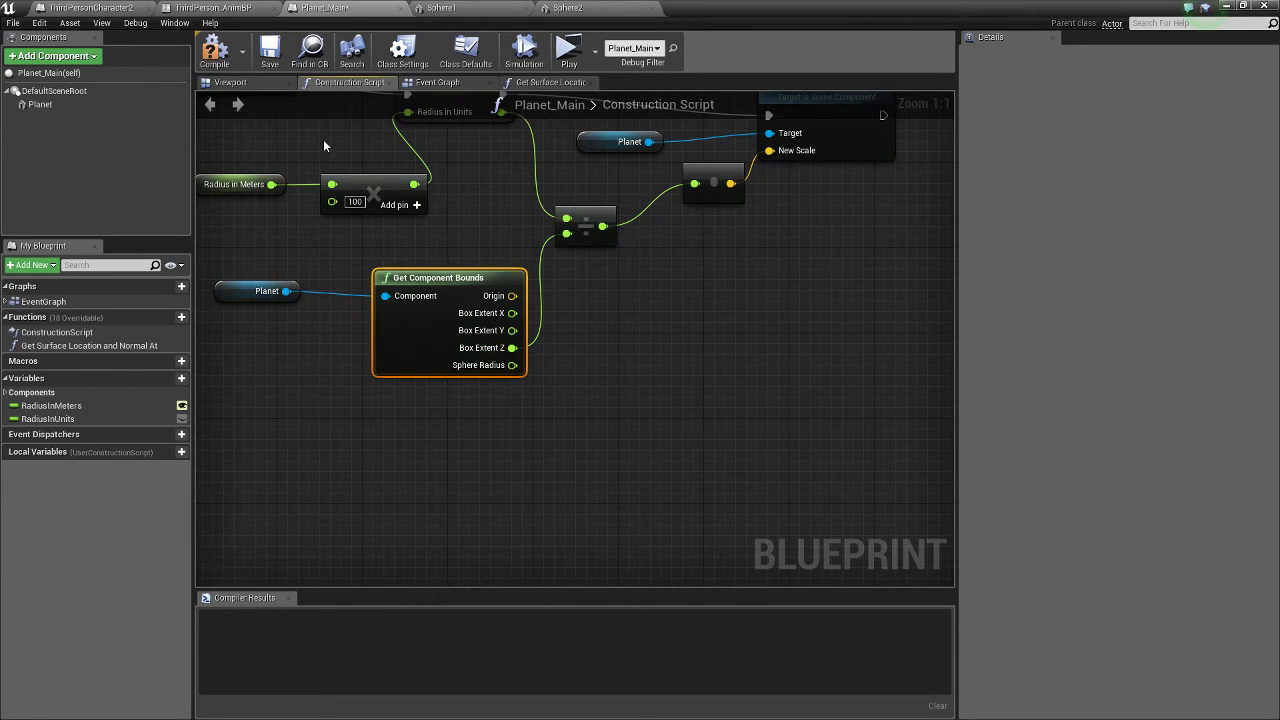
pyautogui.click(214, 50)
pyautogui.click(270, 50)
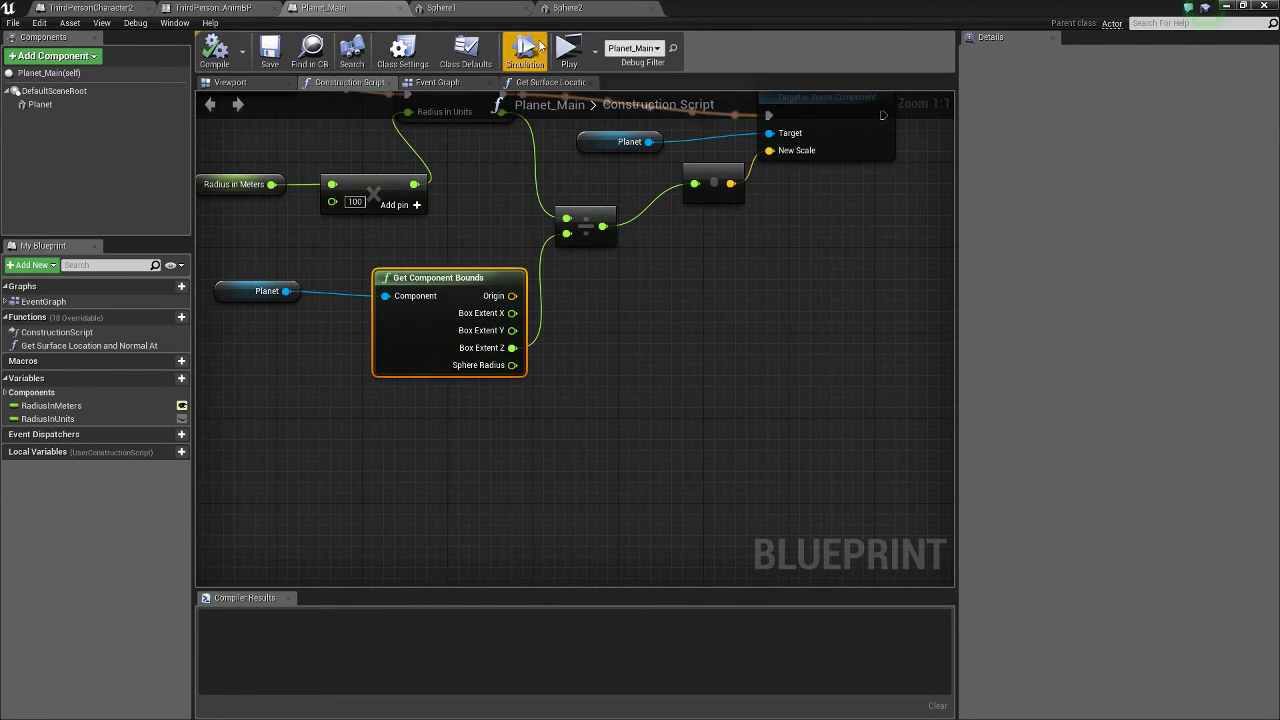
# - Playtest the planet scaled by Box Extent Z, running the character in several directions over its surface
pyautogui.click(570, 50)
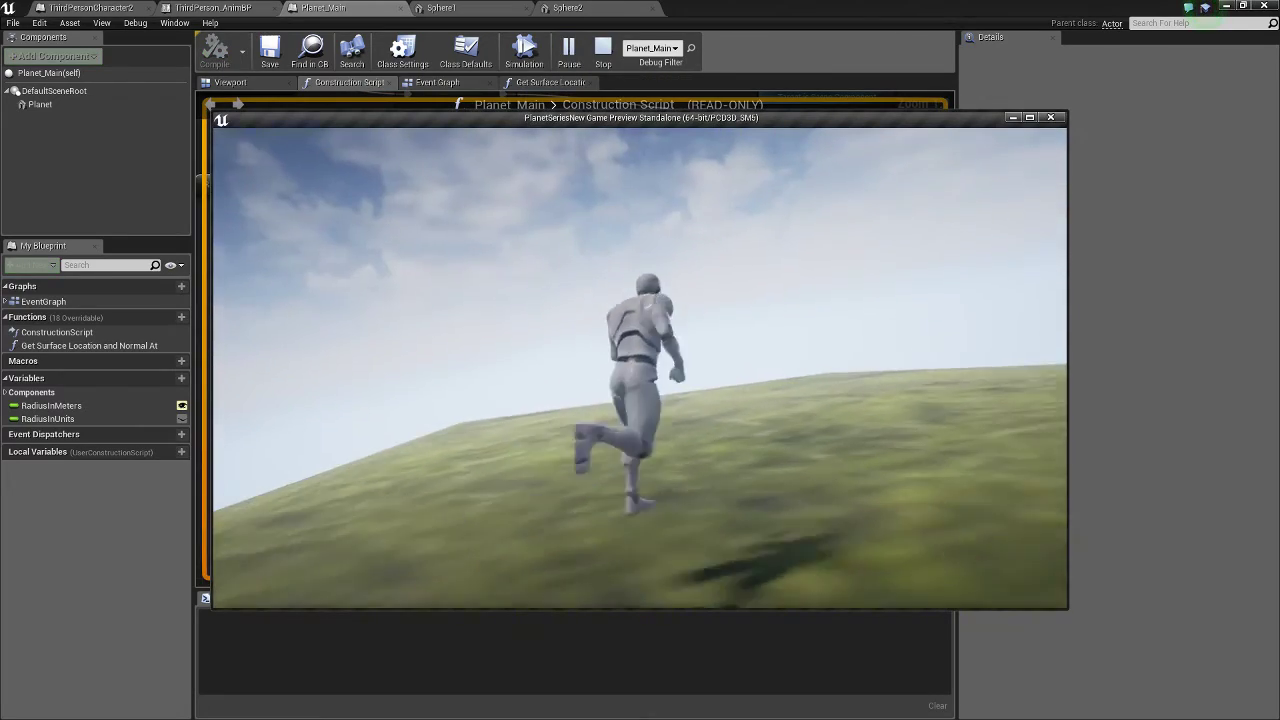
pyautogui.press('w')
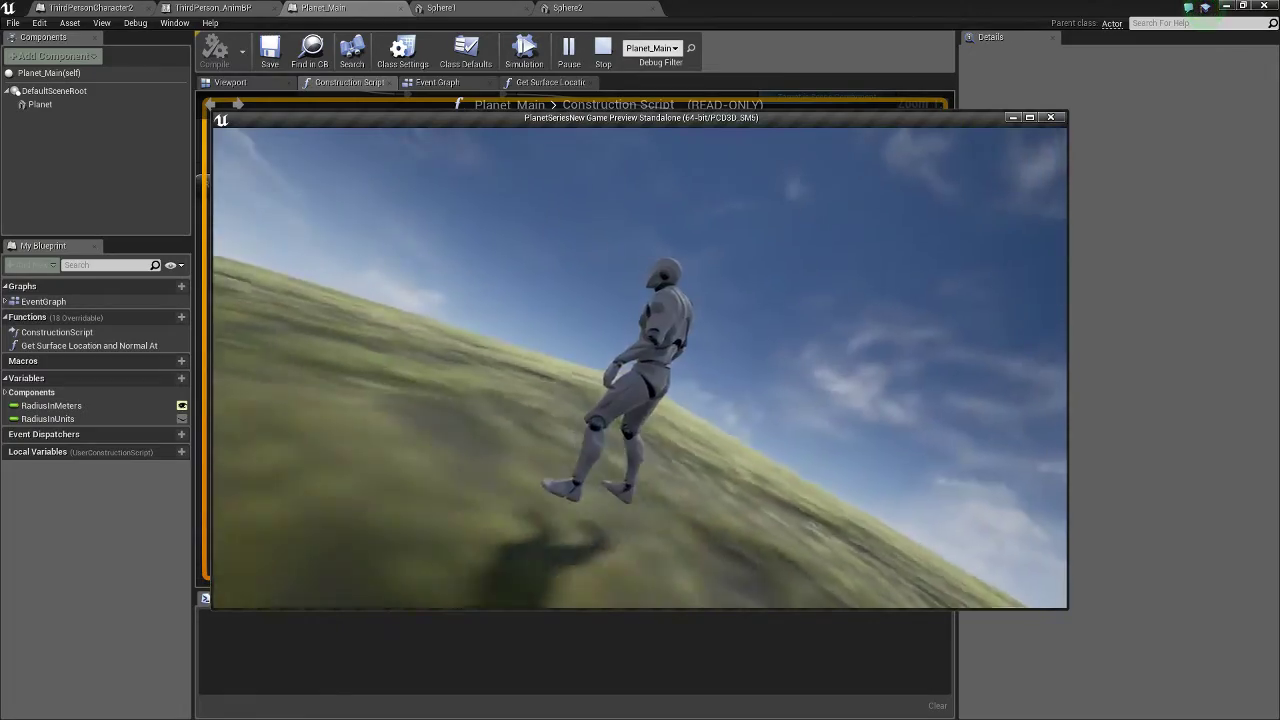
pyautogui.press('d')
pyautogui.press('a')
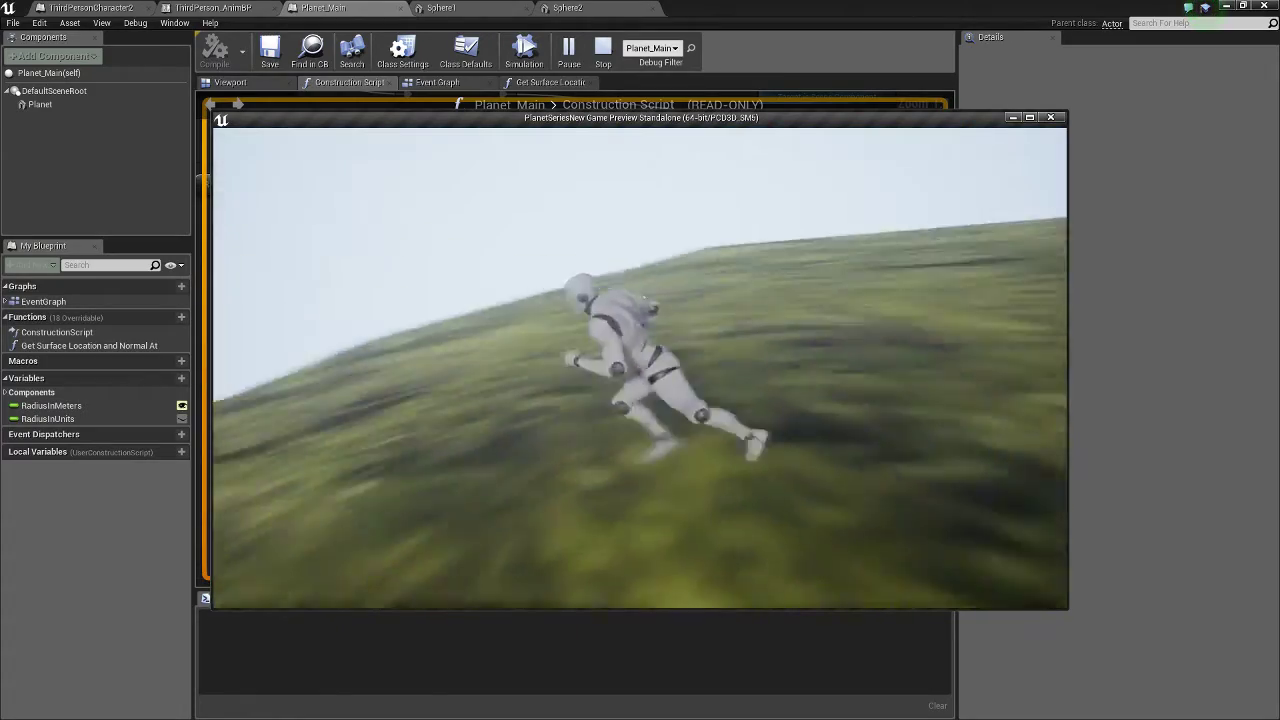
pyautogui.press('w')
pyautogui.press('w')
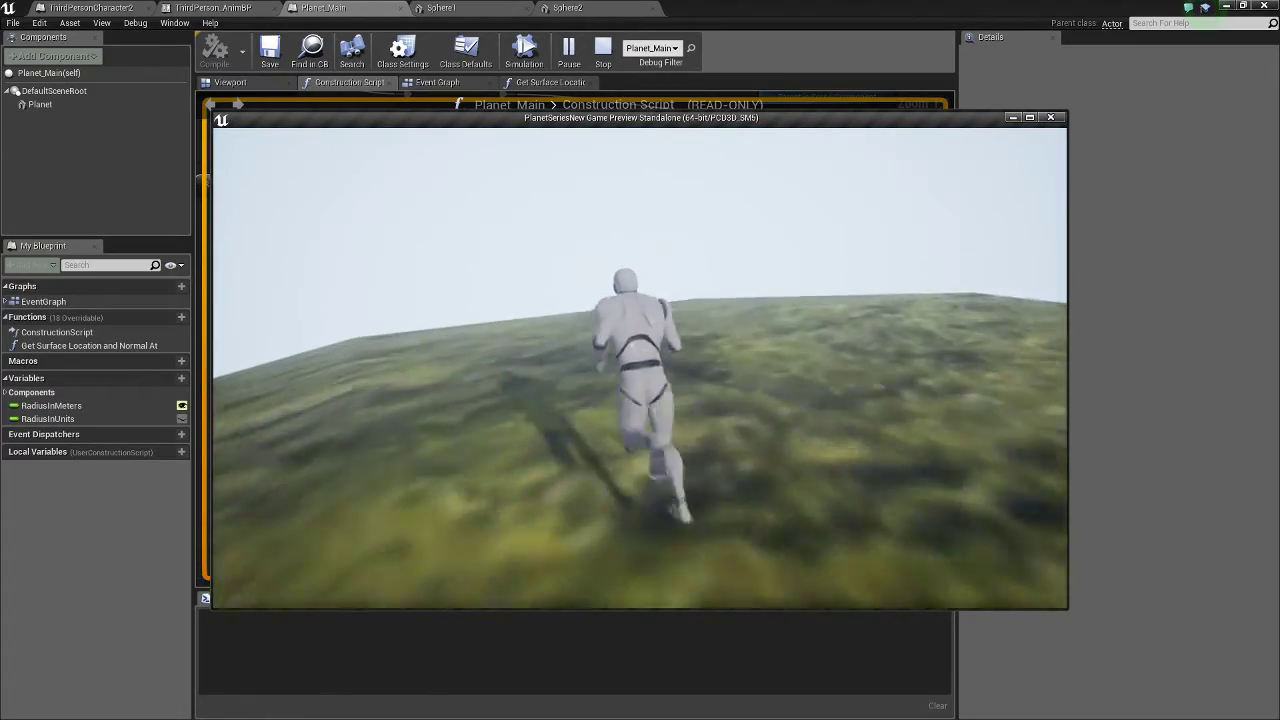
pyautogui.press('w')
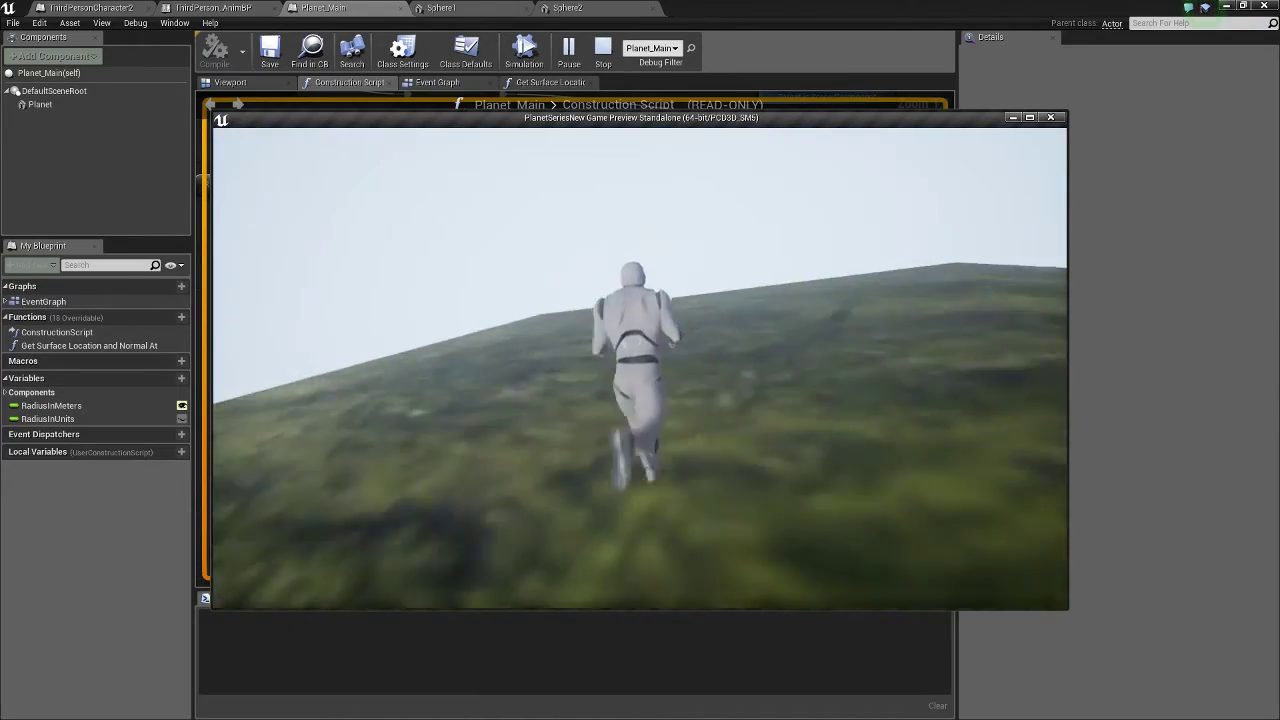
pyautogui.press('w')
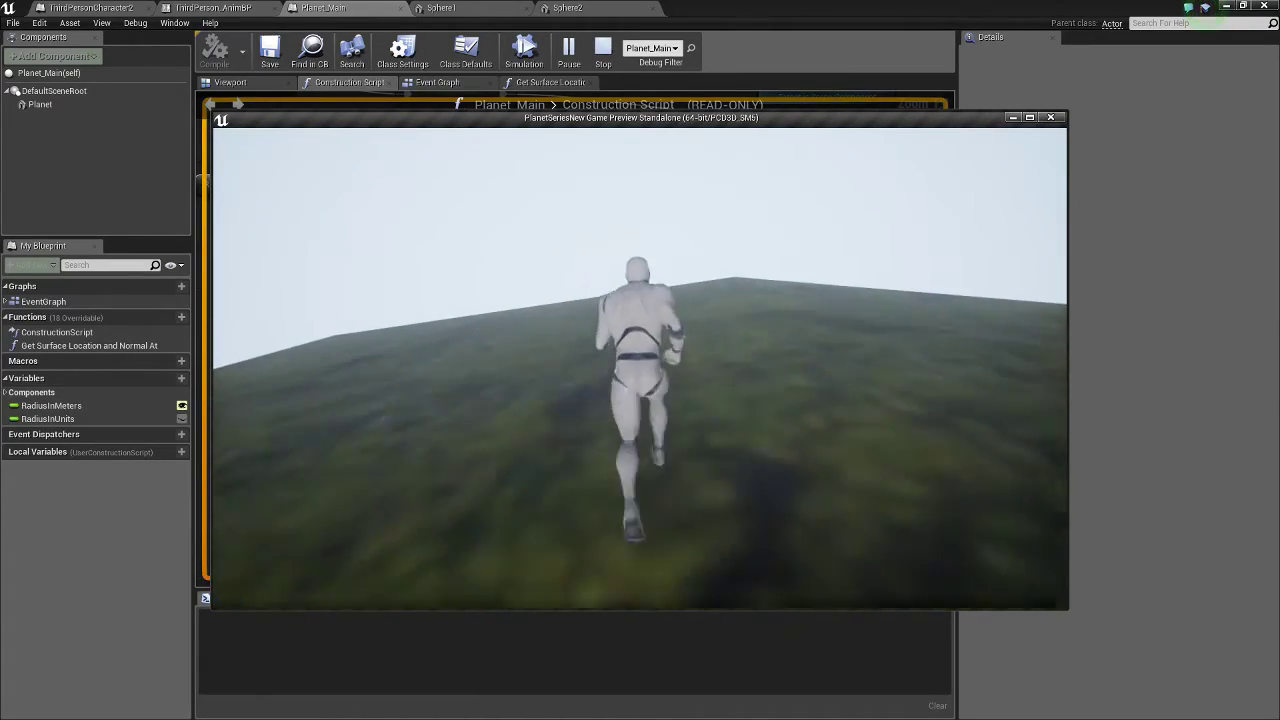
pyautogui.press('w')
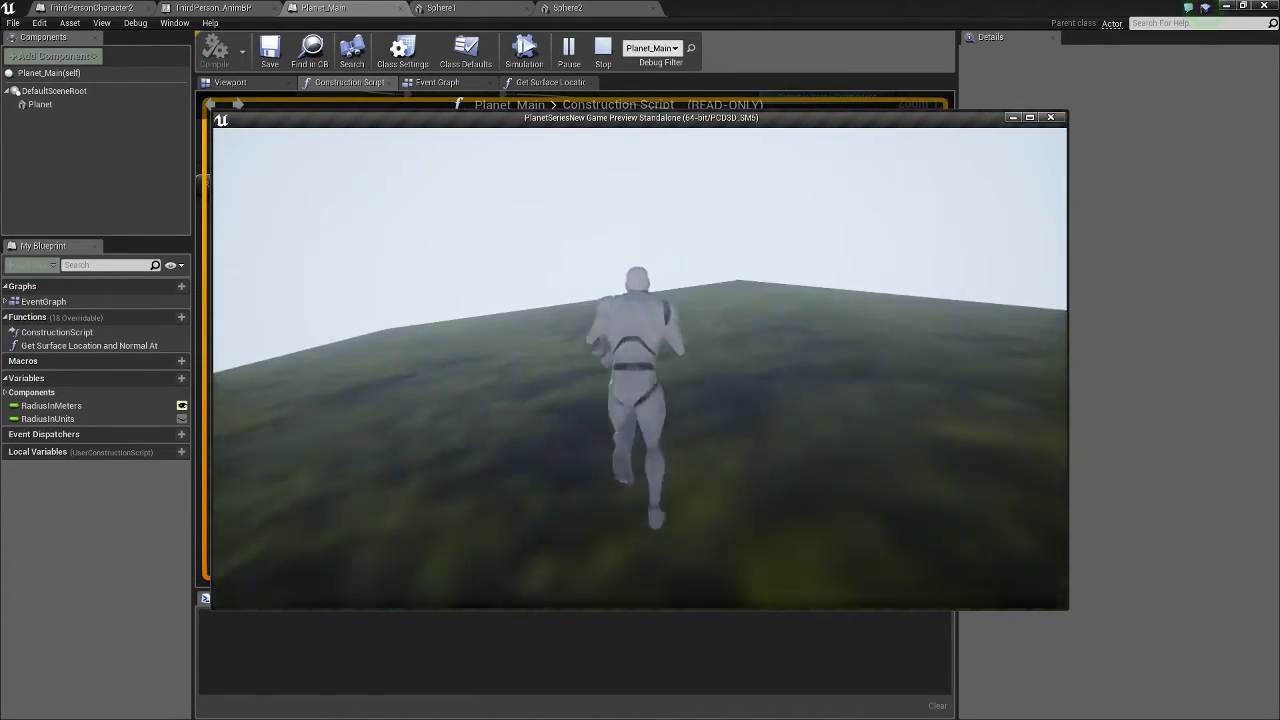
pyautogui.press('Escape')
pyautogui.click(662, 440)
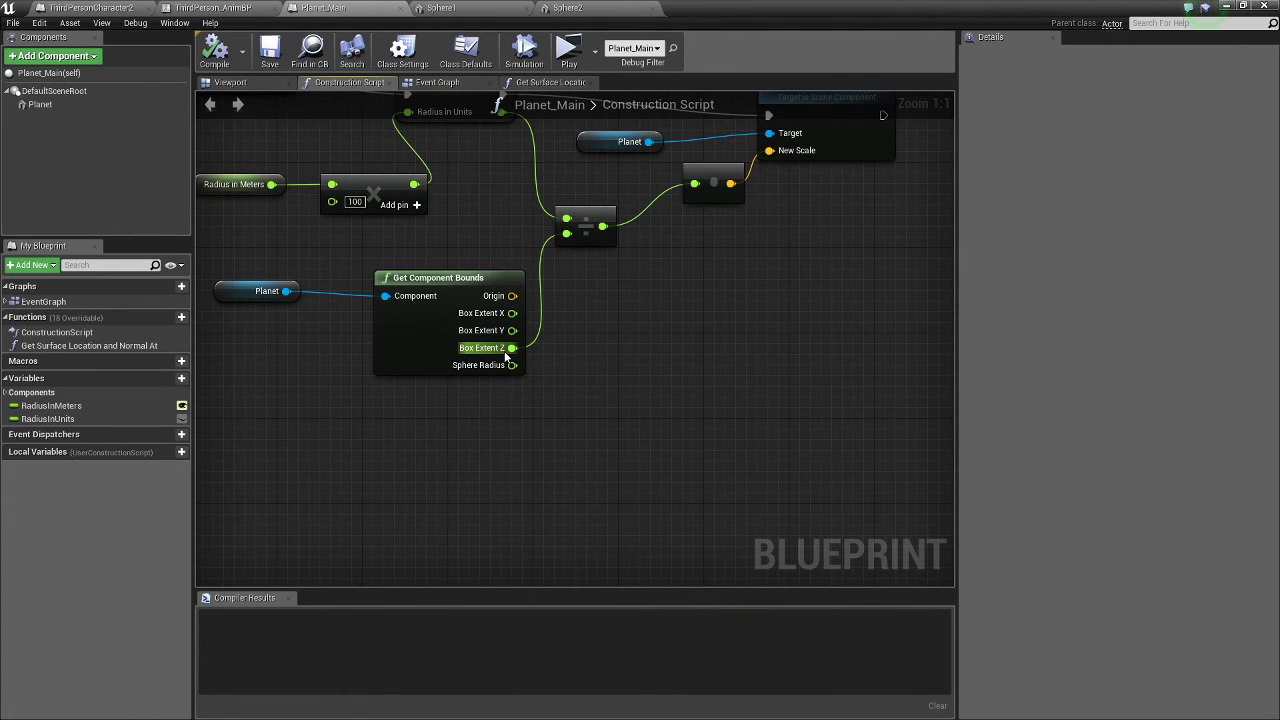
# - Move the divide node's connection from Box Extent Z back to Sphere Radius, then compile and save Planet_Main
pyautogui.moveTo(512, 347)
pyautogui.keyDown('ctrl'); pyautogui.mouseDown()
pyautogui.moveTo(505, 405)
pyautogui.moveTo(512, 365)
pyautogui.mouseUp(); pyautogui.keyUp('ctrl')
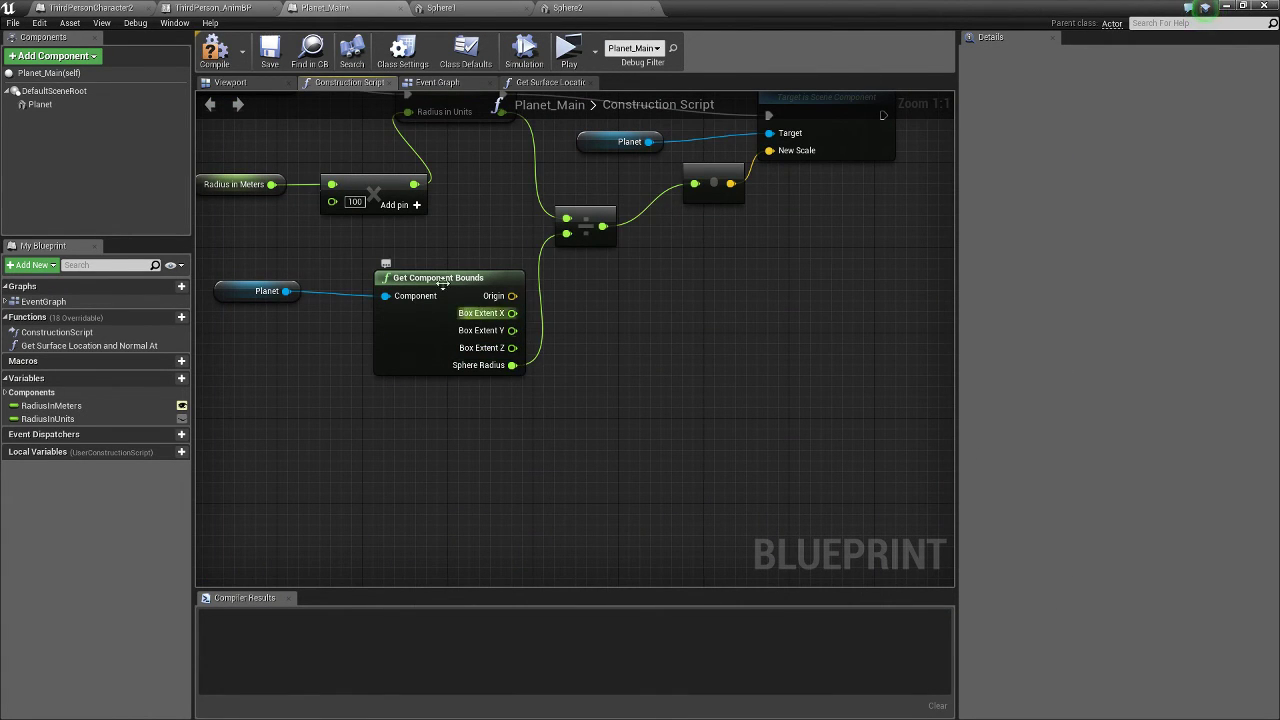
pyautogui.click(204, 50)
pyautogui.moveTo(456, 166); pyautogui.dragTo(469, 352, button='right')
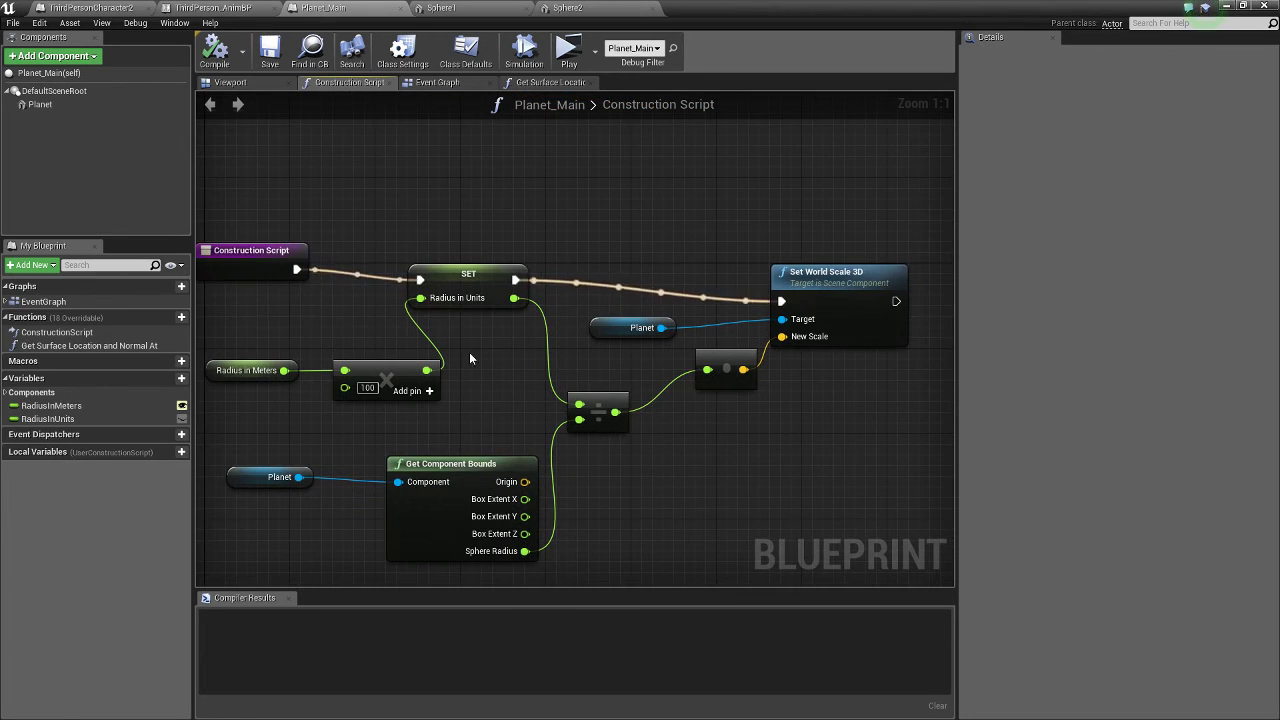
# - Close the Sphere1 and Sphere2 mesh editors and the blueprint editor window
pyautogui.click(441, 8)
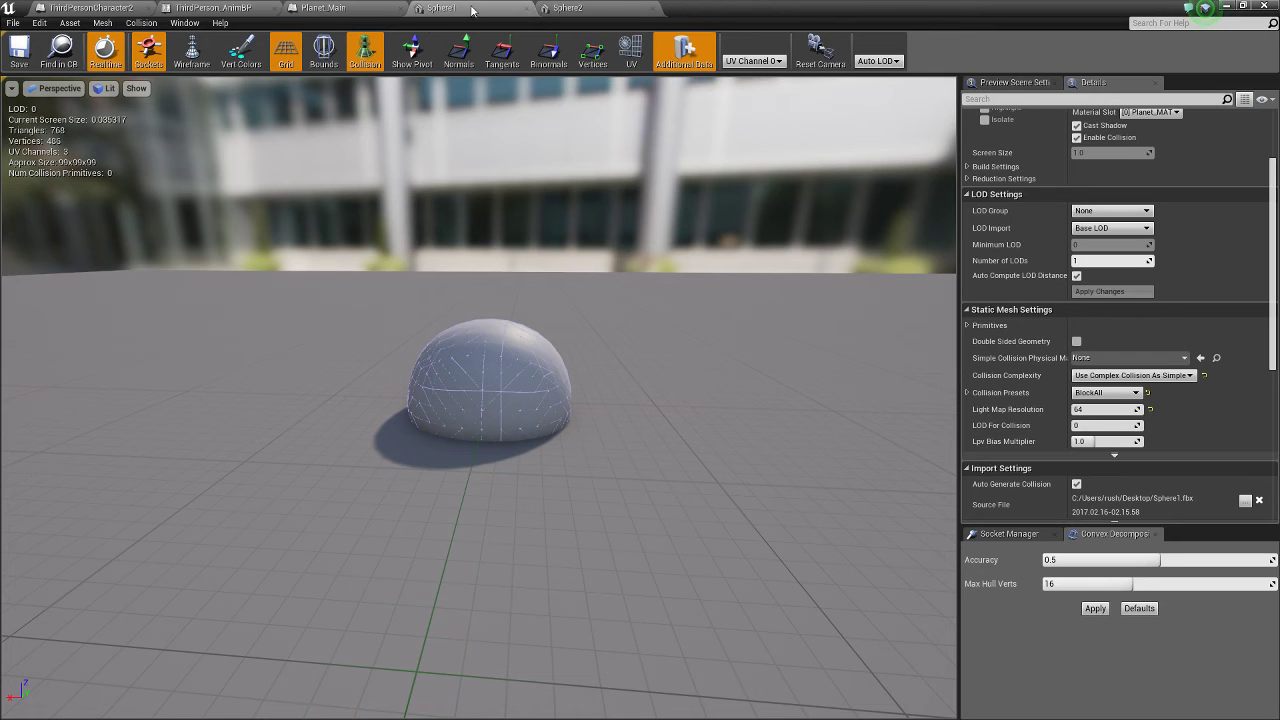
pyautogui.click(529, 9)
pyautogui.click(527, 9)
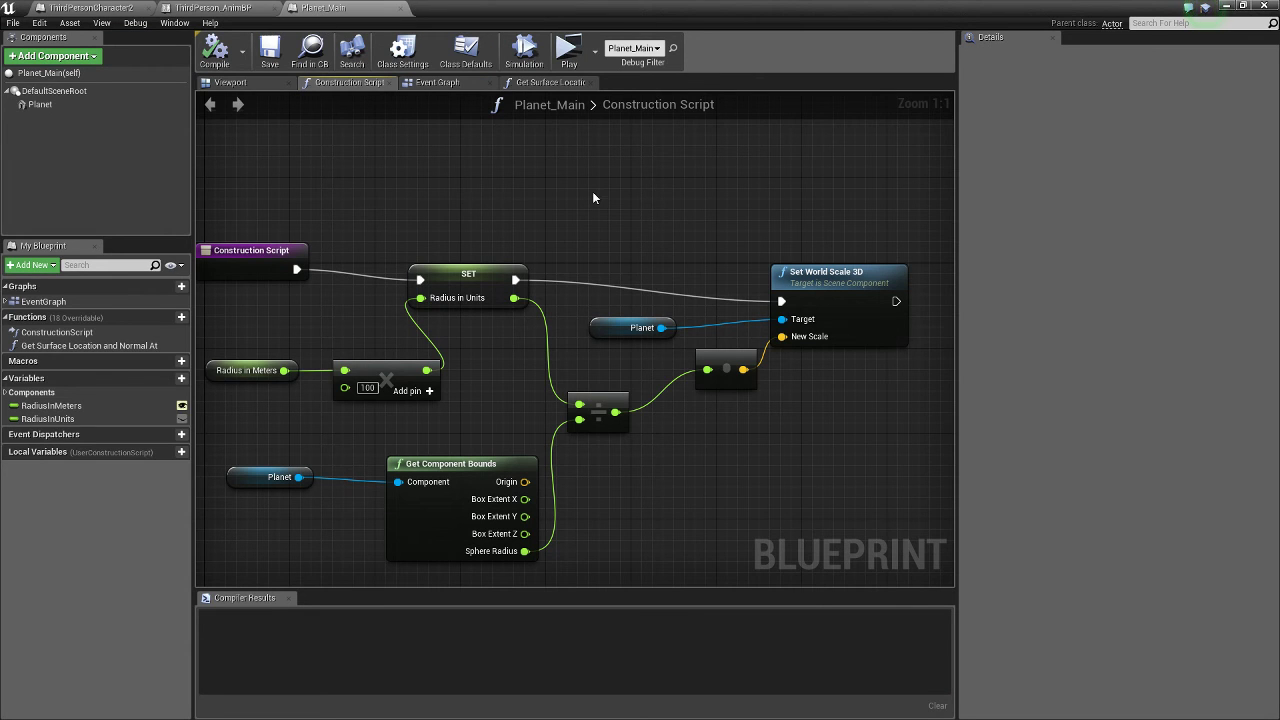
pyautogui.click(1260, 8)
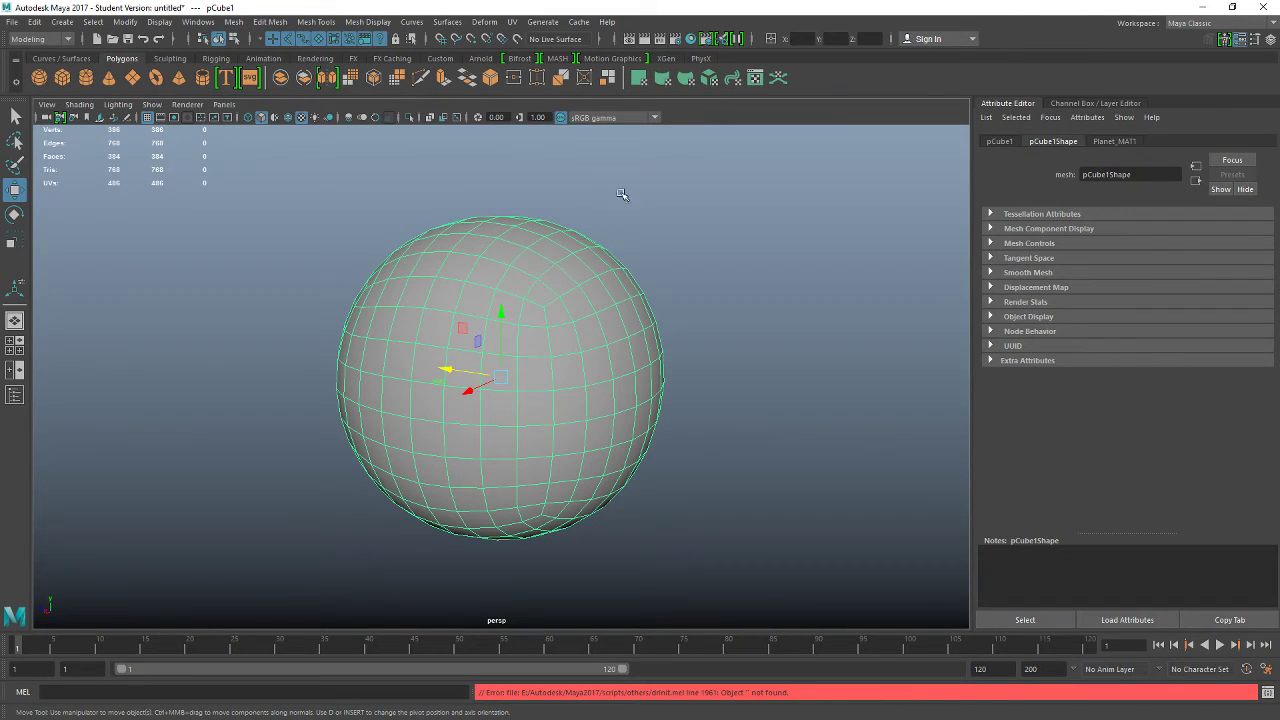
# - In Maya, delete the rounded cube mesh, create a polygon sphere in its place and scale it up uniformly
pyautogui.press('Delete')
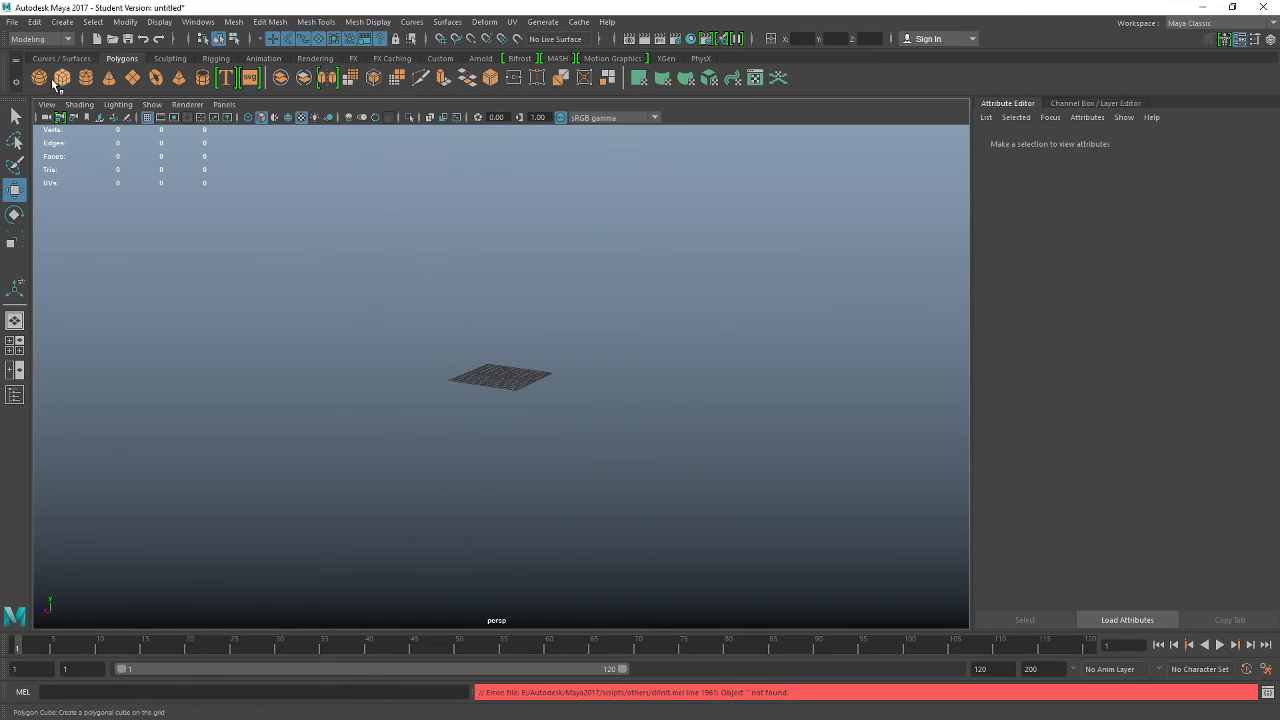
pyautogui.keyDown('shift'); pyautogui.moveTo(383, 391); pyautogui.dragTo(415, 470, button='right'); pyautogui.keyUp('shift')
pyautogui.press('r')
pyautogui.moveTo(450, 544); pyautogui.dragTo(692, 194, button='middle')
# - Inspect the new sphere's UV layout in the UV Editor beside the viewport, close the editor and deselect the sphere
pyautogui.click(755, 78)
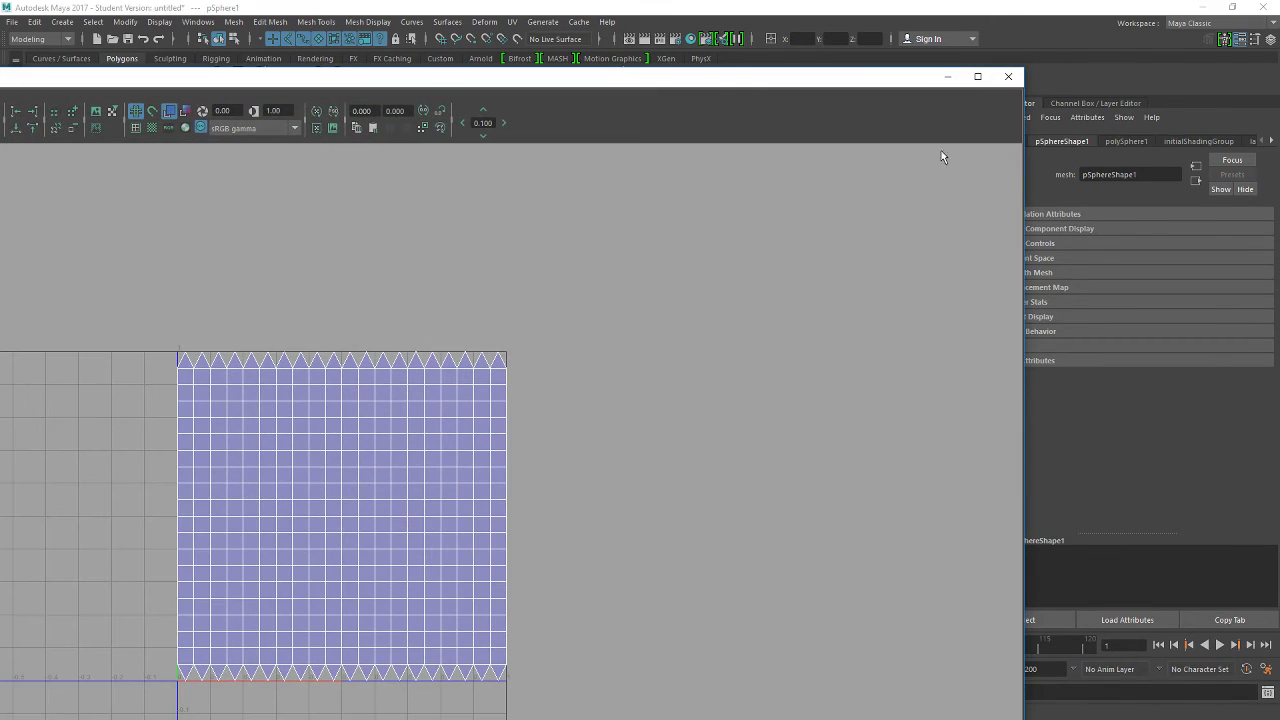
pyautogui.moveTo(727, 78); pyautogui.dragTo(1279, 46)
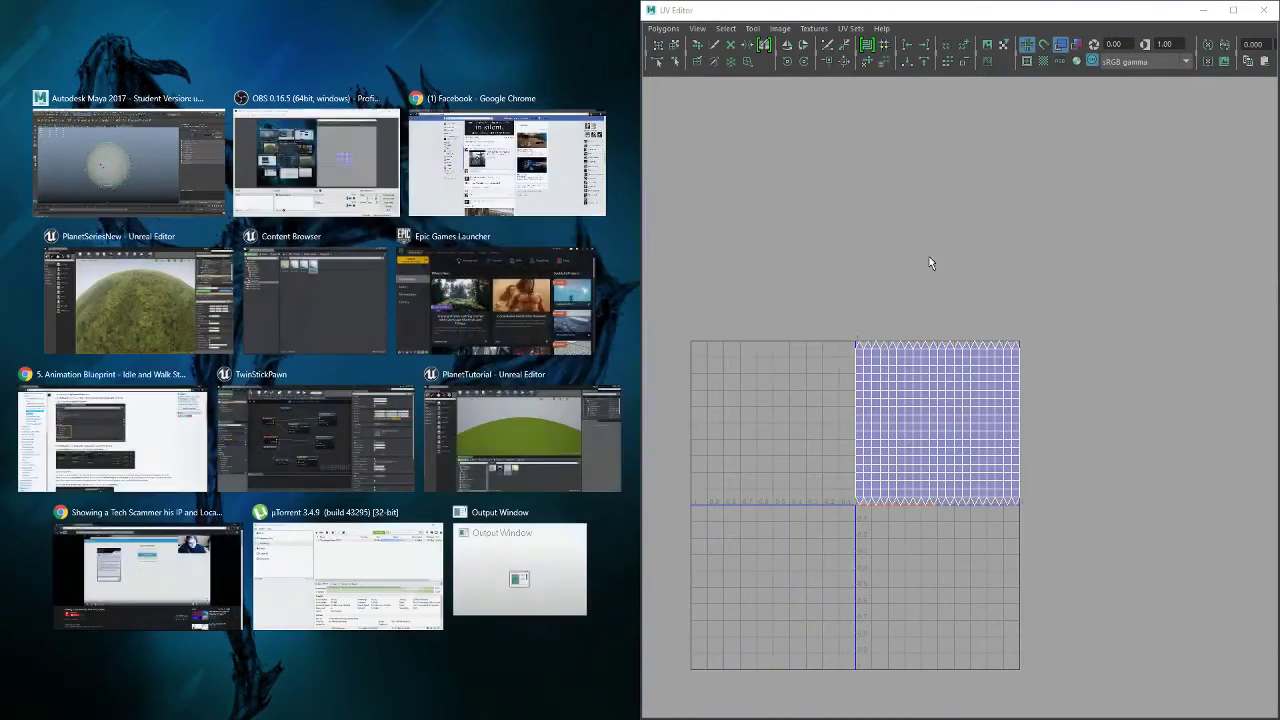
pyautogui.click(760, 150)
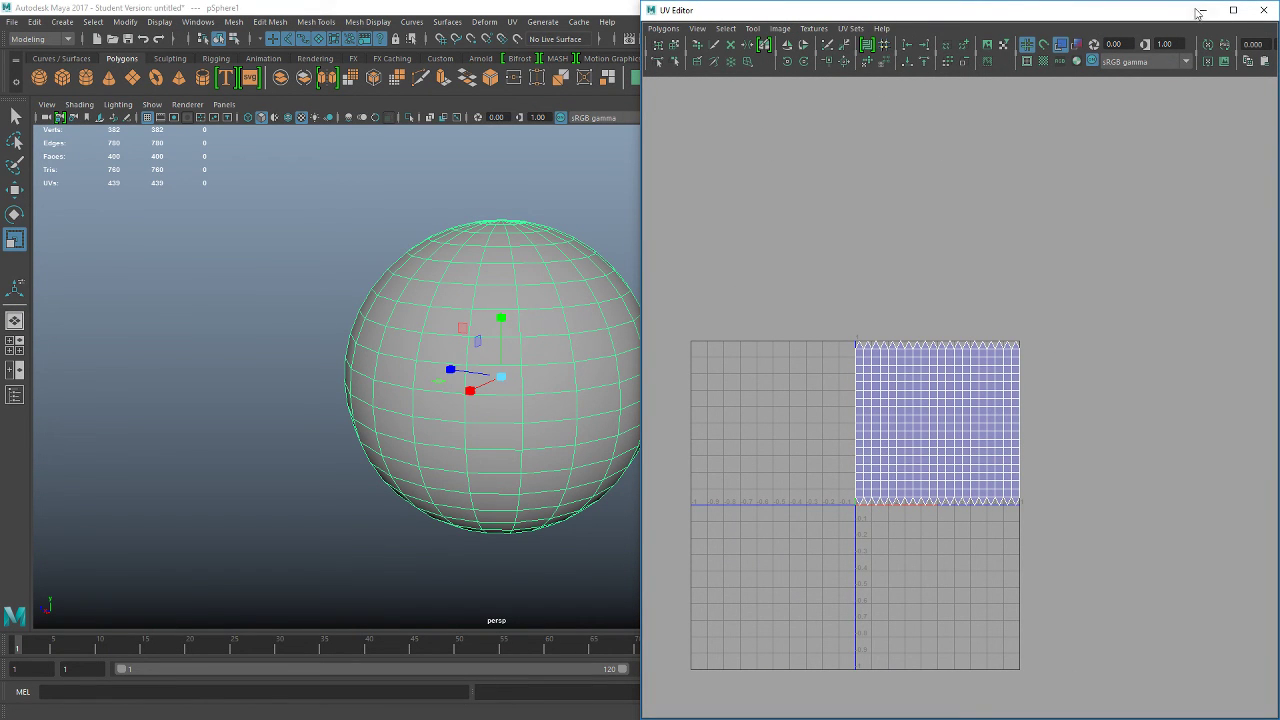
pyautogui.moveTo(1153, 11); pyautogui.dragTo(950, 11)
pyautogui.click(1062, 11)
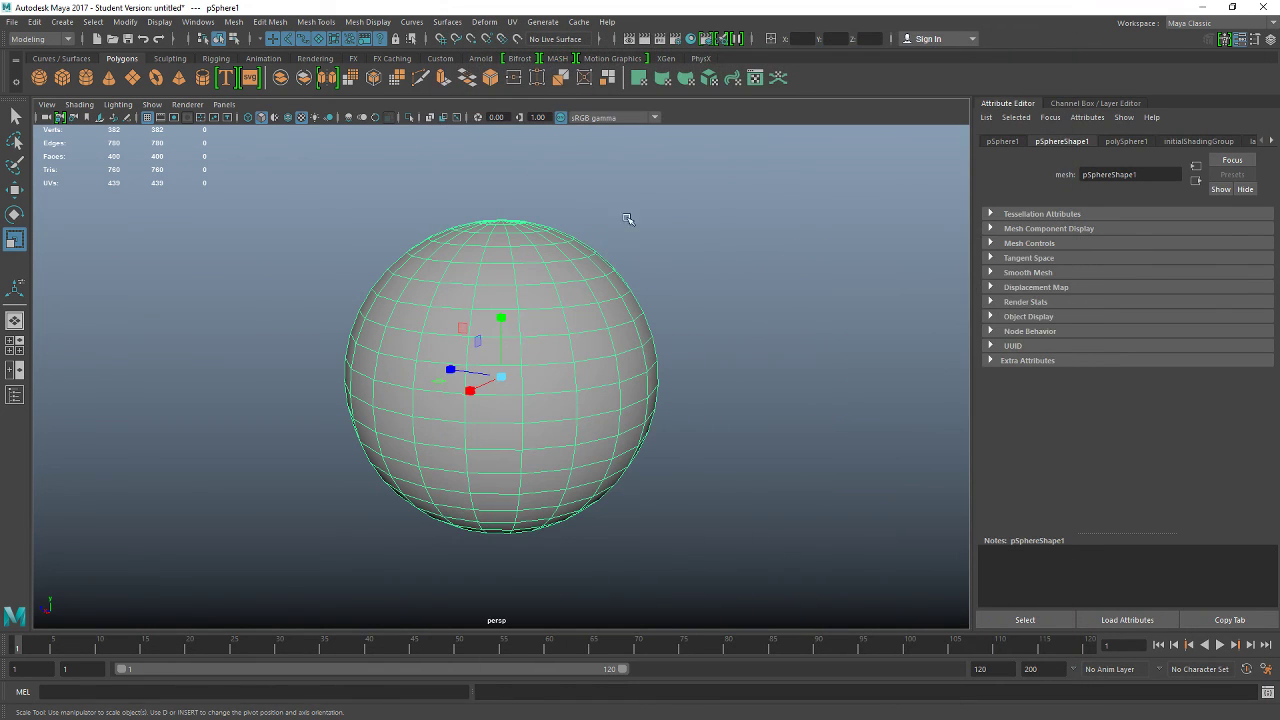
pyautogui.click(772, 231)
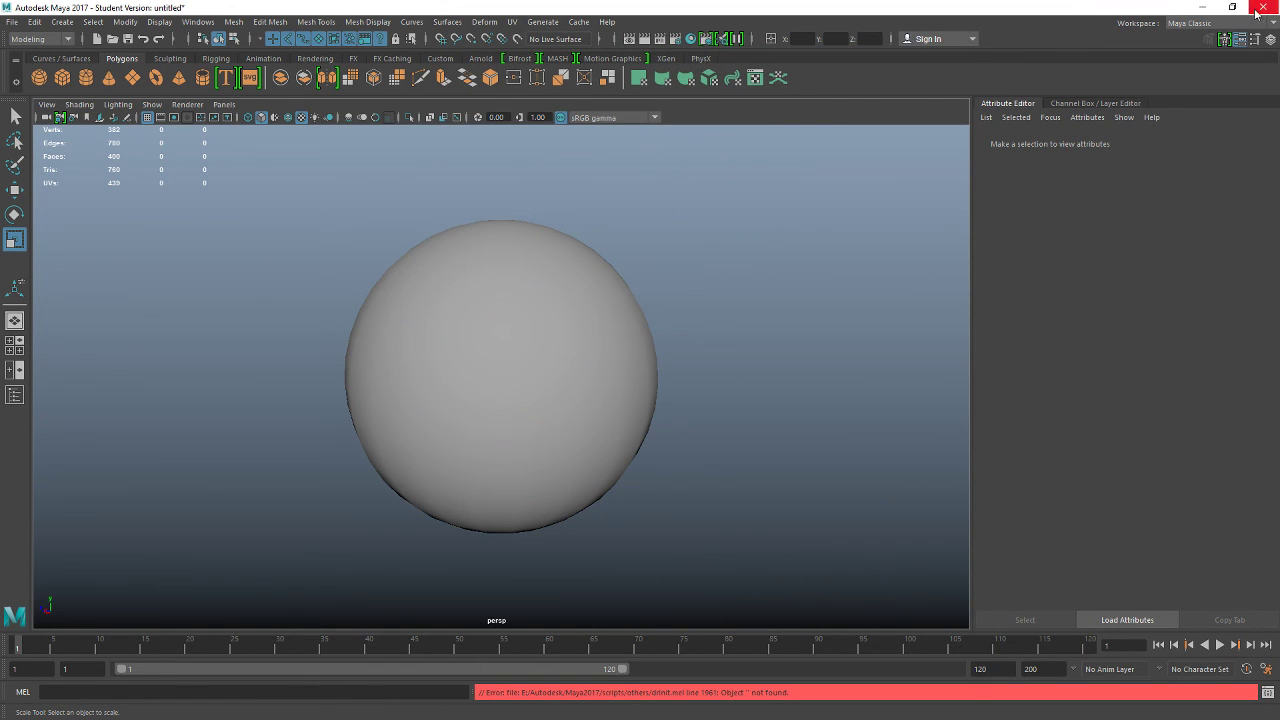